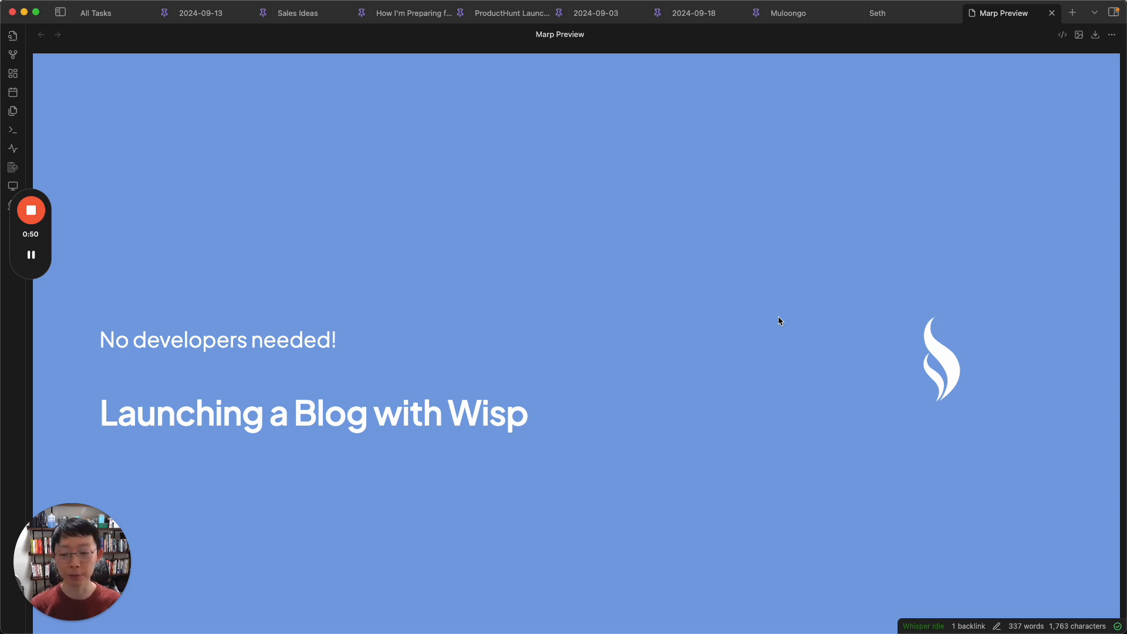
# Switch from the slides to the browser and look through the post list on the Travel demo blog's home page
pyautogui.scroll(-10, 779, 318)
pyautogui.scroll(2, 779, 318)
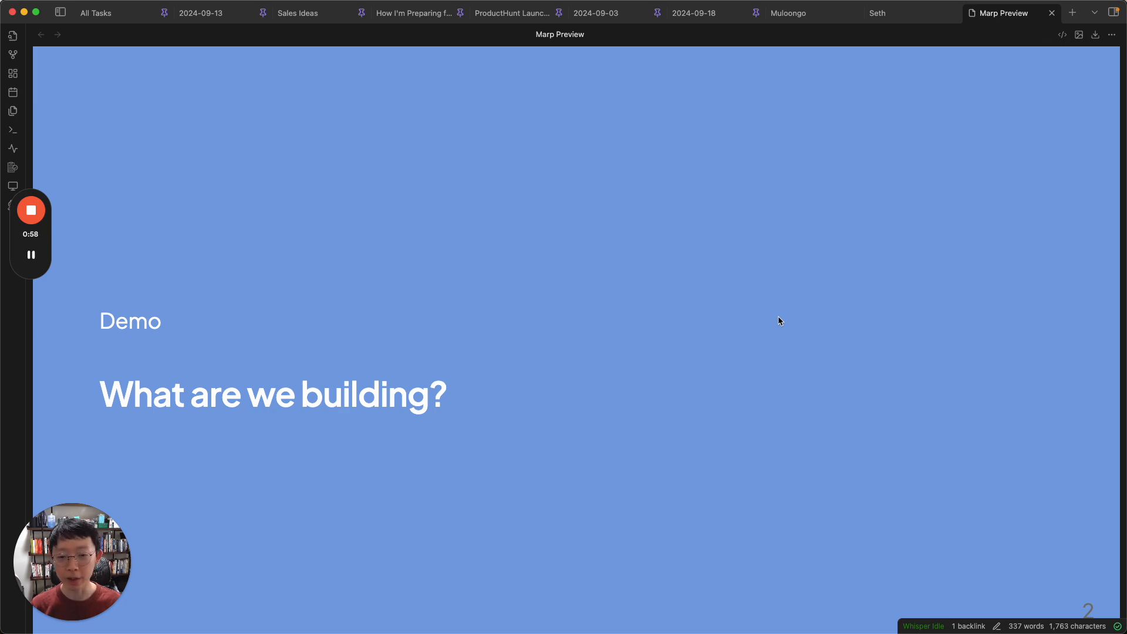
pyautogui.hotkey('ctrl', 'Up')
pyautogui.click(545, 232)
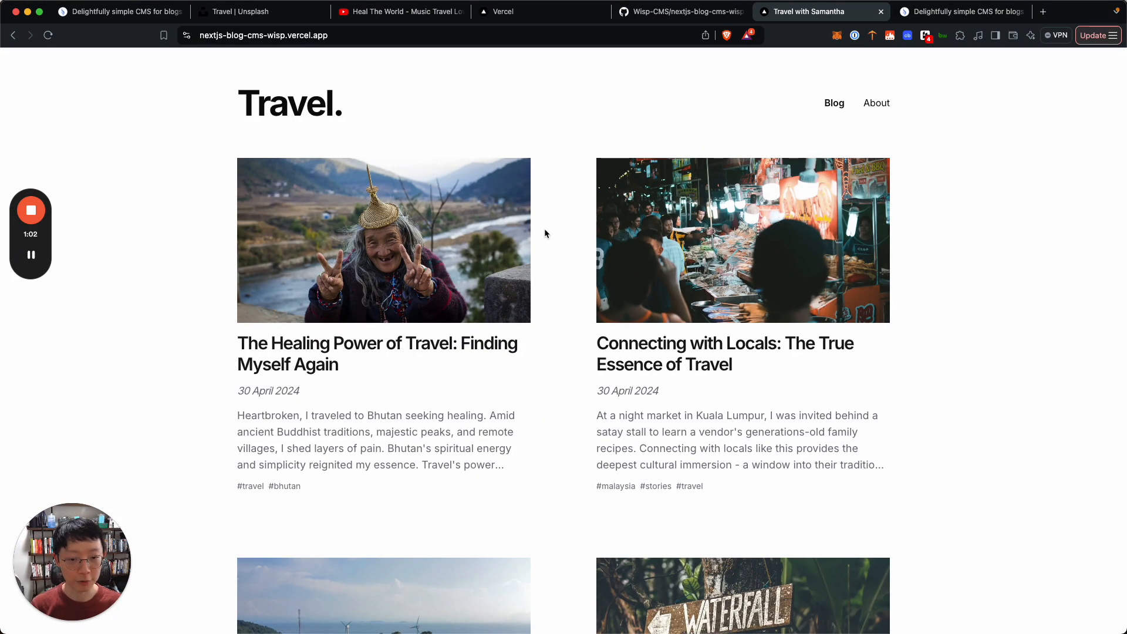
pyautogui.scroll(-2, 544, 233)
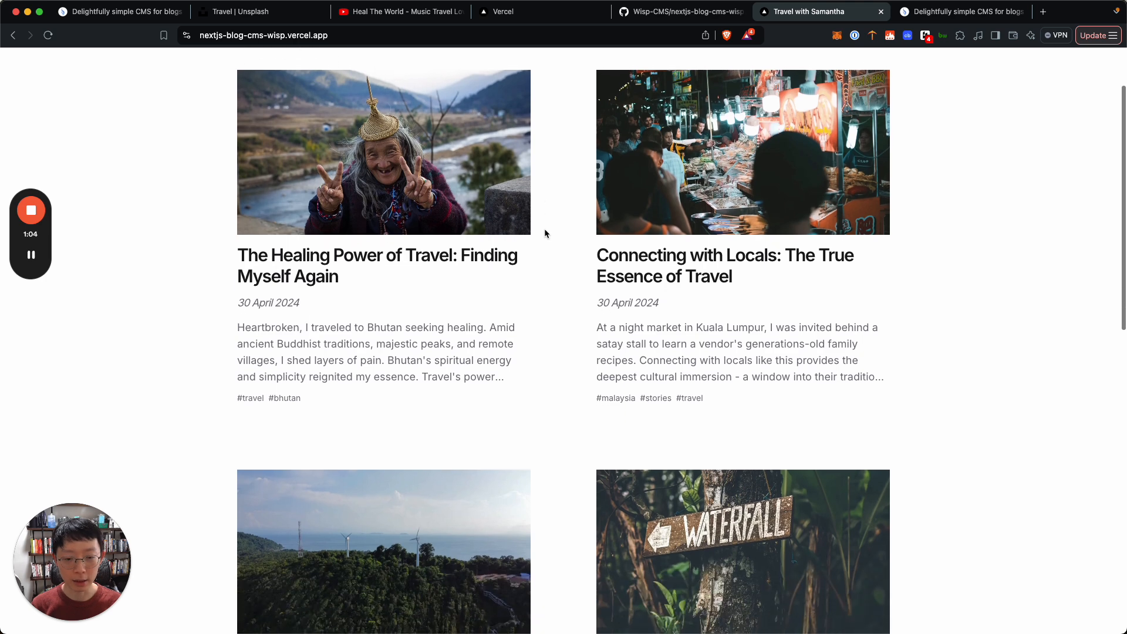
pyautogui.scroll(2, 544, 234)
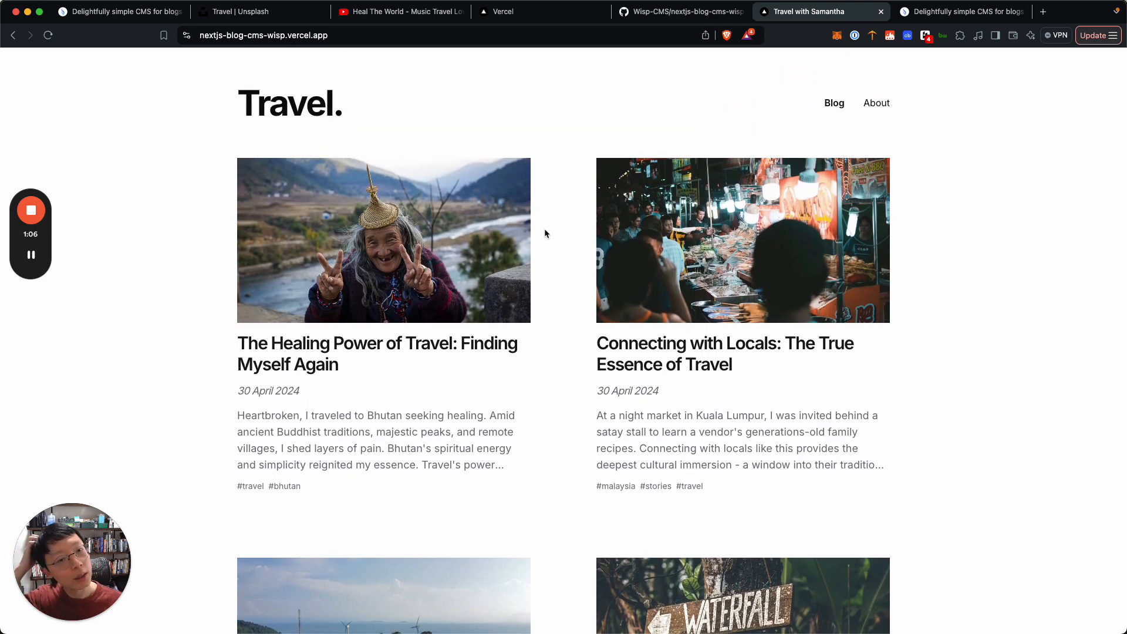
pyautogui.scroll(-5, 545, 233)
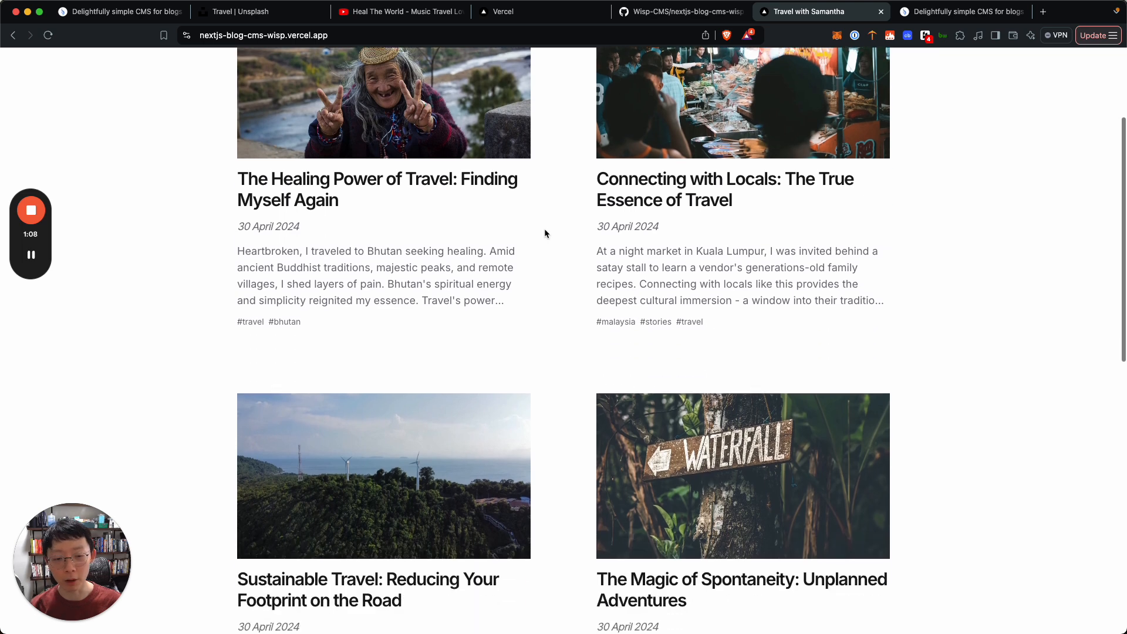
pyautogui.scroll(-4, 545, 234)
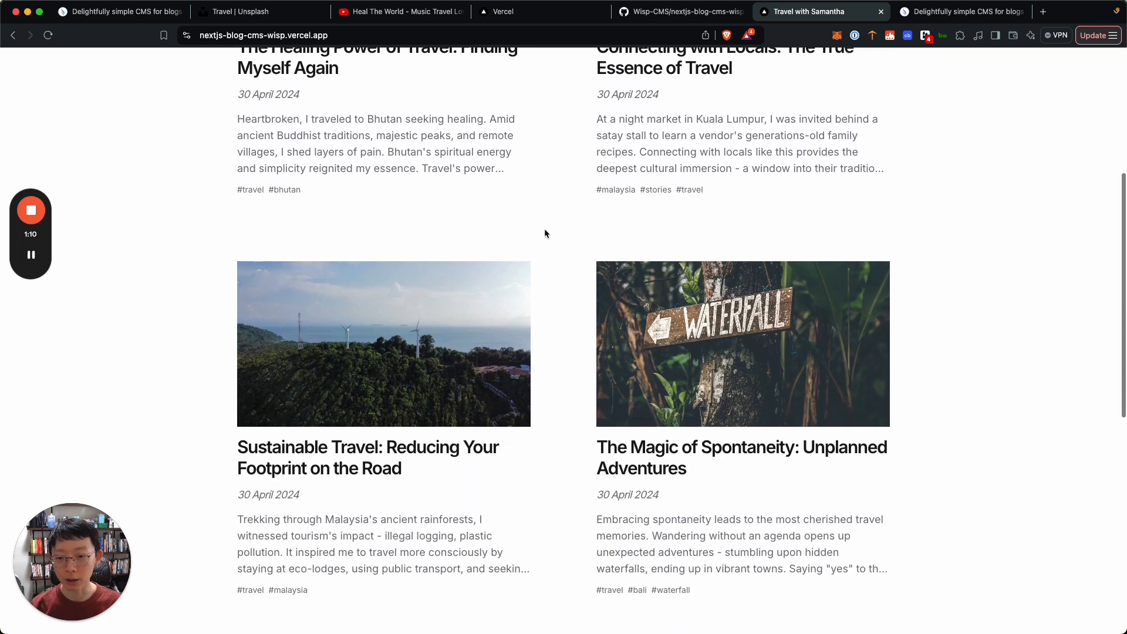
pyautogui.scroll(-15, 544, 233)
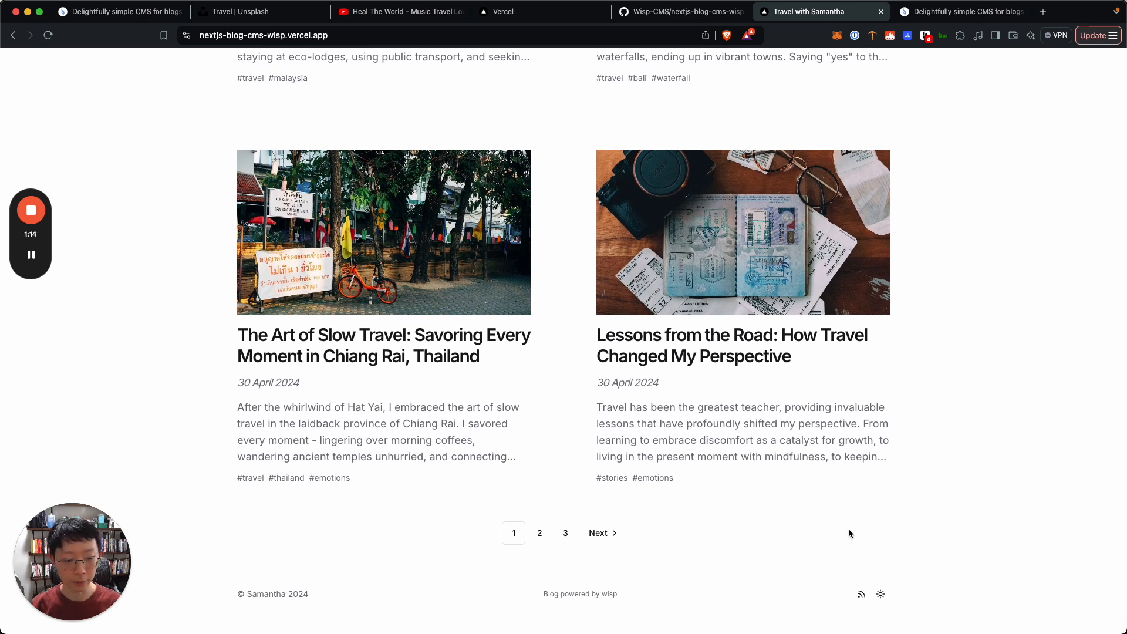
# Preview the demo blog's dark theme, restore the light theme, and view the About page before returning to the post list
pyautogui.click(881, 595)
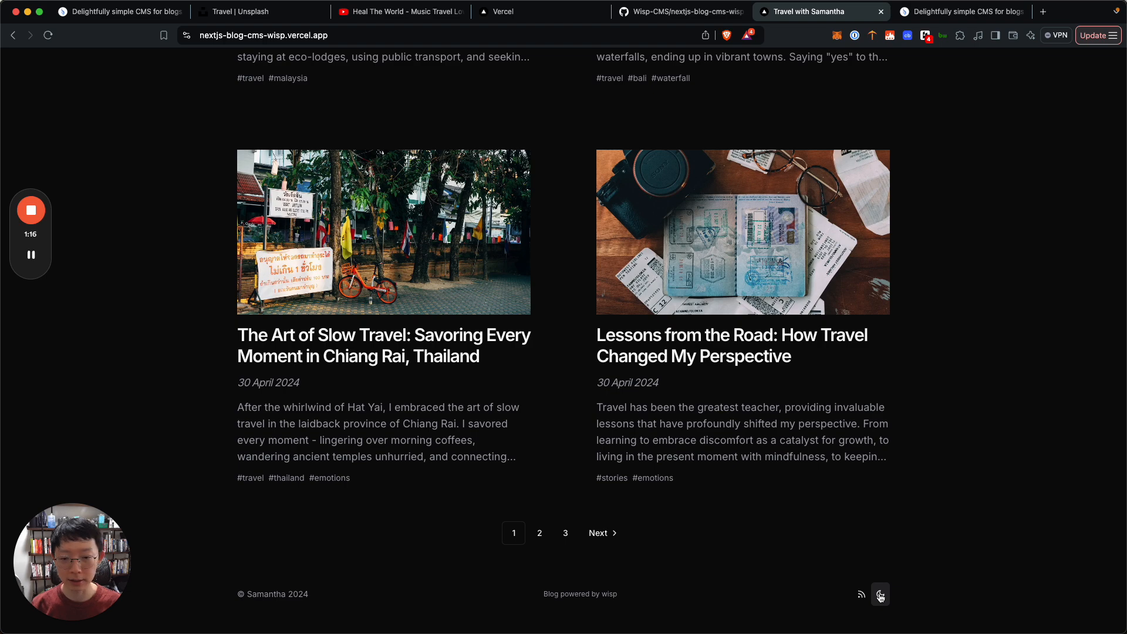
pyautogui.click(881, 596)
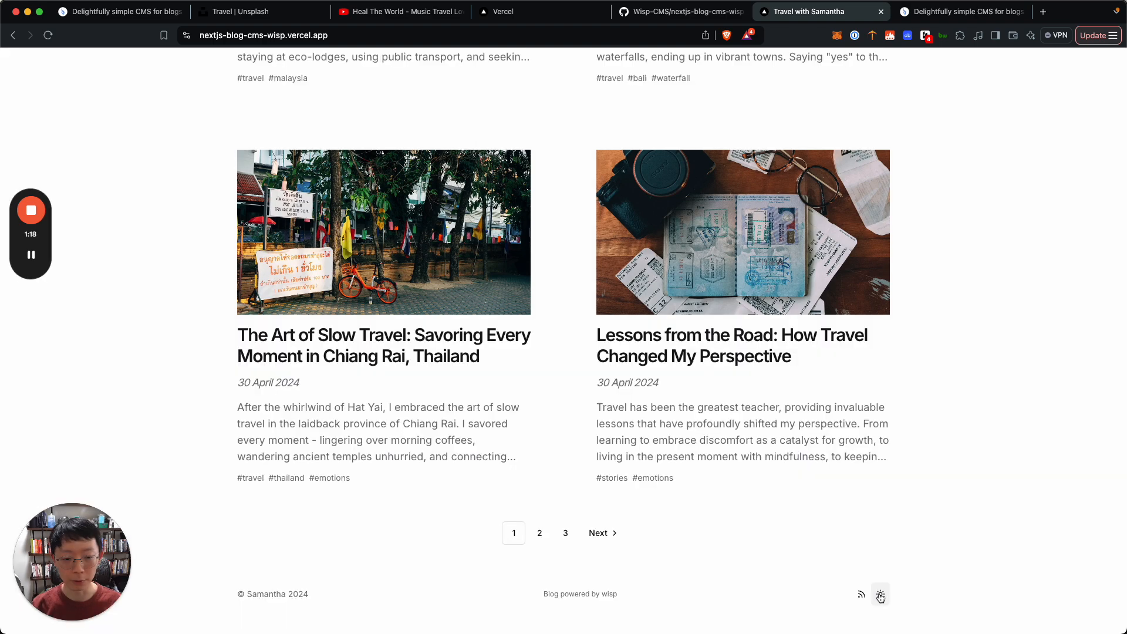
pyautogui.scroll(15, 881, 596)
pyautogui.click(884, 109)
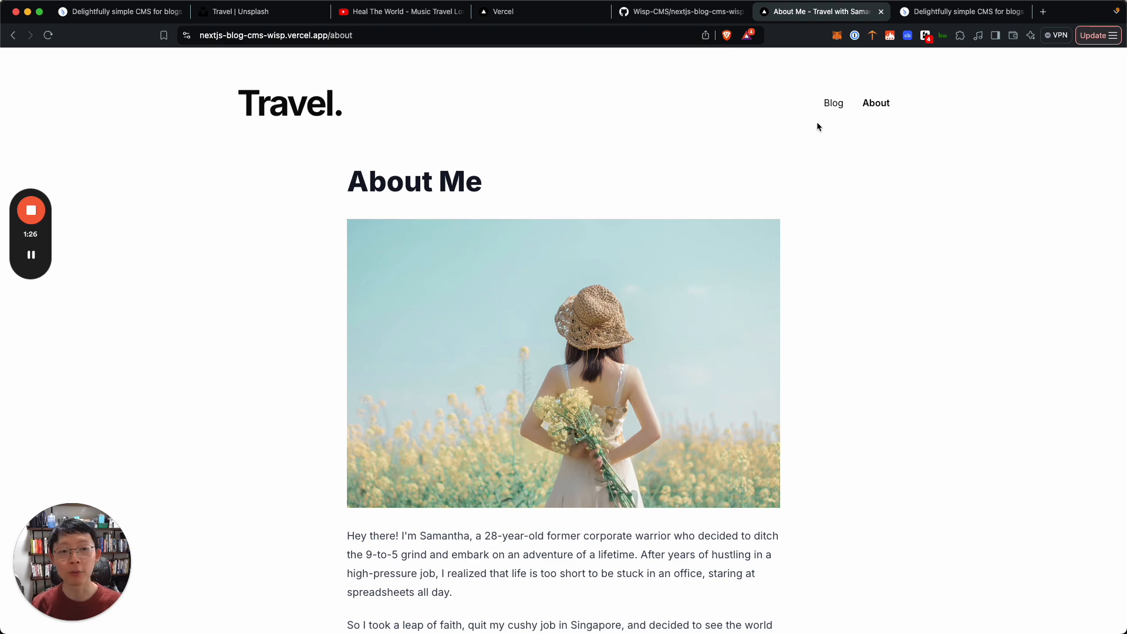
pyautogui.click(829, 111)
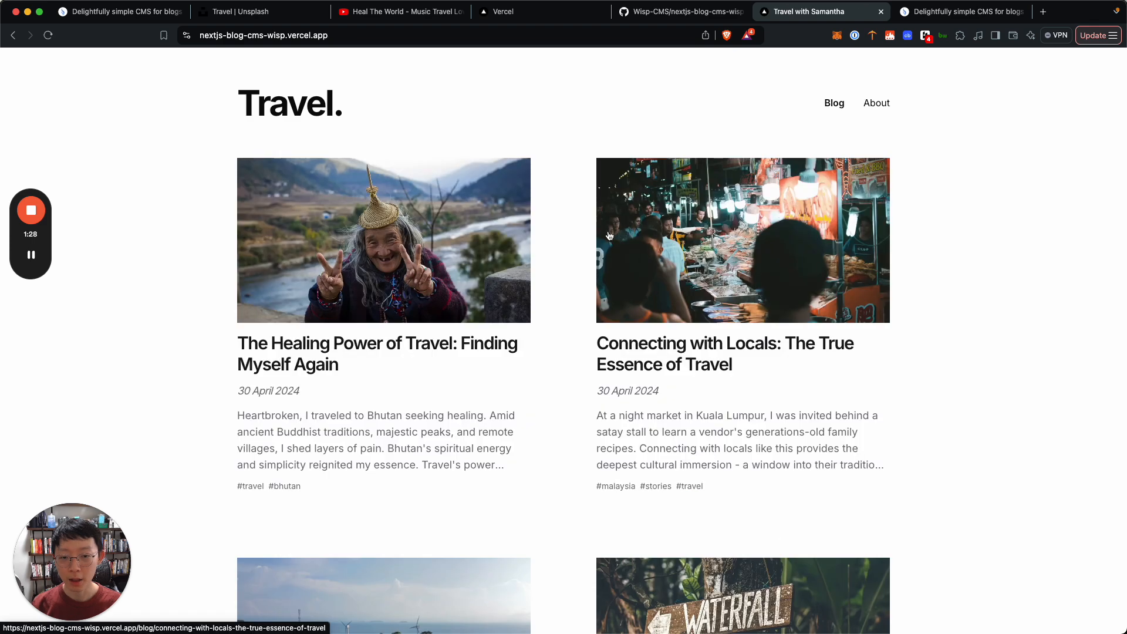
# Open the post "The Healing Power of Travel: Finding Myself Again" and read through to its tags and related posts
pyautogui.click(427, 246)
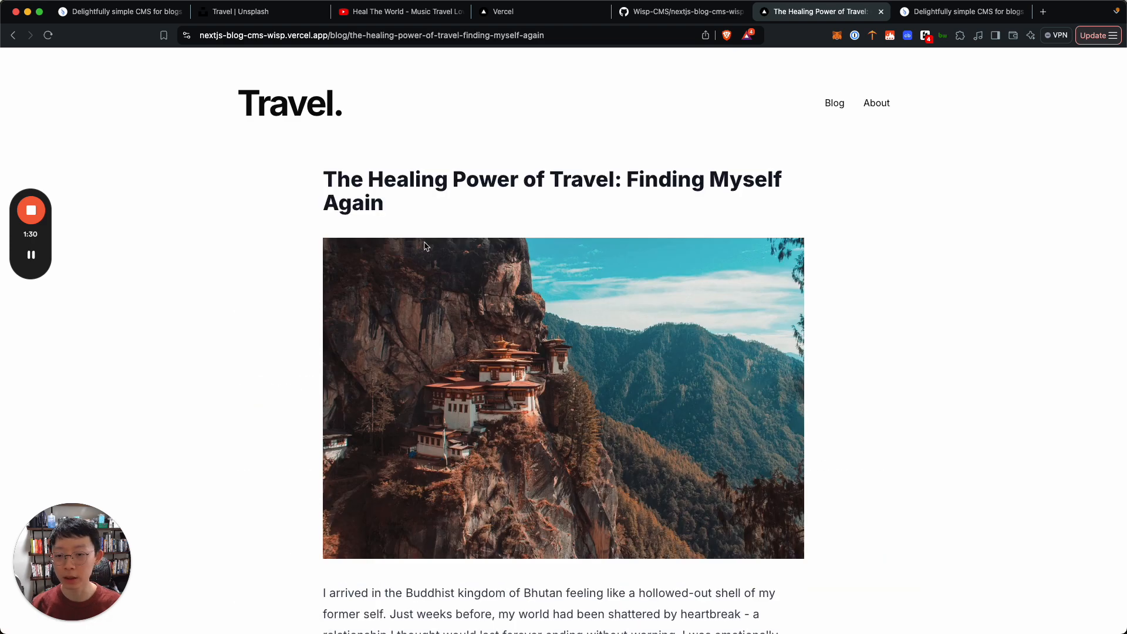
pyautogui.scroll(-2, 514, 282)
pyautogui.scroll(-4, 512, 281)
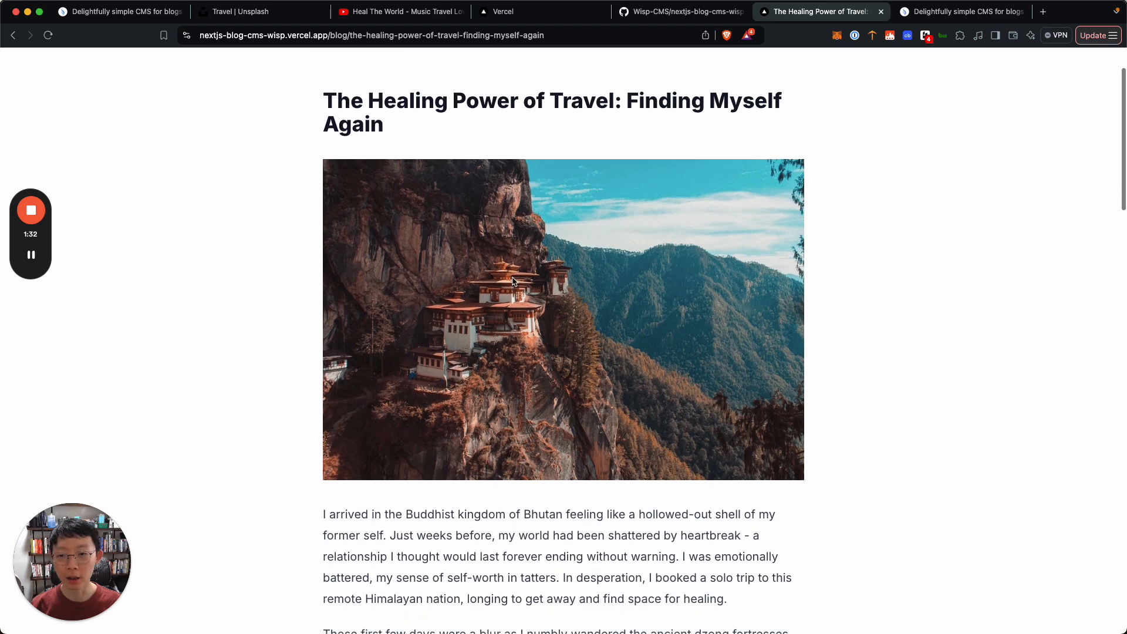
pyautogui.scroll(-5, 513, 281)
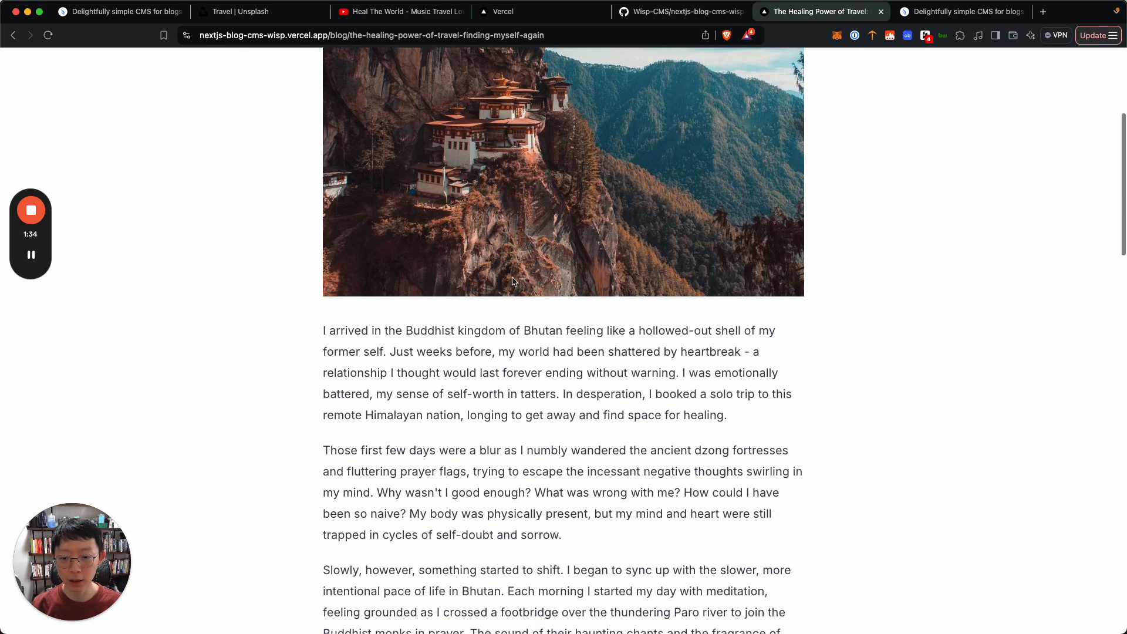
pyautogui.scroll(-12, 512, 281)
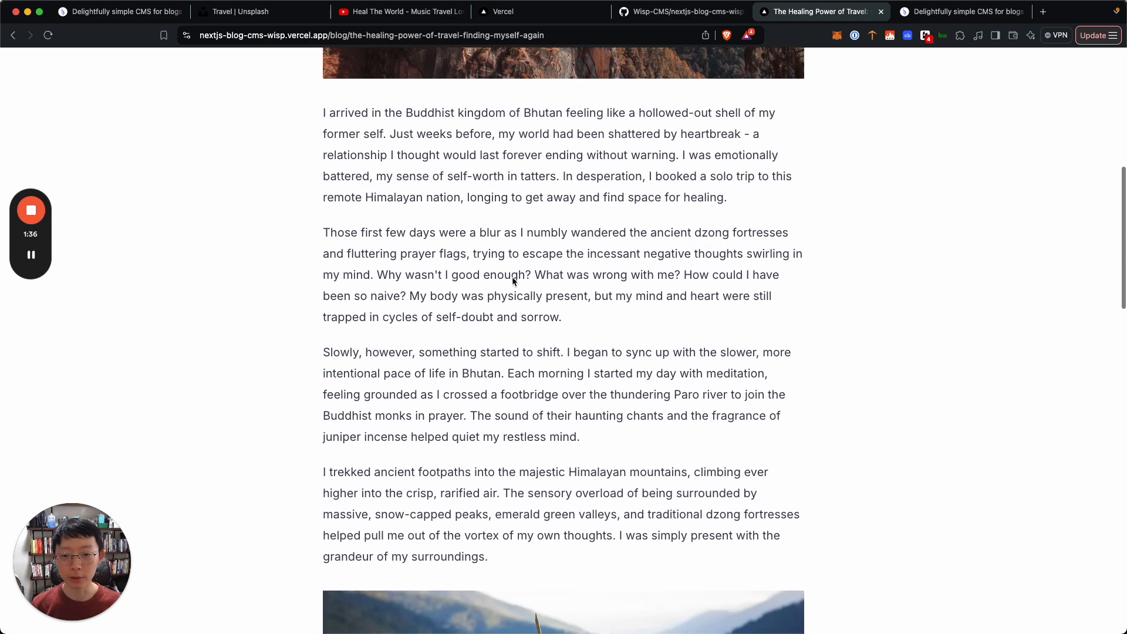
pyautogui.scroll(-20, 513, 282)
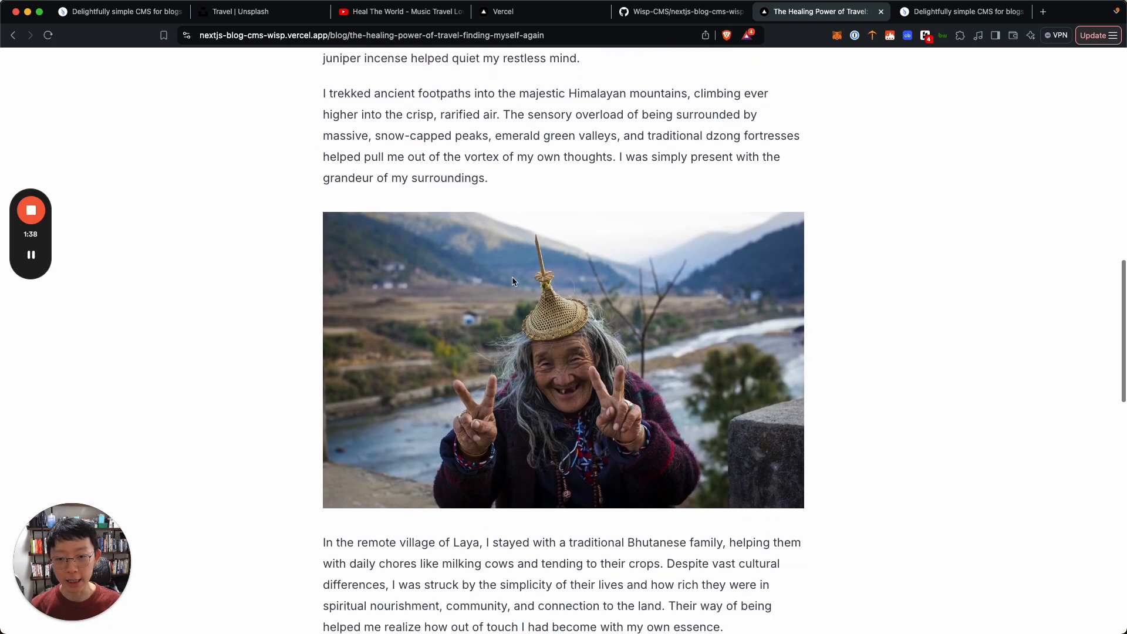
pyautogui.scroll(-15, 513, 282)
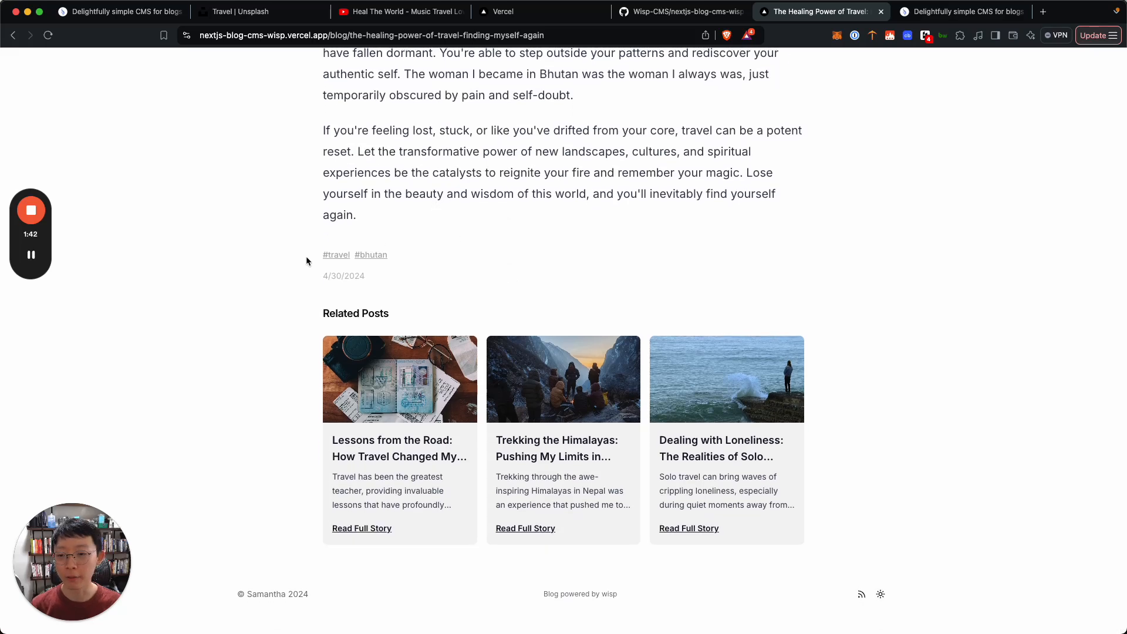
# View the posts tagged #travel and clear the tag filter to return to the full post list
pyautogui.click(338, 254)
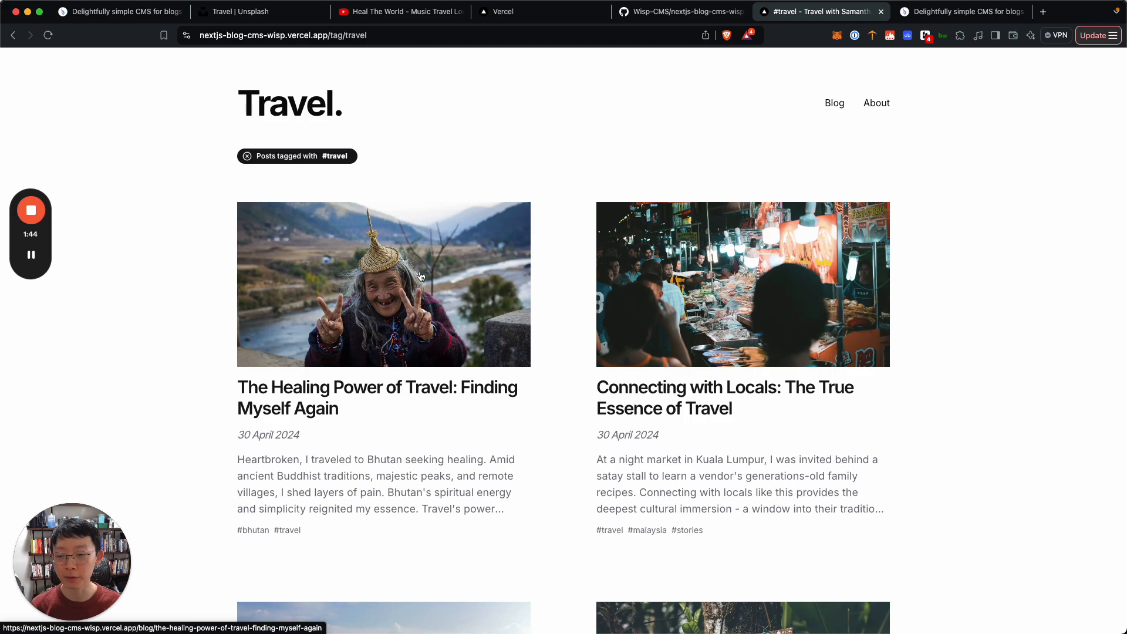
pyautogui.scroll(-20, 620, 380)
pyautogui.scroll(20, 619, 380)
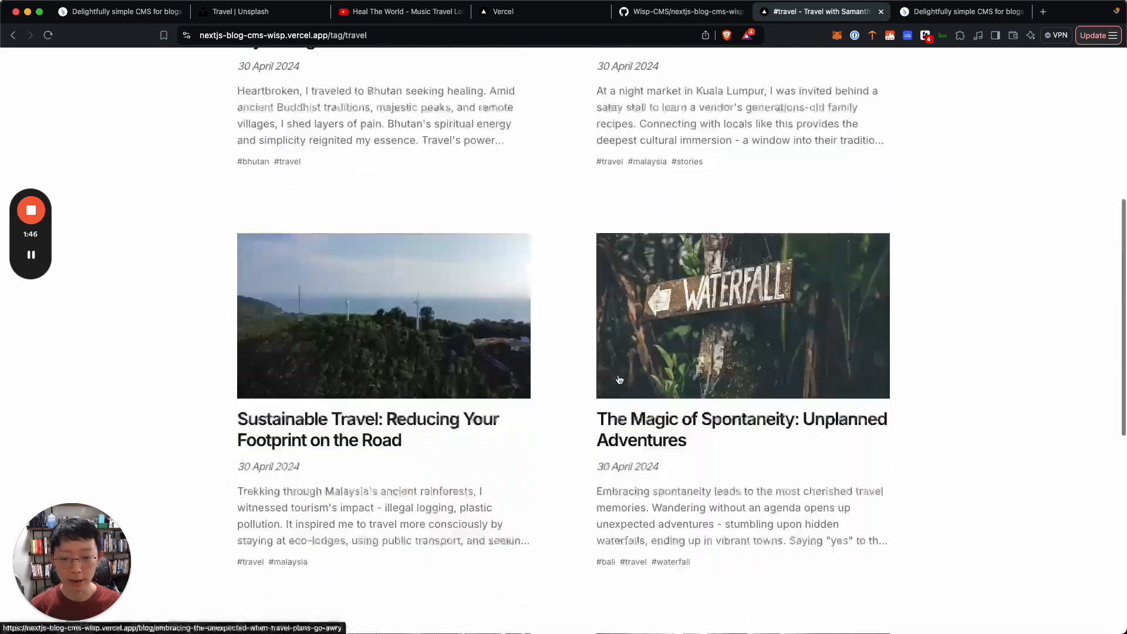
pyautogui.click(284, 156)
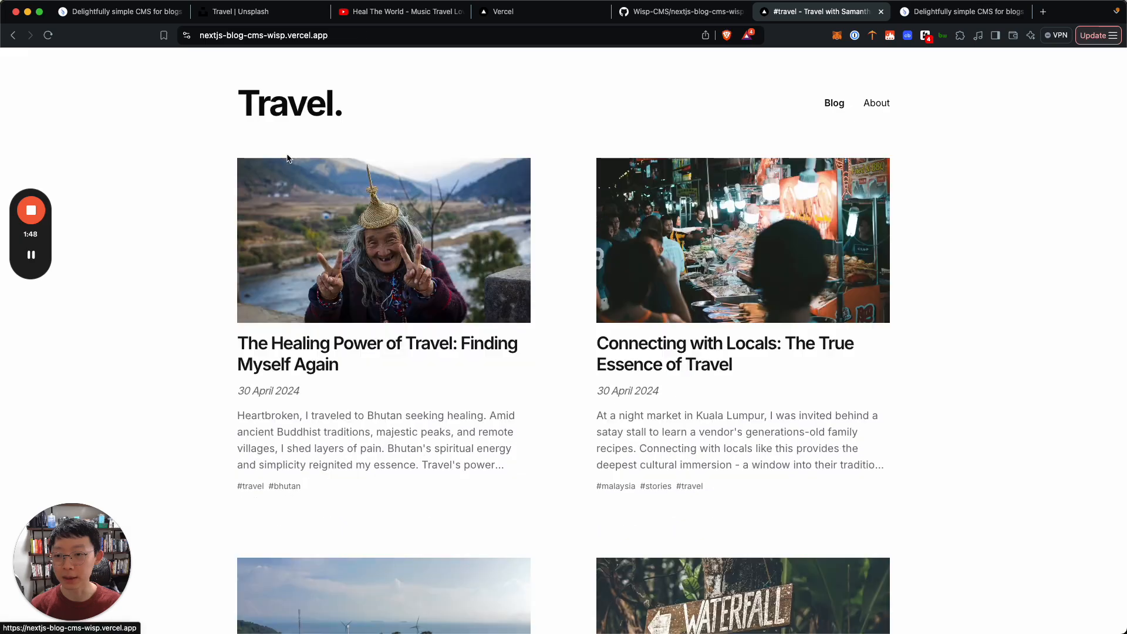
# Reopen the Healing Power of Travel post, review its Related Posts section, and return to the blog home page
pyautogui.click(480, 251)
pyautogui.scroll(-20, 480, 251)
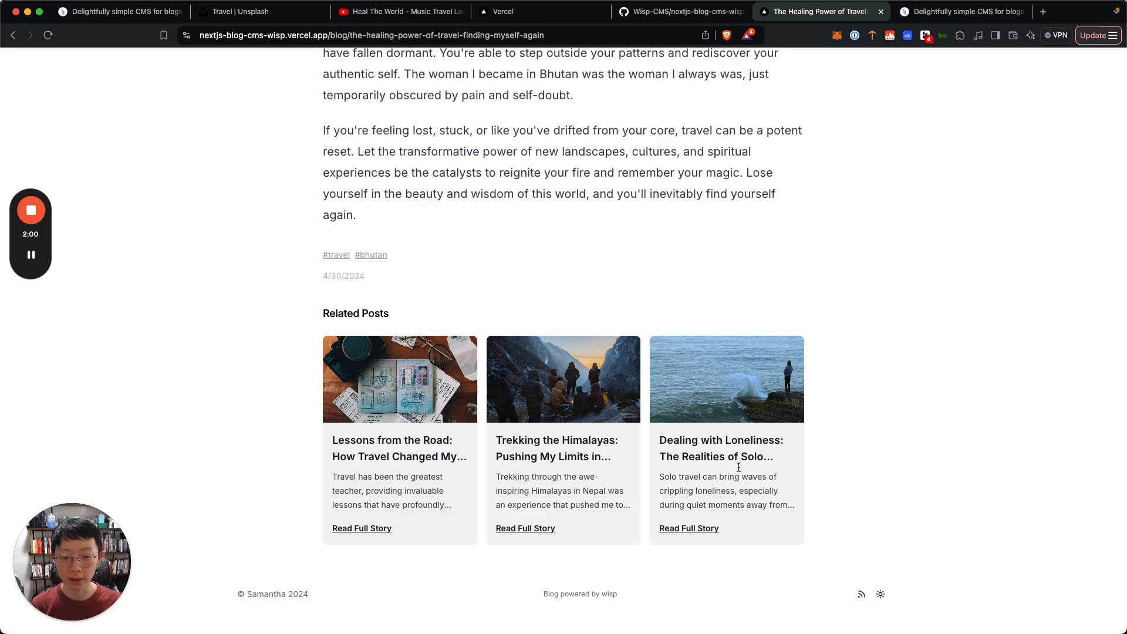
pyautogui.scroll(15, 716, 419)
pyautogui.scroll(6, 715, 420)
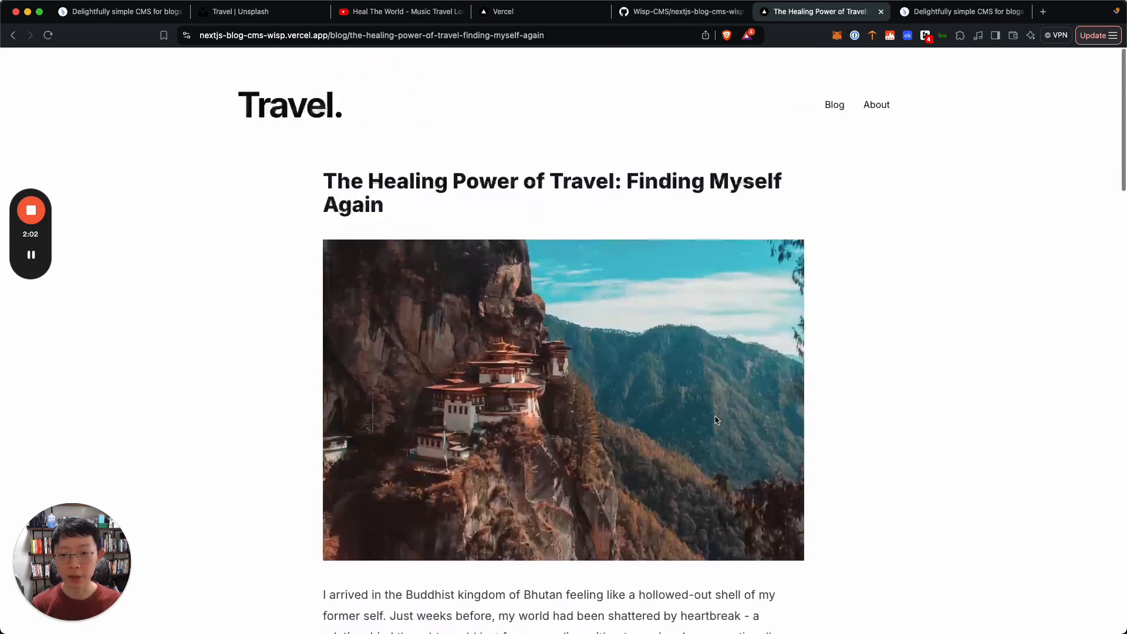
pyautogui.click(295, 120)
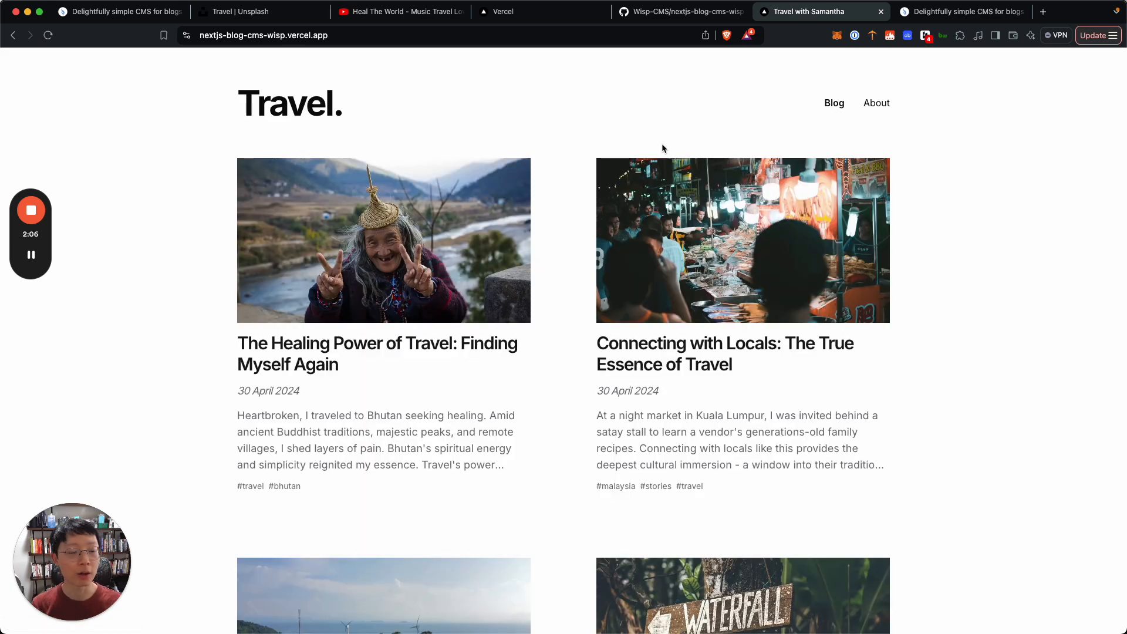
# Review the plans on the wisp Pricing page and return to the Travel demo blog
pyautogui.click(963, 15)
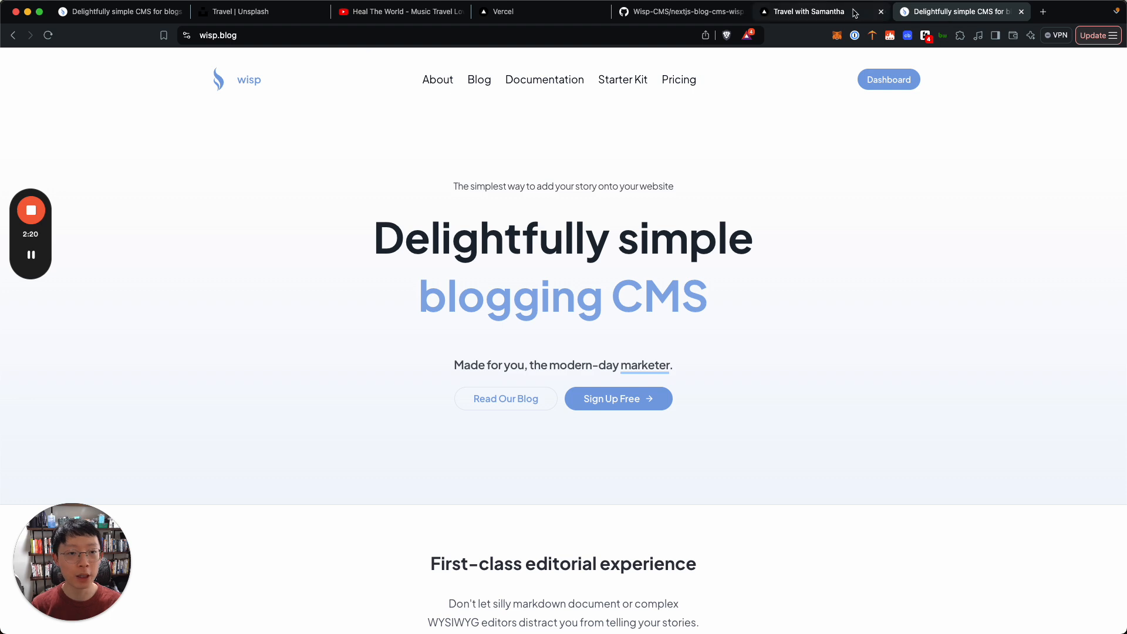
pyautogui.click(678, 88)
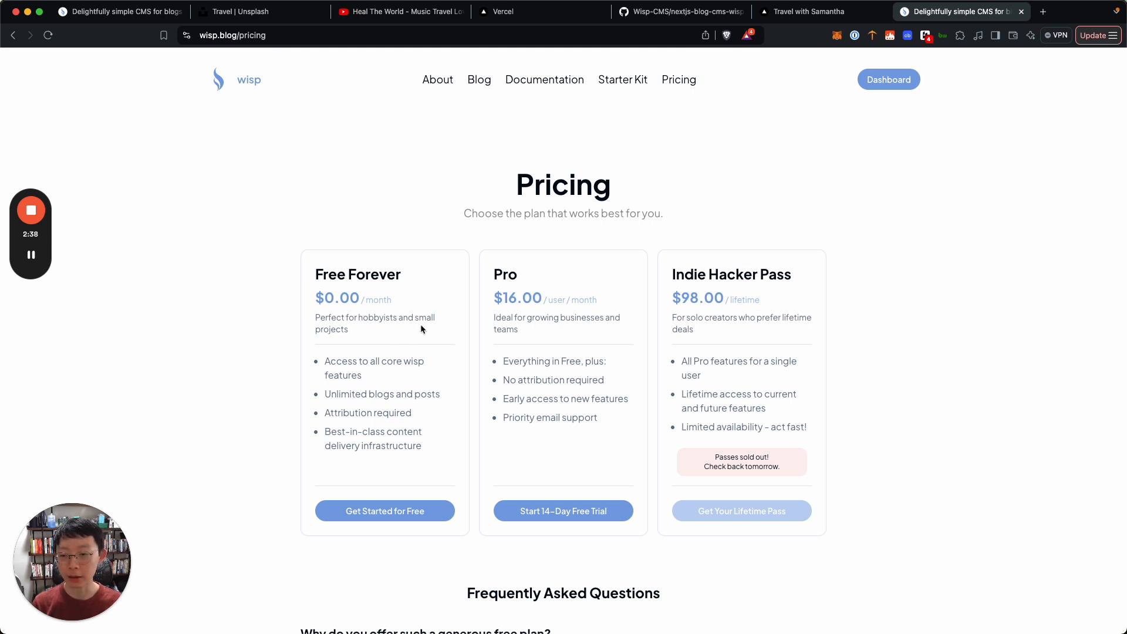
pyautogui.click(822, 14)
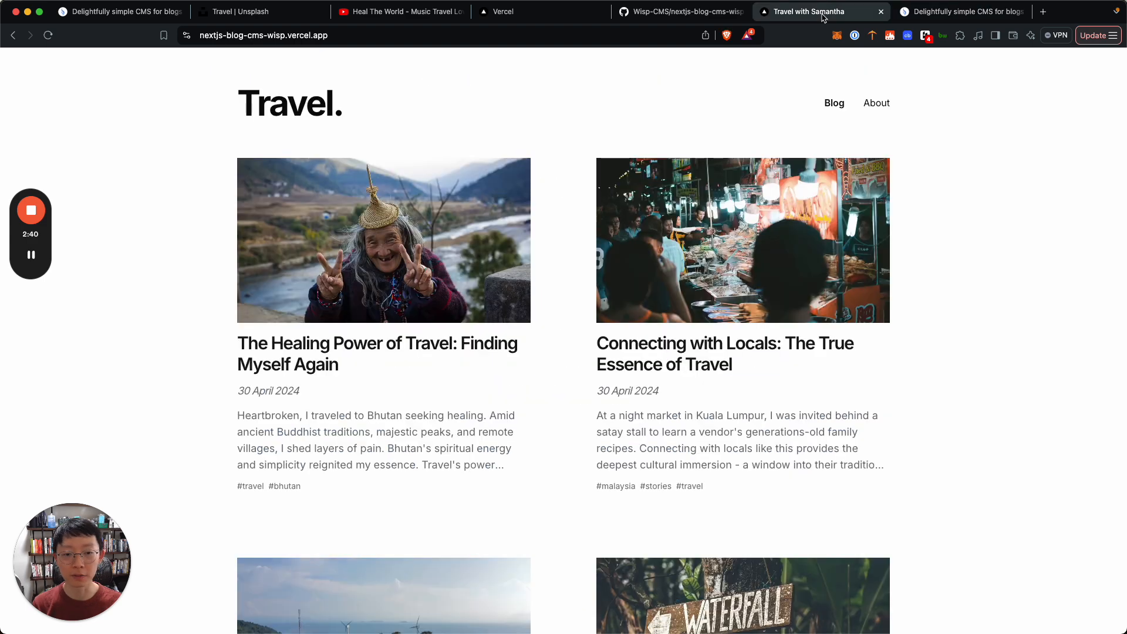
# Start a new post in the Demo Journal Blog titled "Two Years, Six Continents, and a Lifetime of Lessons: My Solo Female Travel Journey"
pyautogui.click(138, 13)
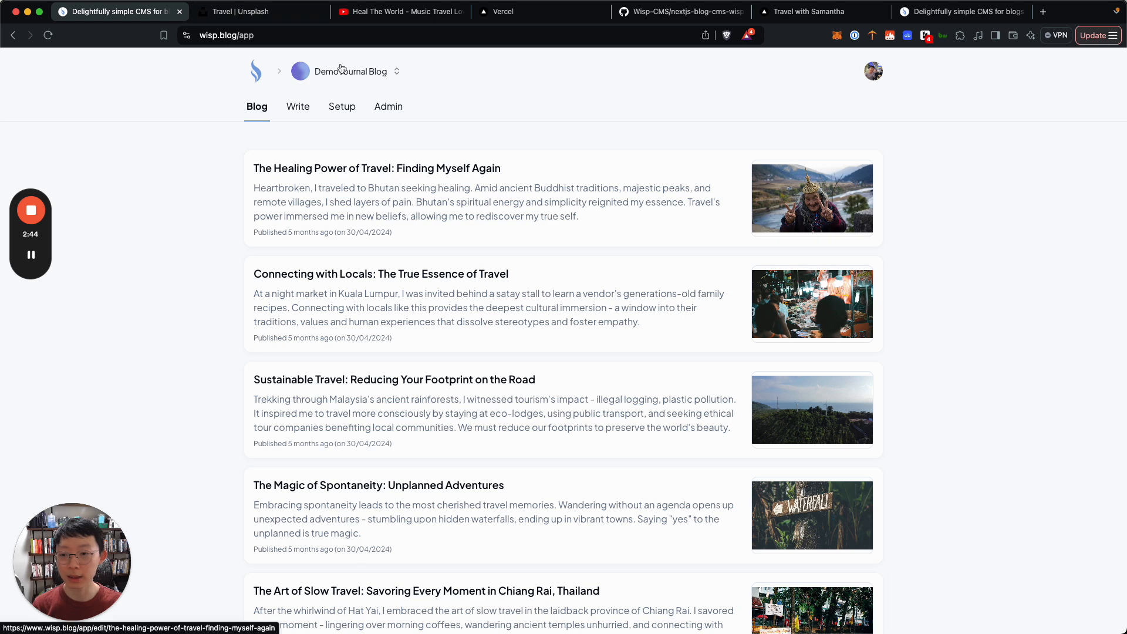
pyautogui.click(298, 112)
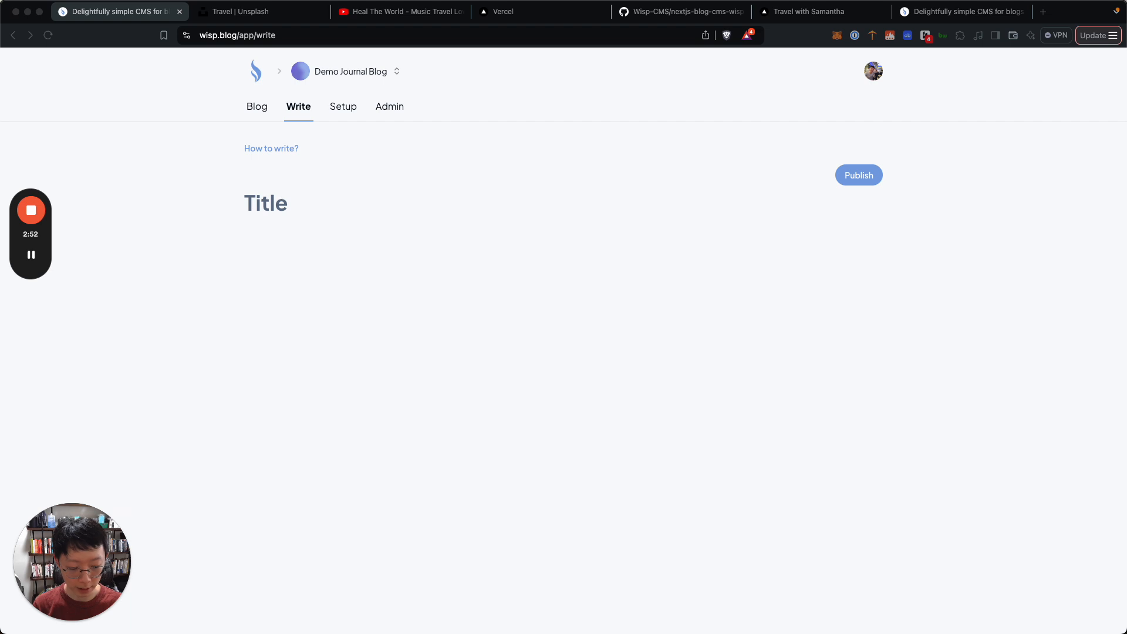
pyautogui.click(331, 458)
pyautogui.press('super+v')
pyautogui.click(400, 208)
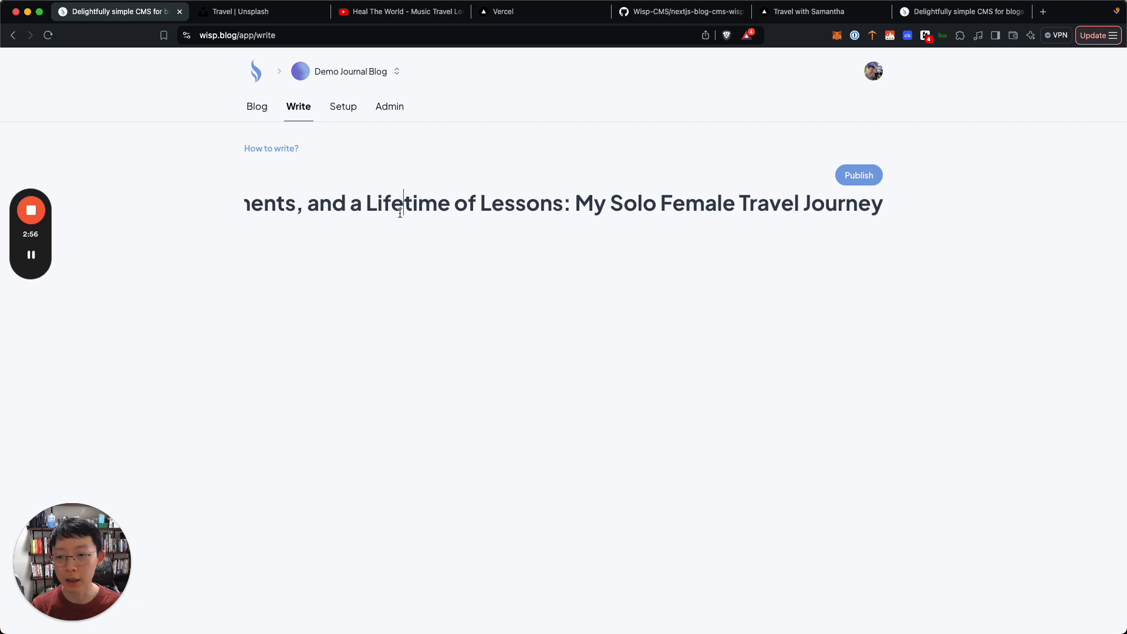
pyautogui.press('super+Left')
pyautogui.press('Tab')
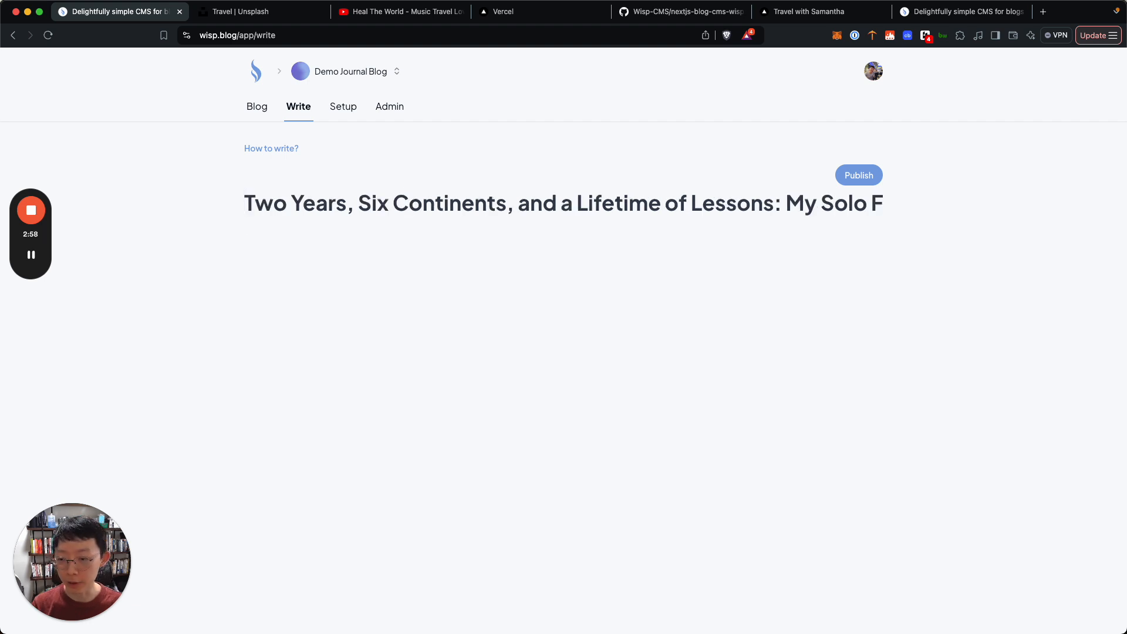
# Try out sample text in the post body and browse the block types offered by the slash command, clearing both
pyautogui.write('asjdajskndak')
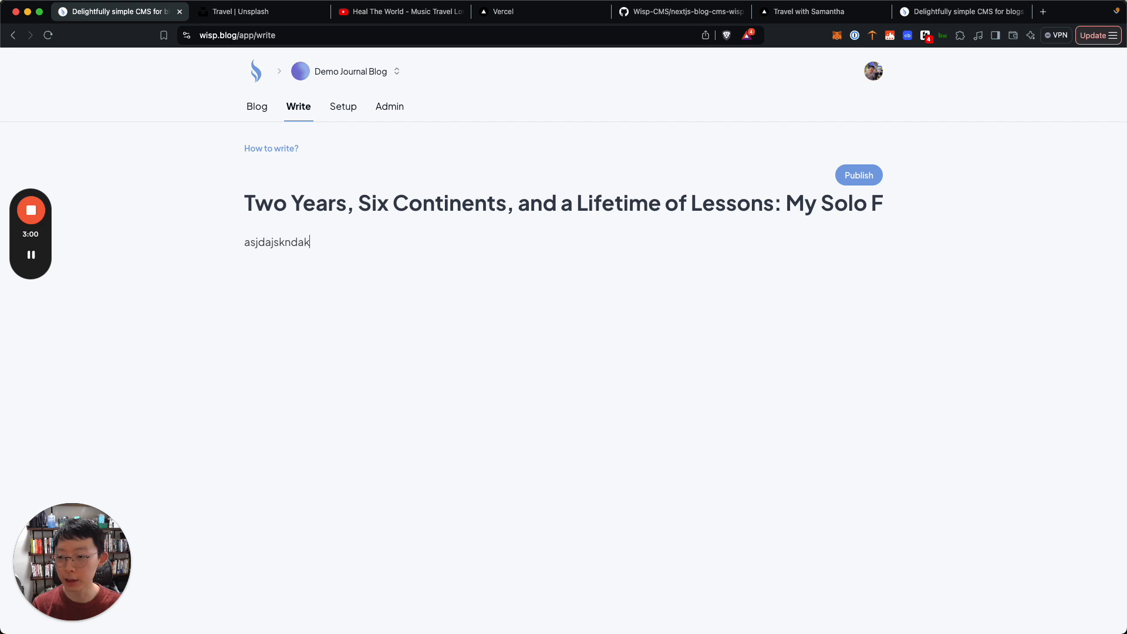
pyautogui.press('super+BackSpace')
pyautogui.write('/')
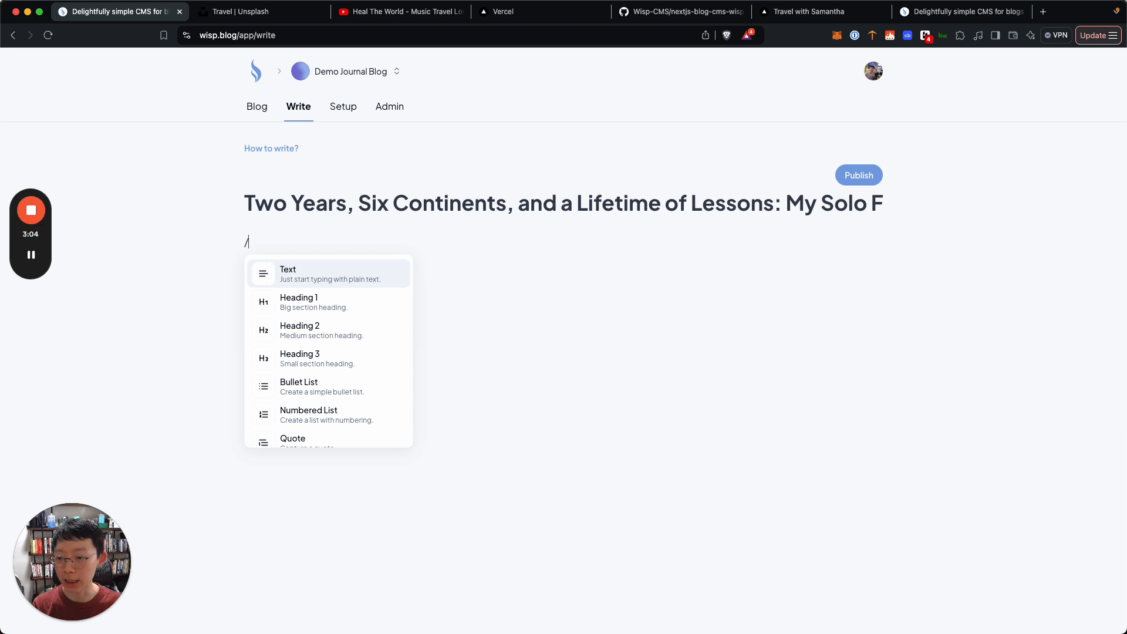
pyautogui.scroll(-3, 320, 347)
pyautogui.scroll(3, 320, 346)
pyautogui.scroll(-5, 321, 350)
pyautogui.scroll(4, 321, 350)
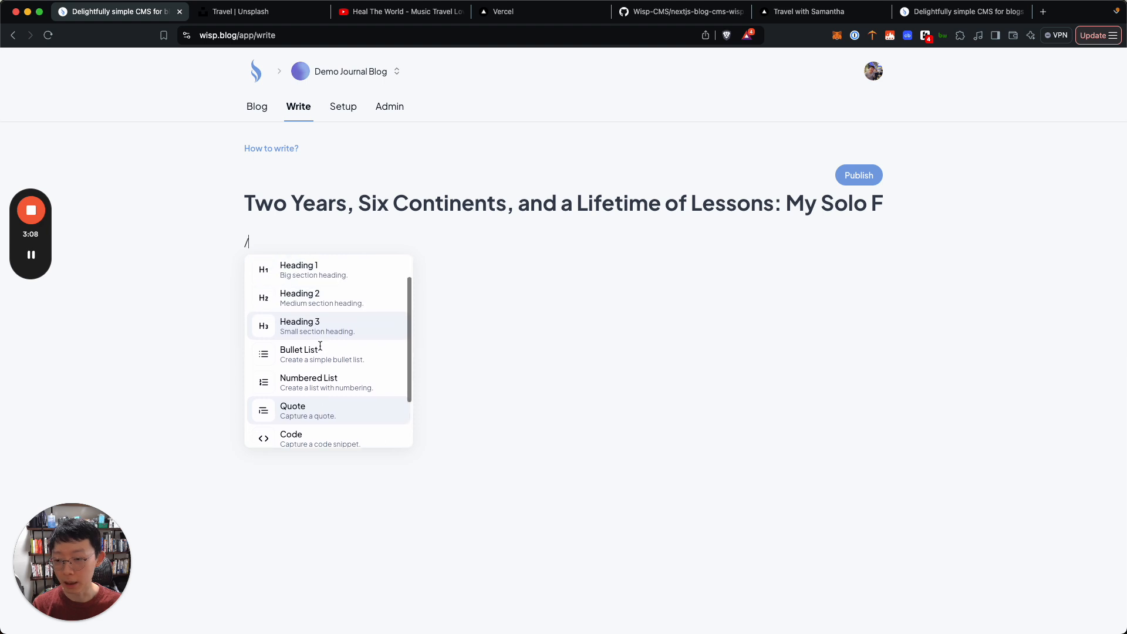
pyautogui.press('BackSpace')
# Add a second-level Markdown heading reading "Header 1" to the post body
pyautogui.write('## ')
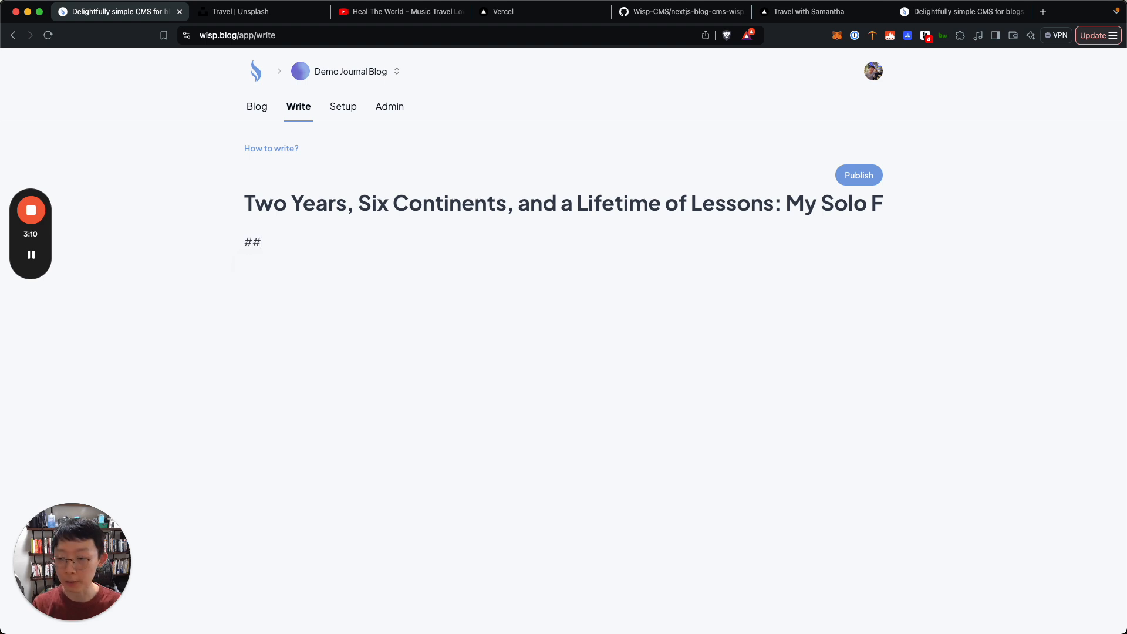
pyautogui.write('Header 1')
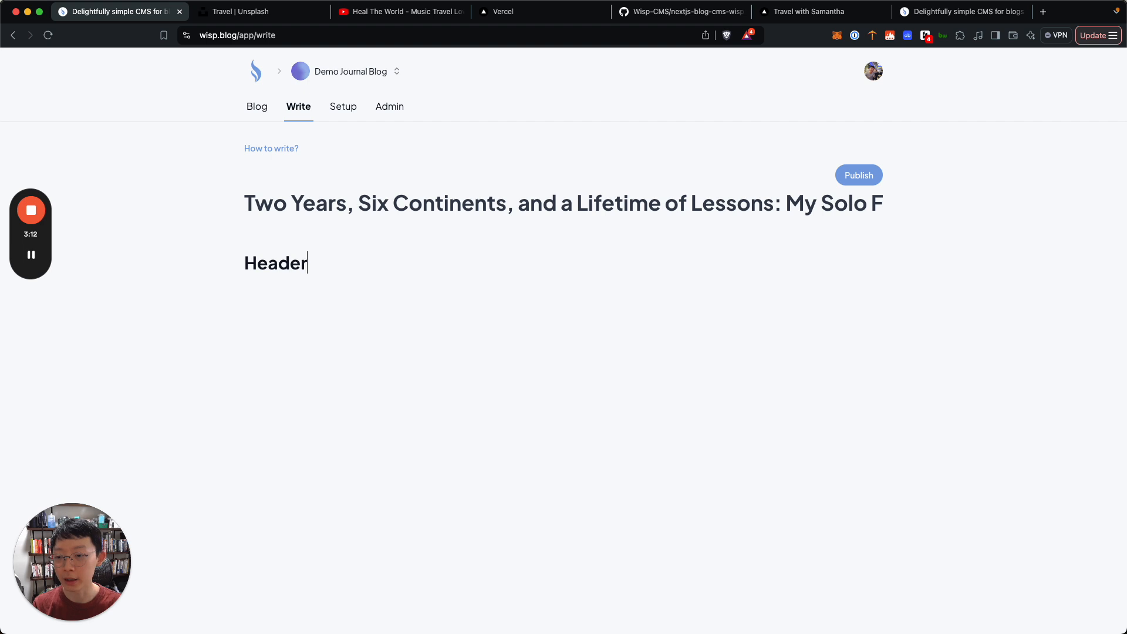
# Clear the sample heading and paste in the prepared article text beginning "It's hard to believe that two years have passed"
pyautogui.press('super+BackSpace')
pyautogui.press('super+BackSpace')
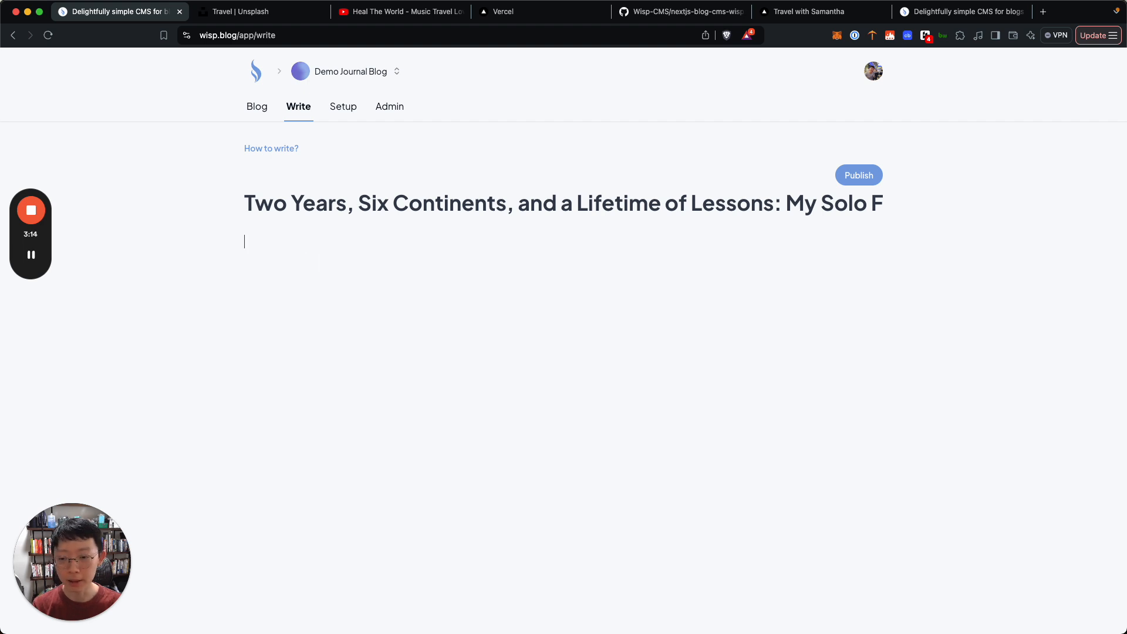
pyautogui.press('super+Tab')
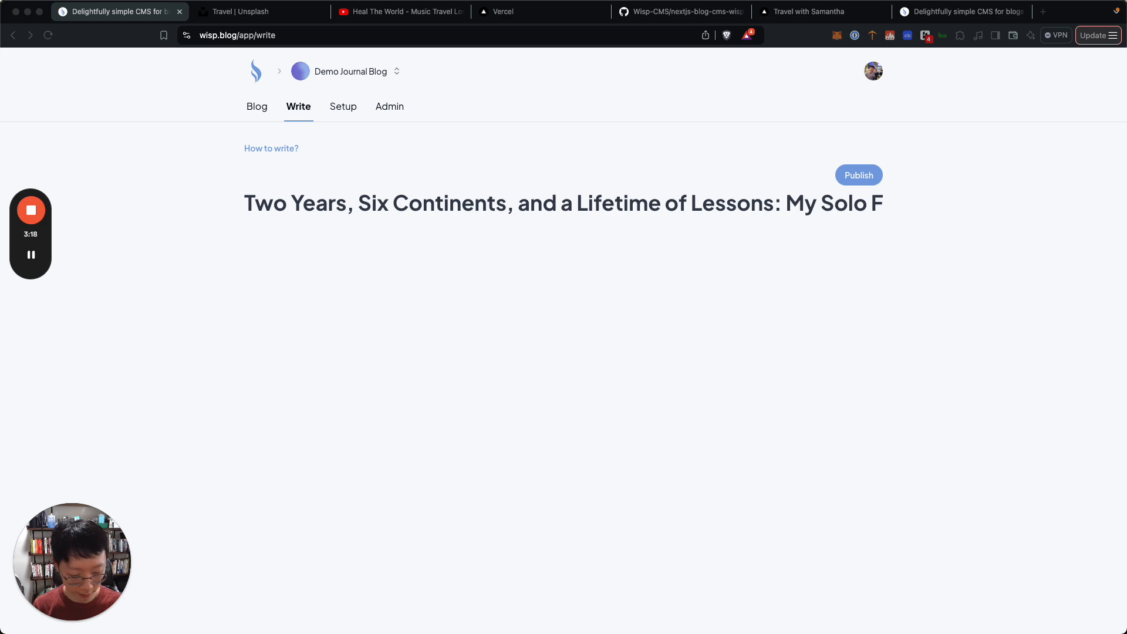
pyautogui.click(488, 526)
pyautogui.press('super+v')
pyautogui.scroll(15, 446, 242)
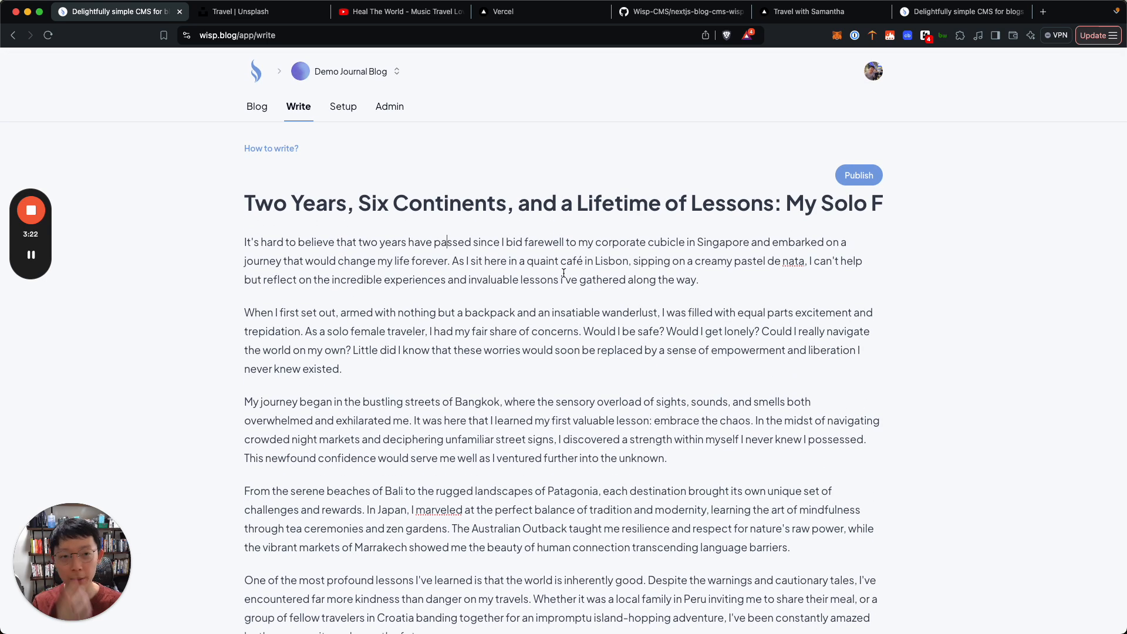
# Copy the photo of the red flower field with a straw-hatted worker from Unsplash and insert it above the post's first paragraph
pyautogui.click(273, 18)
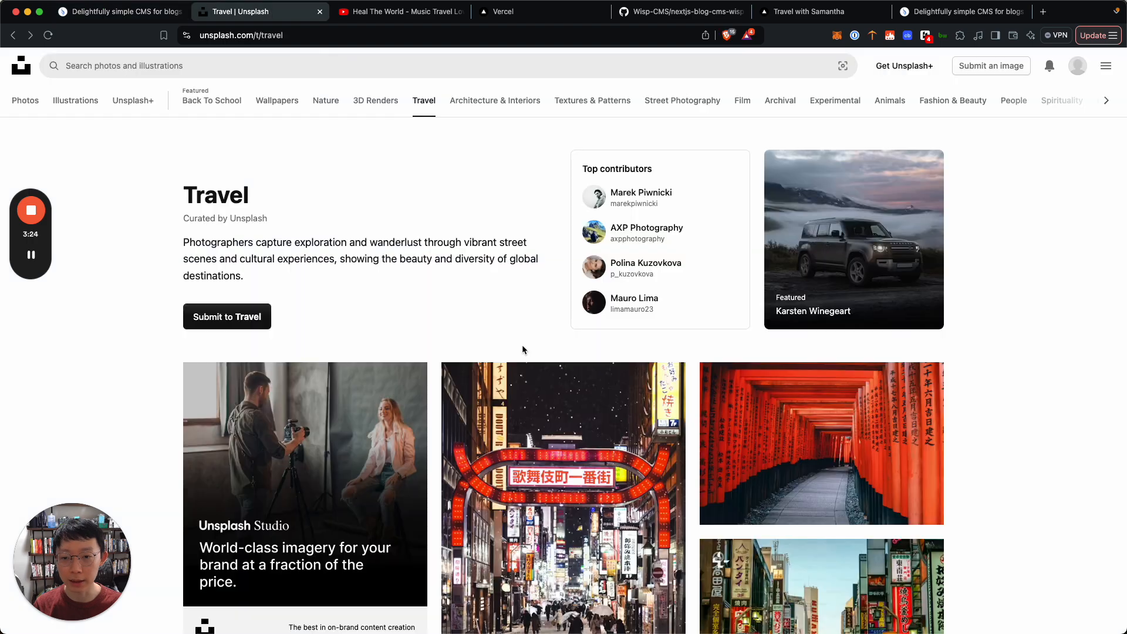
pyautogui.scroll(-9, 467, 368)
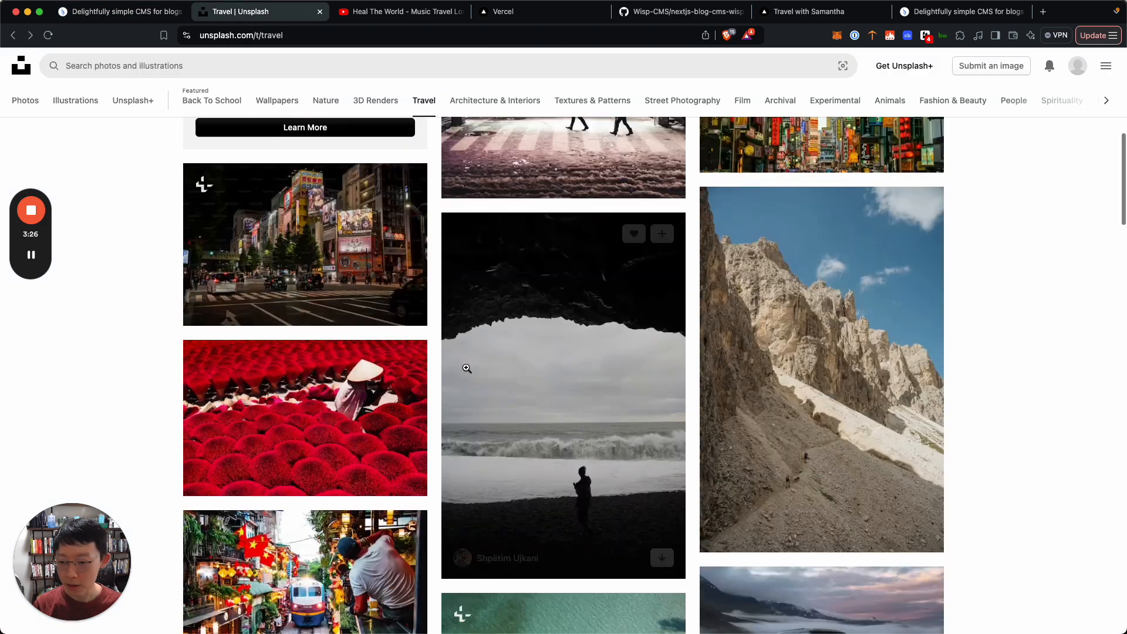
pyautogui.click(405, 406)
pyautogui.rightClick(614, 284)
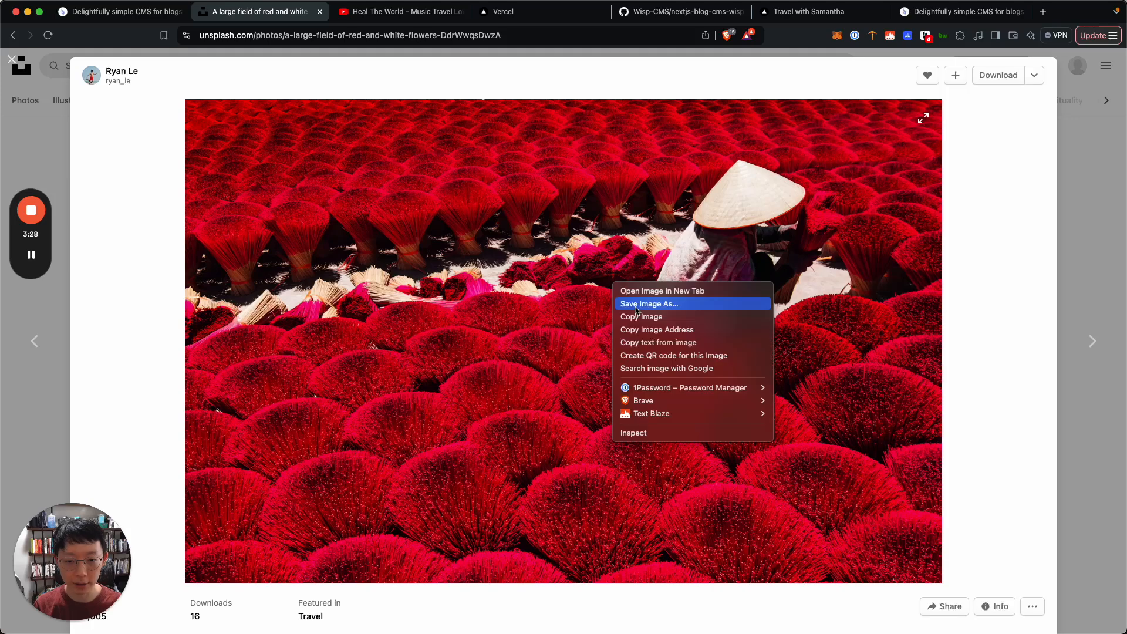
pyautogui.click(640, 317)
pyautogui.click(141, 10)
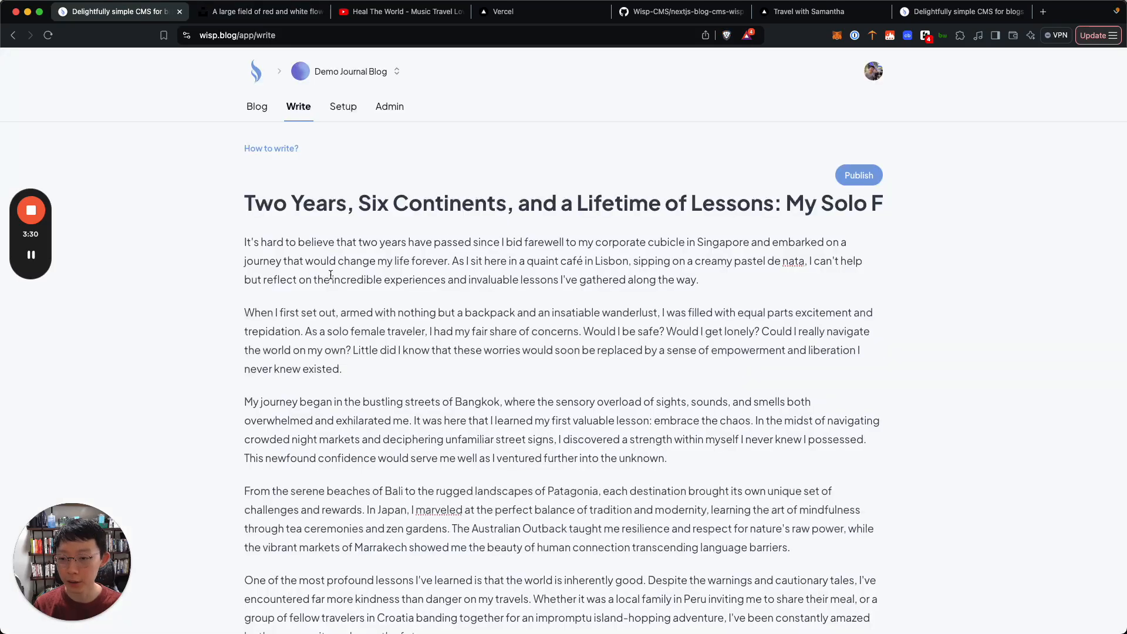
pyautogui.press('super+Left')
pyautogui.press('super+v')
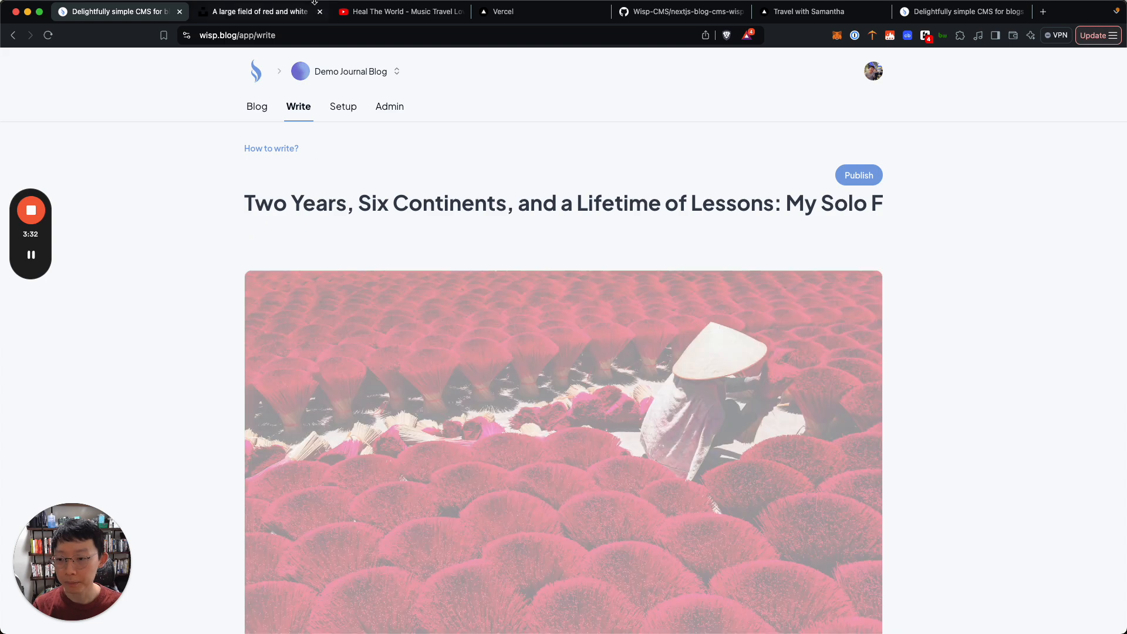
# Copy the photo of a train running through a flag-lined street from Unsplash's Travel collection
pyautogui.click(267, 12)
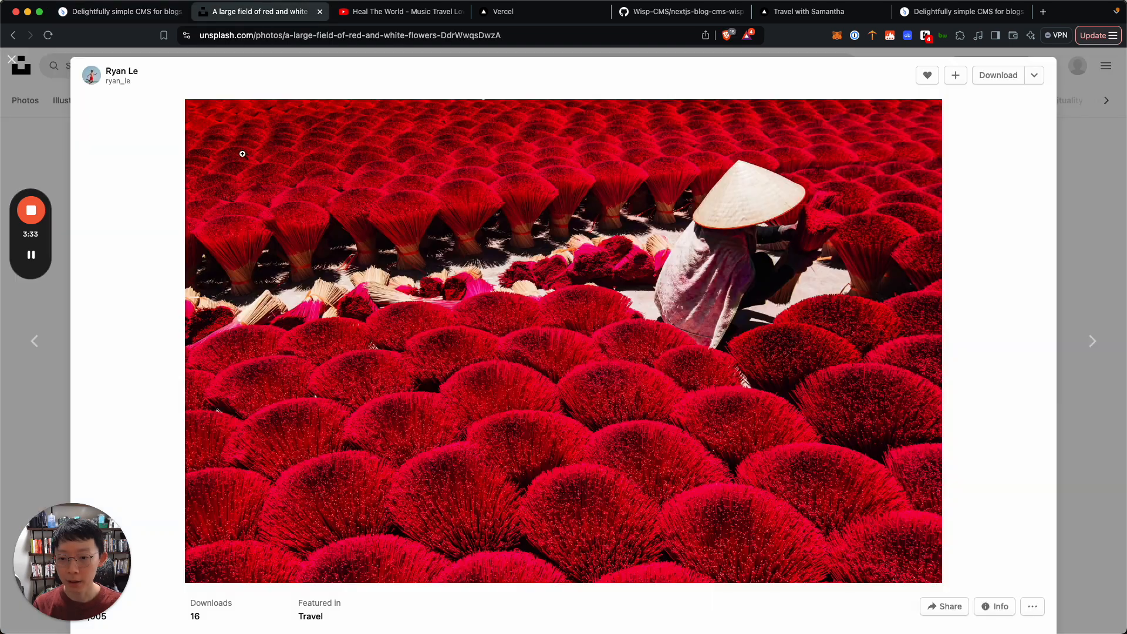
pyautogui.click(41, 152)
pyautogui.scroll(-5, 586, 441)
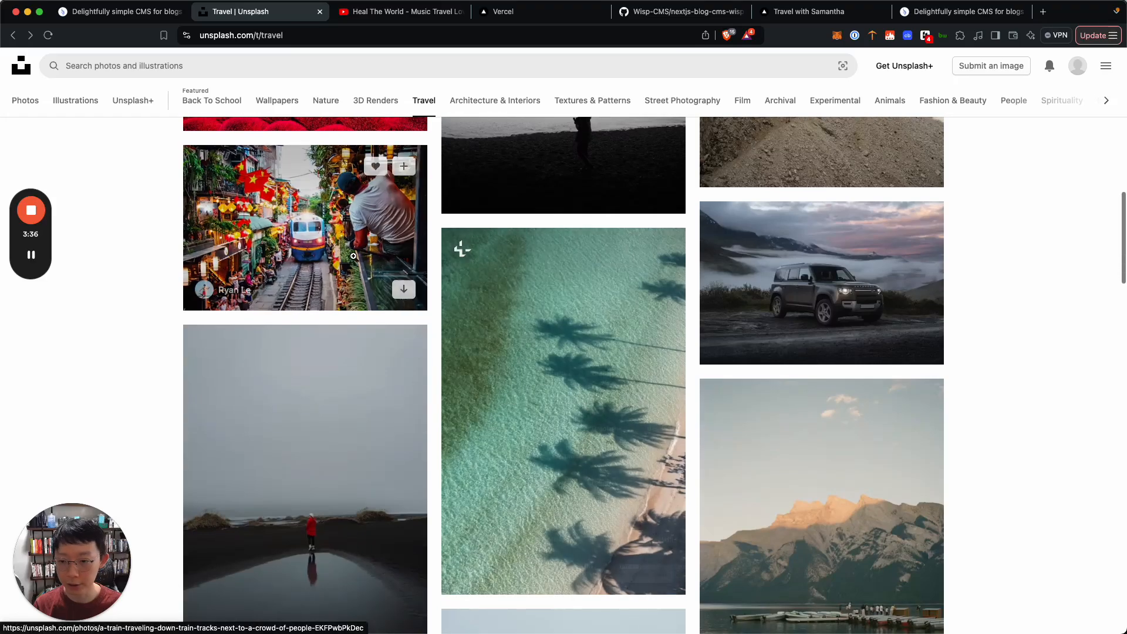
pyautogui.click(305, 252)
pyautogui.rightClick(620, 320)
pyautogui.click(670, 354)
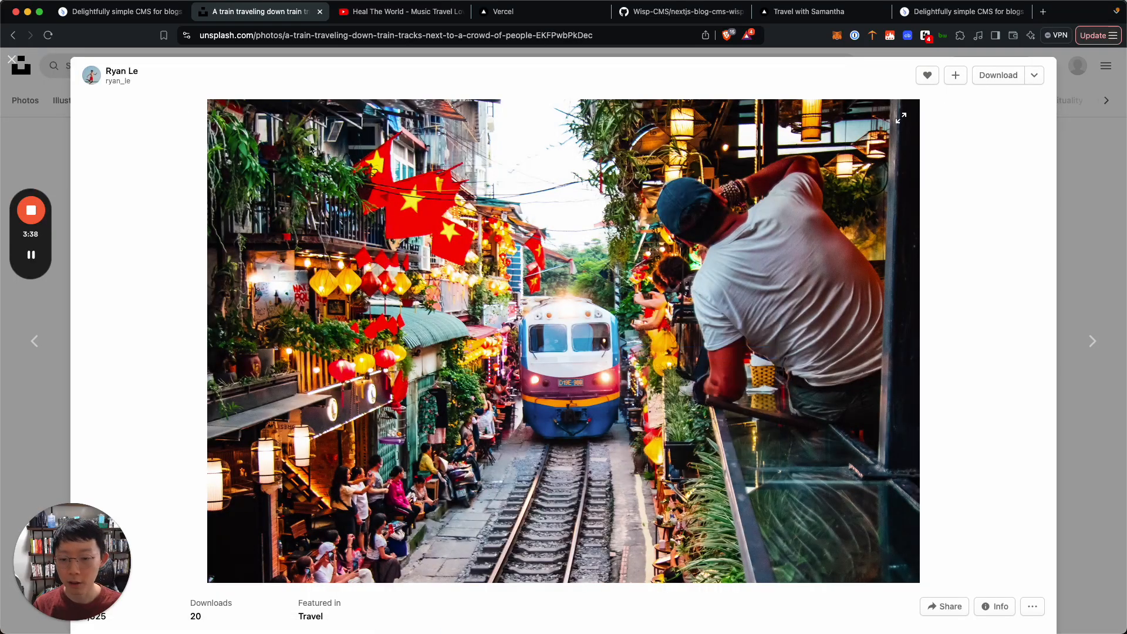
# Return to the wisp post and remove the empty line between the flower field image and the opening paragraph
pyautogui.hotkey('ctrl', 'shift', 'Tab')
pyautogui.scroll(-2, 519, 347)
pyautogui.moveTo(503, 238); pyautogui.dragTo(501, 180)
pyautogui.scroll(-2, 502, 304)
pyautogui.scroll(-3, 502, 304)
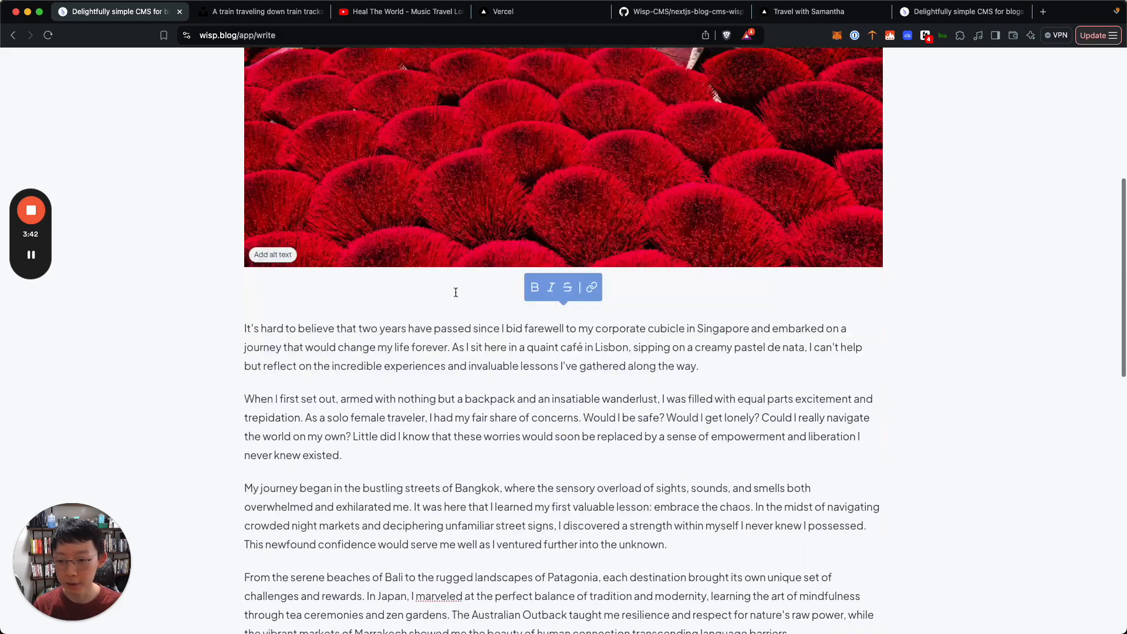
pyautogui.click(456, 293)
pyautogui.press('BackSpace')
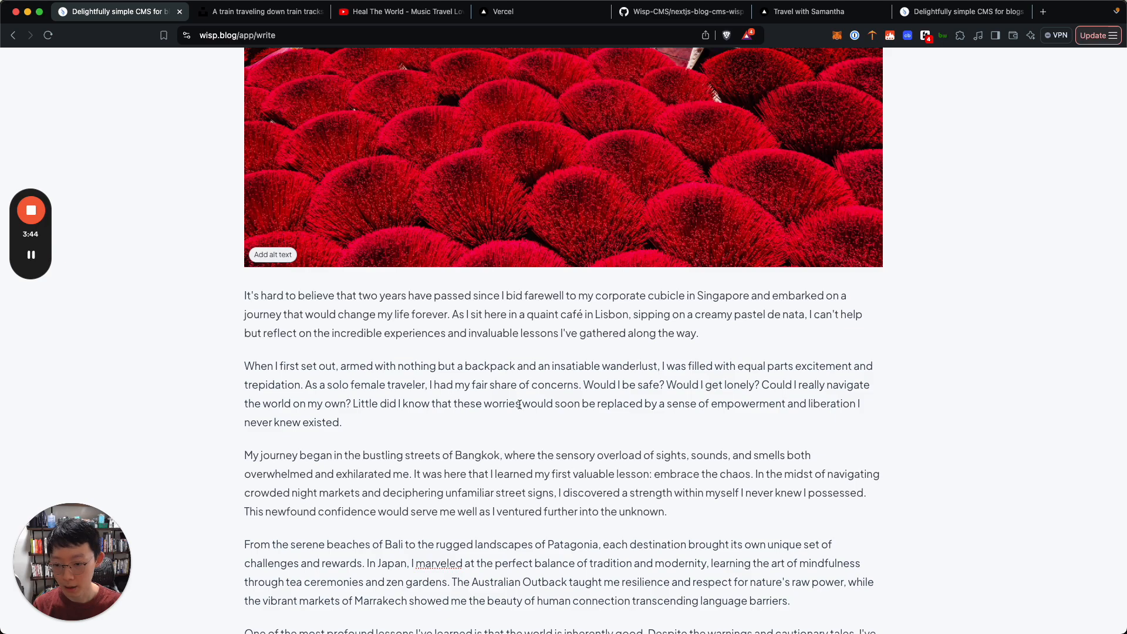
# Insert the copied train photo below the paragraph about Bangkok
pyautogui.scroll(-2, 520, 404)
pyautogui.press('Return')
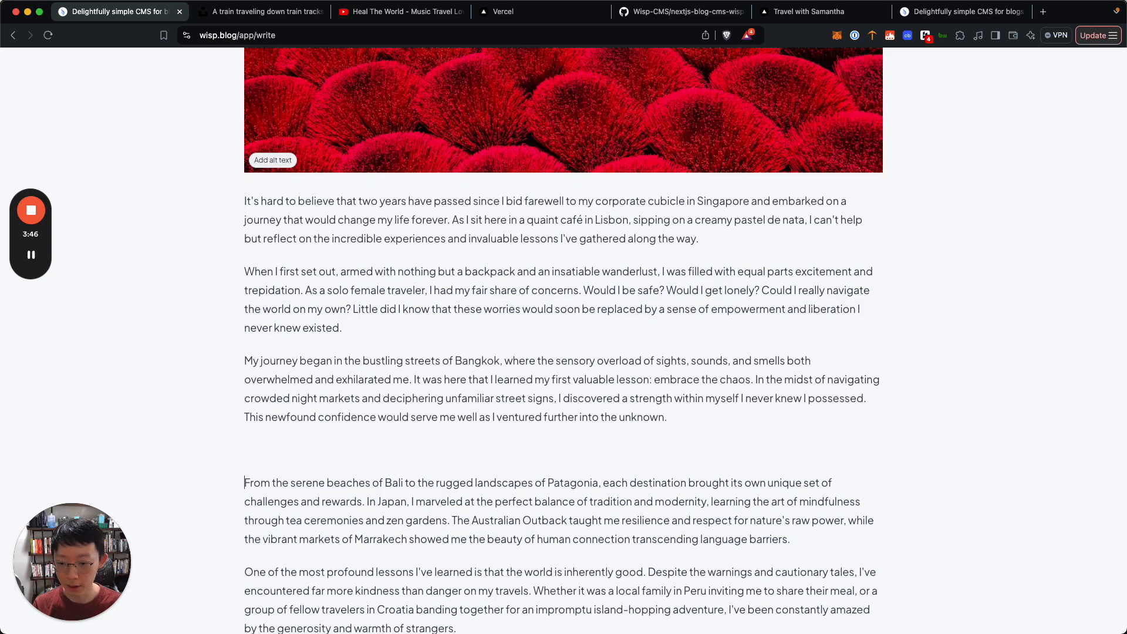
pyautogui.press('super+v')
pyautogui.scroll(-3, 707, 392)
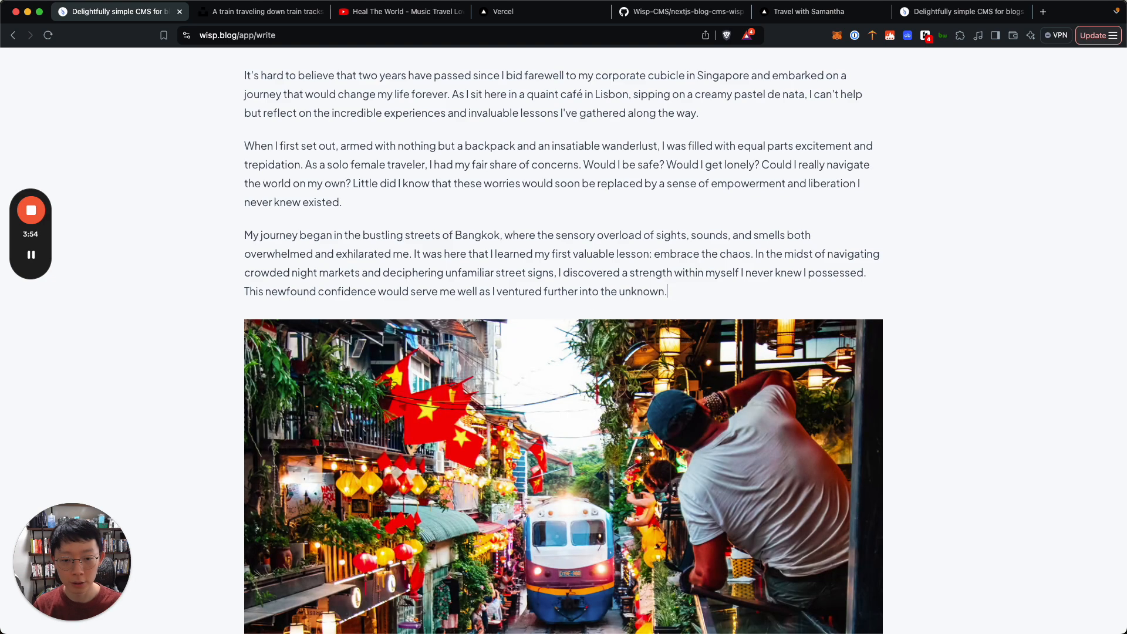
# Embed the YouTube video "Heal The World - Music Travel Love & Friends" below the paragraph starting "One of the most profound lessons"
pyautogui.scroll(-7, 729, 369)
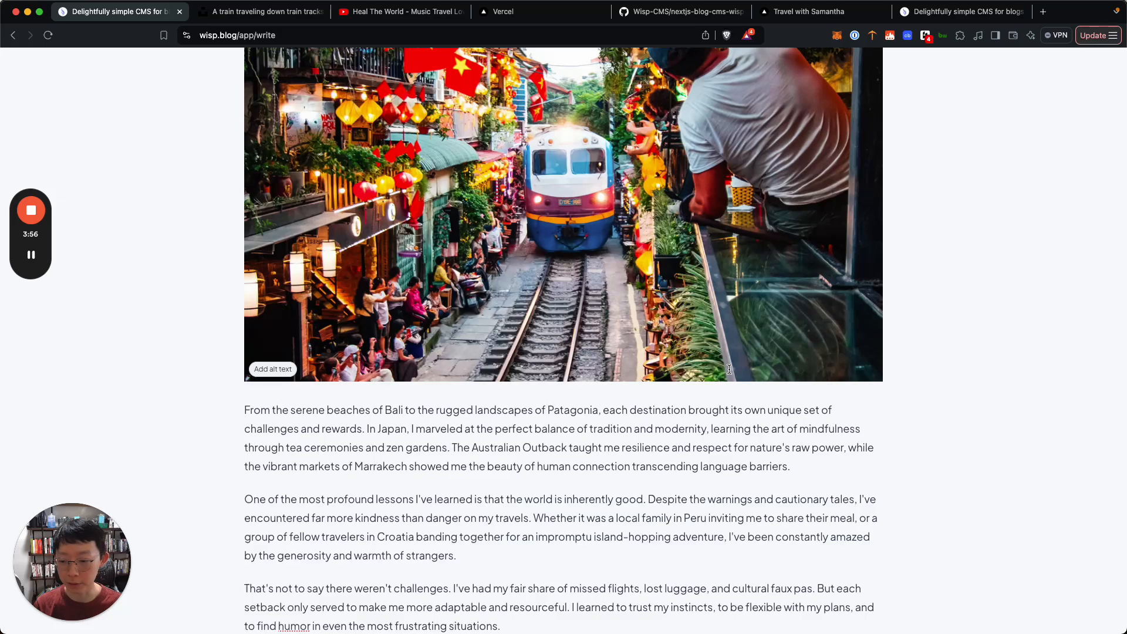
pyautogui.scroll(-2, 579, 629)
pyautogui.click(517, 423)
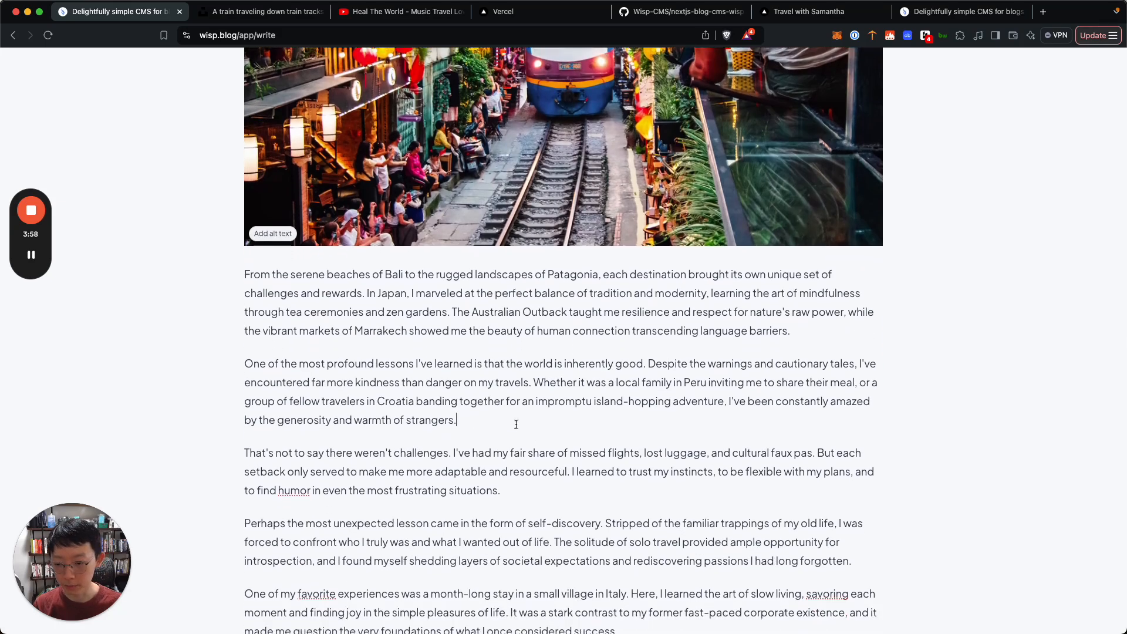
pyautogui.press('Return')
pyautogui.click(429, 11)
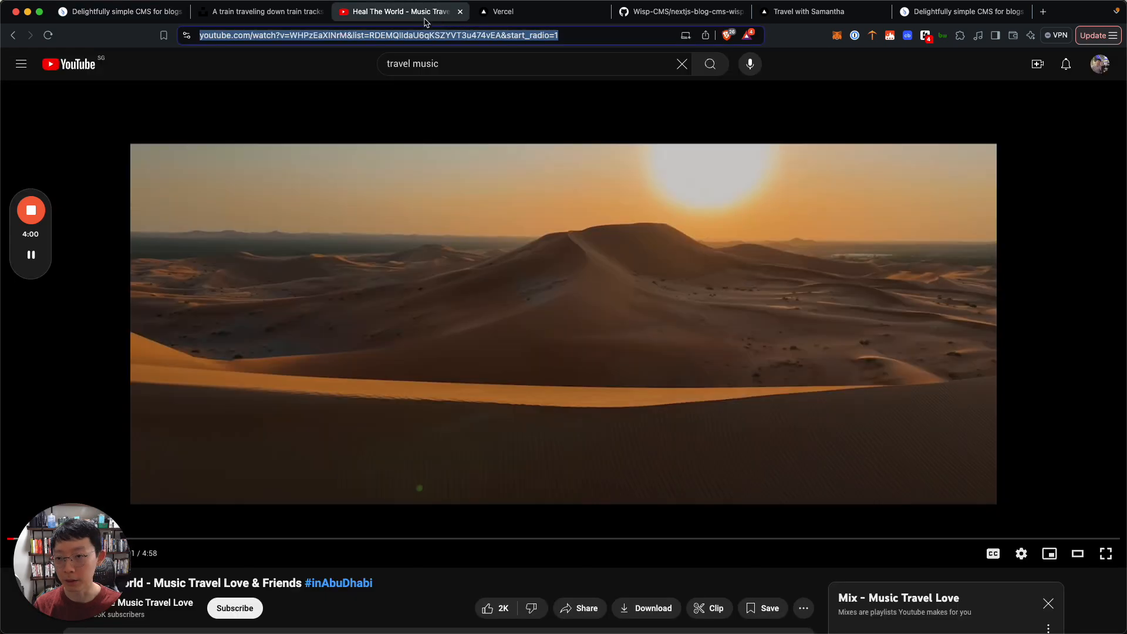
pyautogui.scroll(-10, 353, 120)
pyautogui.scroll(10, 382, 132)
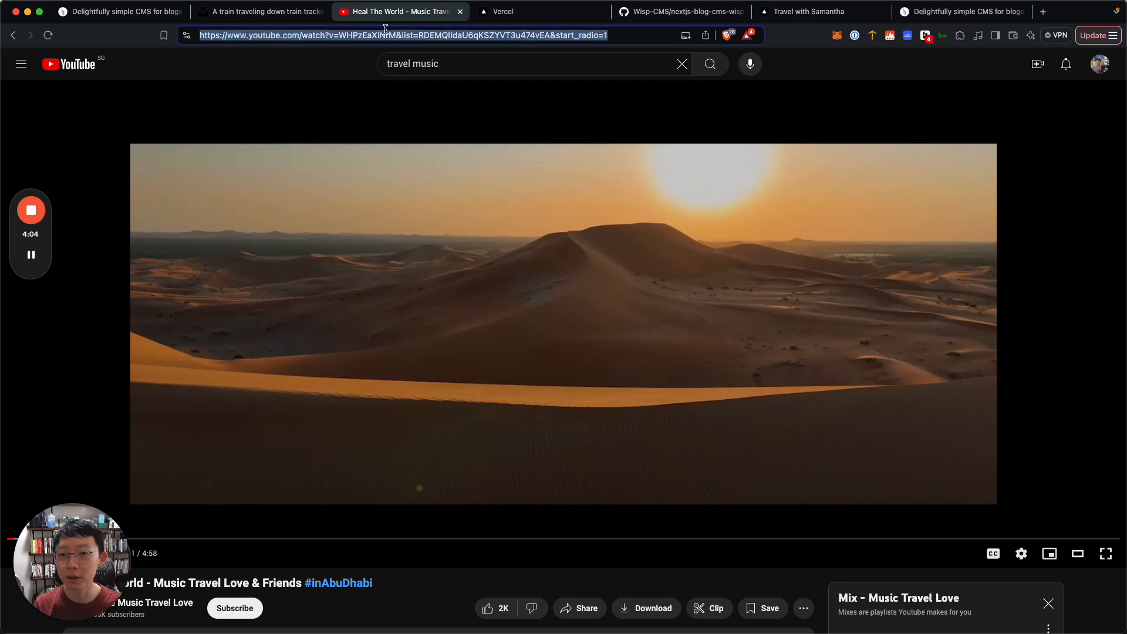
pyautogui.click(168, 17)
pyautogui.hotkey('ctrl', 'v')
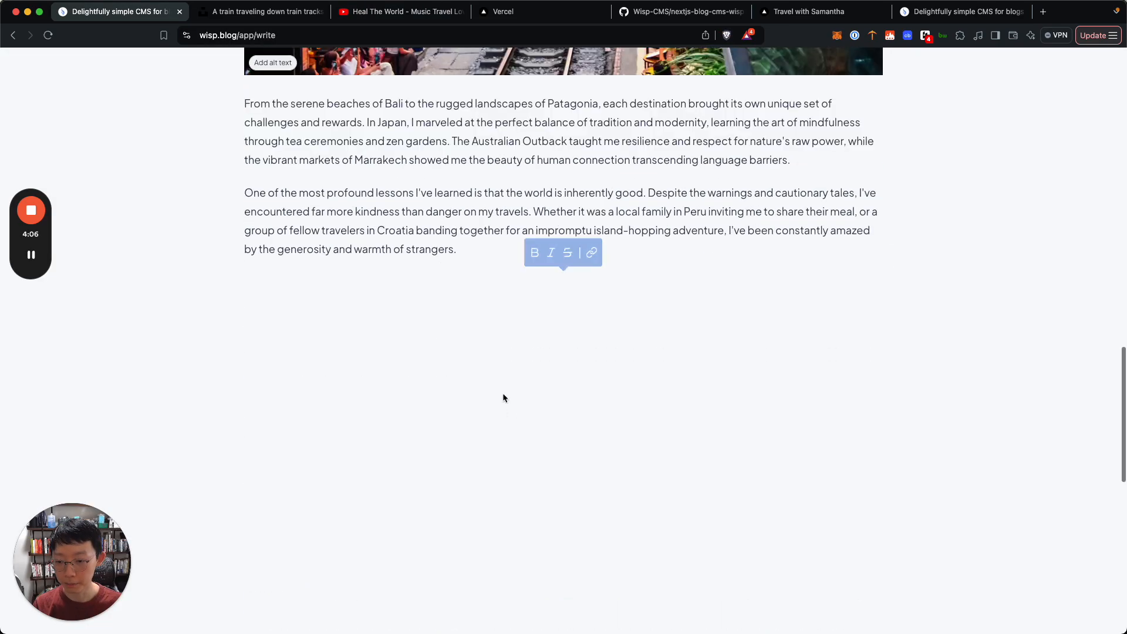
pyautogui.scroll(-3, 487, 349)
pyautogui.scroll(-6, 533, 427)
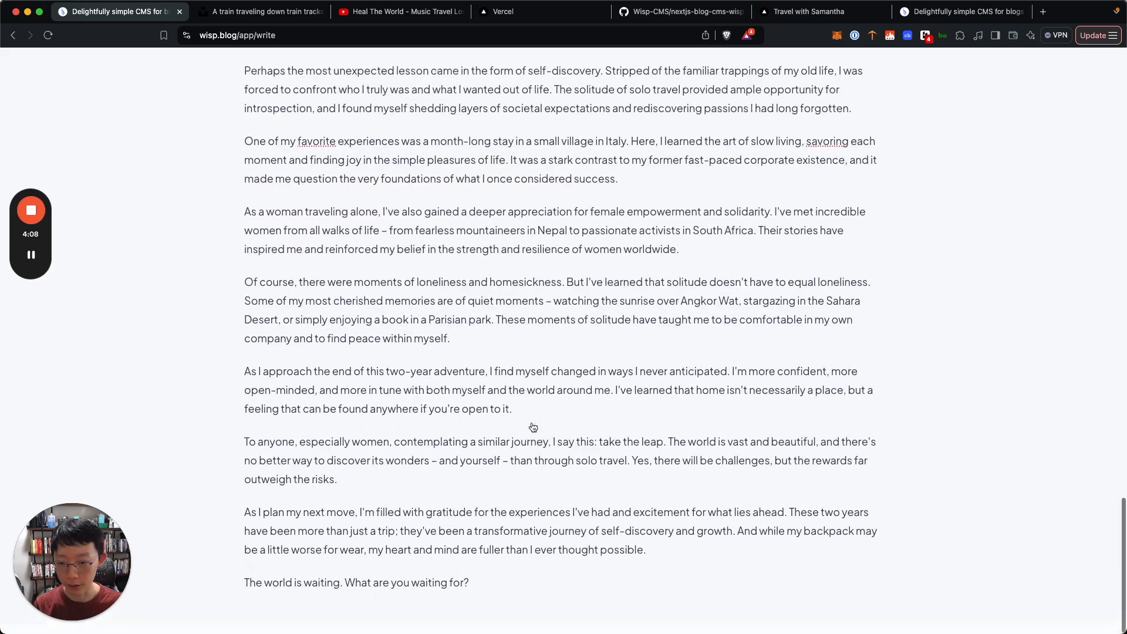
# Copy the post's opening paragraph and use it as the description in the publish settings
pyautogui.scroll(20, 533, 428)
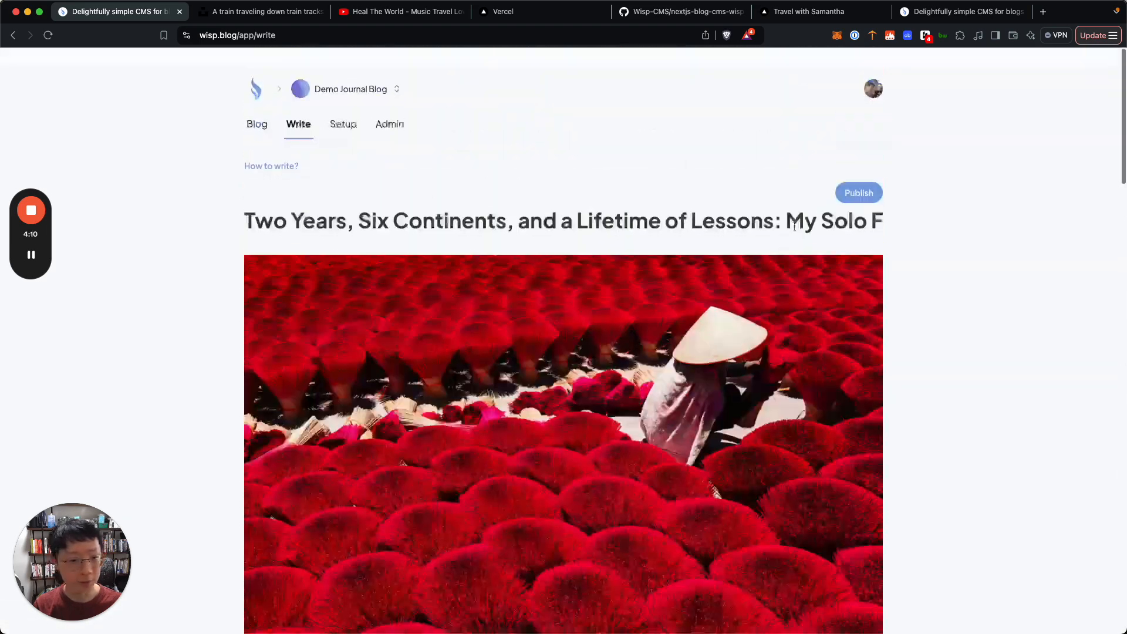
pyautogui.scroll(-5, 590, 405)
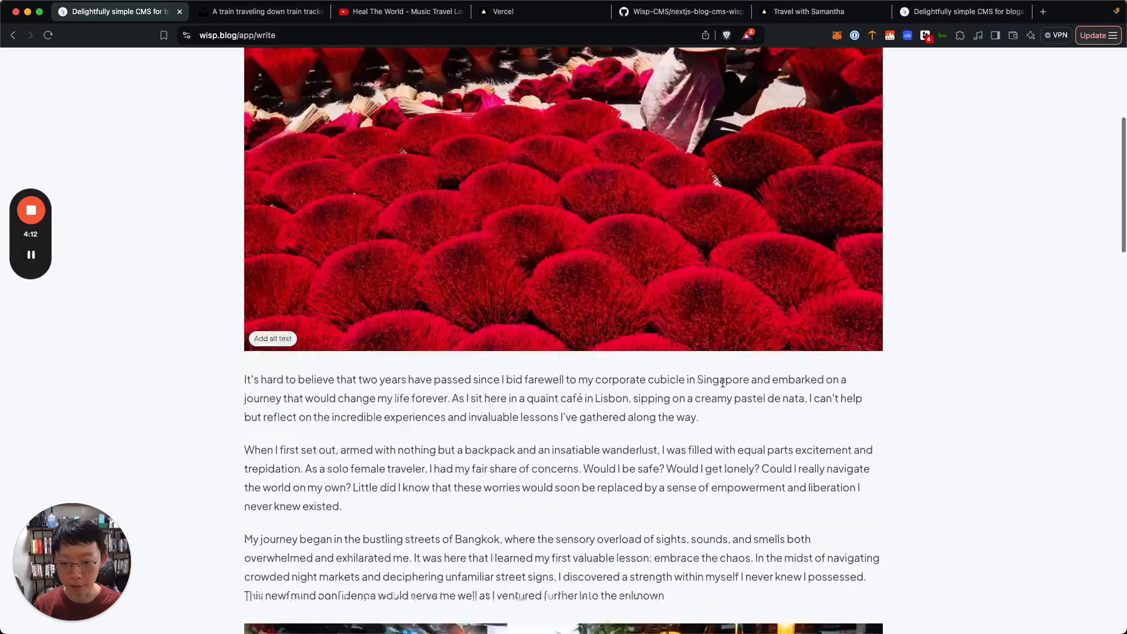
pyautogui.tripleClick(590, 405)
pyautogui.scroll(5, 712, 403)
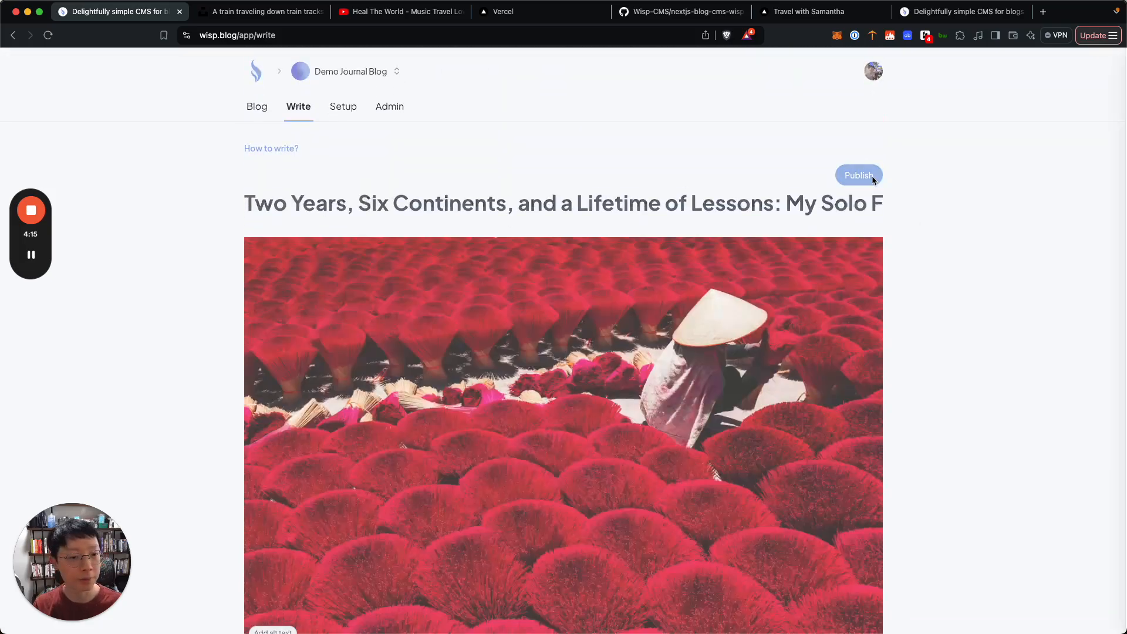
pyautogui.click(872, 175)
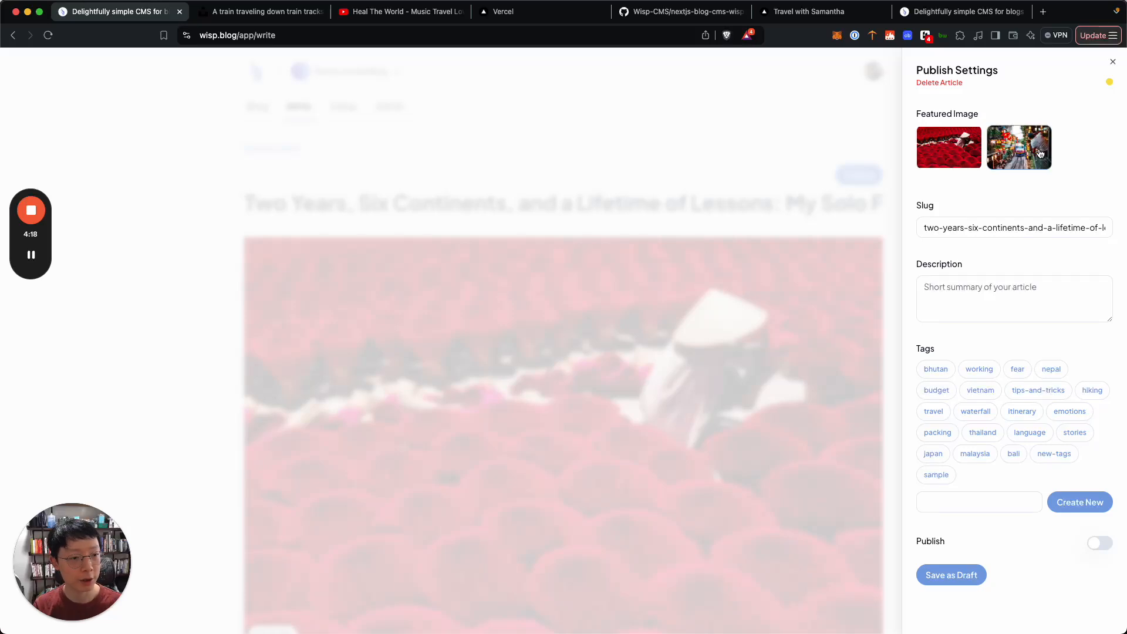
pyautogui.click(975, 281)
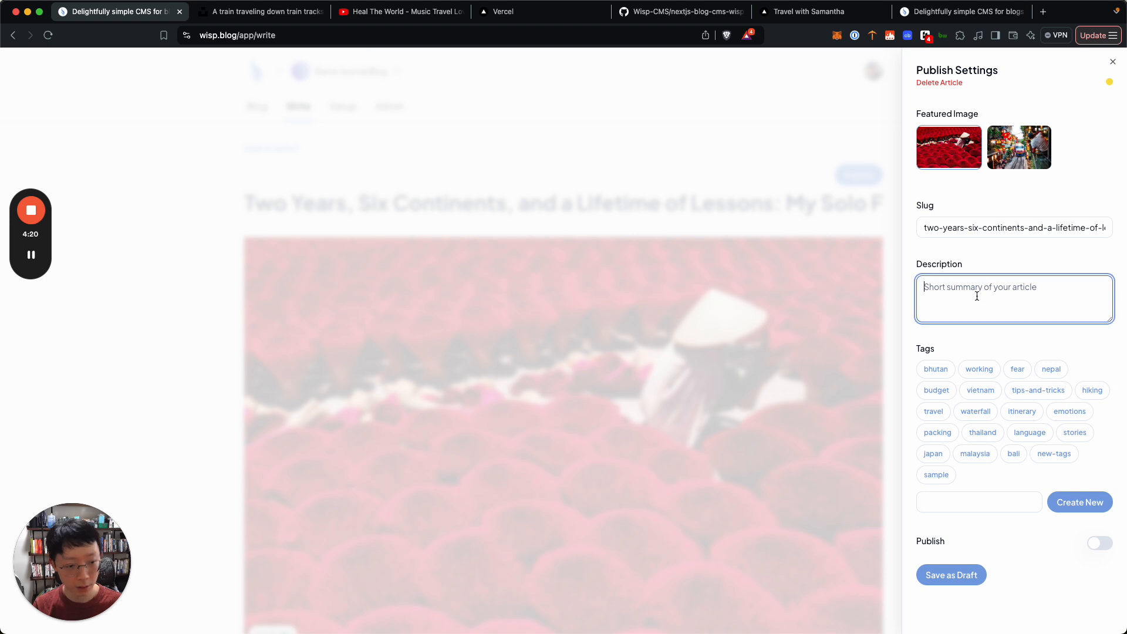
pyautogui.press('super+v')
pyautogui.scroll(3, 1016, 306)
pyautogui.scroll(-3, 1015, 306)
pyautogui.scroll(3, 1016, 306)
# Tag the post with bhutan, vietnam, thailand and stories, and publish it dated September 19th, 2024
pyautogui.click(936, 369)
pyautogui.click(981, 390)
pyautogui.click(984, 433)
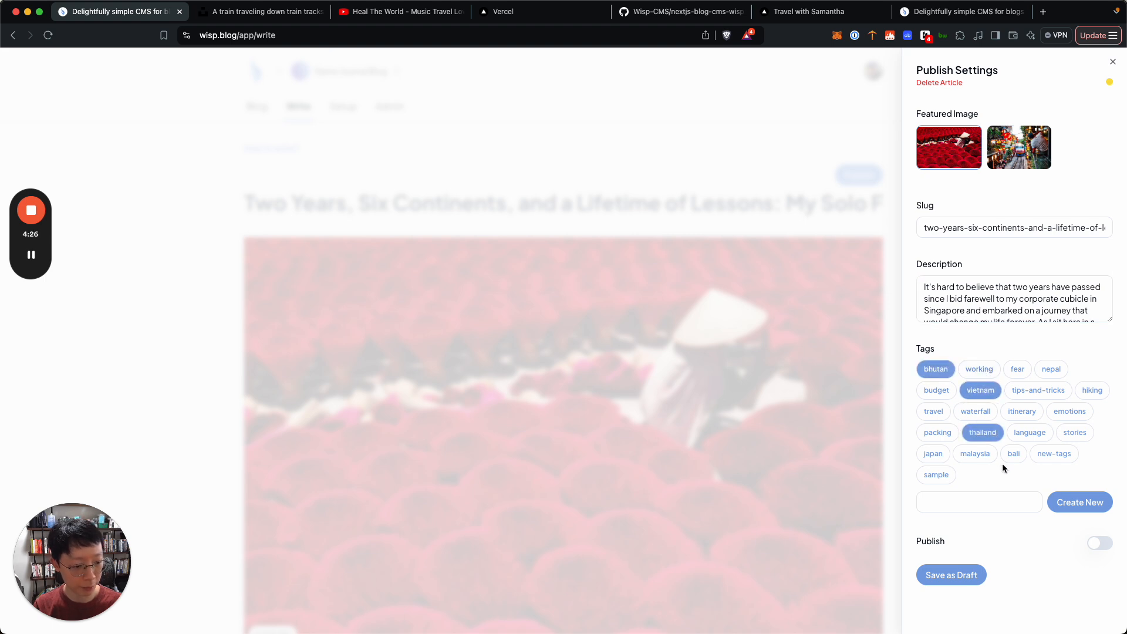
pyautogui.click(1075, 433)
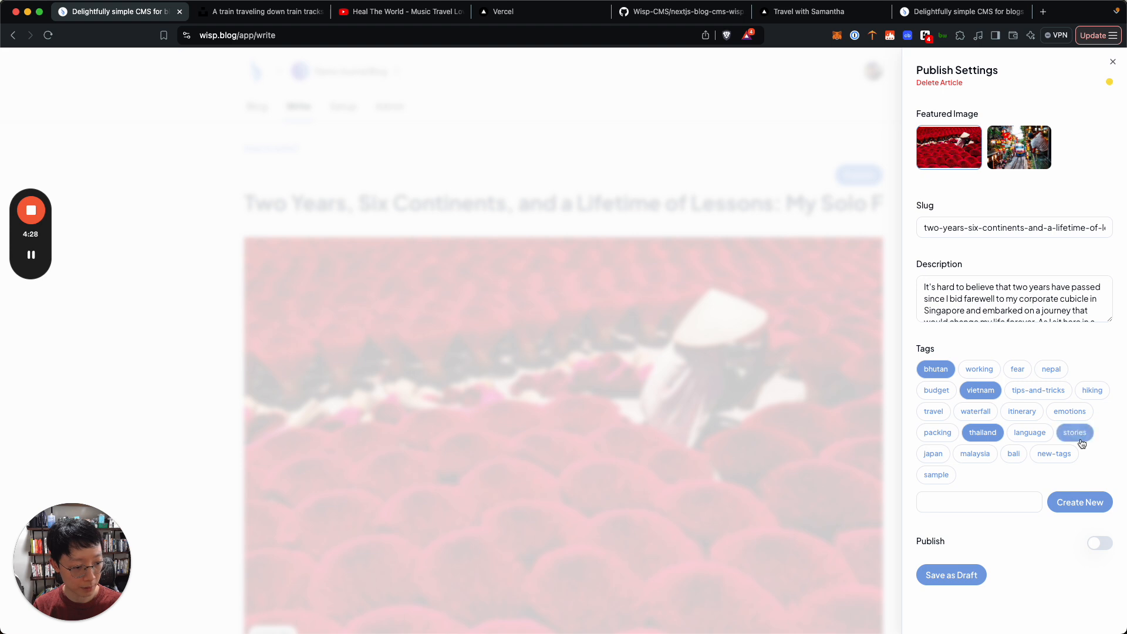
pyautogui.click(1100, 543)
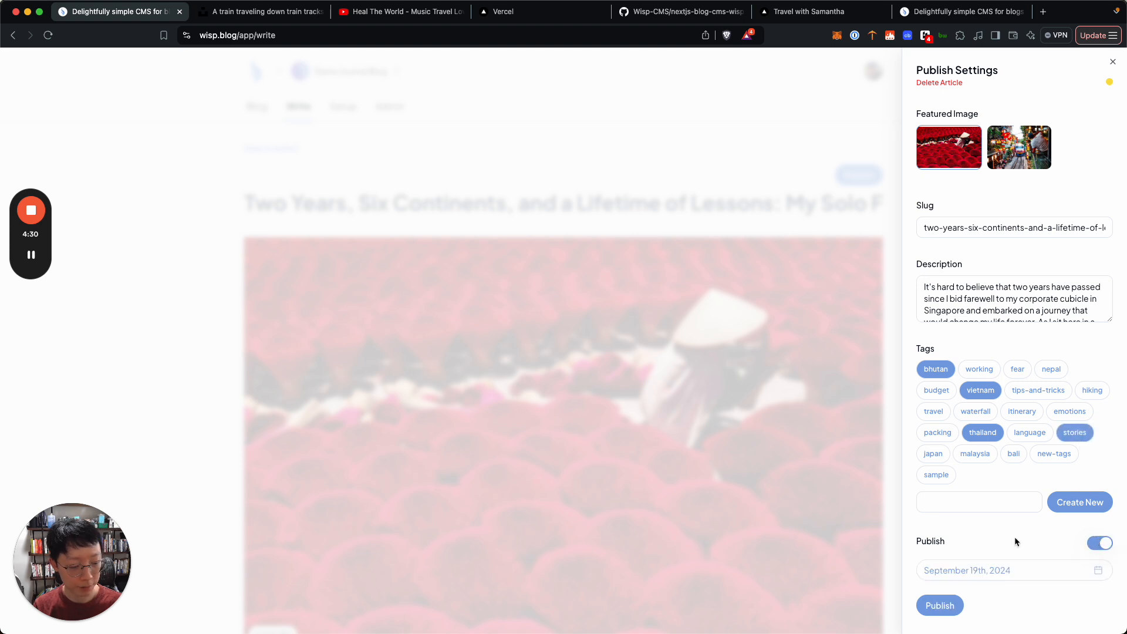
pyautogui.click(946, 603)
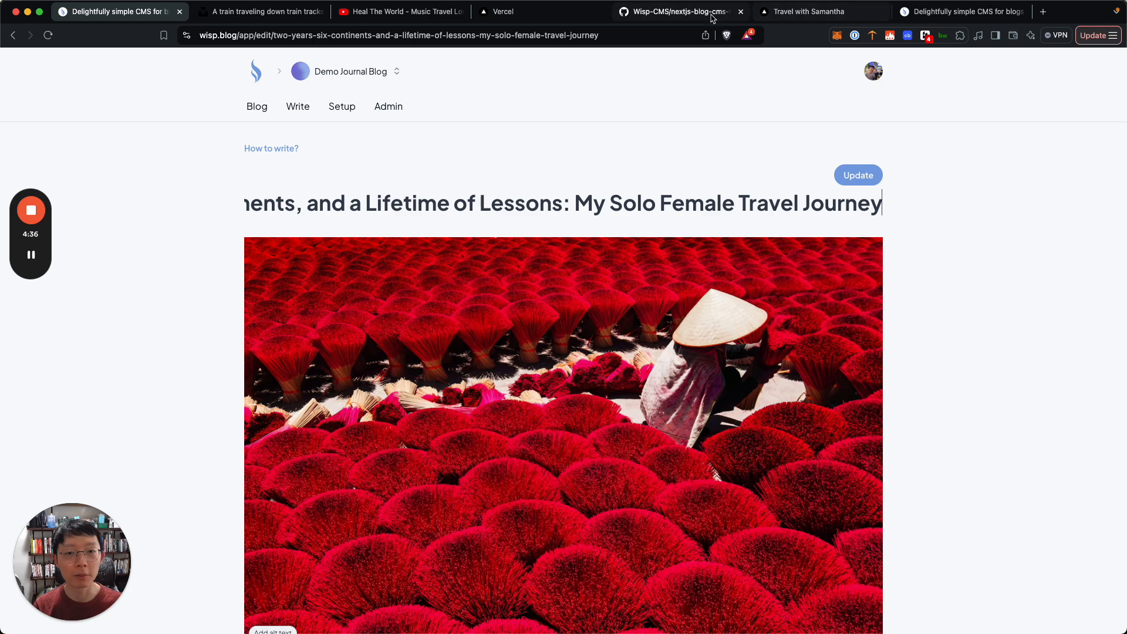
# Reload the Travel demo blog and open the new post "Two Years, Six Continents, and a Lifetime of Lessons"
pyautogui.click(684, 11)
pyautogui.click(520, 13)
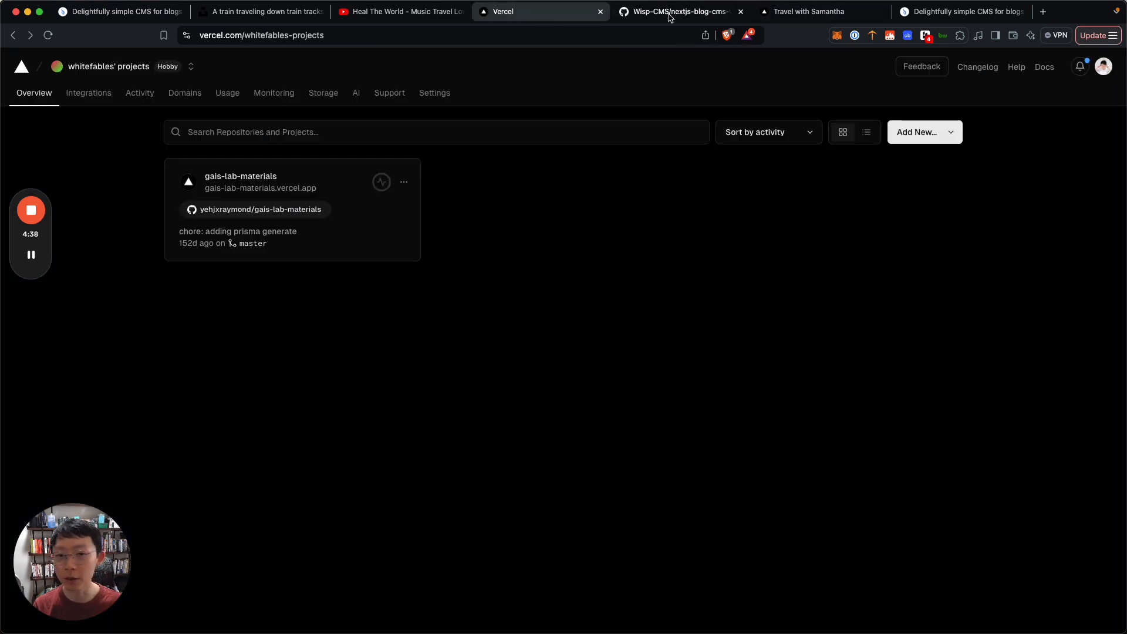
pyautogui.click(646, 13)
pyautogui.click(814, 16)
pyautogui.press('super+r')
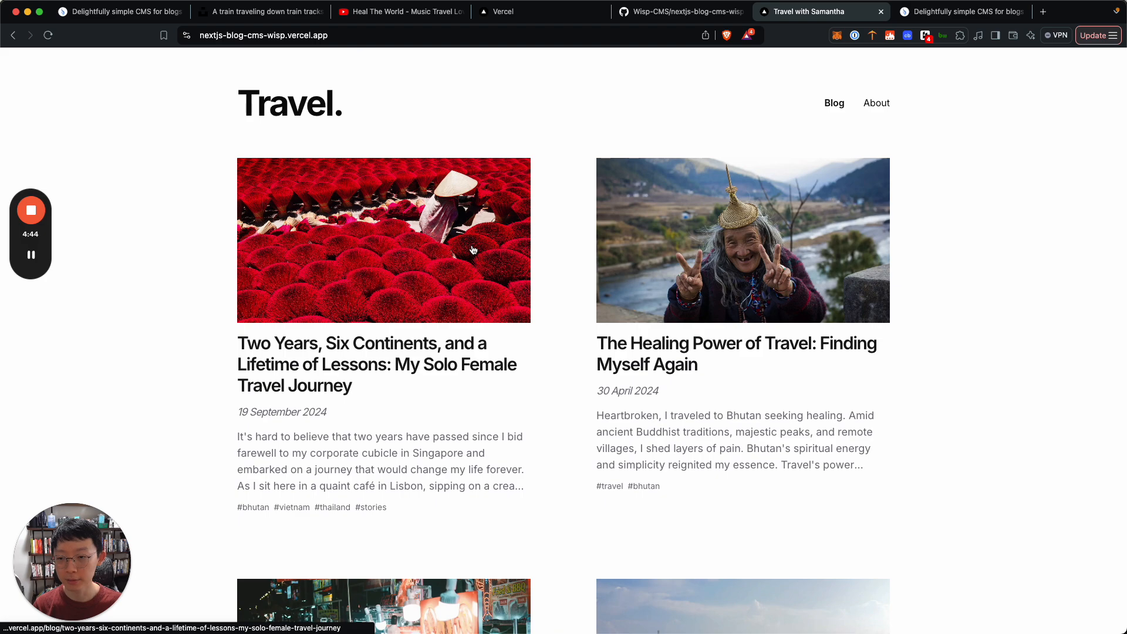
pyautogui.click(473, 251)
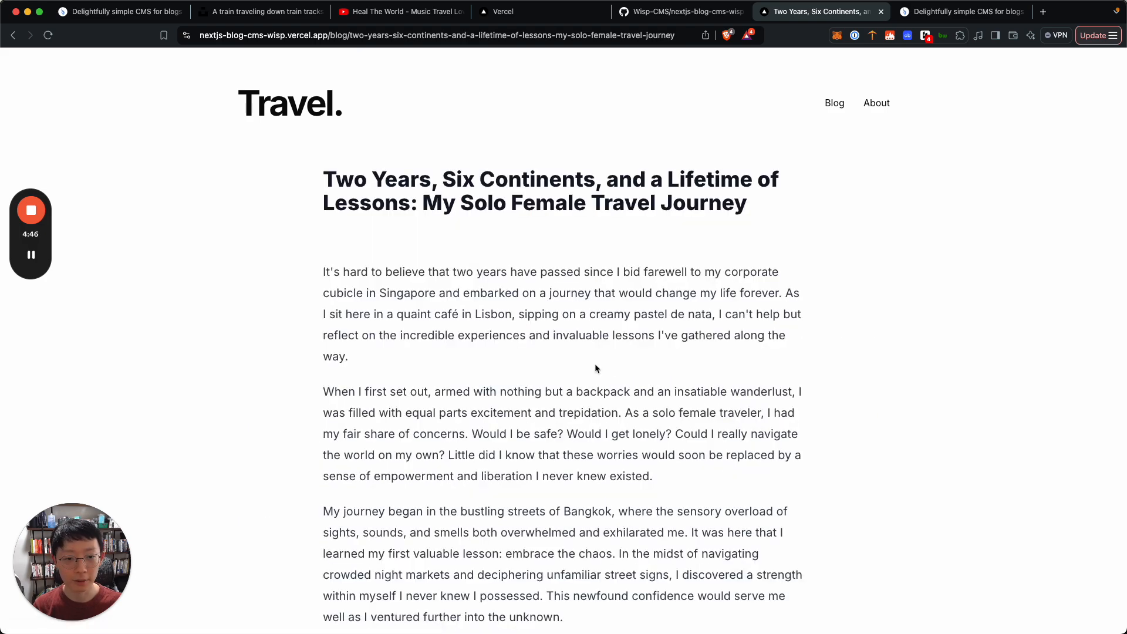
# Check the published post through to its related posts, briefly playing the embedded video
pyautogui.scroll(-4, 595, 368)
pyautogui.scroll(-6, 595, 368)
pyautogui.scroll(-6, 595, 368)
pyautogui.scroll(-7, 596, 368)
pyautogui.click(658, 345)
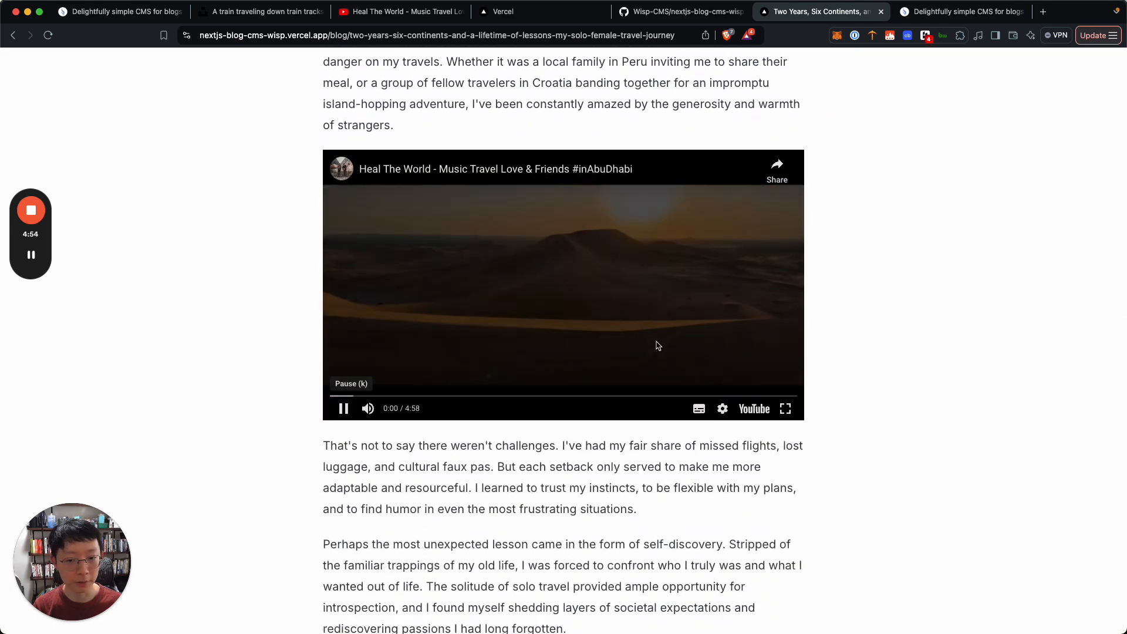
pyautogui.click(595, 309)
pyautogui.scroll(-4, 594, 308)
pyautogui.scroll(-16, 594, 308)
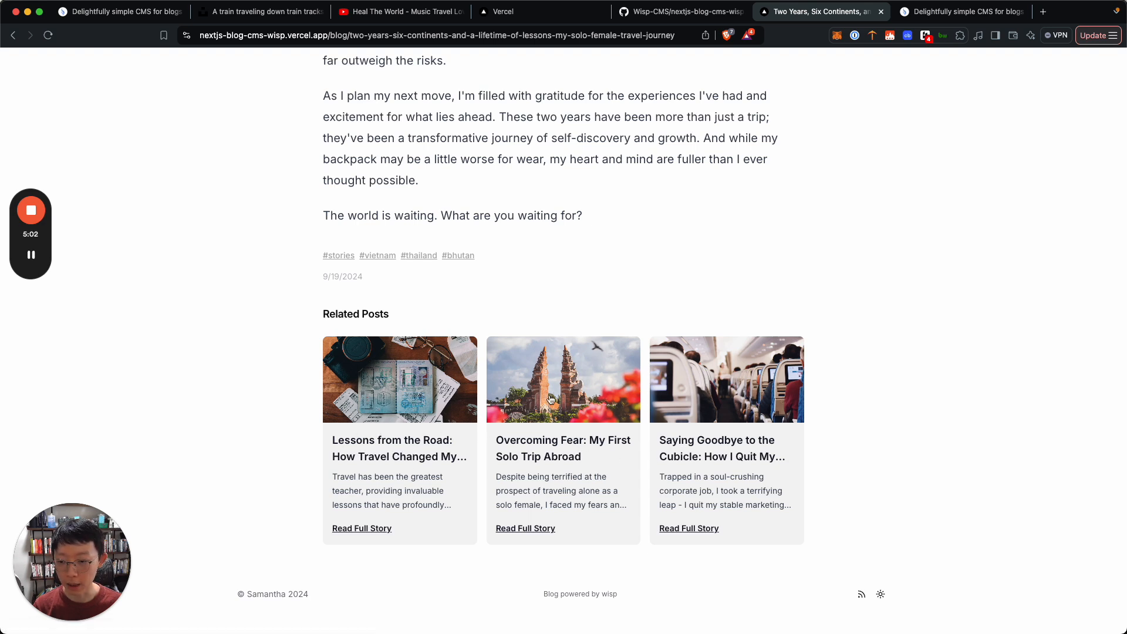
# Look over the related posts under the article and return to the top of the published post
pyautogui.scroll(2, 674, 261)
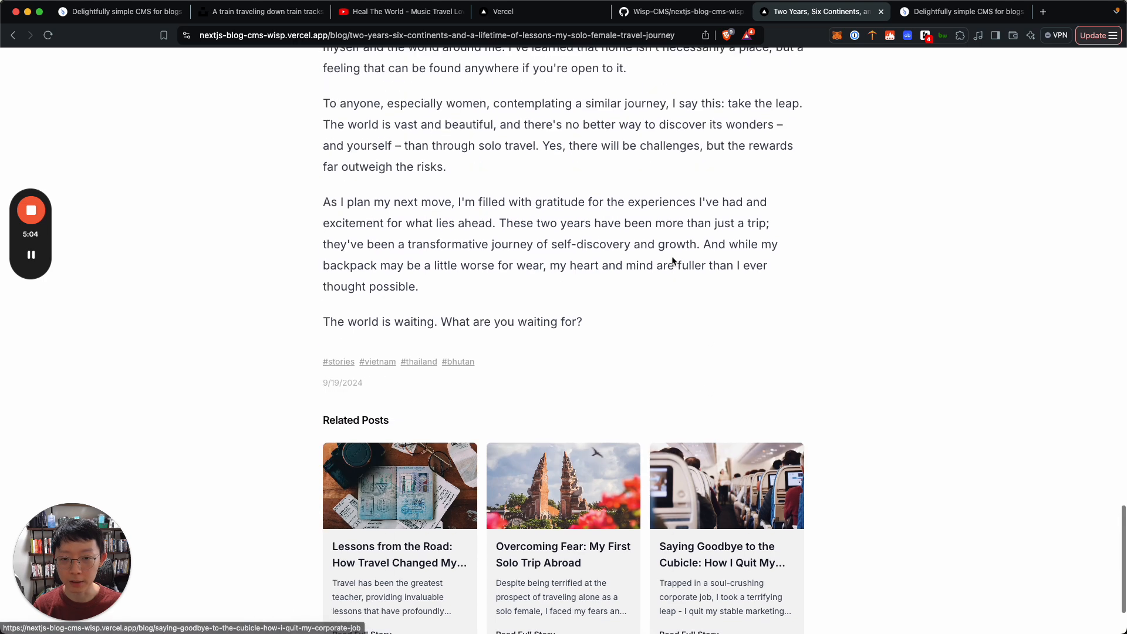
pyautogui.scroll(-2, 587, 276)
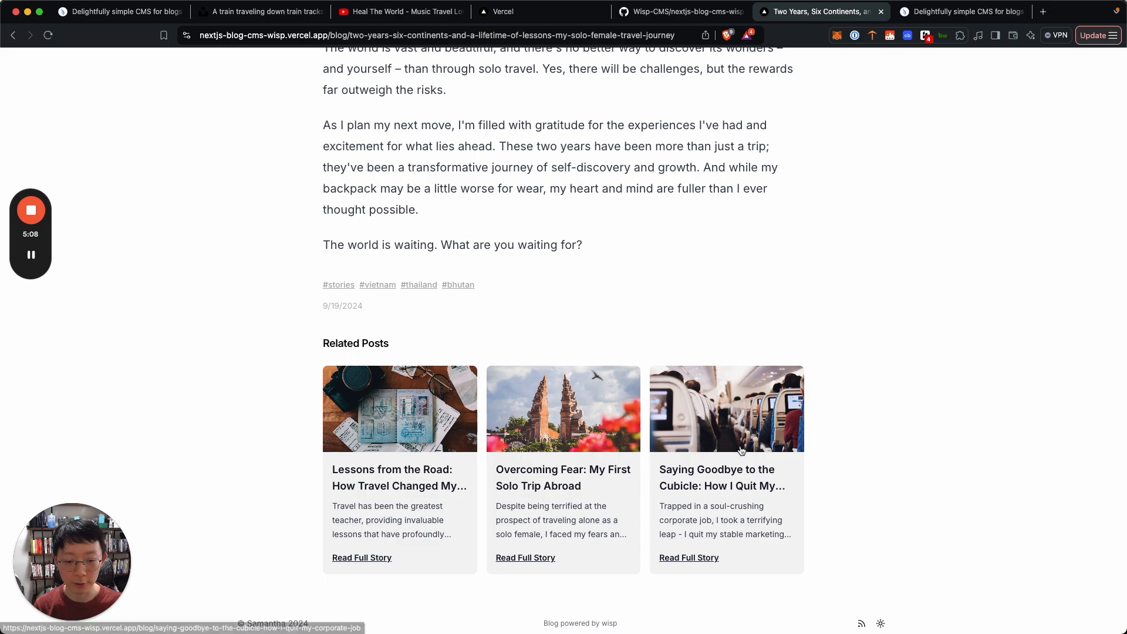
pyautogui.scroll(10, 741, 451)
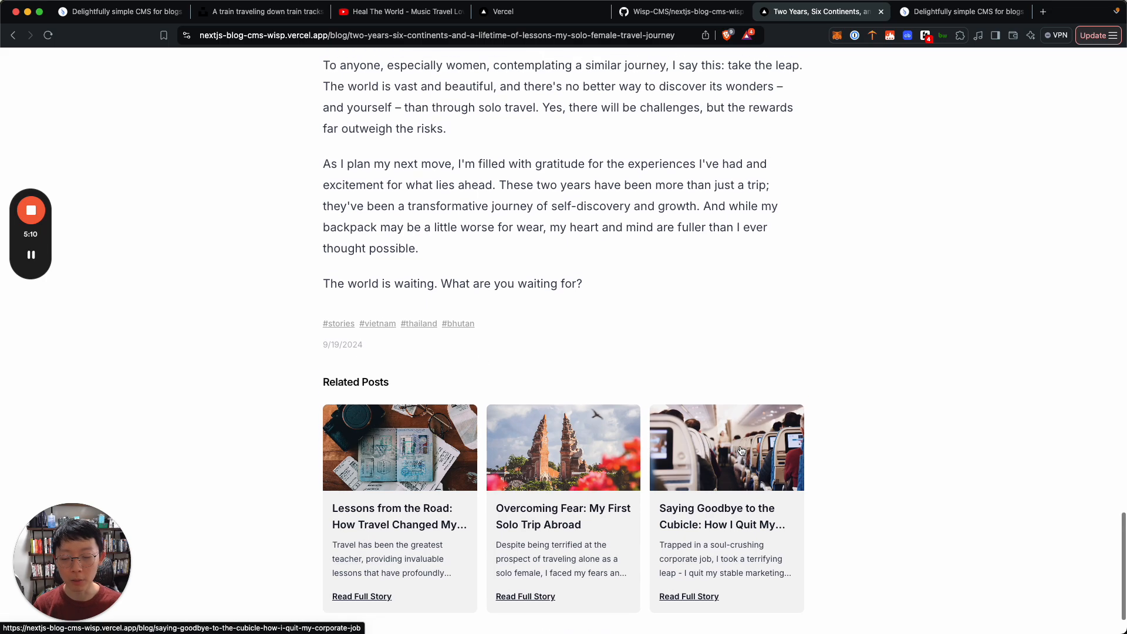
pyautogui.scroll(10, 741, 450)
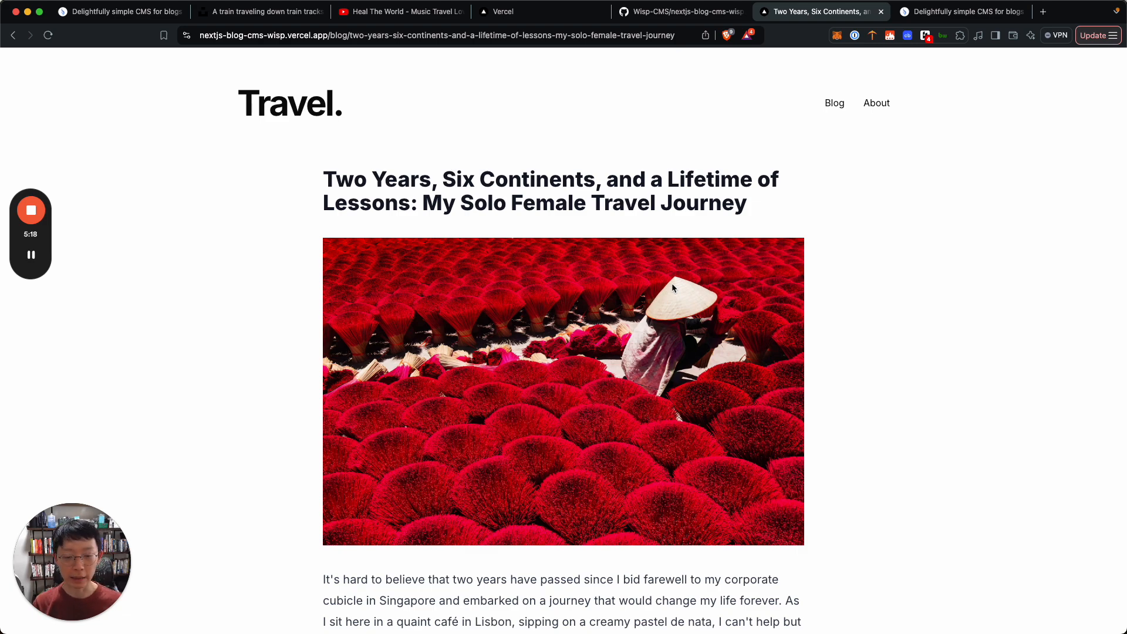
# Glance at the wisp pricing page and open the list of posts for Demo Journal Blog in the wisp dashboard
pyautogui.click(993, 11)
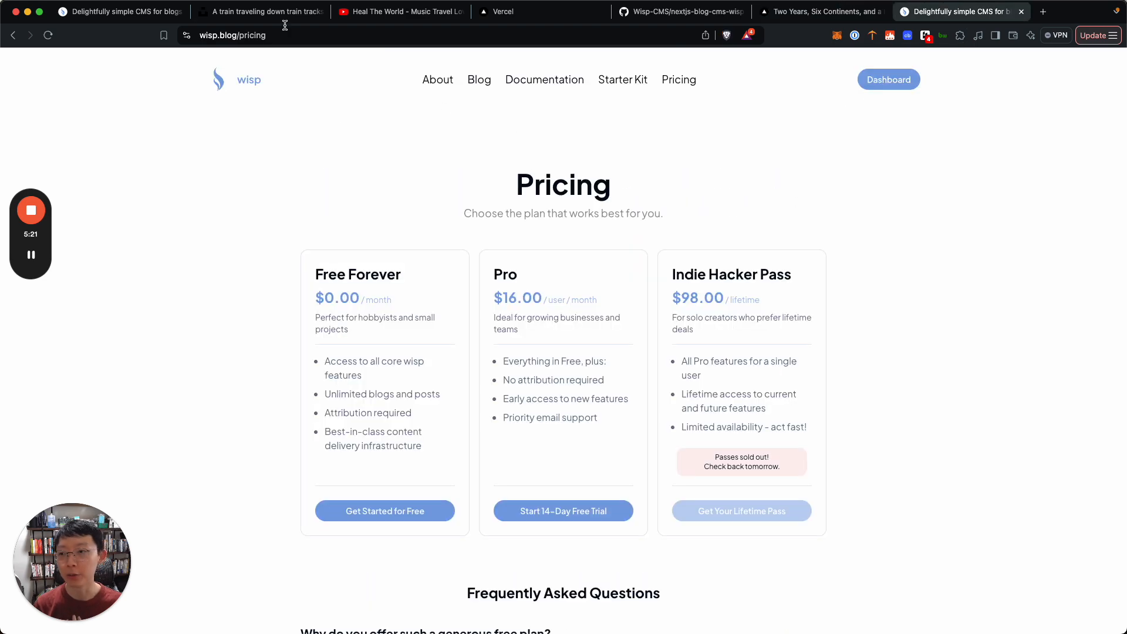
pyautogui.click(117, 12)
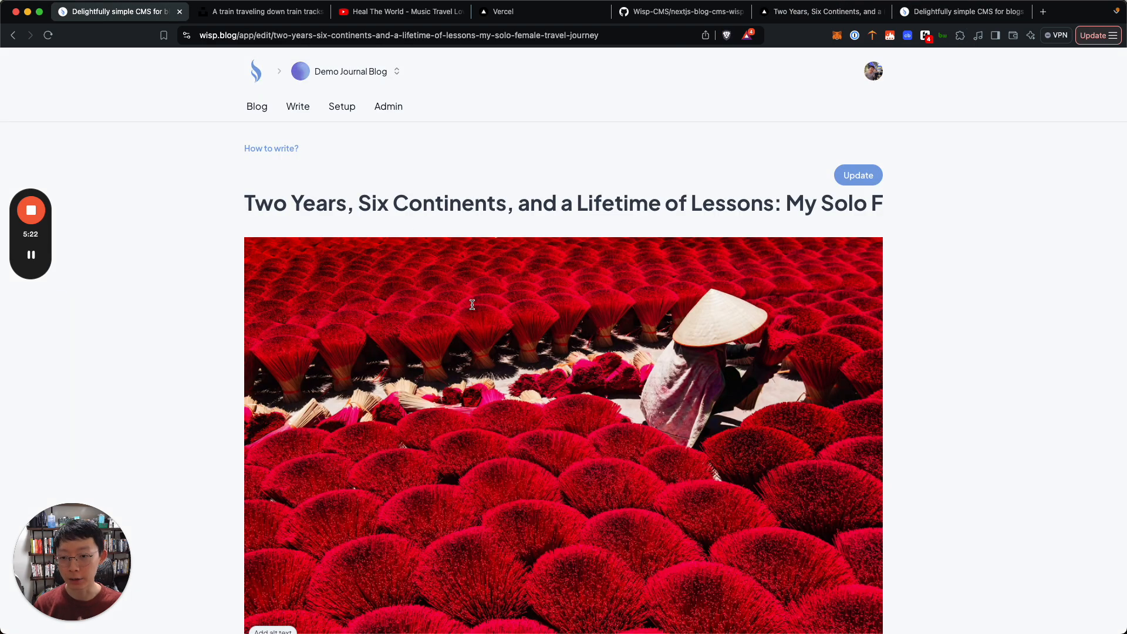
pyautogui.click(257, 106)
# Switch to the slide preview in Obsidian and advance to the slide "How are we going to do that?"
pyautogui.hotkey('ctrl', 'Up')
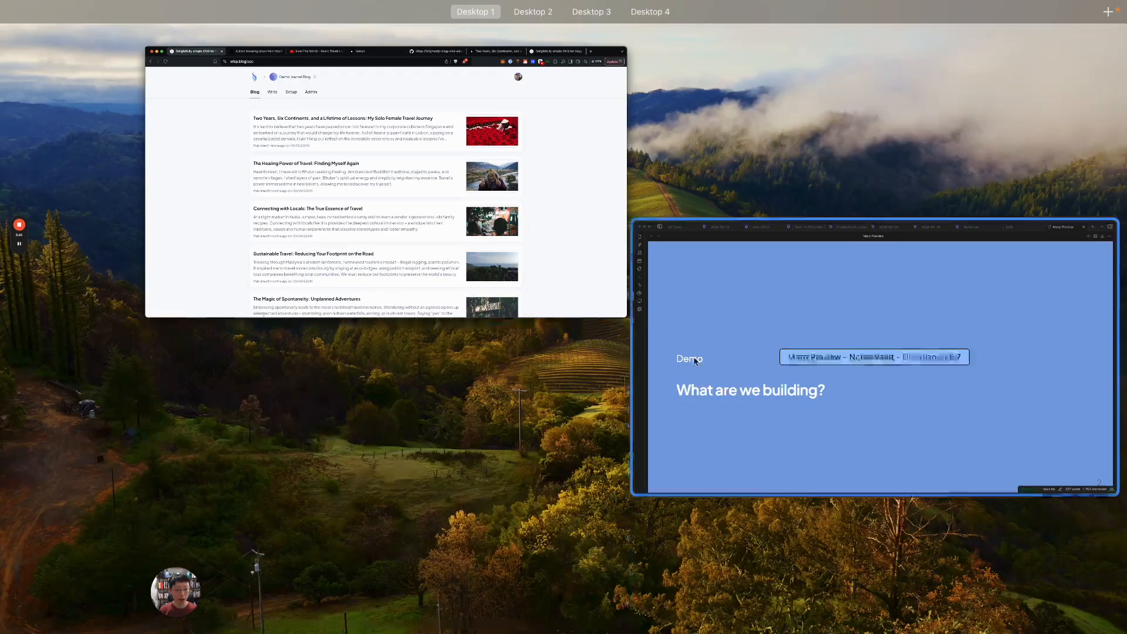
pyautogui.click(801, 350)
pyautogui.scroll(-6, 801, 351)
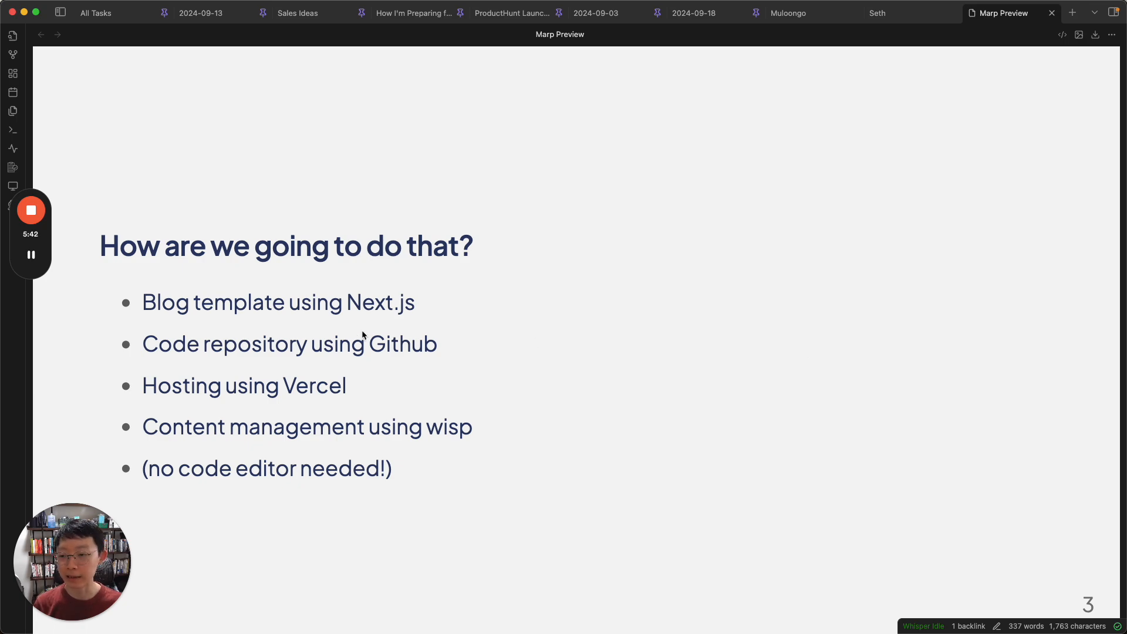
# Switch to the browser and look over the Wisp-CMS/nextjs-blog-cms-wisp repository on GitHub
pyautogui.hotkey('ctrl', 'Up')
pyautogui.click(468, 296)
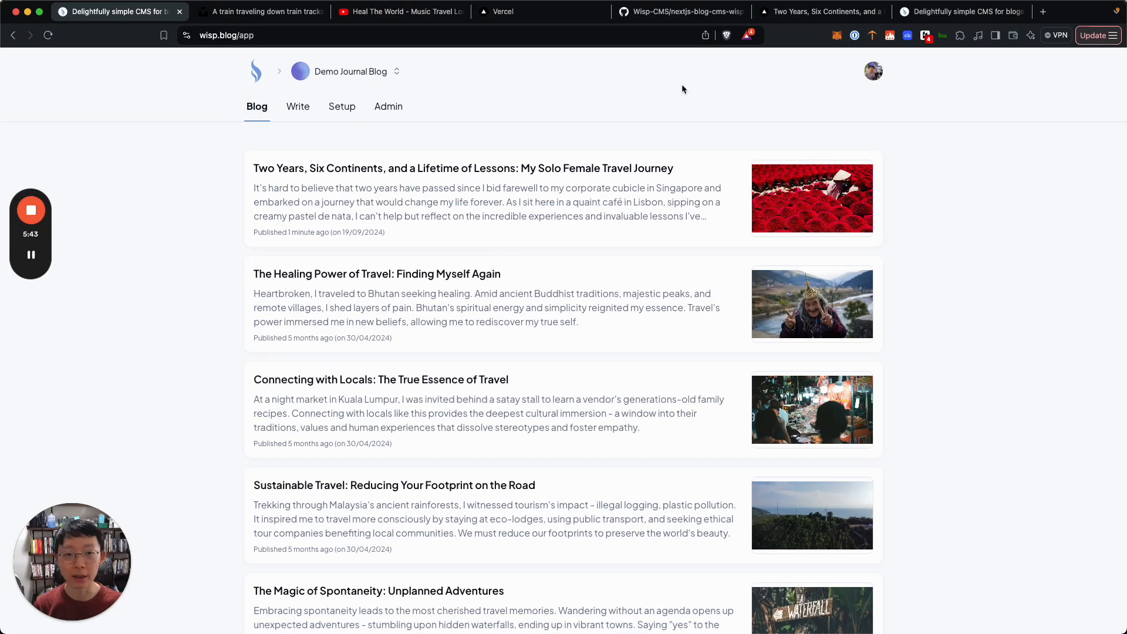
pyautogui.click(669, 16)
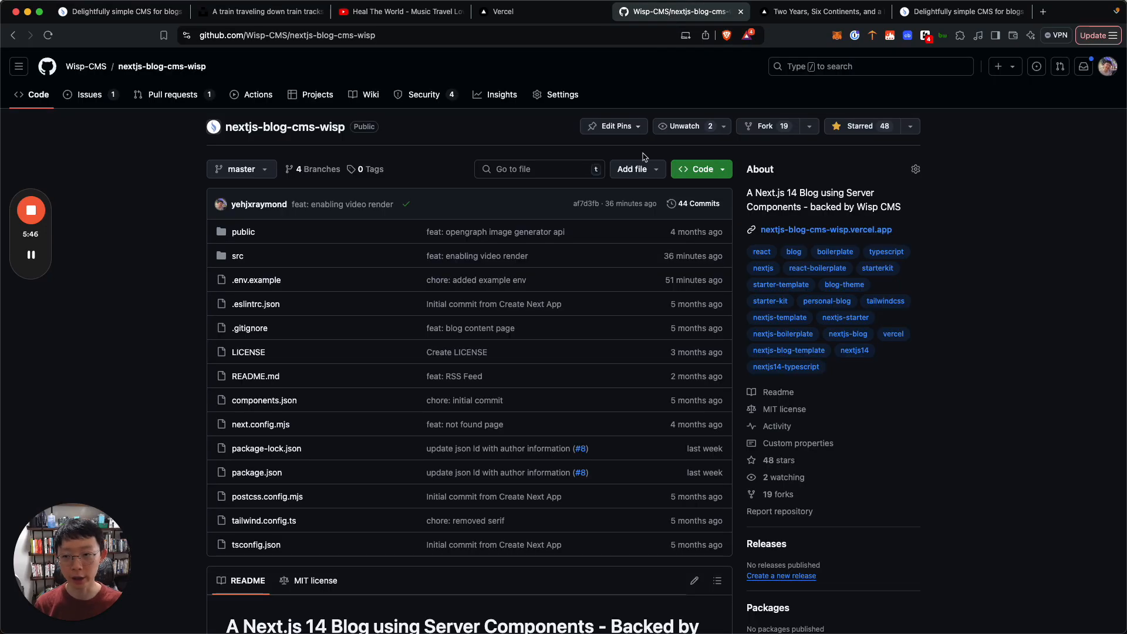
pyautogui.scroll(-2, 699, 317)
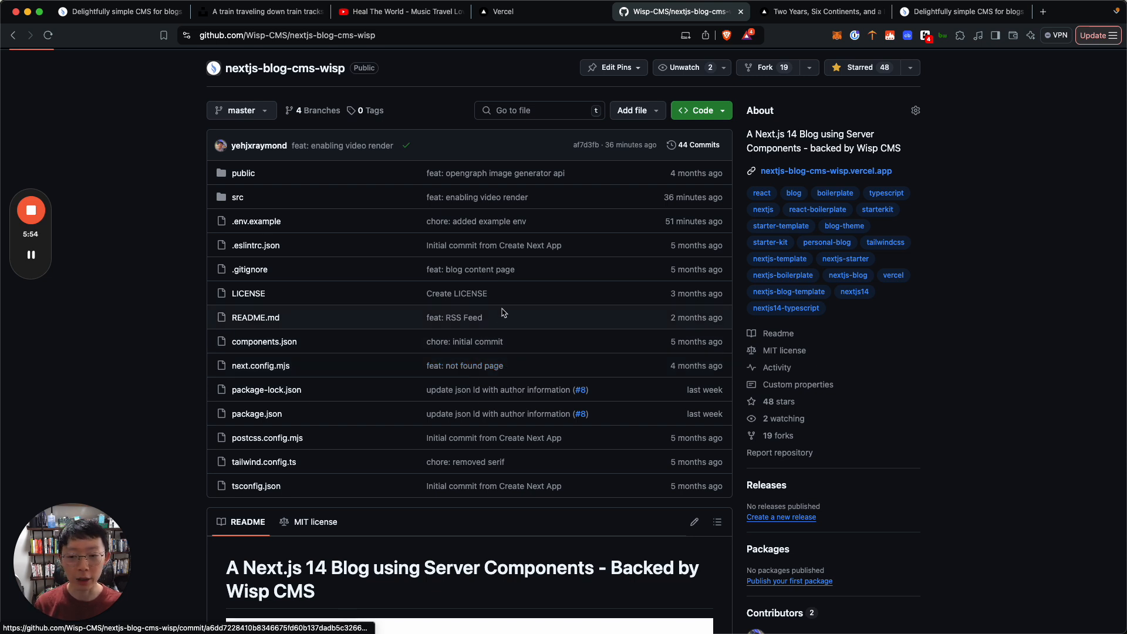
# Glance back at the planning slide in Obsidian and examine the template repository's file list and README beginning in the browser
pyautogui.hotkey('ctrl', 'Up')
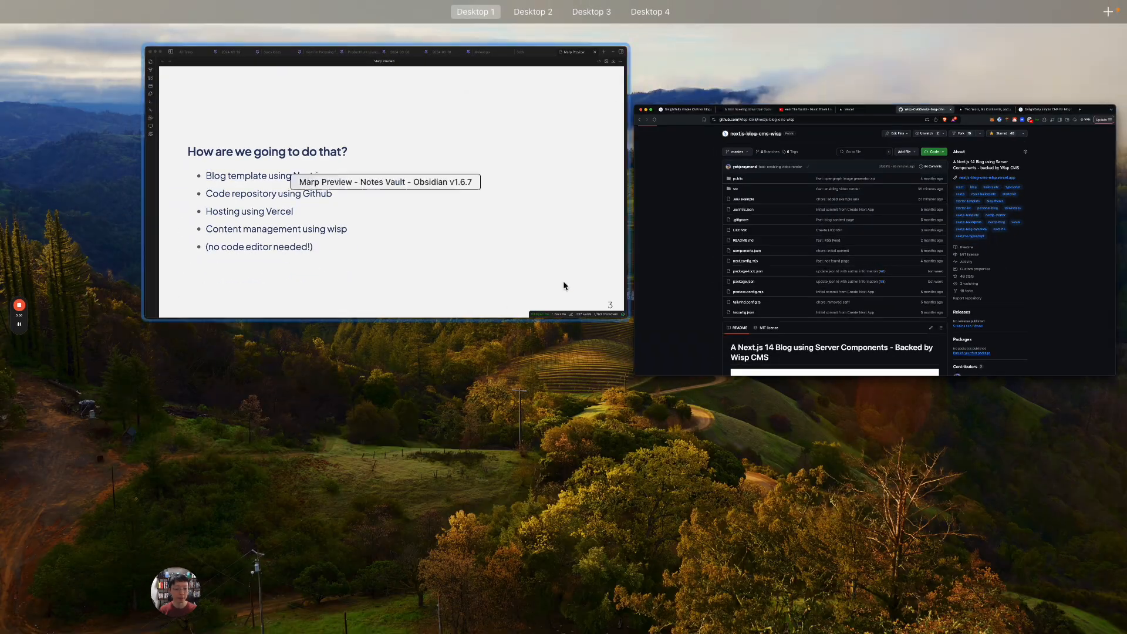
pyautogui.click(484, 218)
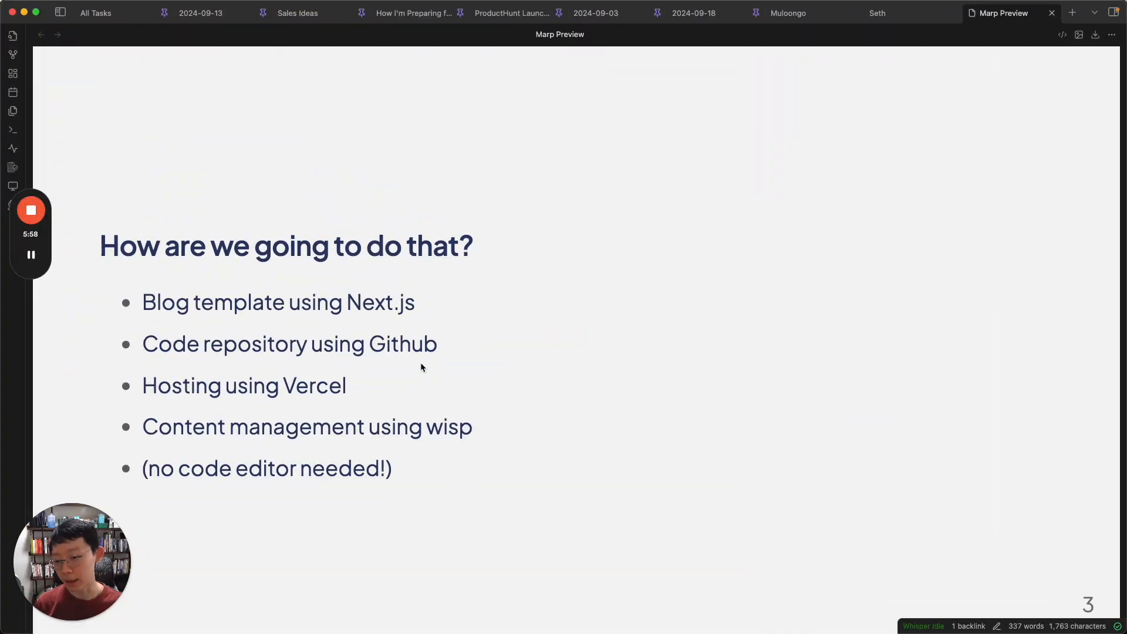
pyautogui.hotkey('ctrl', 'Up')
pyautogui.hotkey('ctrl', 'Up')
pyautogui.hotkey('ctrl', 'Up')
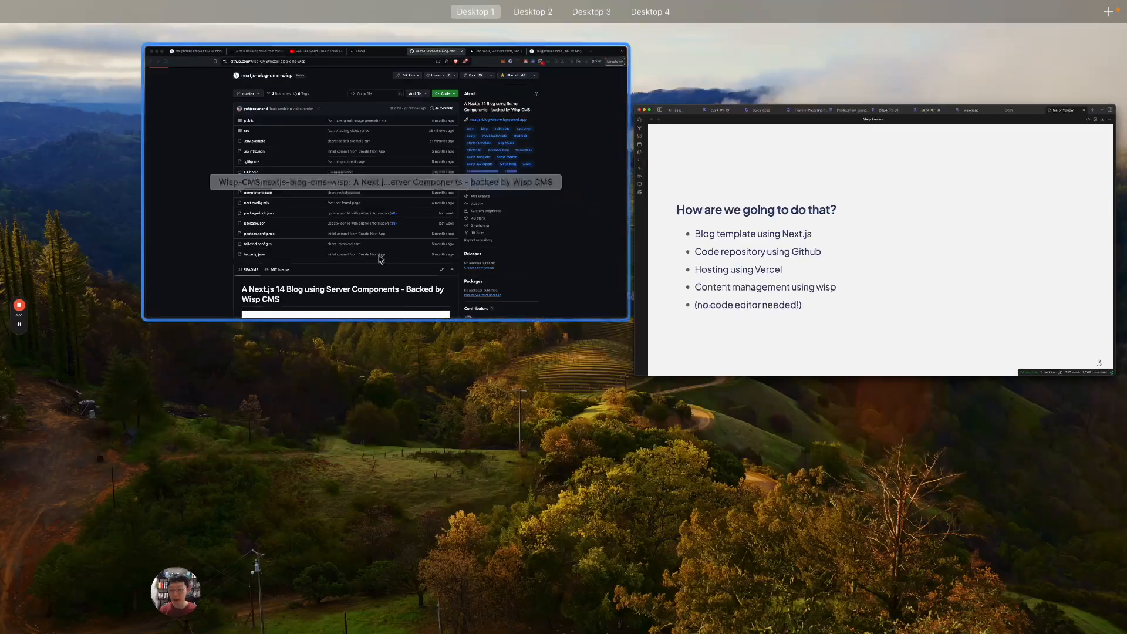
pyautogui.click(380, 259)
pyautogui.scroll(3, 218, 186)
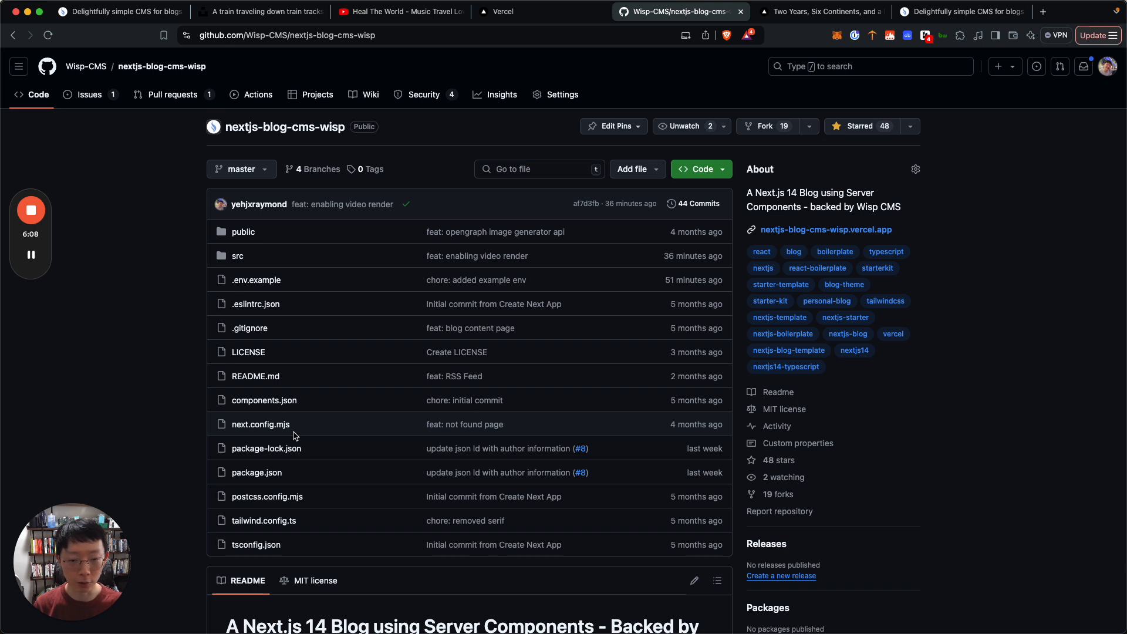
pyautogui.scroll(-3, 448, 397)
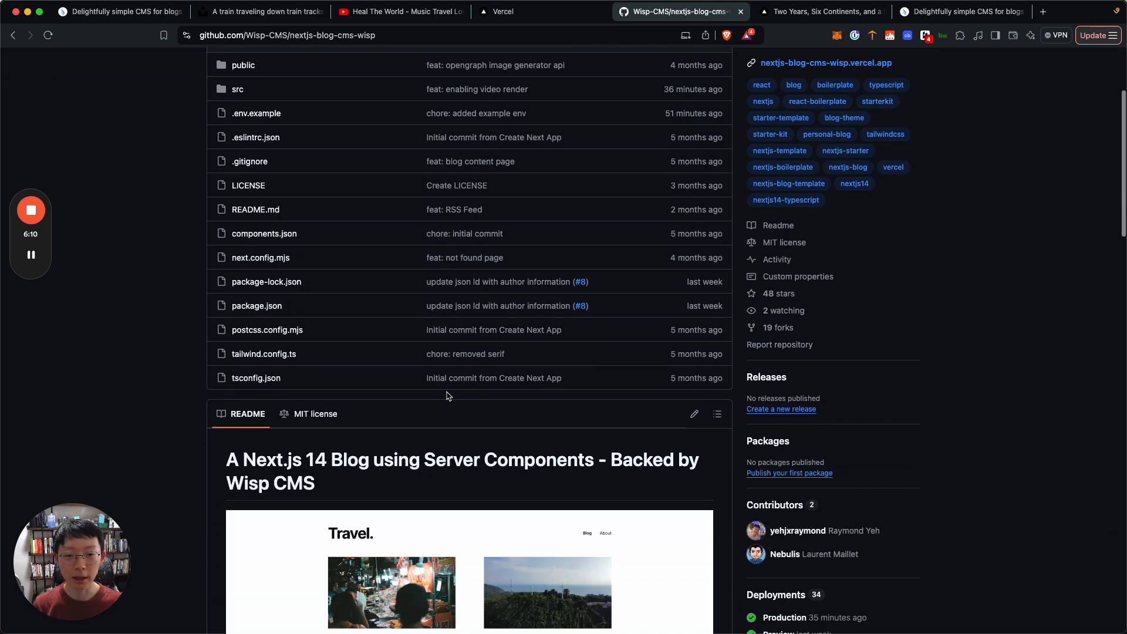
pyautogui.scroll(1, 447, 397)
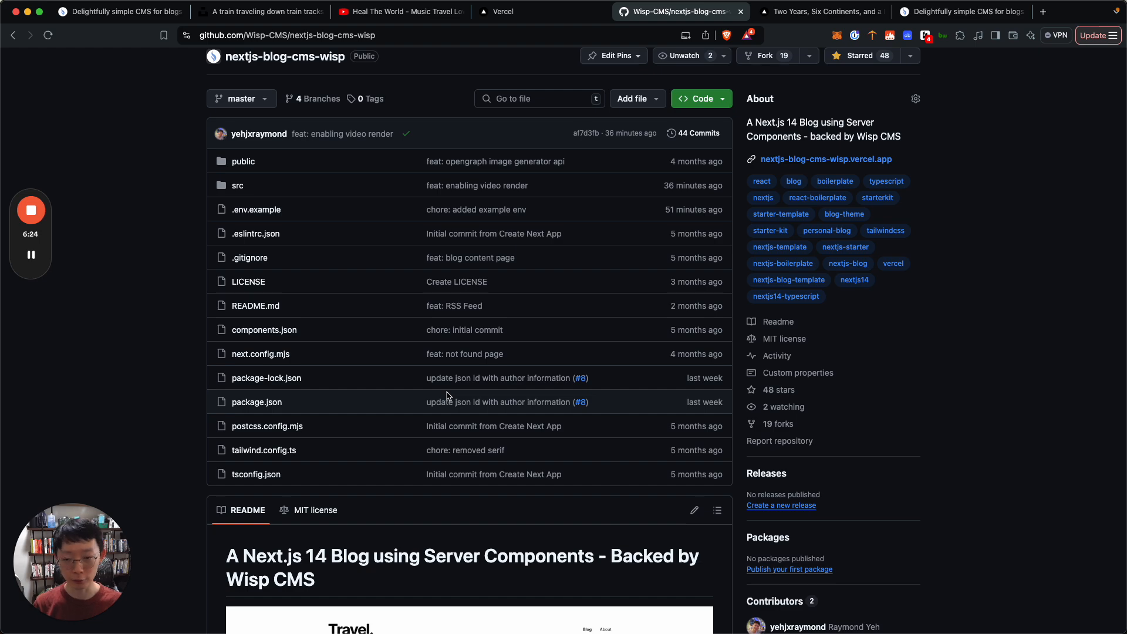
# Switch to the Obsidian slides, skim the upcoming ones and stop at "Step 1: Set up Github to host your code"
pyautogui.hotkey('ctrl', 'Up')
pyautogui.click(492, 200)
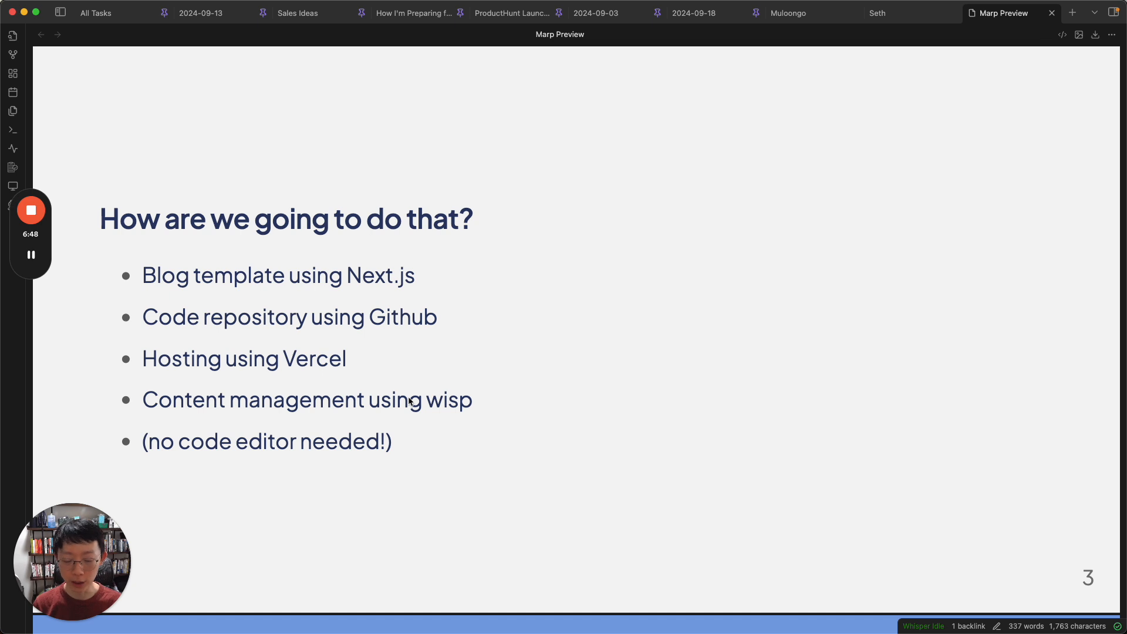
pyautogui.scroll(-10, 410, 401)
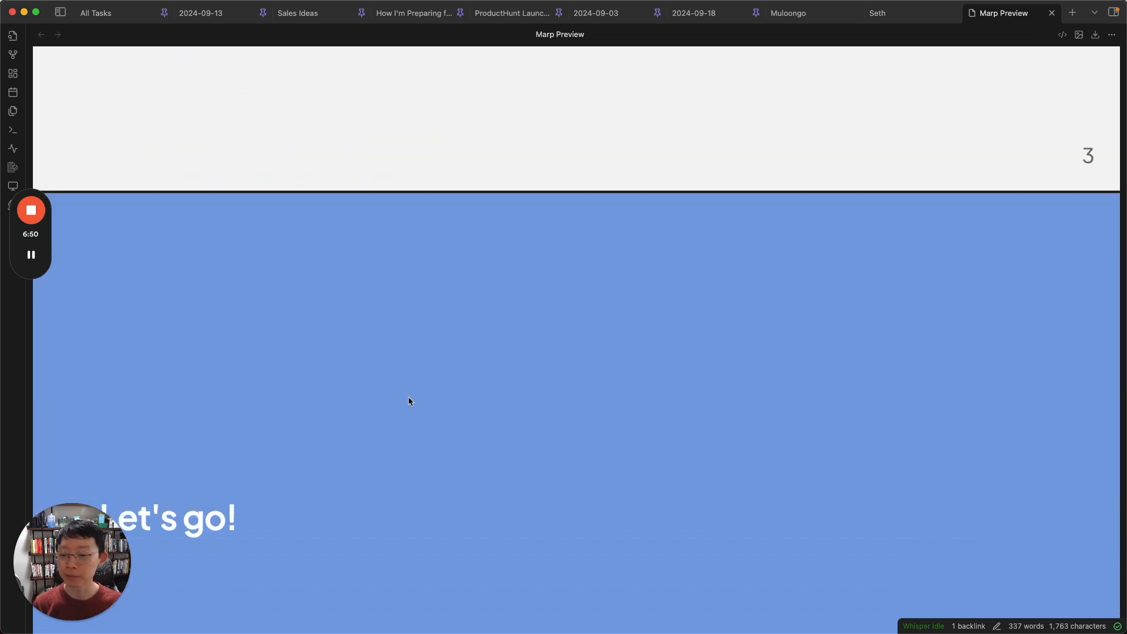
pyautogui.scroll(-20, 409, 401)
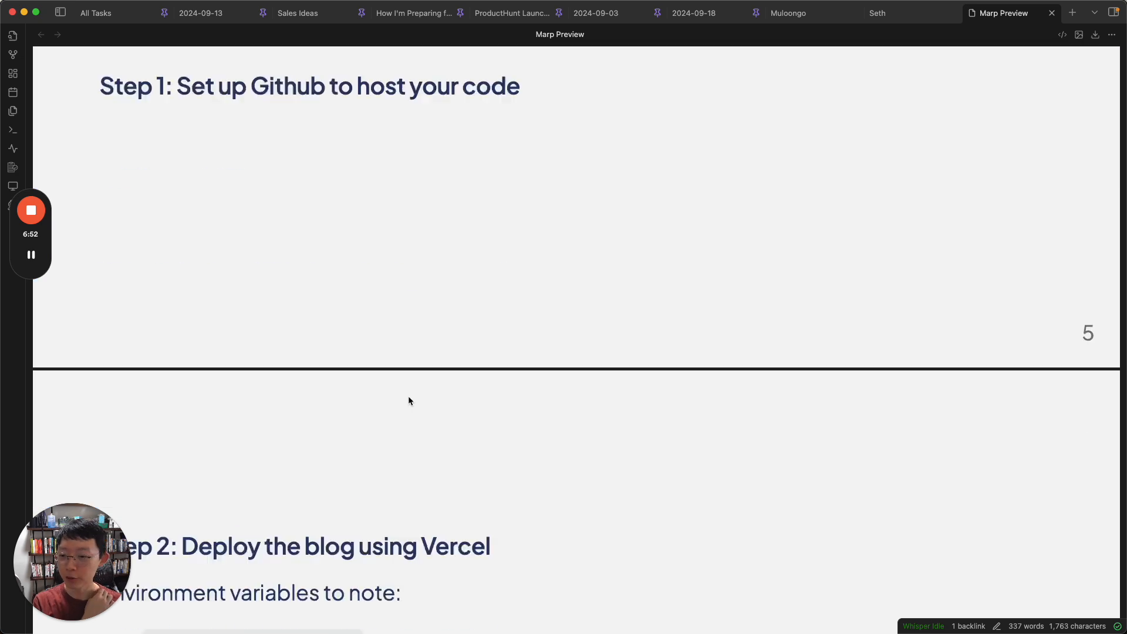
pyautogui.scroll(20, 409, 401)
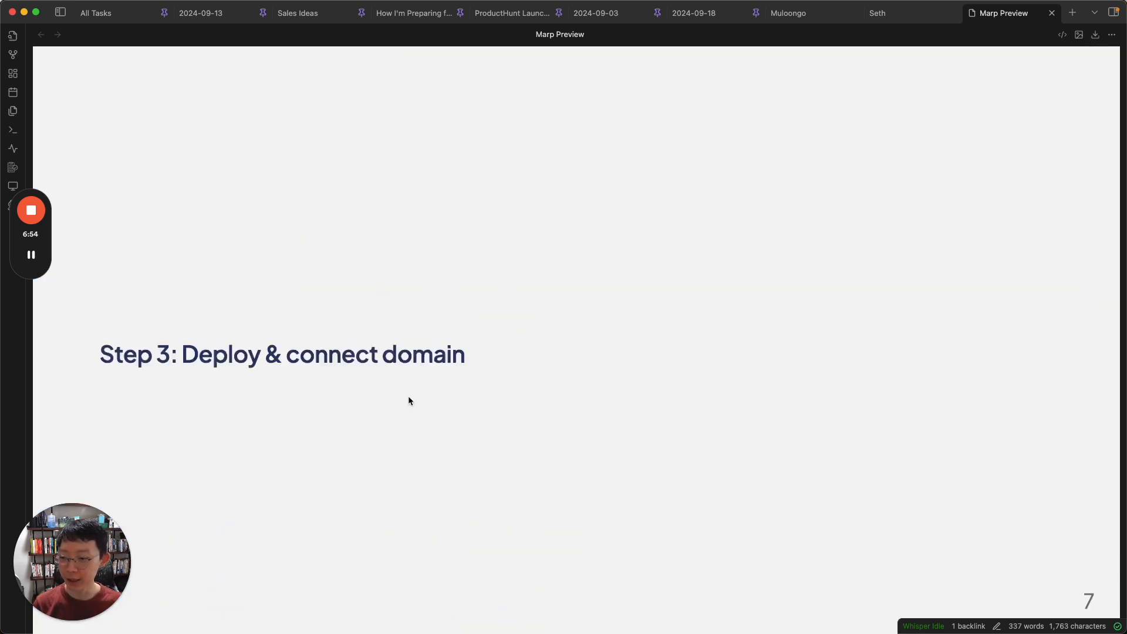
pyautogui.scroll(1, 409, 401)
pyautogui.scroll(-1, 409, 401)
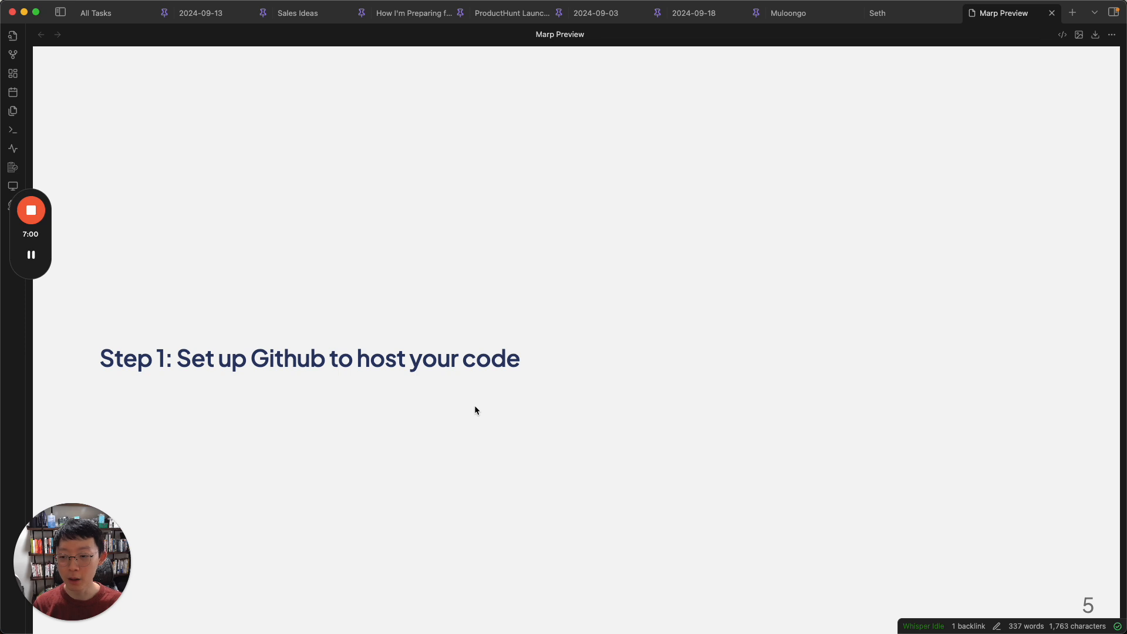
# Switch to the browser, open github.com in a new tab and check the account menu
pyautogui.hotkey('ctrl', 'Up')
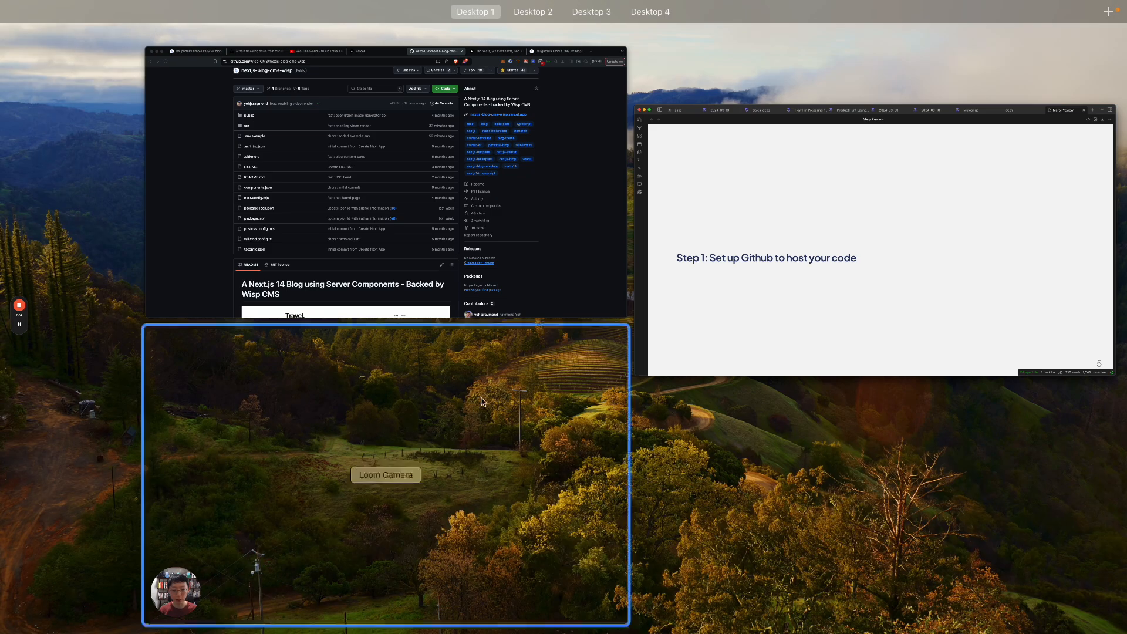
pyautogui.click(516, 276)
pyautogui.scroll(2, 468, 219)
pyautogui.click(364, 36)
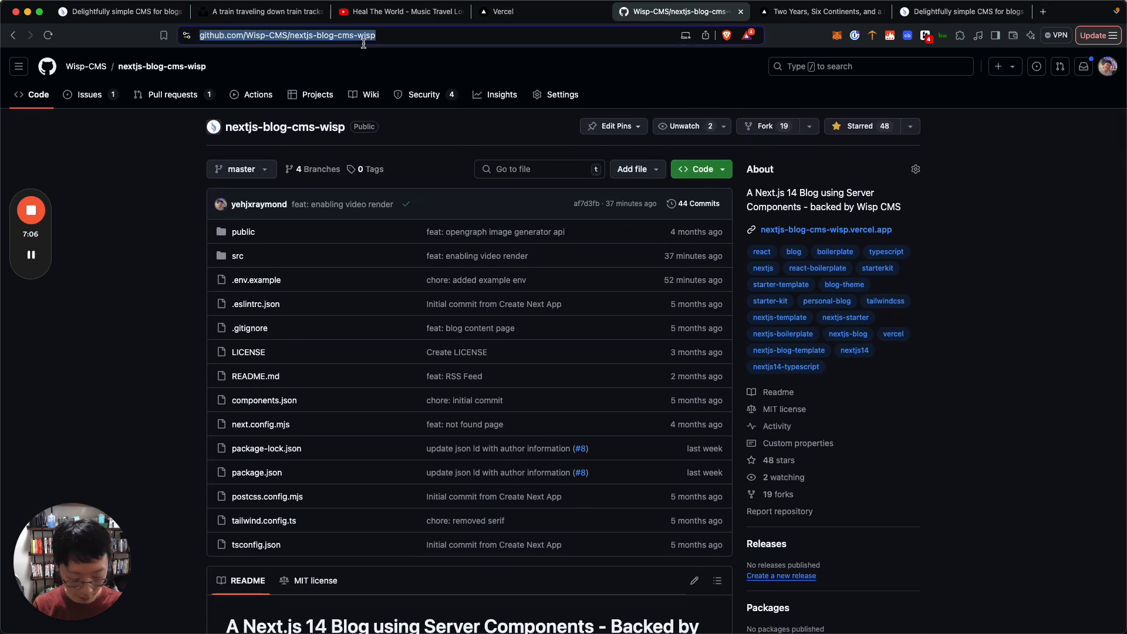
pyautogui.press('super+t')
pyautogui.write('gith')
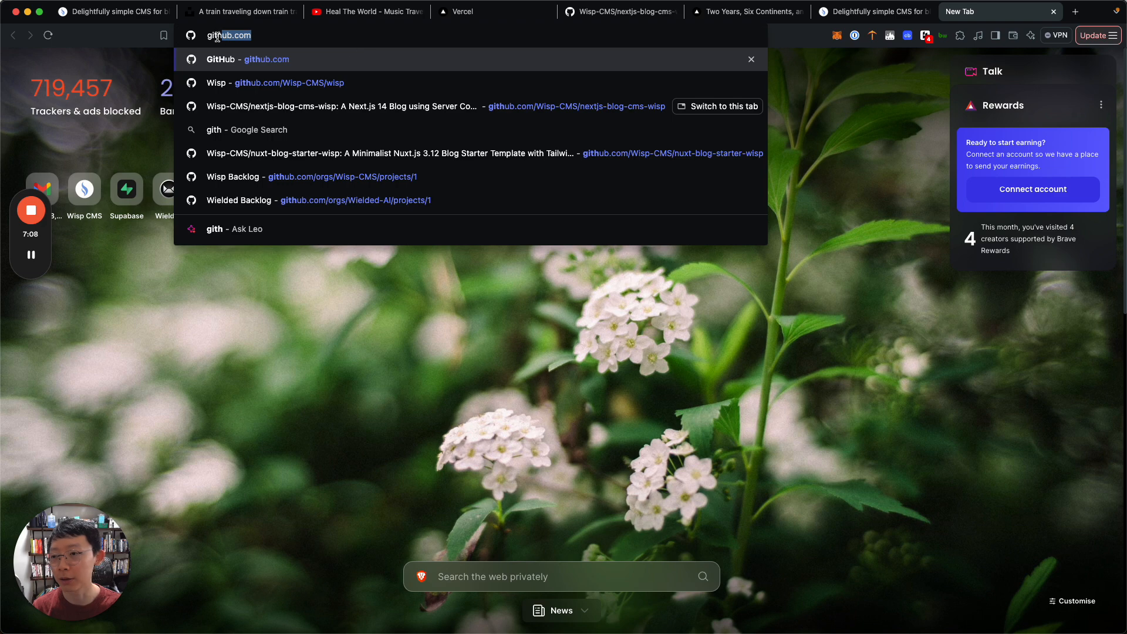
pyautogui.doubleClick(221, 35)
pyautogui.click(255, 35)
pyautogui.press('Return')
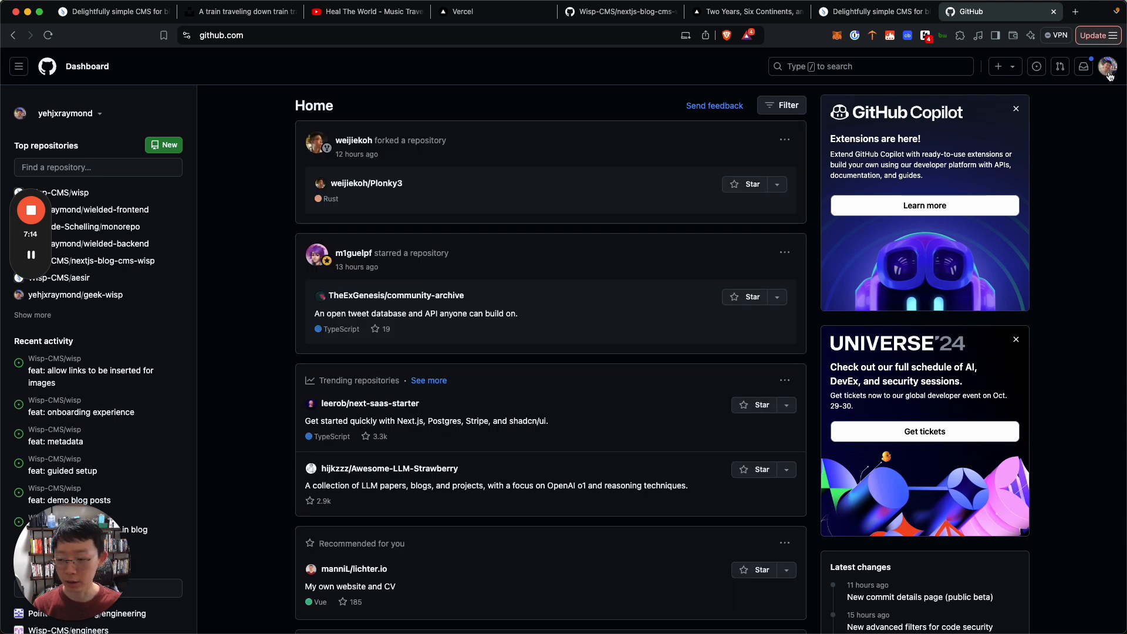
pyautogui.click(1107, 66)
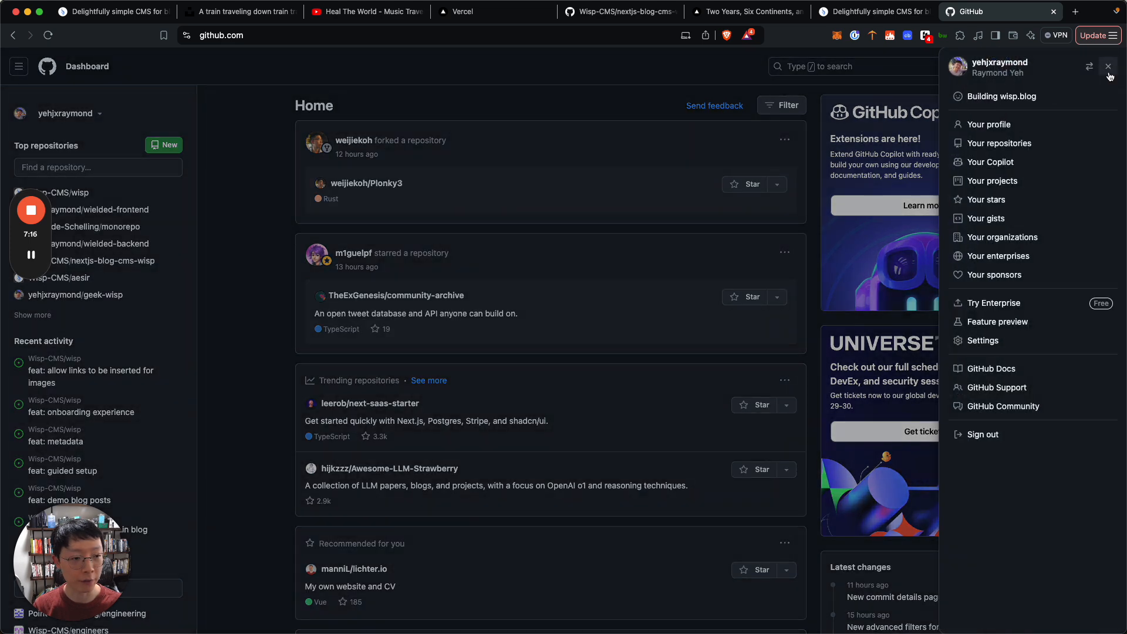
pyautogui.click(1109, 67)
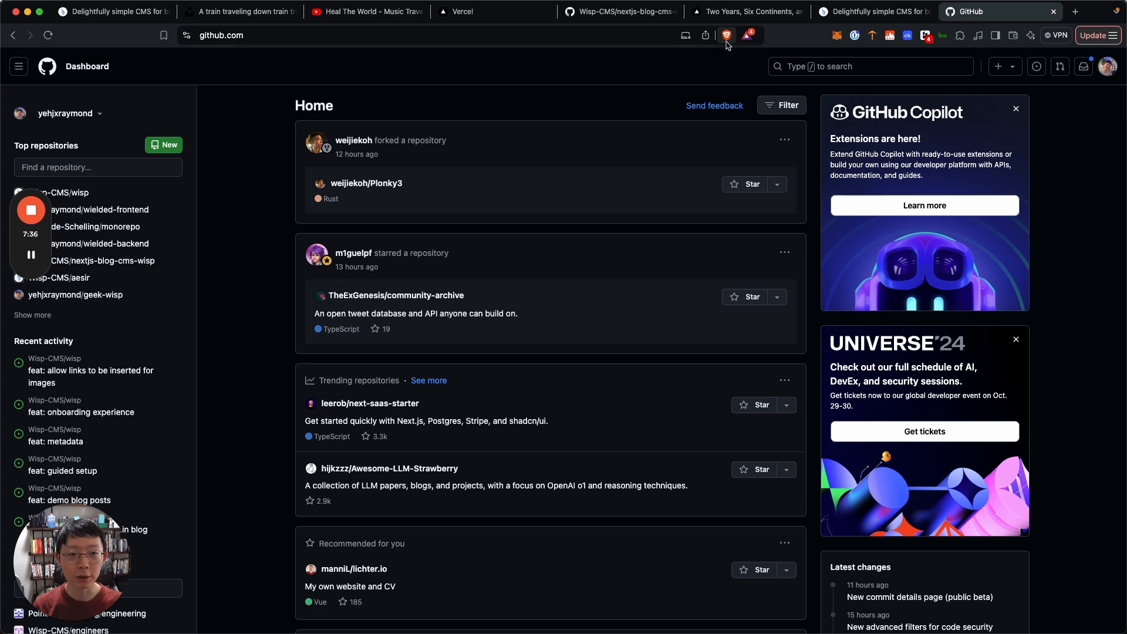
# Go to the repository github.com/Wisp-CMS/nextjs-blog-cms-wisp in the same tab
pyautogui.click(514, 34)
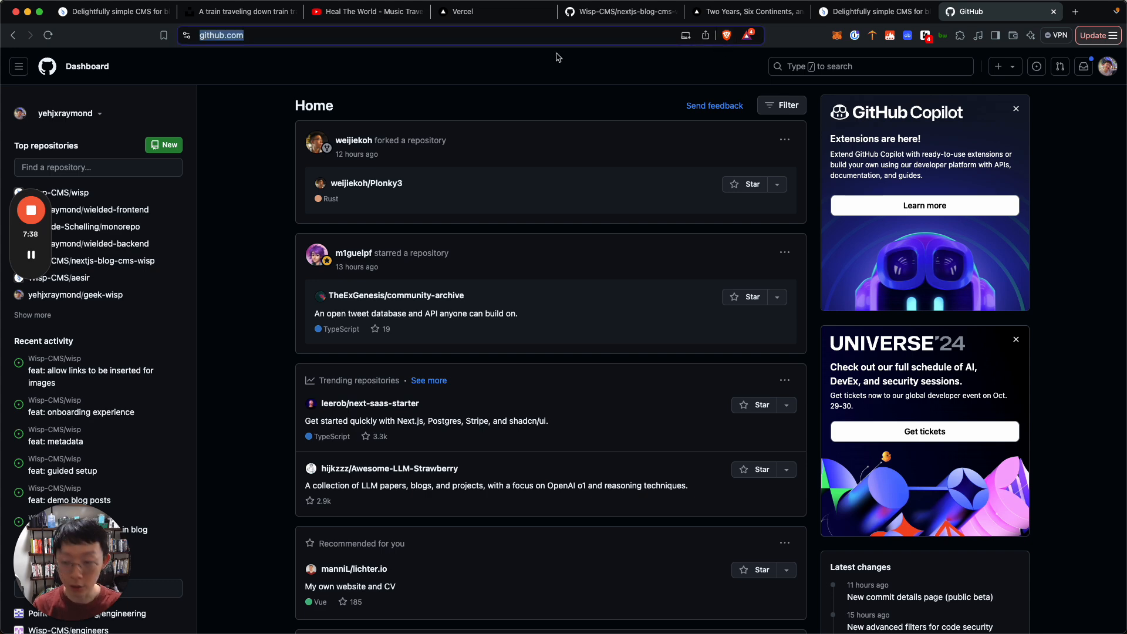
pyautogui.write('ne')
pyautogui.press('Down')
pyautogui.press('Return')
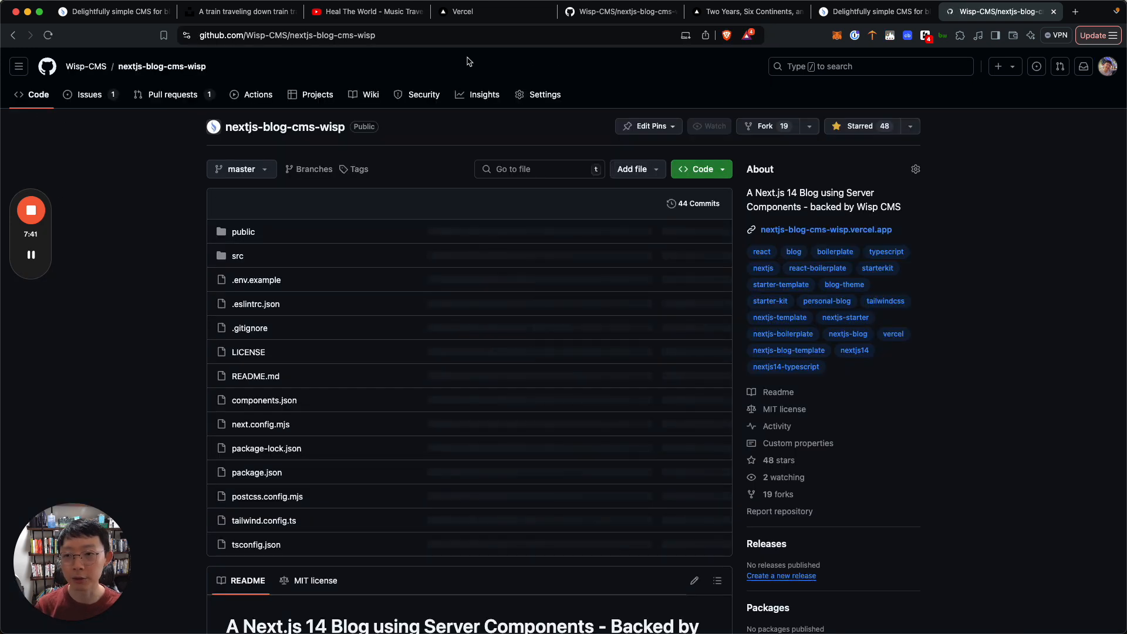
pyautogui.click(448, 39)
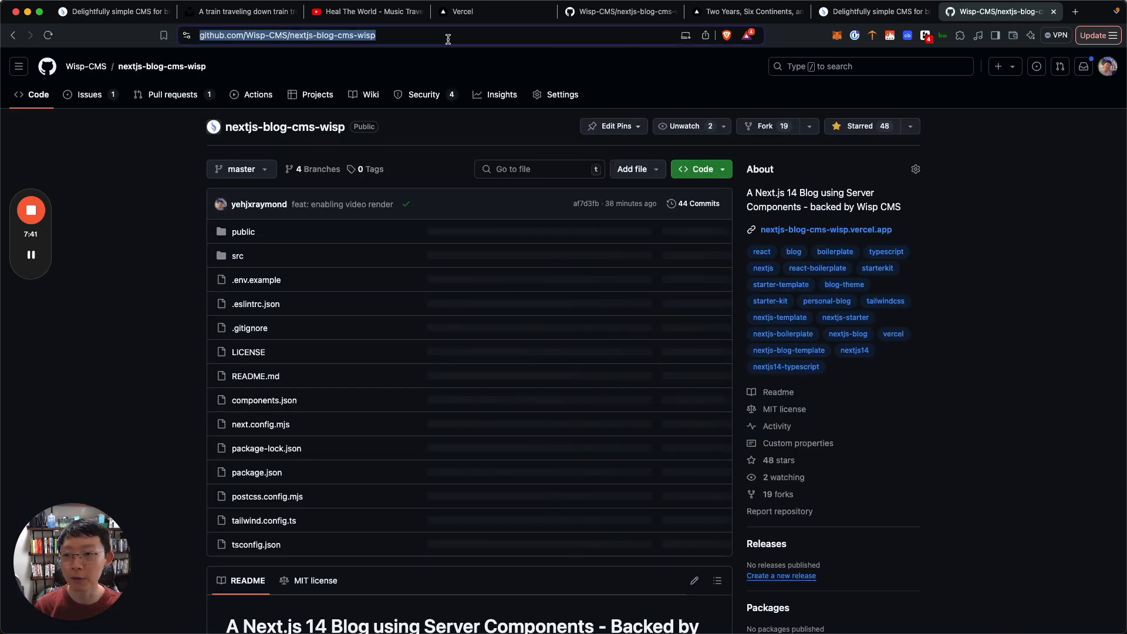
pyautogui.click(518, 74)
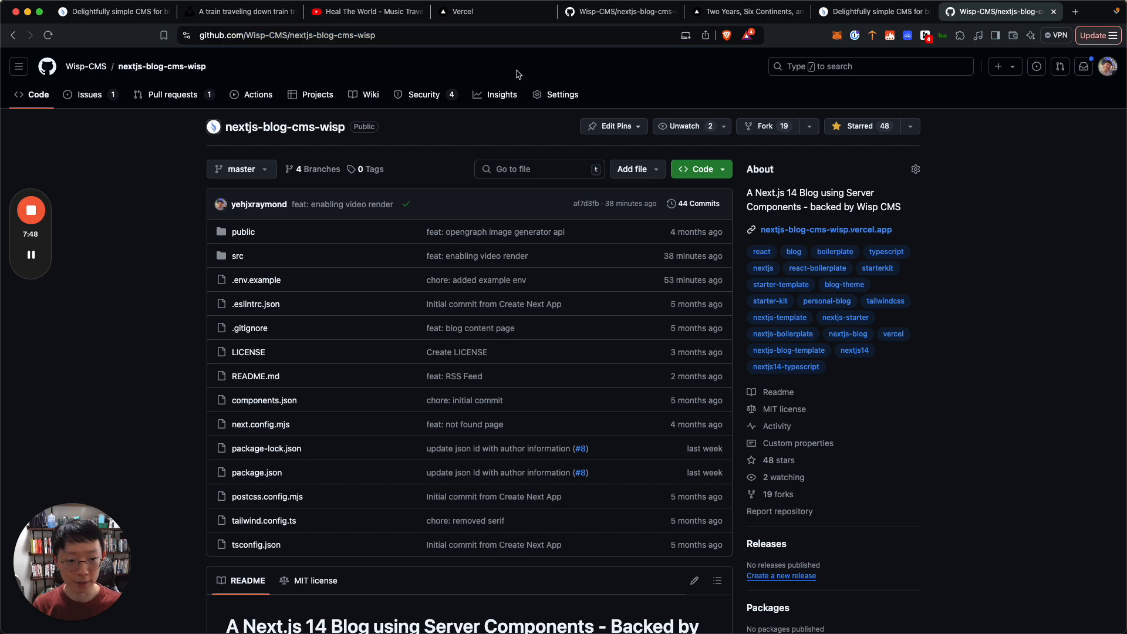
# Look through the repository's README preview, deploy options and featured links, as well as its About details
pyautogui.scroll(-5, 646, 255)
pyautogui.scroll(-5, 646, 255)
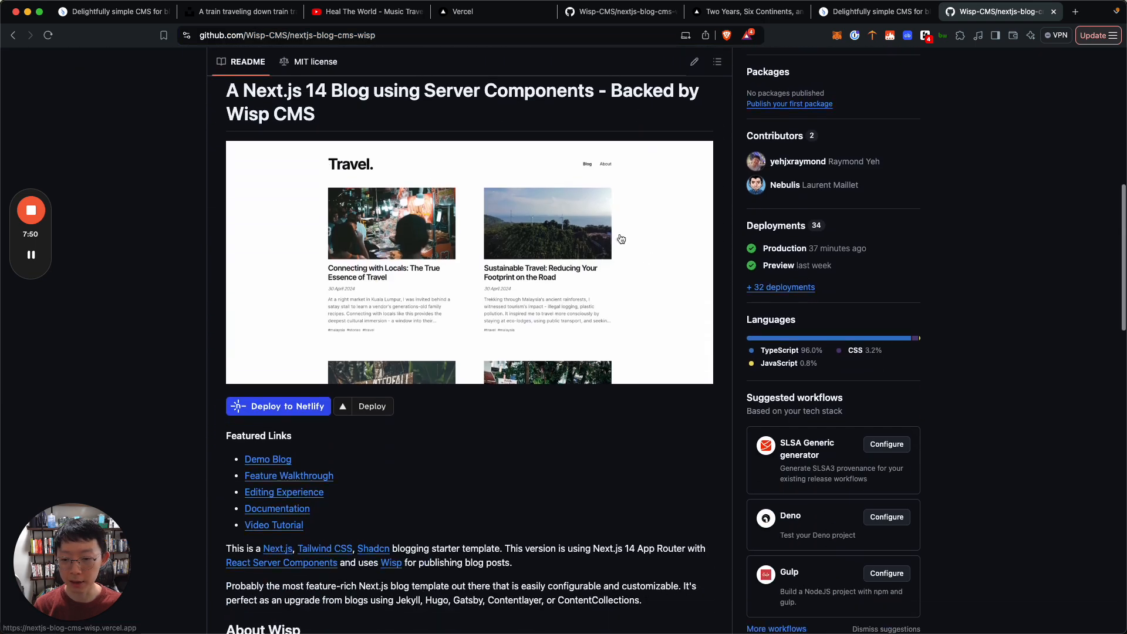
pyautogui.scroll(9, 541, 219)
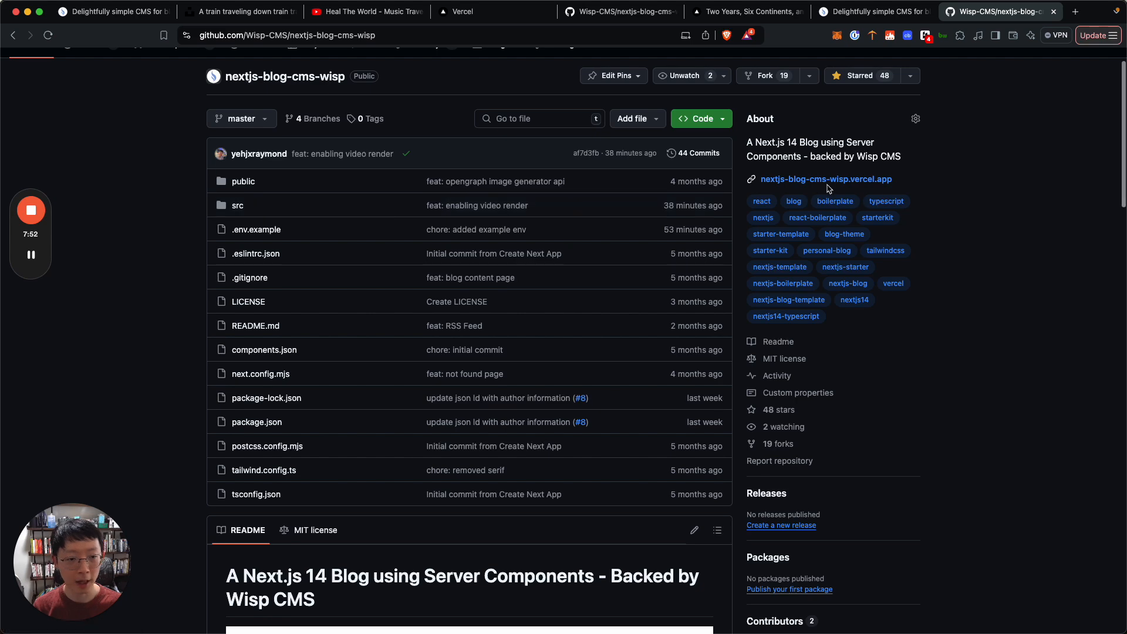
pyautogui.scroll(-9, 572, 289)
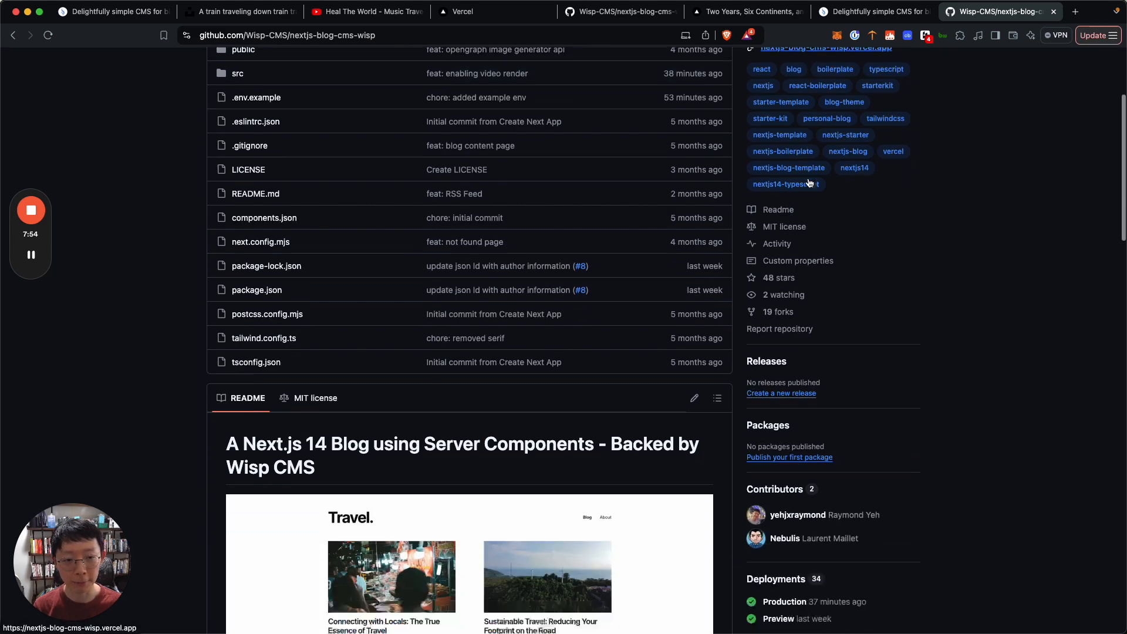
# Start a Vercel deployment of the template from the repository's README
pyautogui.scroll(-2, 571, 289)
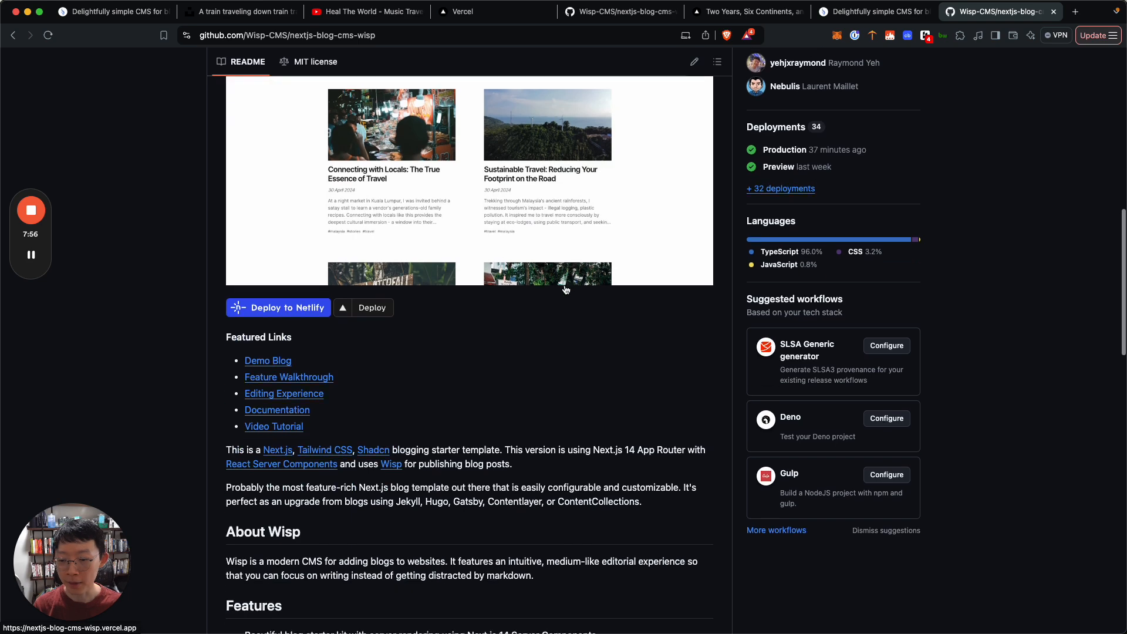
pyautogui.scroll(2, 390, 311)
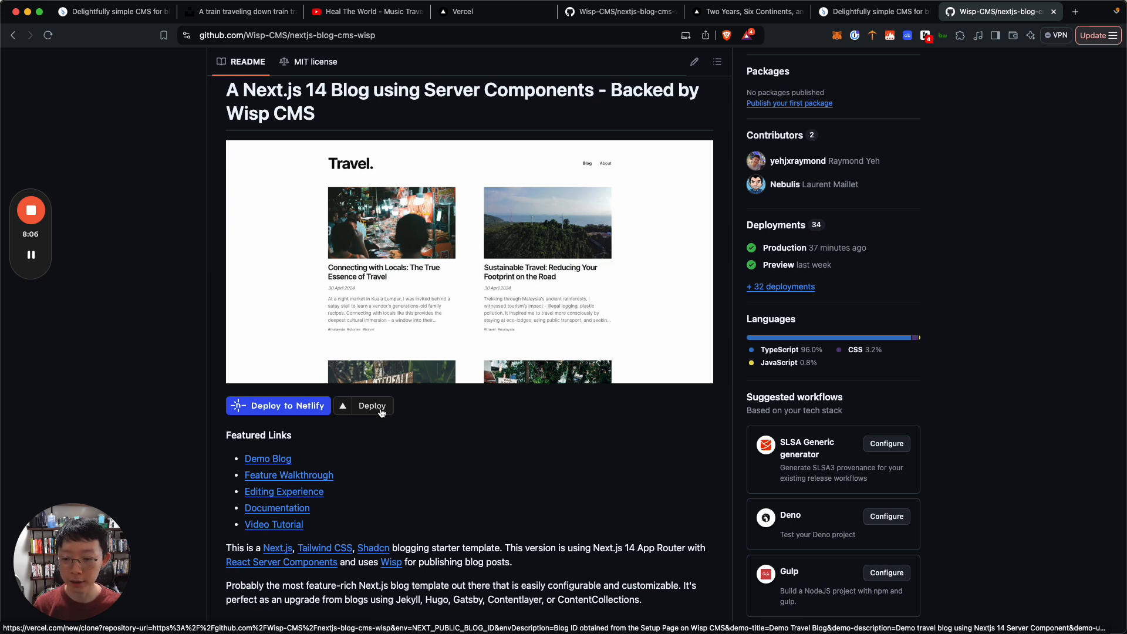
pyautogui.click(373, 406)
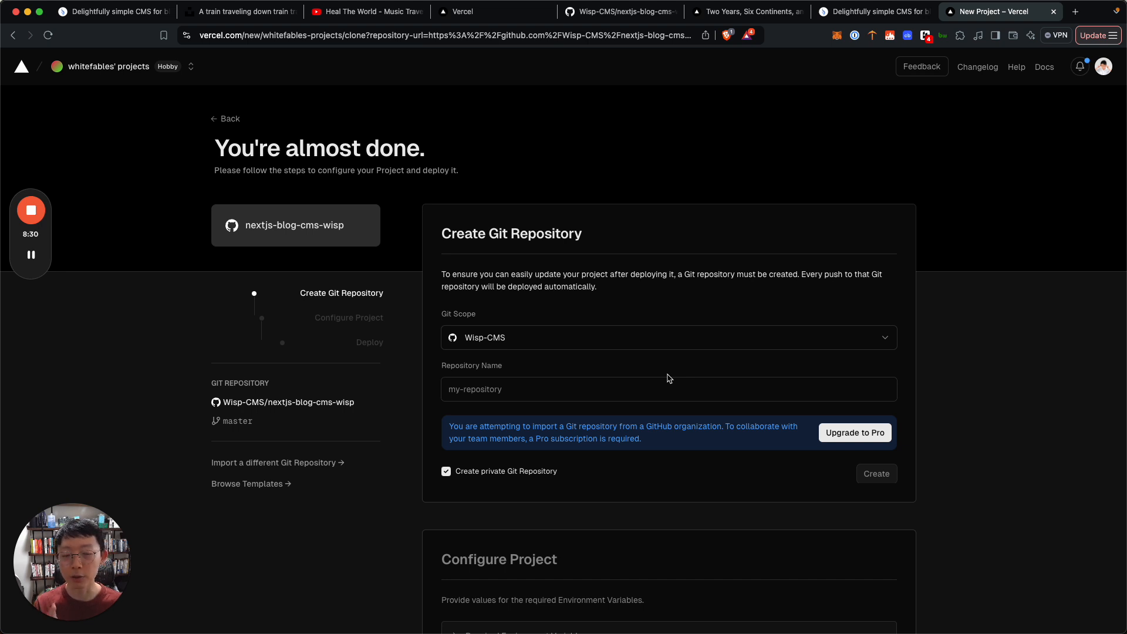
# Set the Git scope to the personal GitHub account and name the repository my-demo-blog
pyautogui.click(636, 336)
pyautogui.click(620, 365)
pyautogui.click(646, 381)
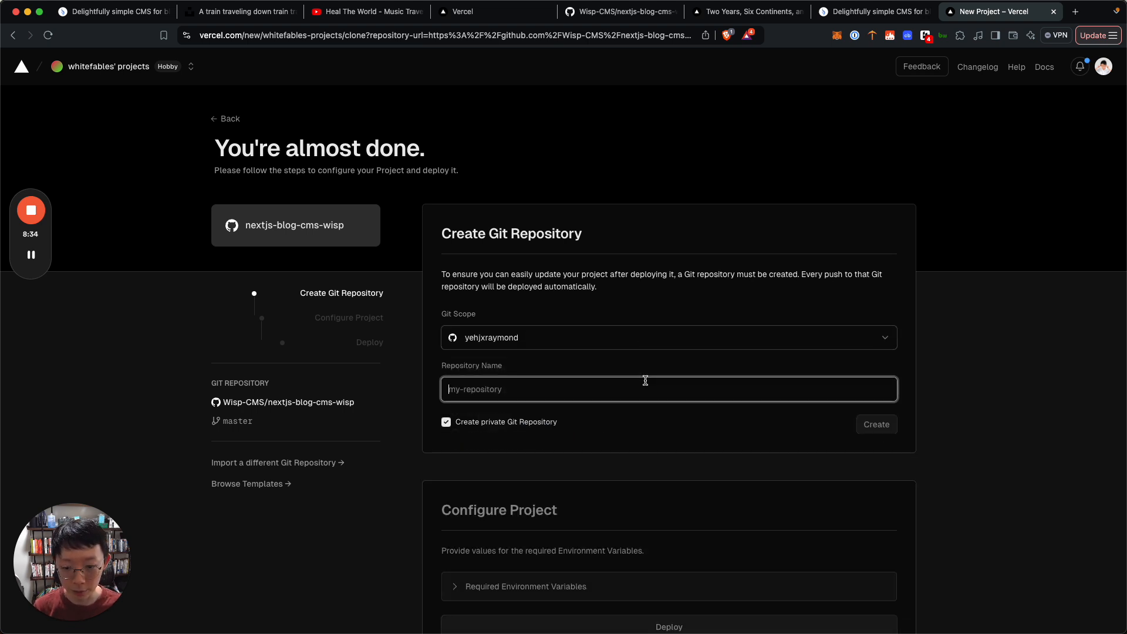
pyautogui.click(613, 308)
pyautogui.scroll(-1, 615, 306)
pyautogui.click(602, 340)
pyautogui.write('my-demo-blog')
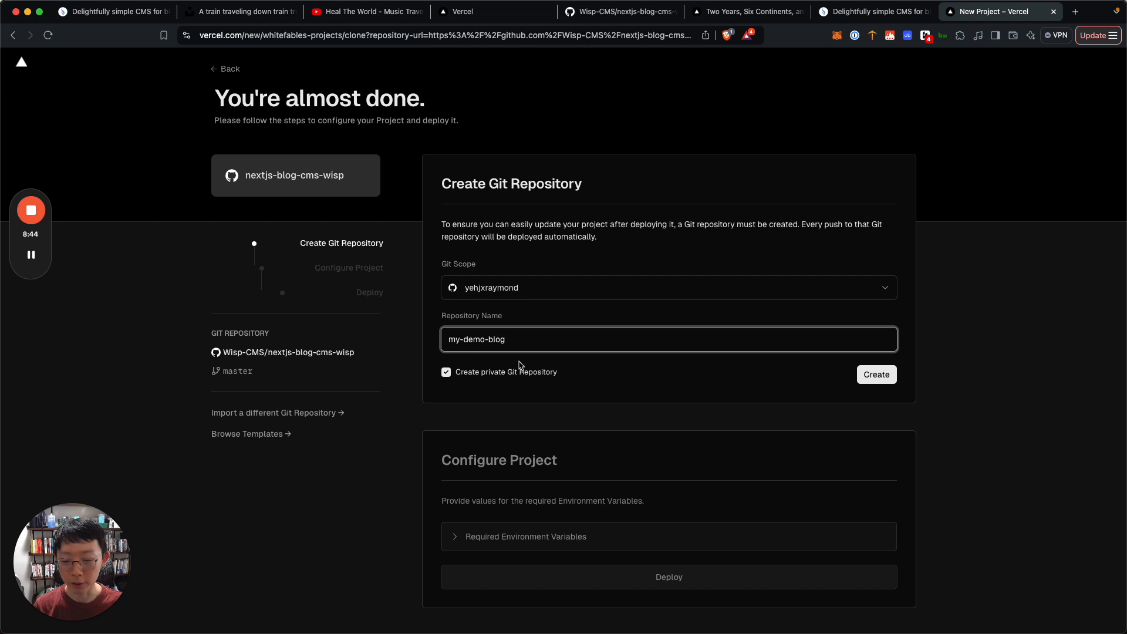
# Turn off private Git repository creation and expand the required environment variables of the project
pyautogui.scroll(-1, 651, 376)
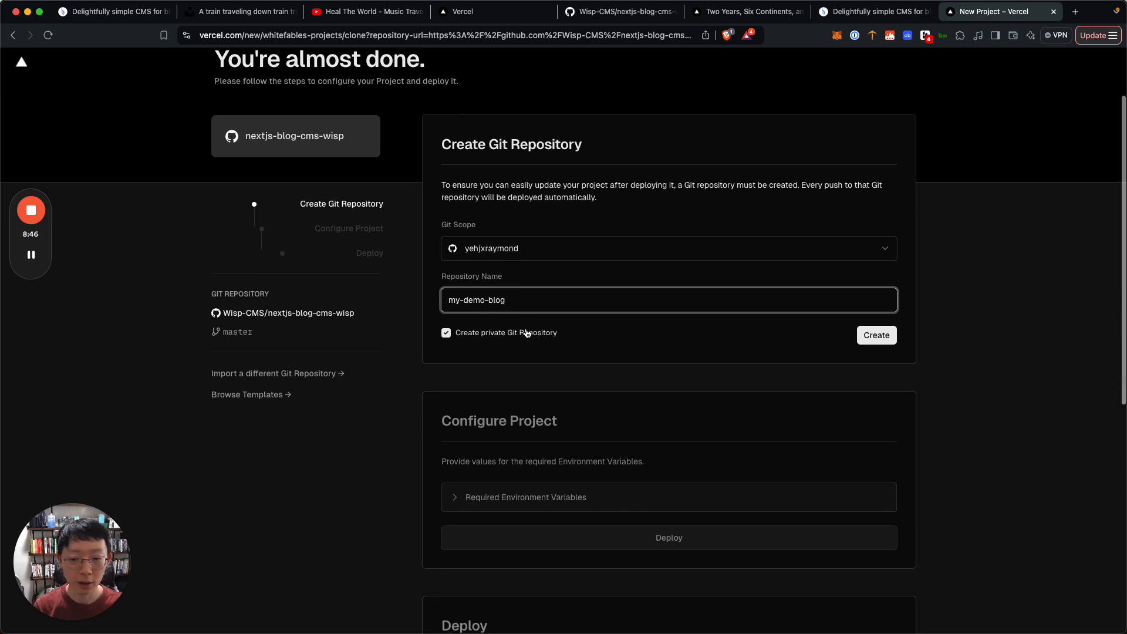
pyautogui.click(549, 335)
pyautogui.scroll(-2, 828, 337)
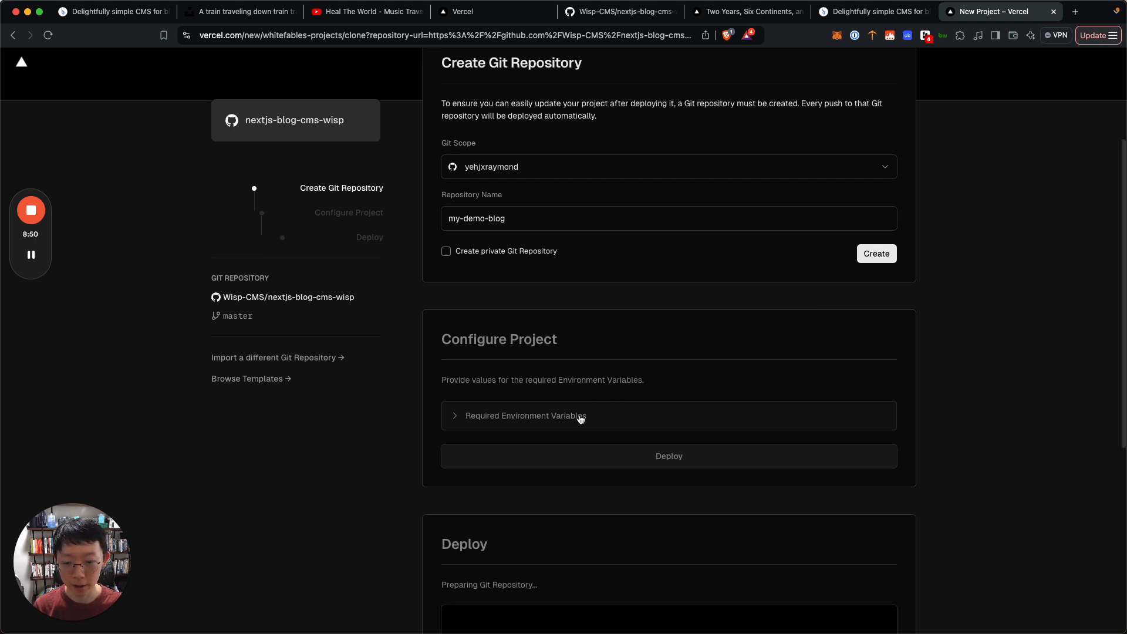
pyautogui.scroll(-2, 558, 425)
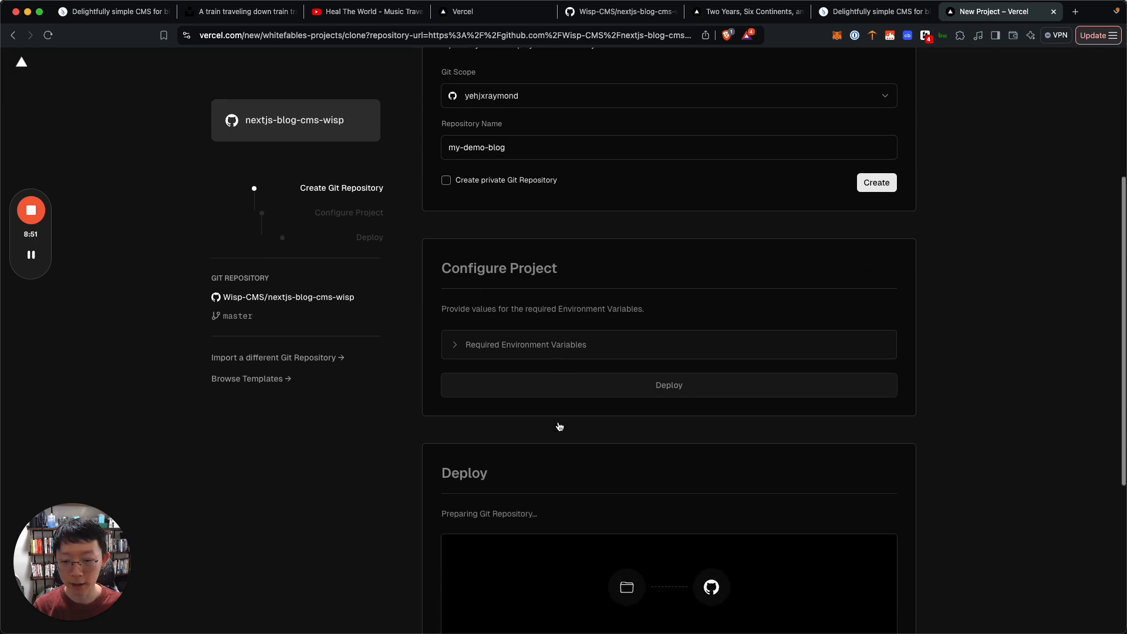
pyautogui.click(578, 352)
pyautogui.scroll(1, 597, 361)
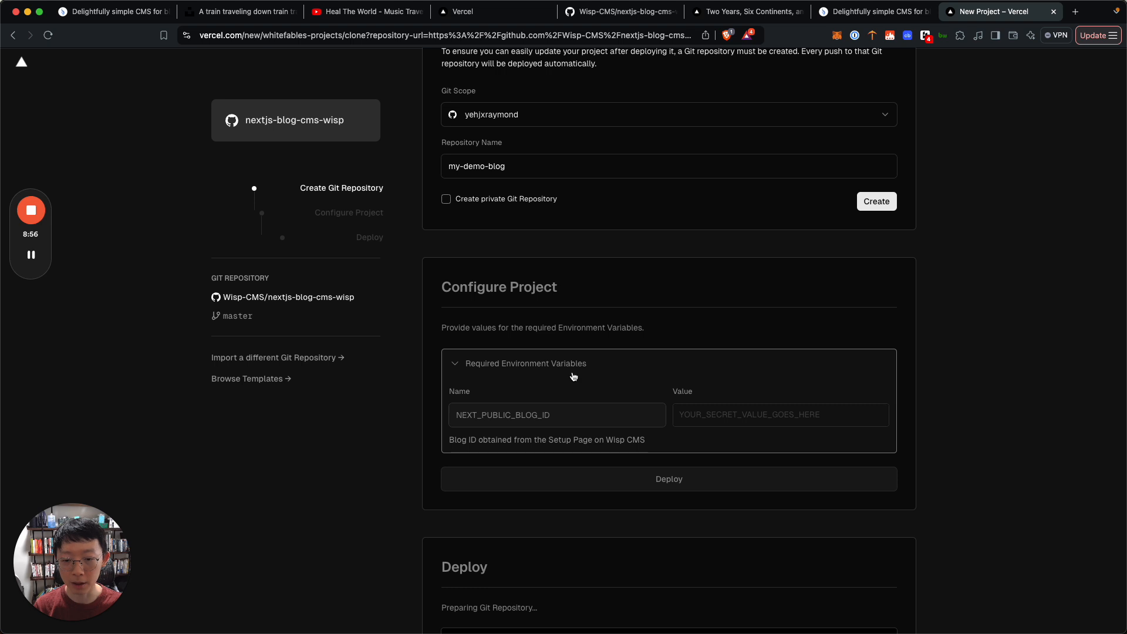
pyautogui.scroll(-1, 611, 377)
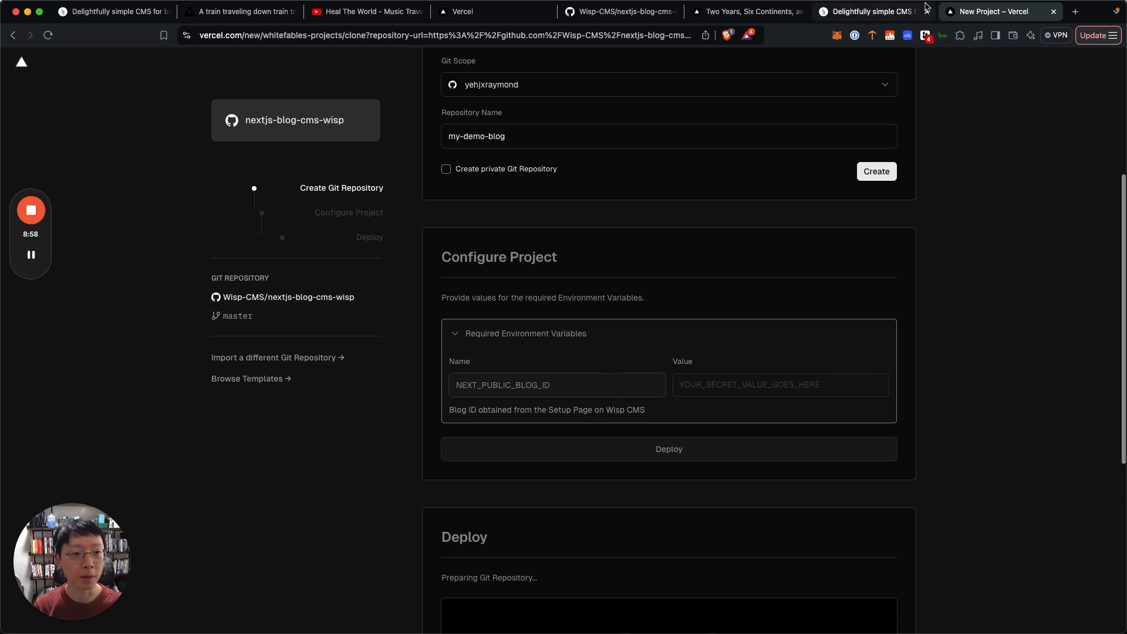
# Copy the Blog ID from the Setup page of wisp's dashboard and return to the Vercel project page
pyautogui.click(895, 14)
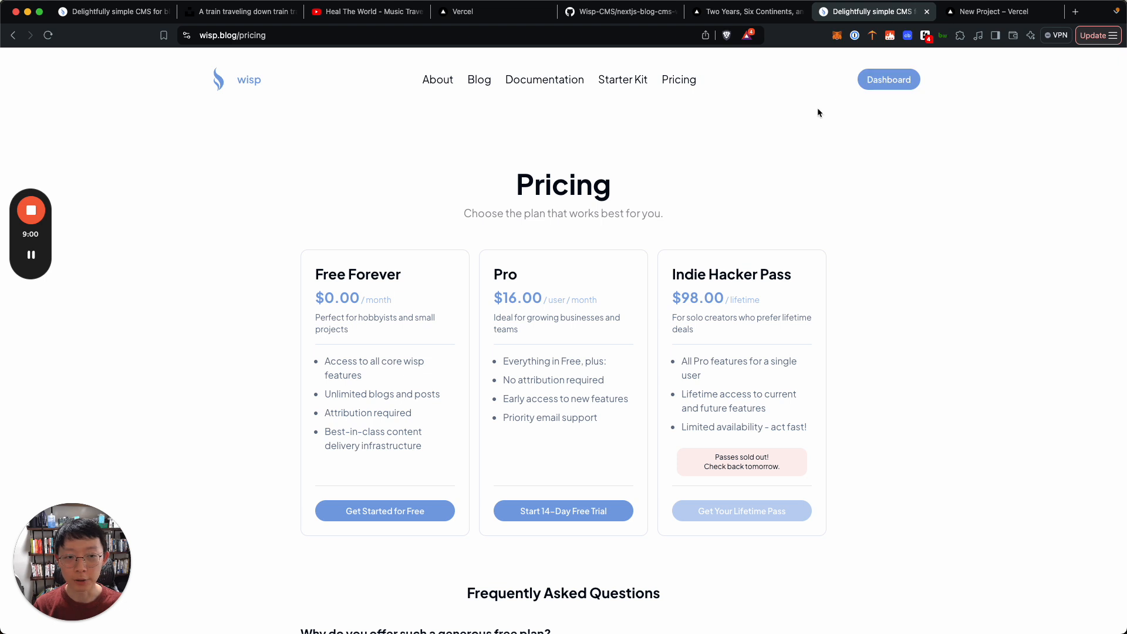
pyautogui.click(881, 79)
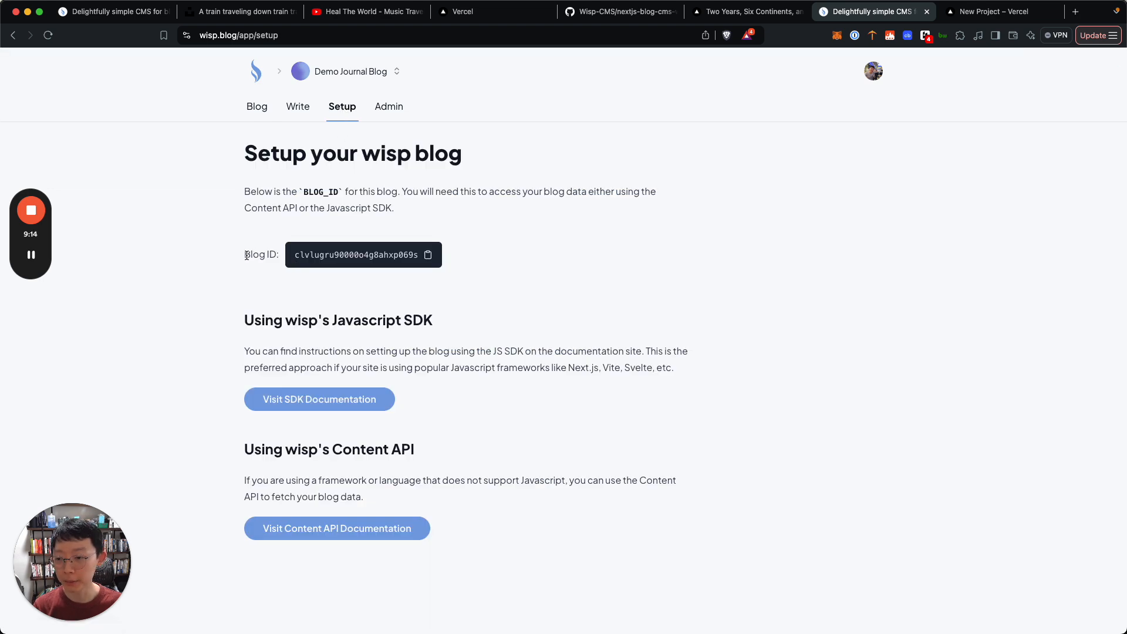
pyautogui.moveTo(246, 256); pyautogui.dragTo(282, 259)
pyautogui.click(428, 258)
pyautogui.click(992, 12)
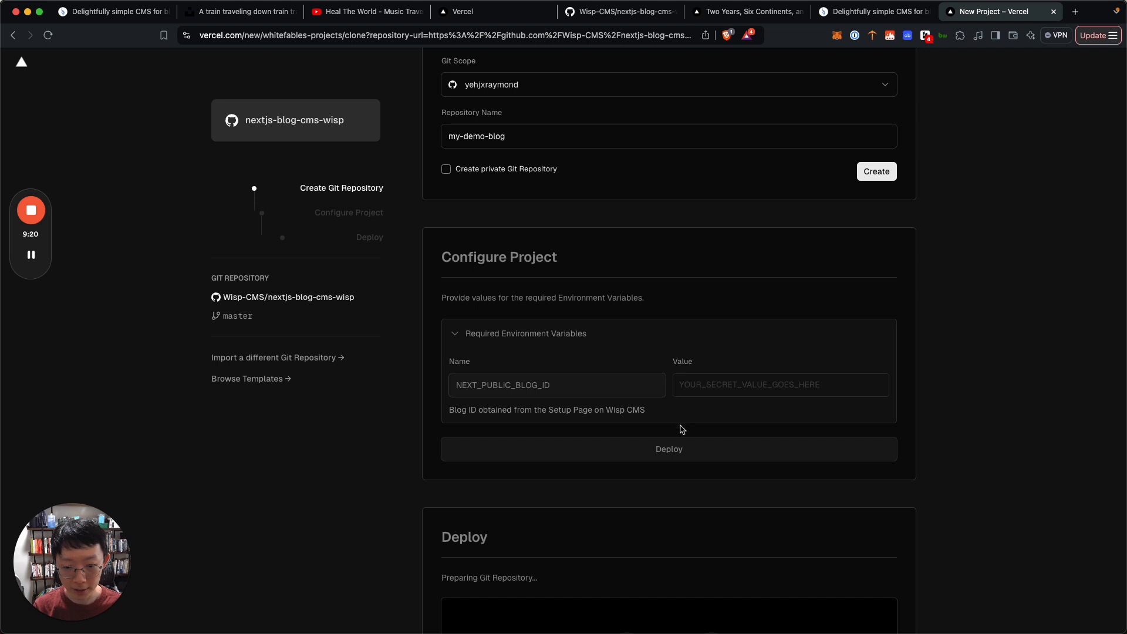
# Create the my-demo-blog Git repository with the entered settings
pyautogui.scroll(1, 693, 378)
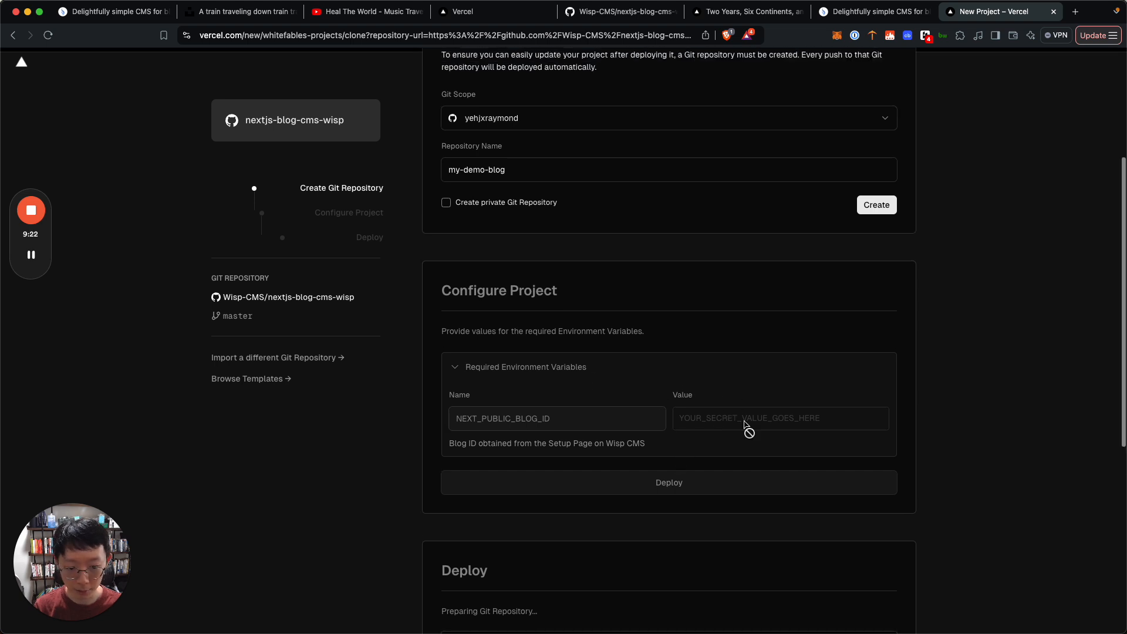
pyautogui.scroll(3, 564, 435)
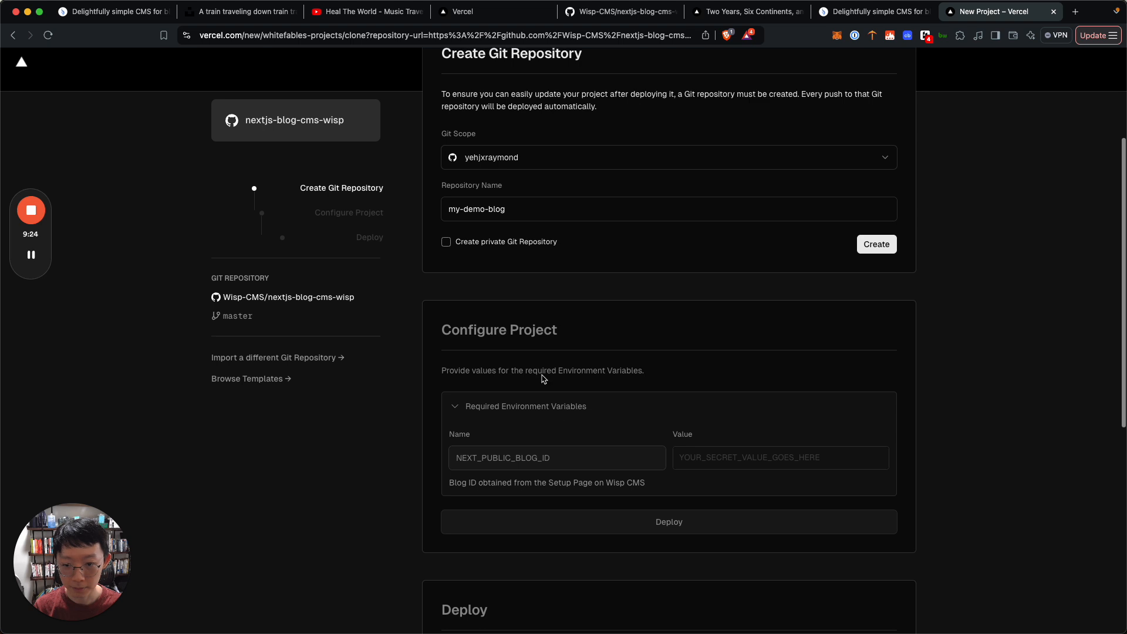
pyautogui.scroll(-5, 543, 378)
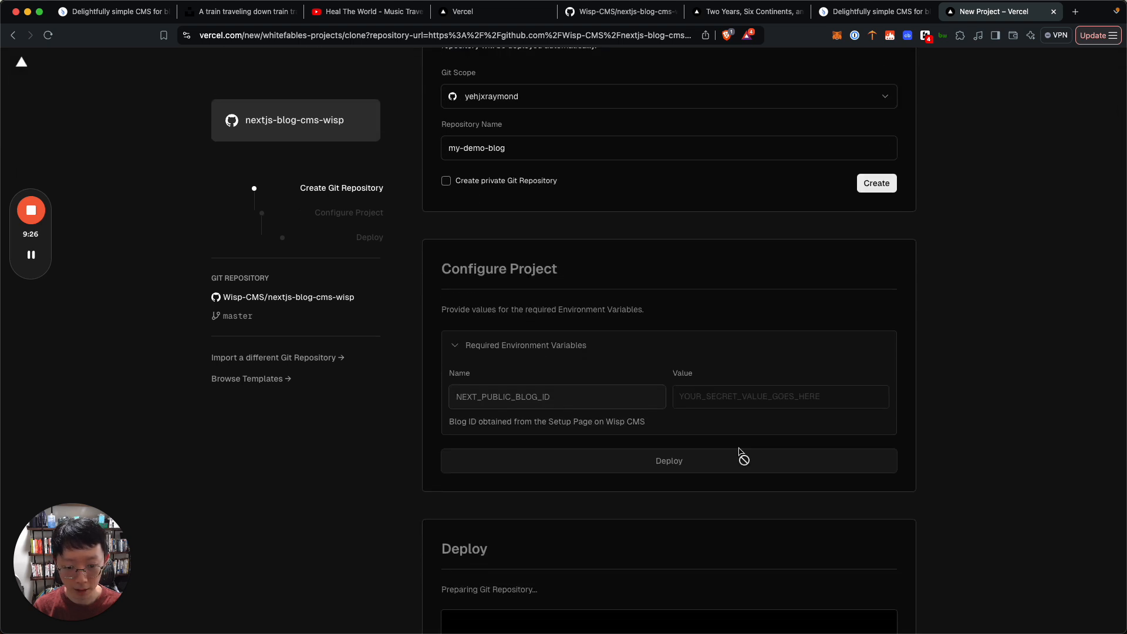
pyautogui.scroll(-5, 775, 422)
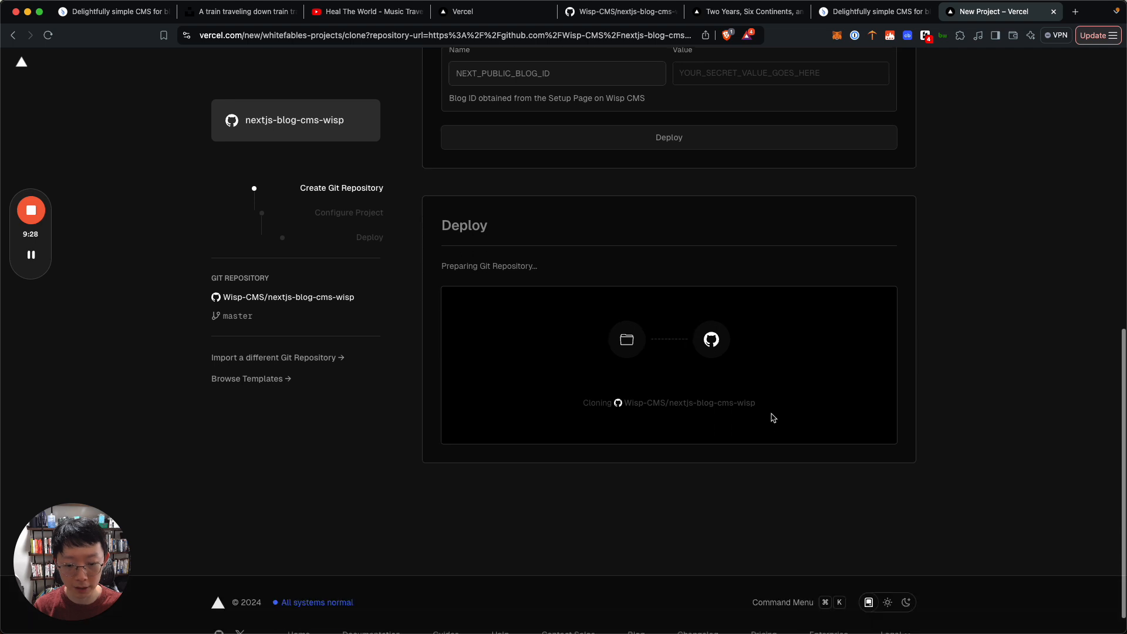
pyautogui.click(686, 221)
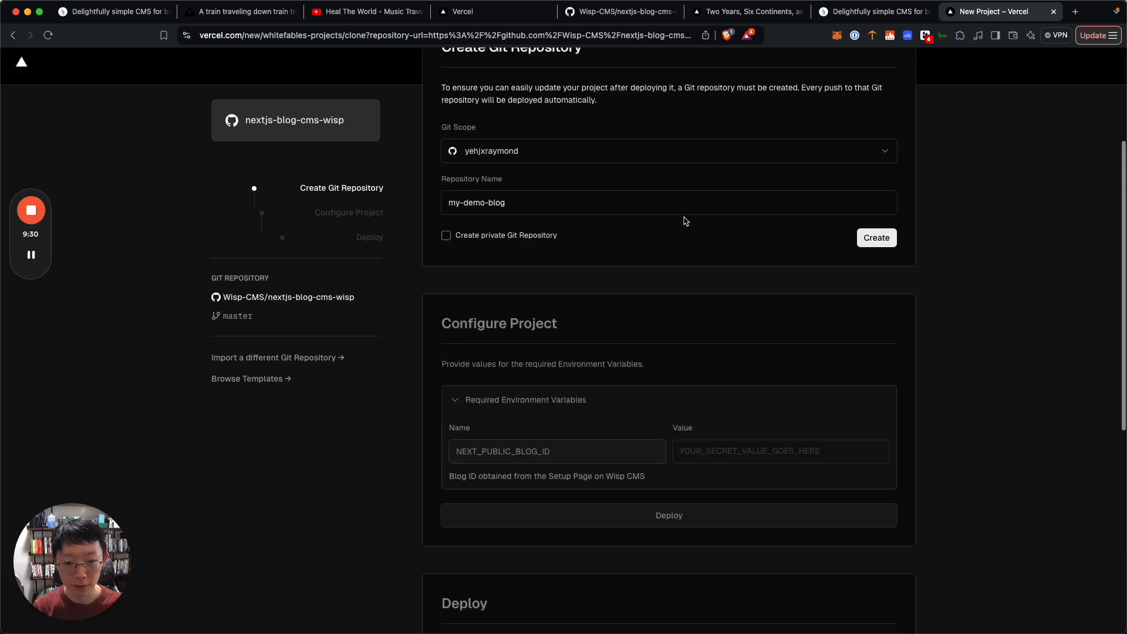
pyautogui.click(880, 311)
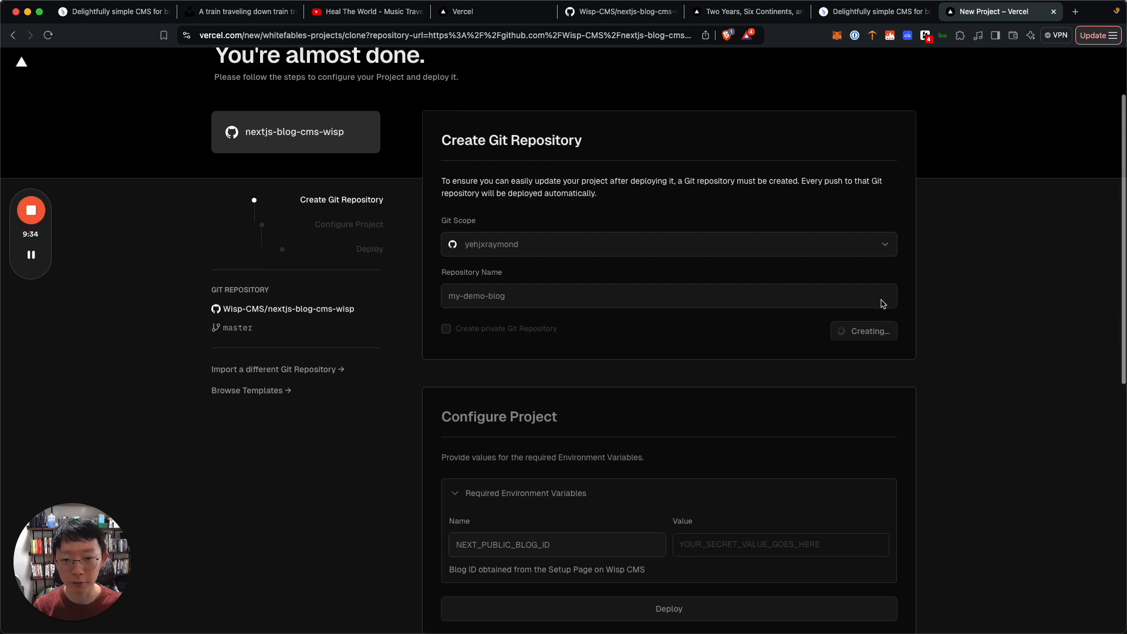
pyautogui.scroll(-4, 884, 304)
pyautogui.scroll(4, 860, 214)
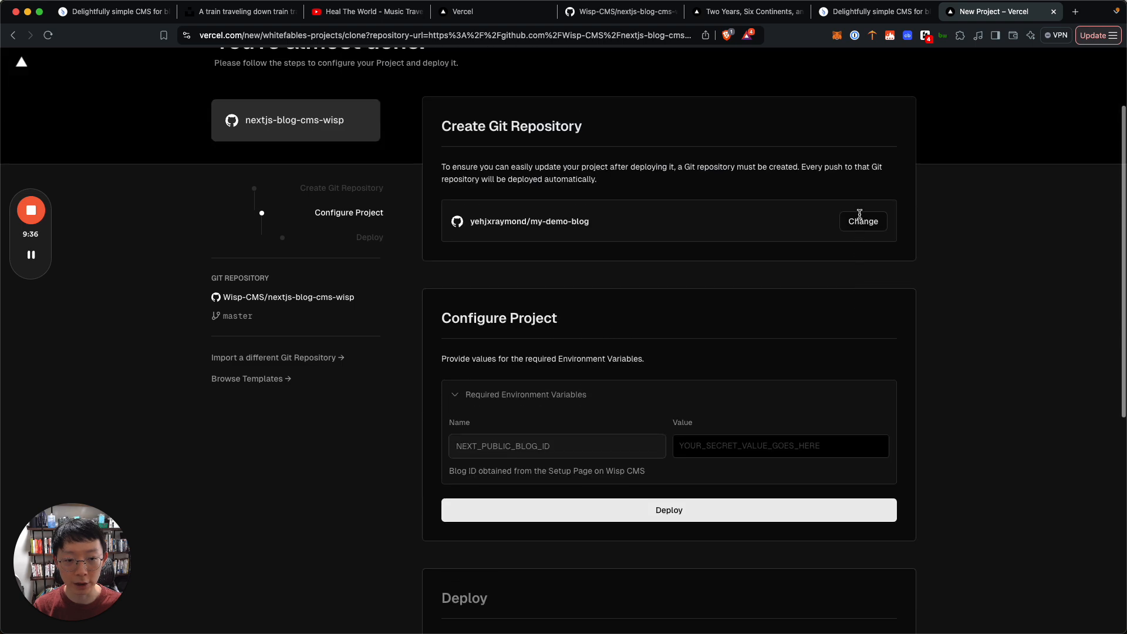
# Switch to the GitHub tab and go to the github.com home page
pyautogui.click(596, 15)
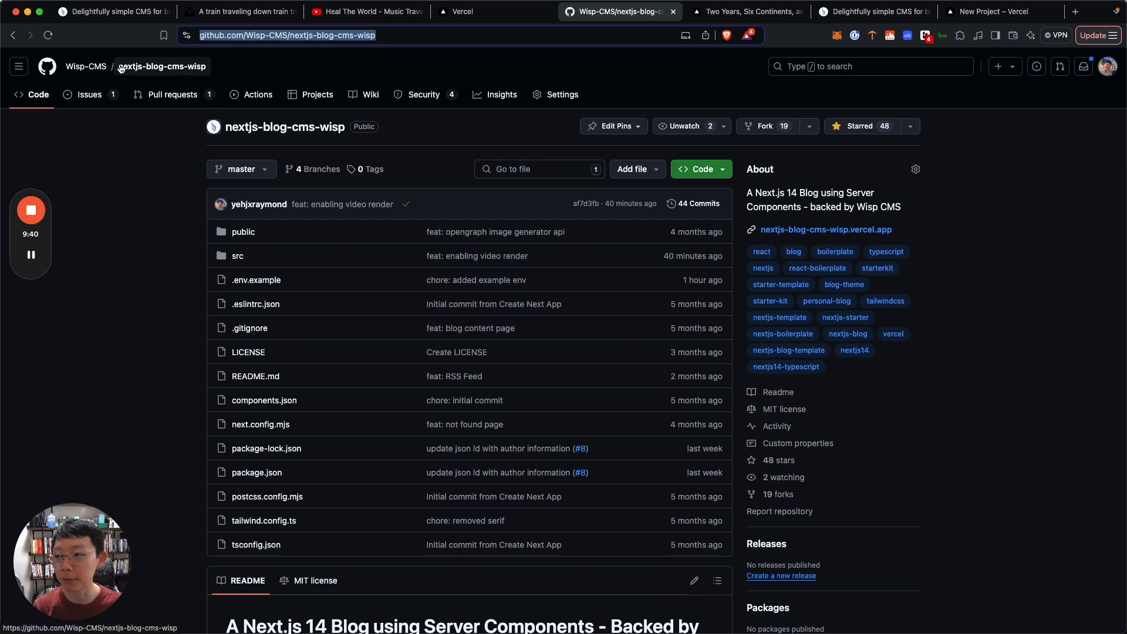
pyautogui.click(255, 36)
pyautogui.press('Left')
pyautogui.press('super+shift+Right')
pyautogui.press('BackSpace')
pyautogui.press('Return')
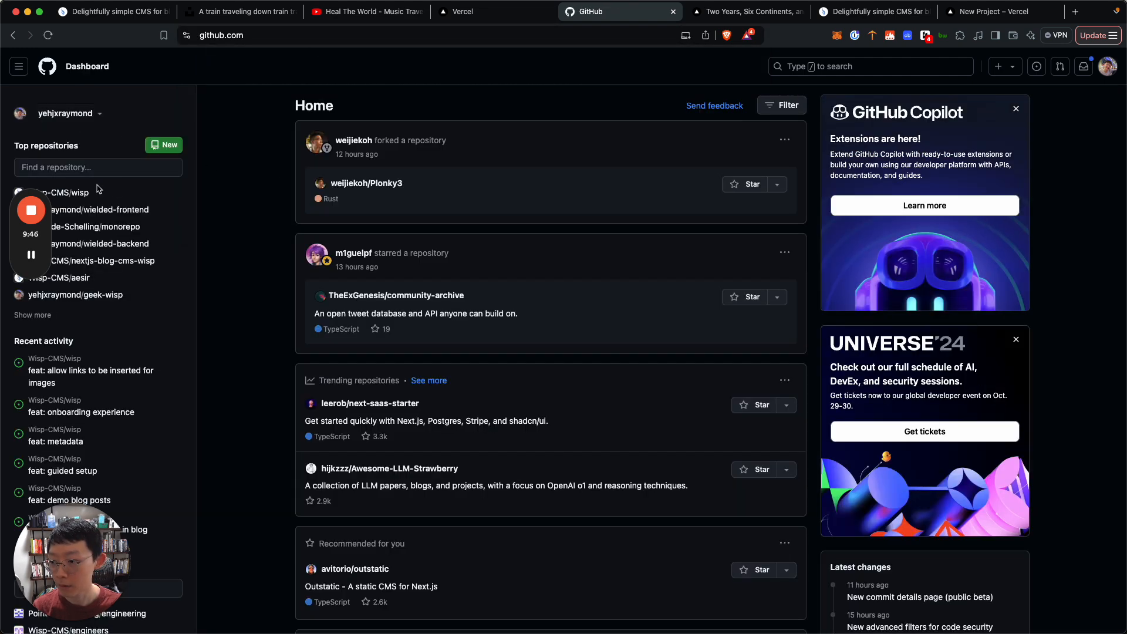
# Open my-demo-blog from the account's own repositories and look through its files and README
pyautogui.click(1106, 72)
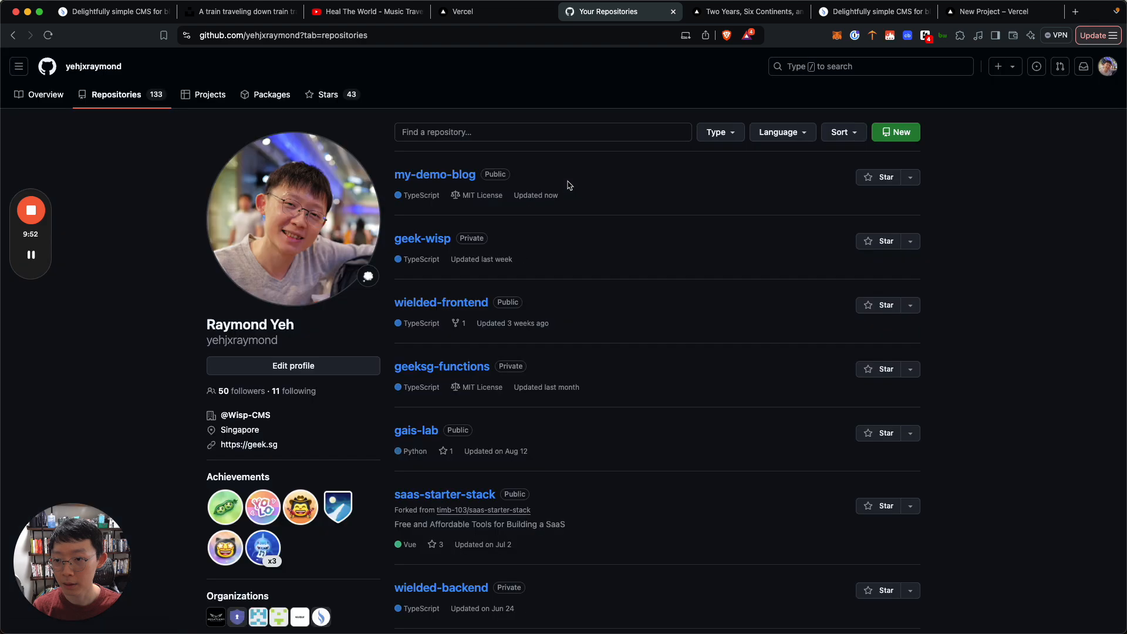
pyautogui.click(420, 176)
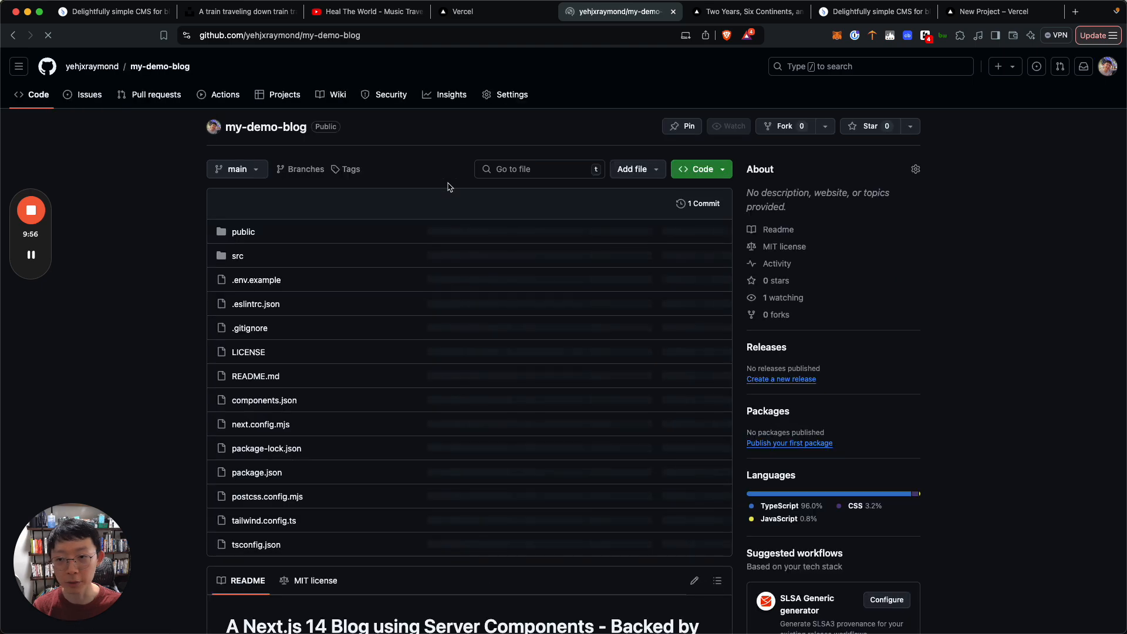
pyautogui.scroll(-5, 528, 345)
pyautogui.scroll(5, 528, 346)
pyautogui.scroll(-2, 528, 346)
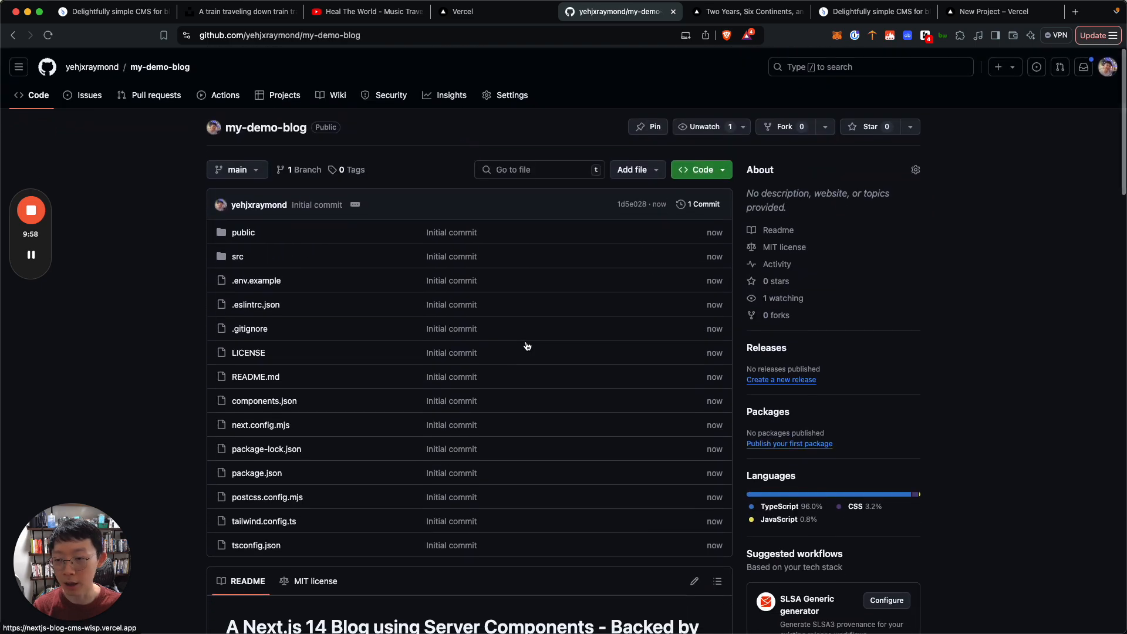
pyautogui.scroll(-10, 594, 315)
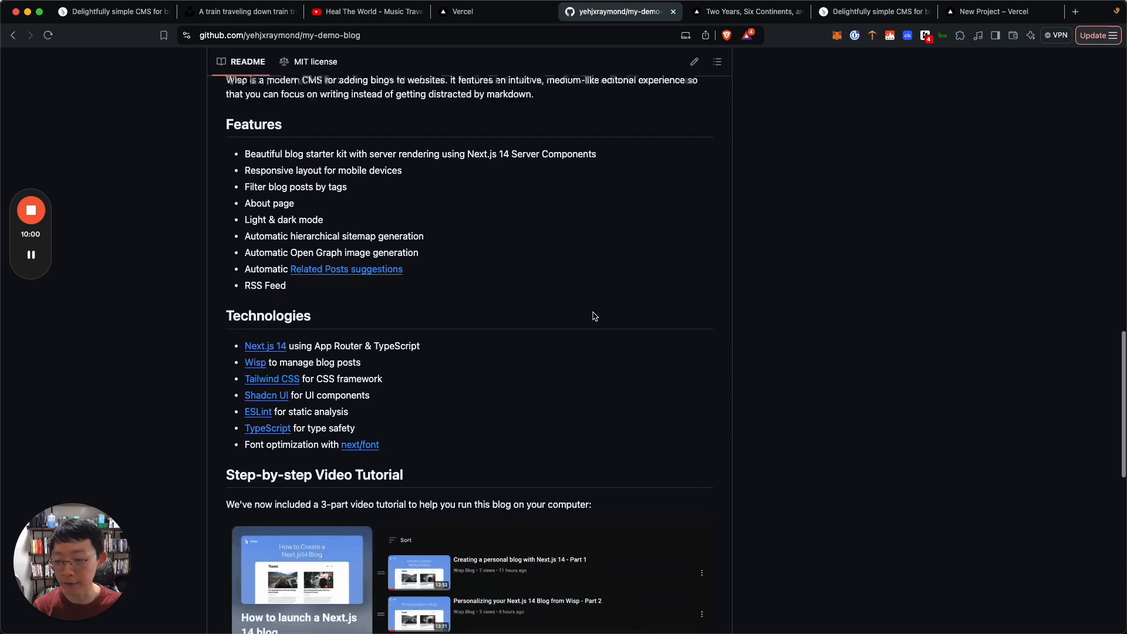
pyautogui.scroll(15, 595, 315)
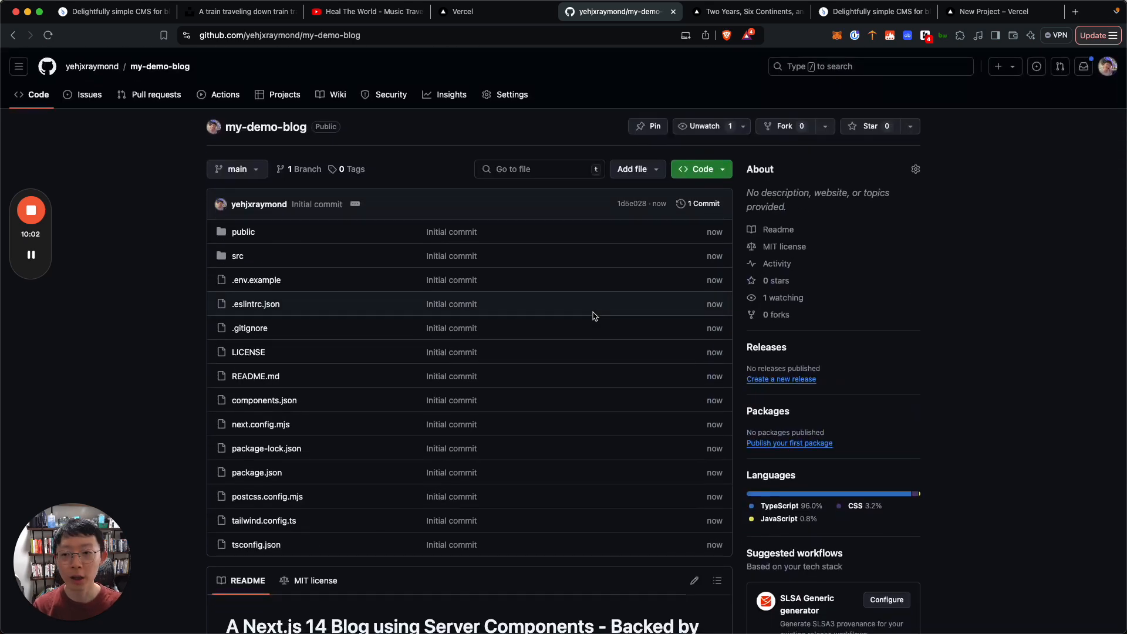
# Return to the Vercel project page and start editing the value of NEXT_PUBLIC_BLOG_ID
pyautogui.click(968, 20)
pyautogui.scroll(-2, 607, 282)
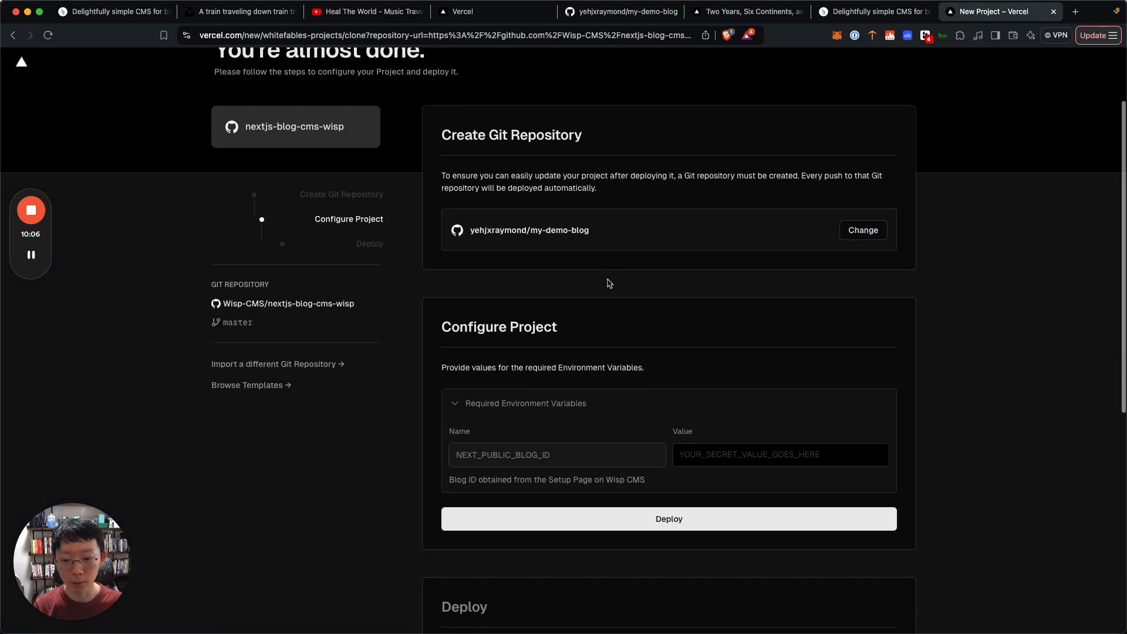
pyautogui.scroll(-4, 590, 265)
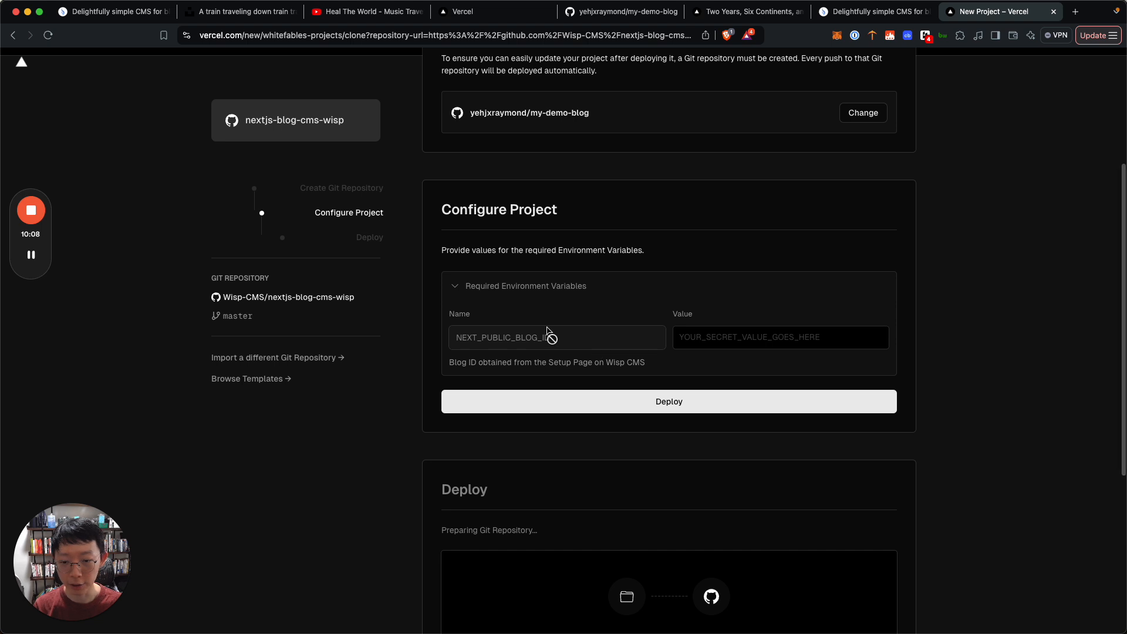
pyautogui.click(715, 337)
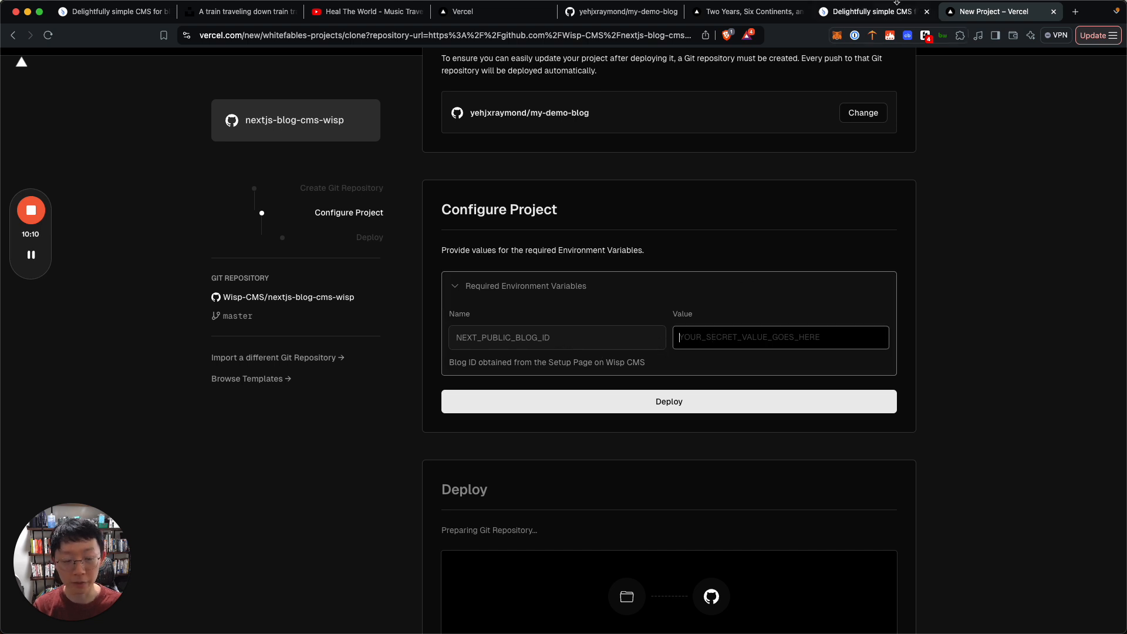
# Recheck where the Blog ID is found on wisp's Setup page and paste it as the NEXT_PUBLIC_BLOG_ID value in Vercel
pyautogui.click(896, 13)
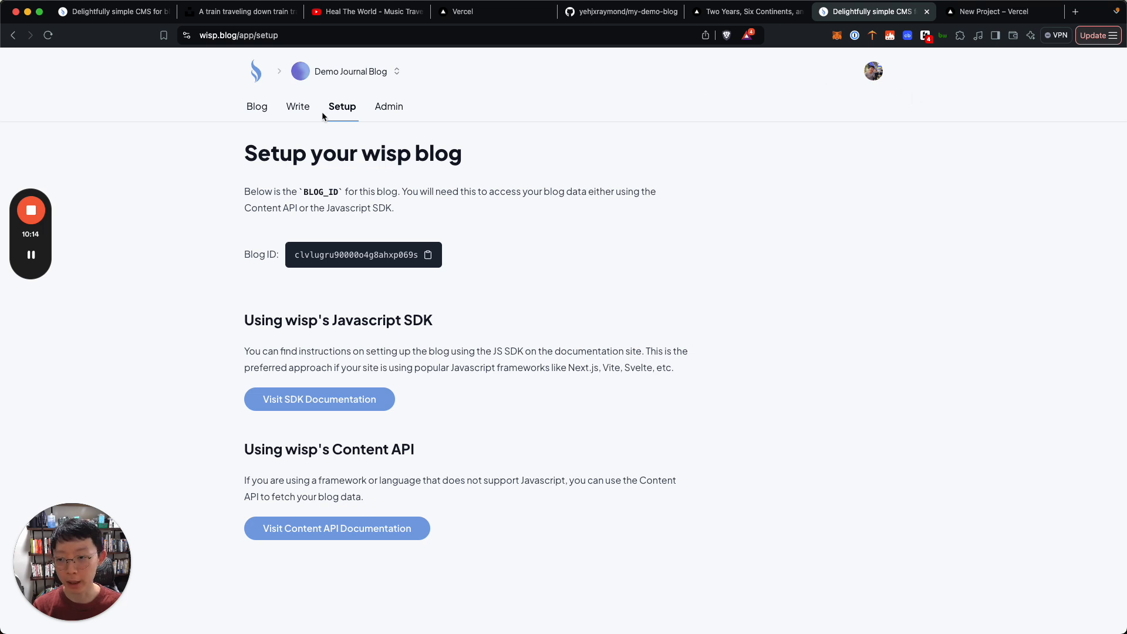
pyautogui.click(269, 103)
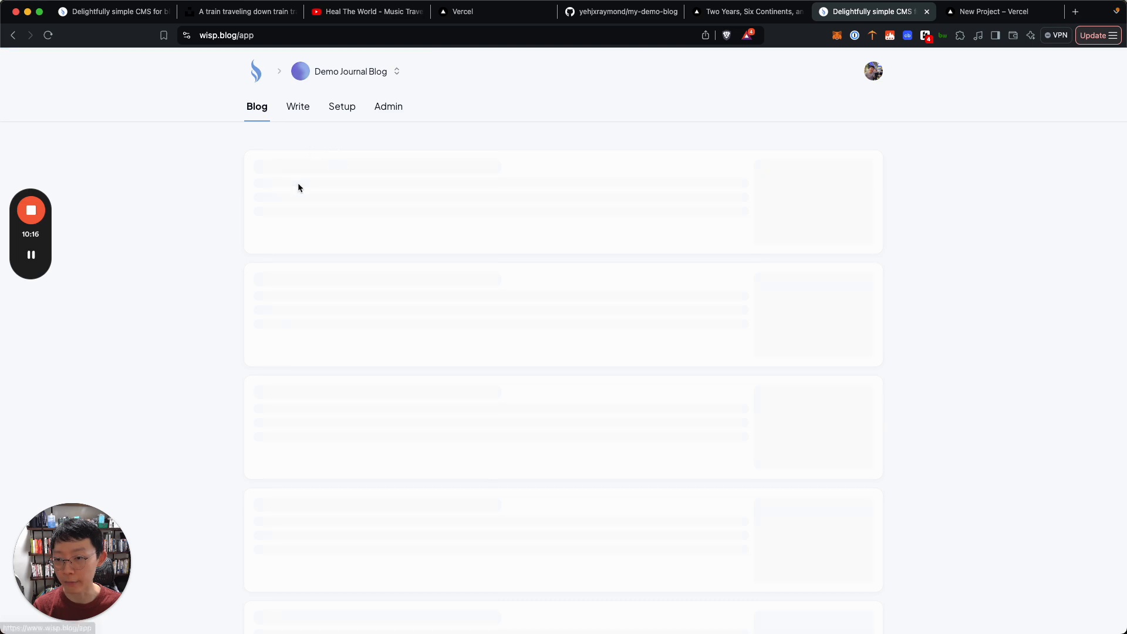
pyautogui.click(342, 107)
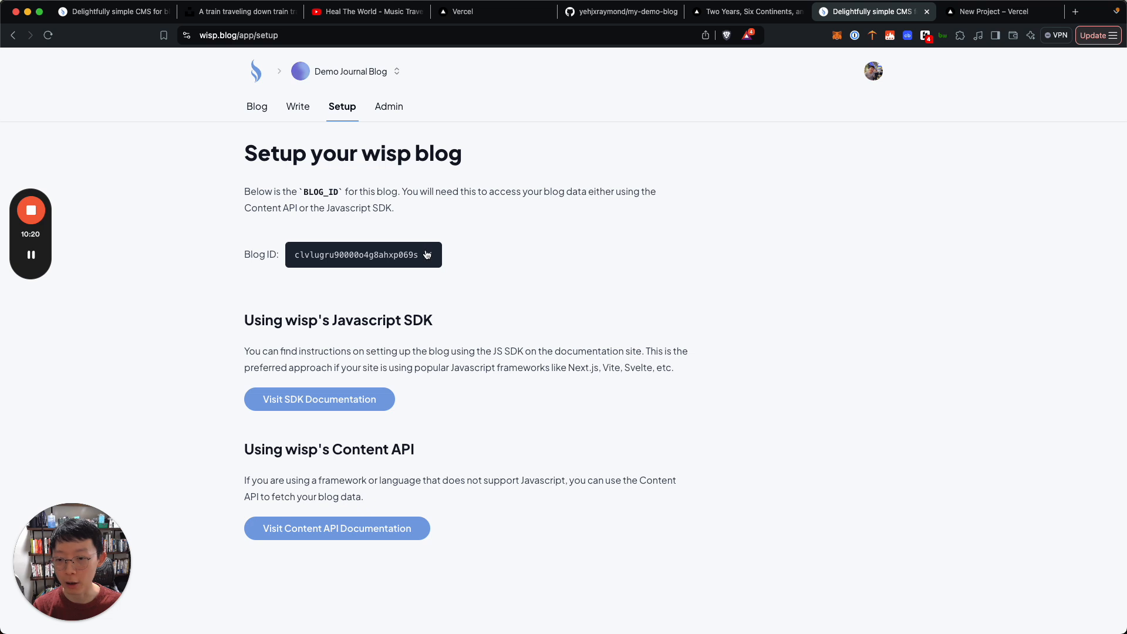
pyautogui.click(354, 67)
pyautogui.click(486, 68)
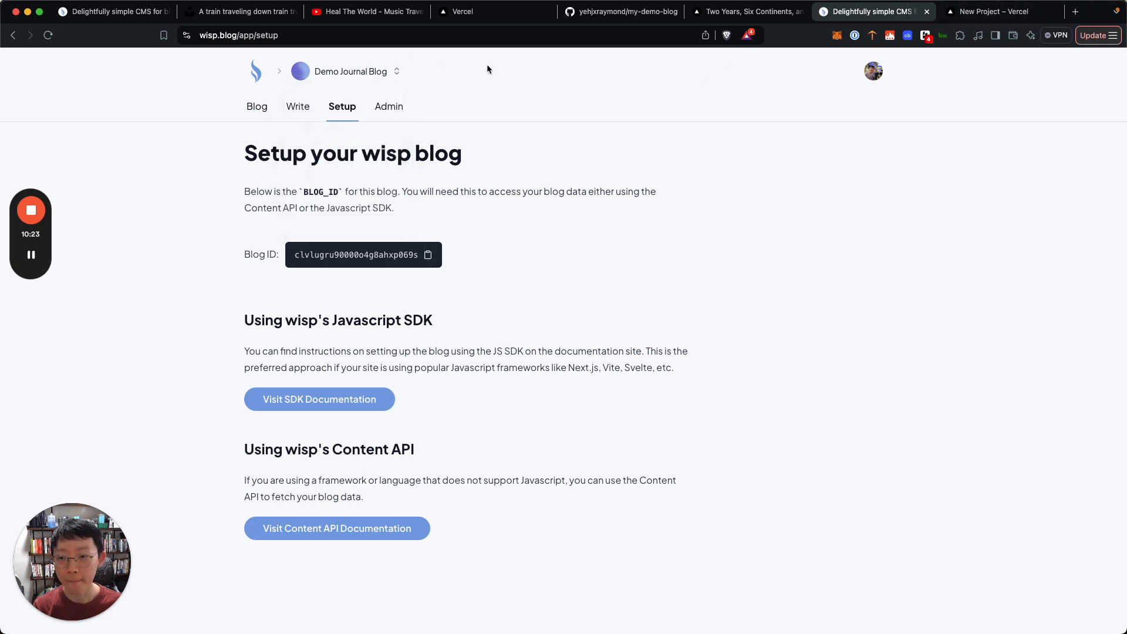
pyautogui.click(946, 19)
pyautogui.press('super+v')
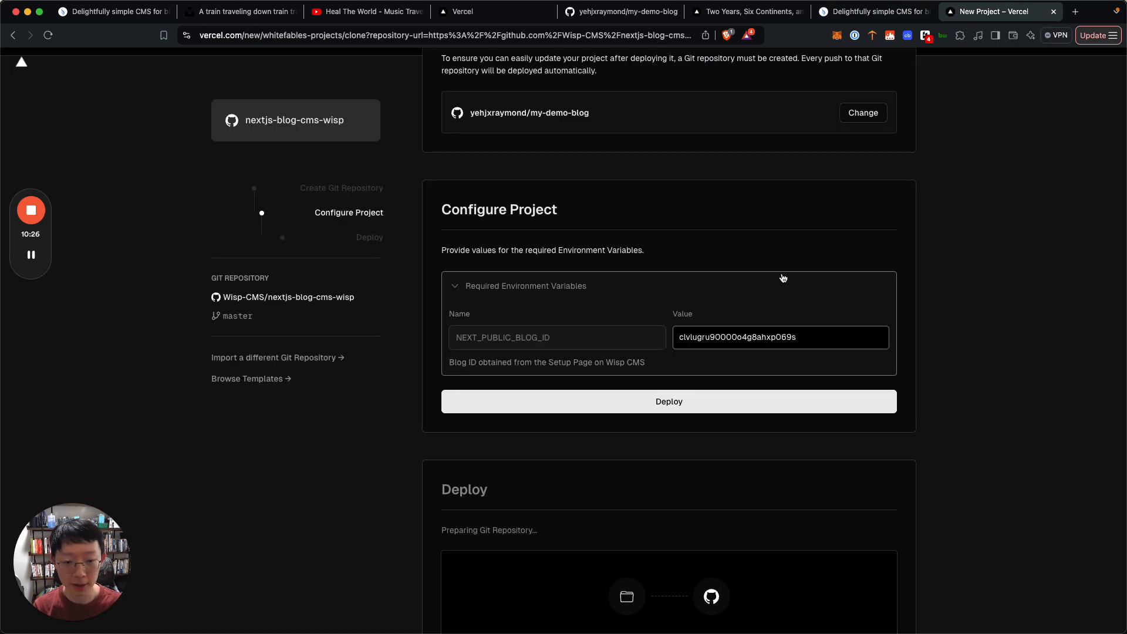
# Deploy my-demo-blog with the entered NEXT_PUBLIC_BLOG_ID and check the deployment's progress
pyautogui.click(784, 281)
pyautogui.click(722, 288)
pyautogui.click(698, 401)
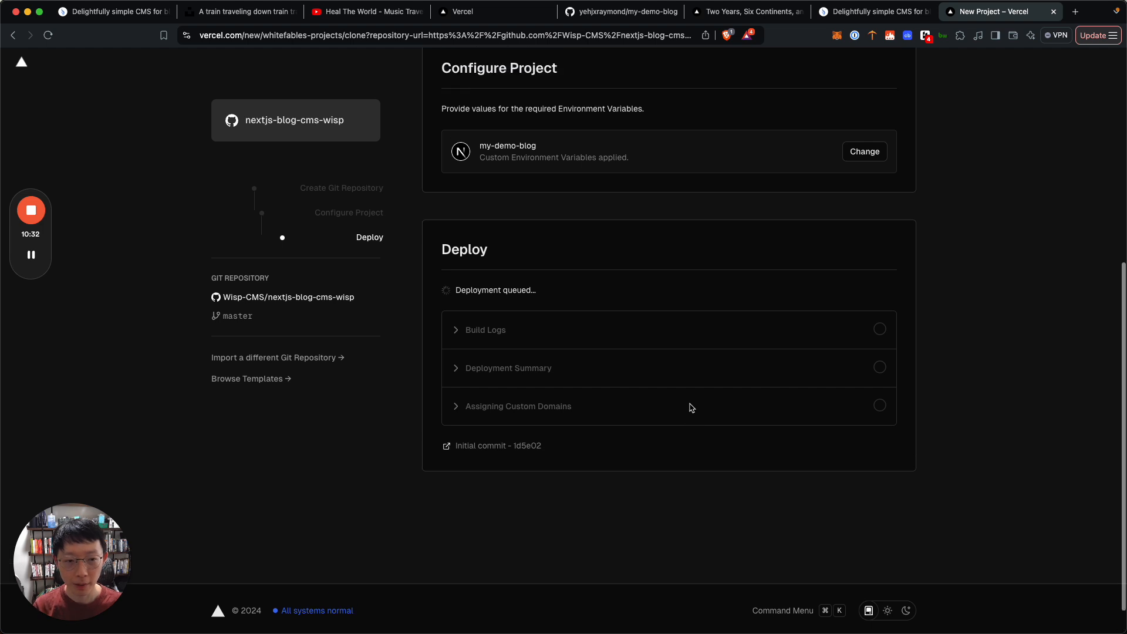
pyautogui.scroll(2, 691, 408)
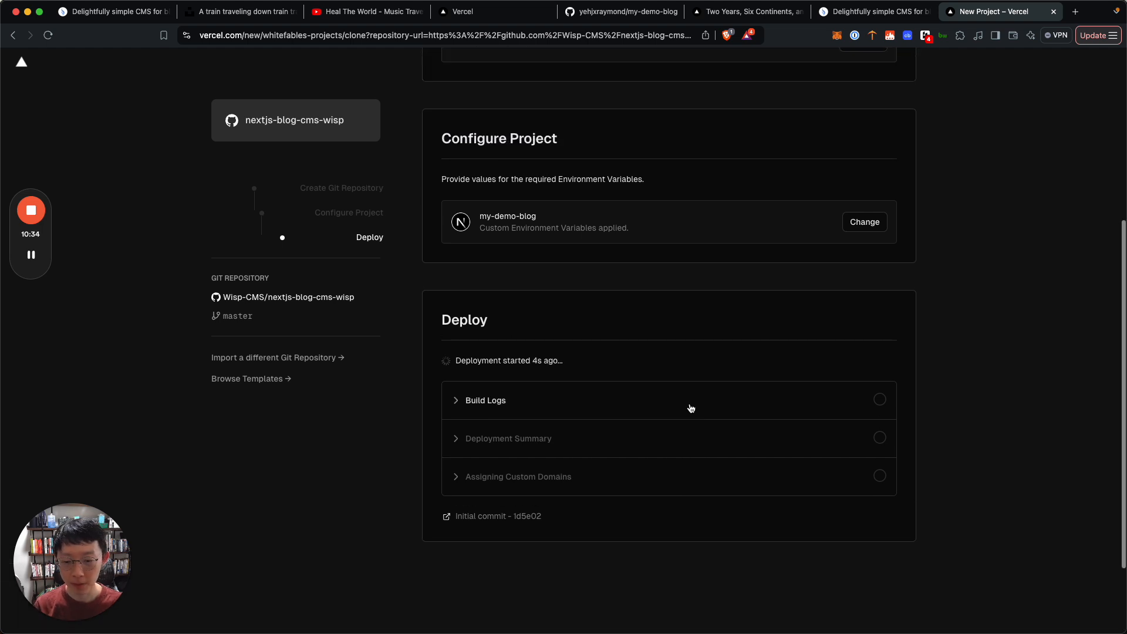
pyautogui.scroll(-1, 752, 409)
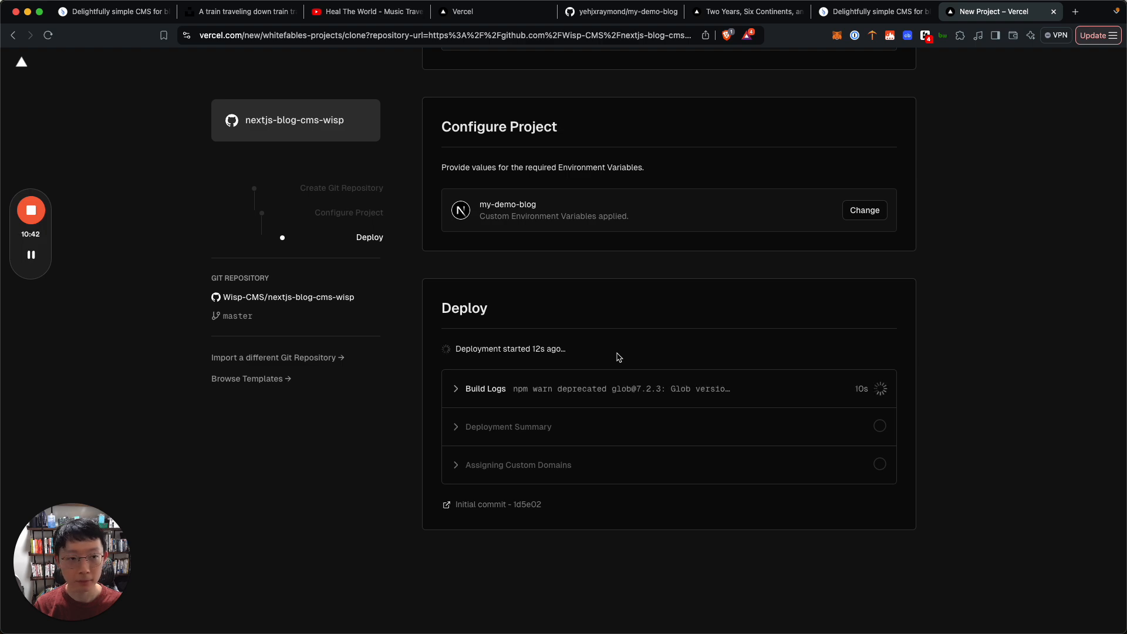
# Switch to the Obsidian slides and go to the slide "Step 2: Deploy the blog using Vercel" to review its environment variables
pyautogui.hotkey('ctrl', 'Up')
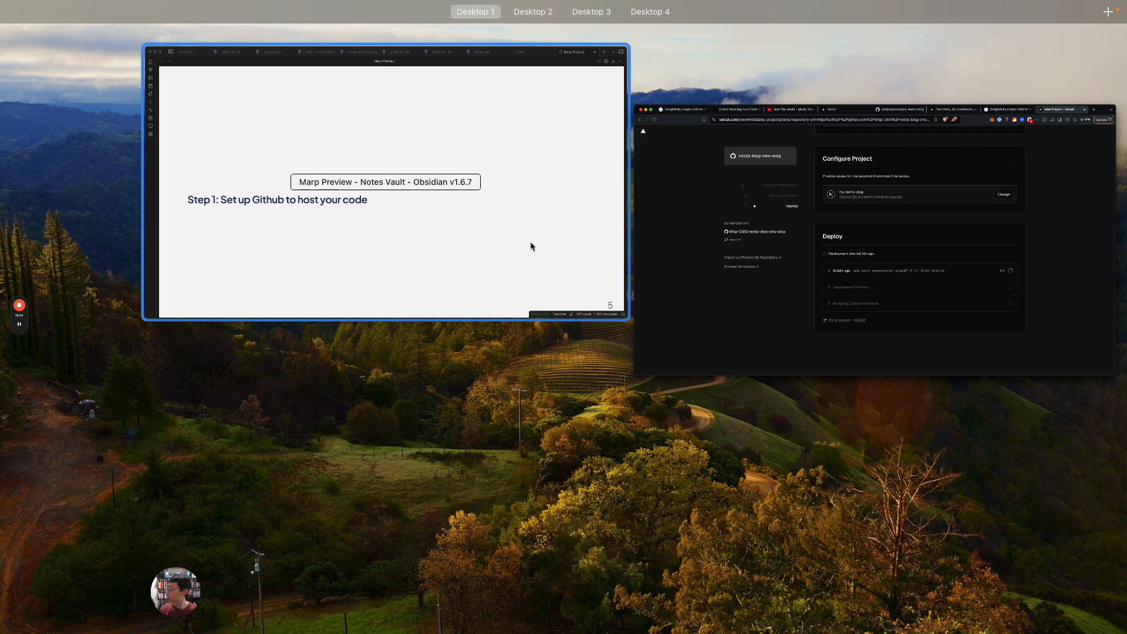
pyautogui.click(531, 244)
pyautogui.scroll(-5, 531, 243)
pyautogui.scroll(-7, 530, 241)
pyautogui.scroll(3, 531, 241)
pyautogui.scroll(-2, 531, 242)
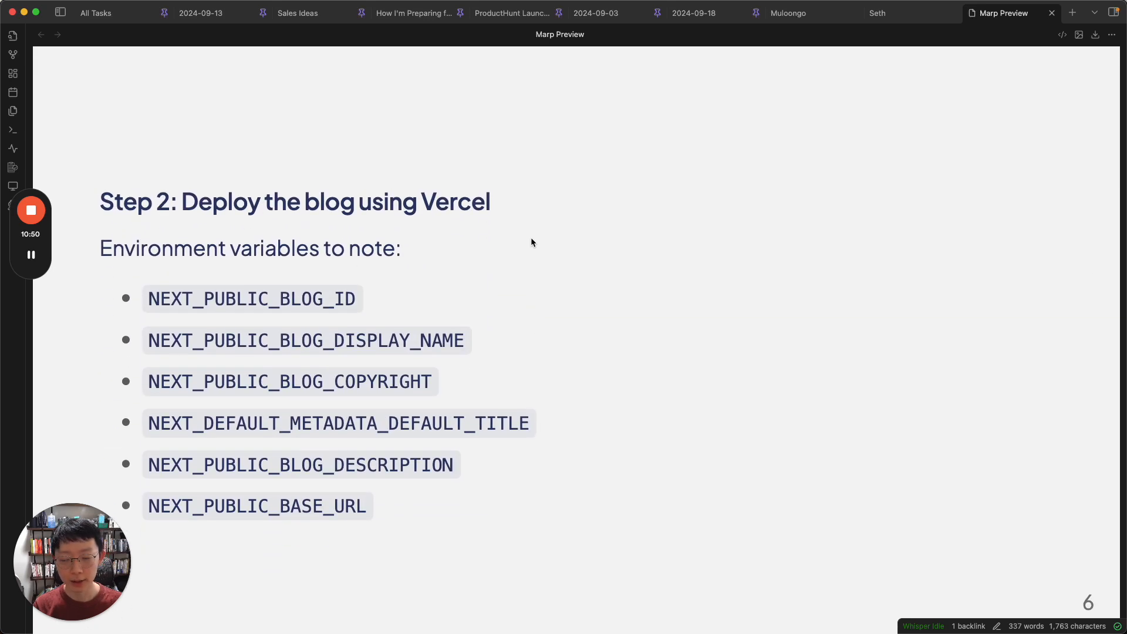
pyautogui.hotkey('ctrl', 'Up')
pyautogui.hotkey('ctrl', 'Up')
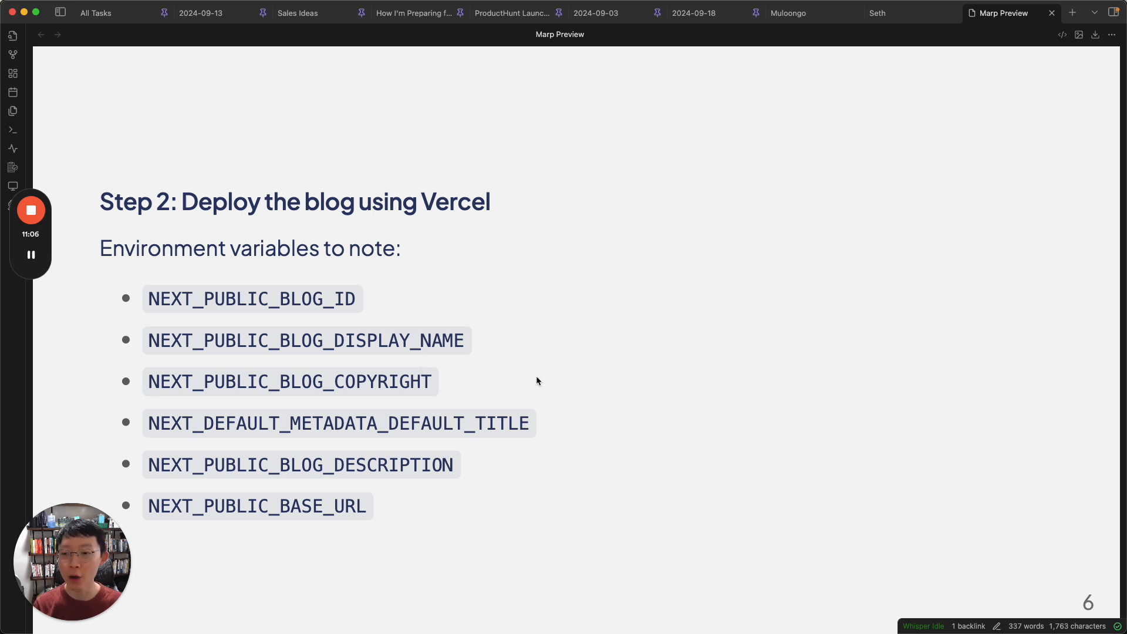
pyautogui.hotkey('ctrl', 'Up')
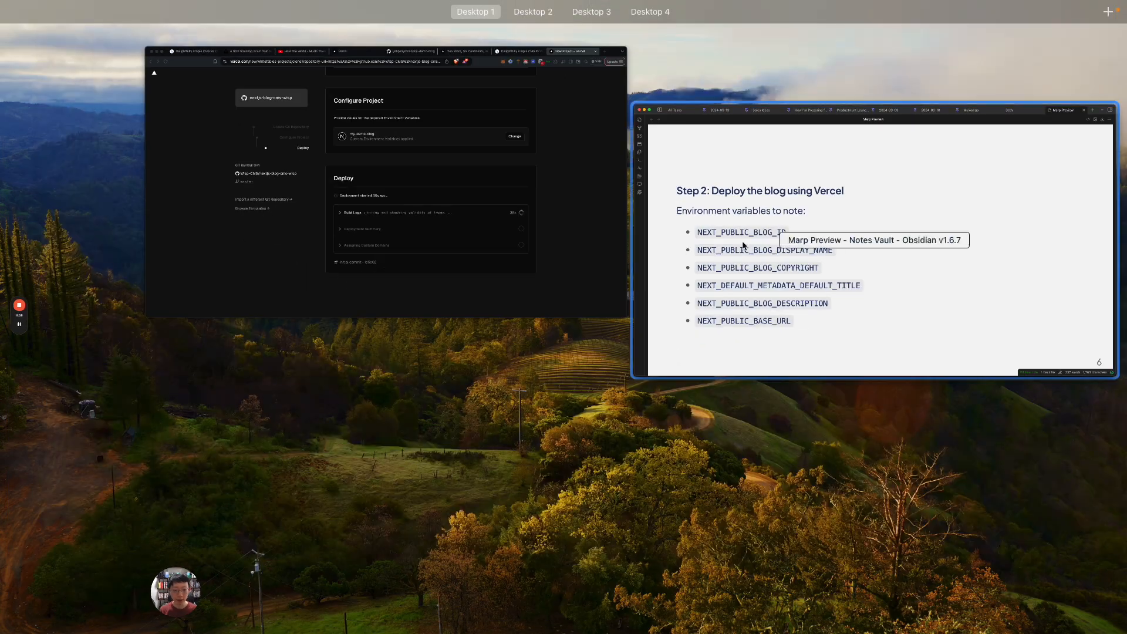
pyautogui.click(742, 245)
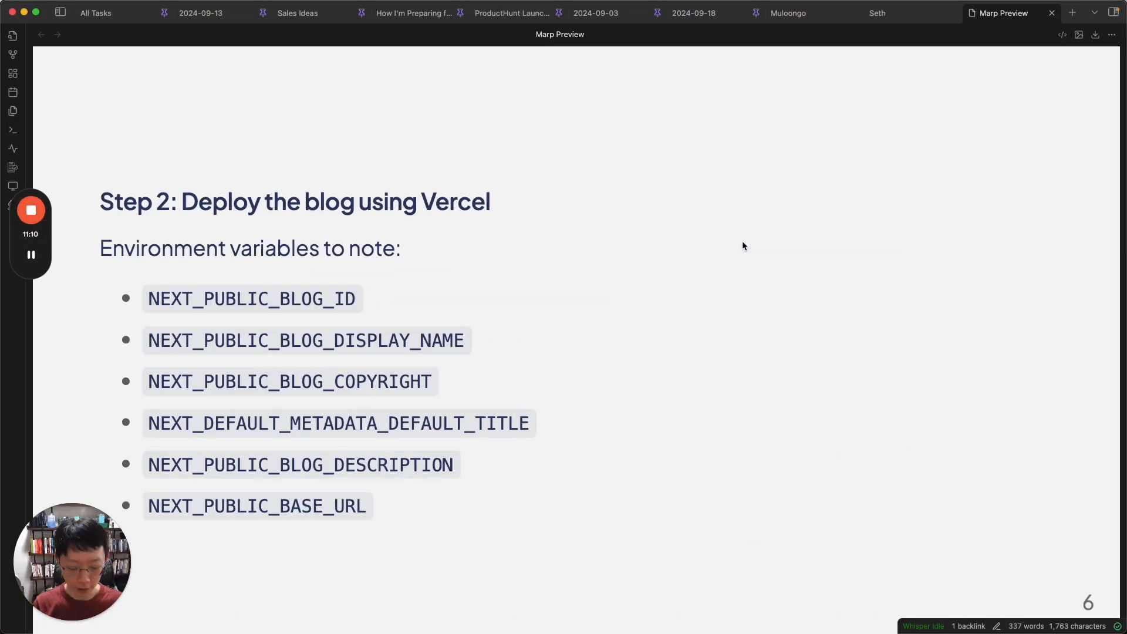
# Open the home page of the nextjs-blog-cms-wisp.vercel.app demo blog and place its browser window side by side with the Step 2 slide
pyautogui.hotkey('ctrl', 'alt', 'Right')
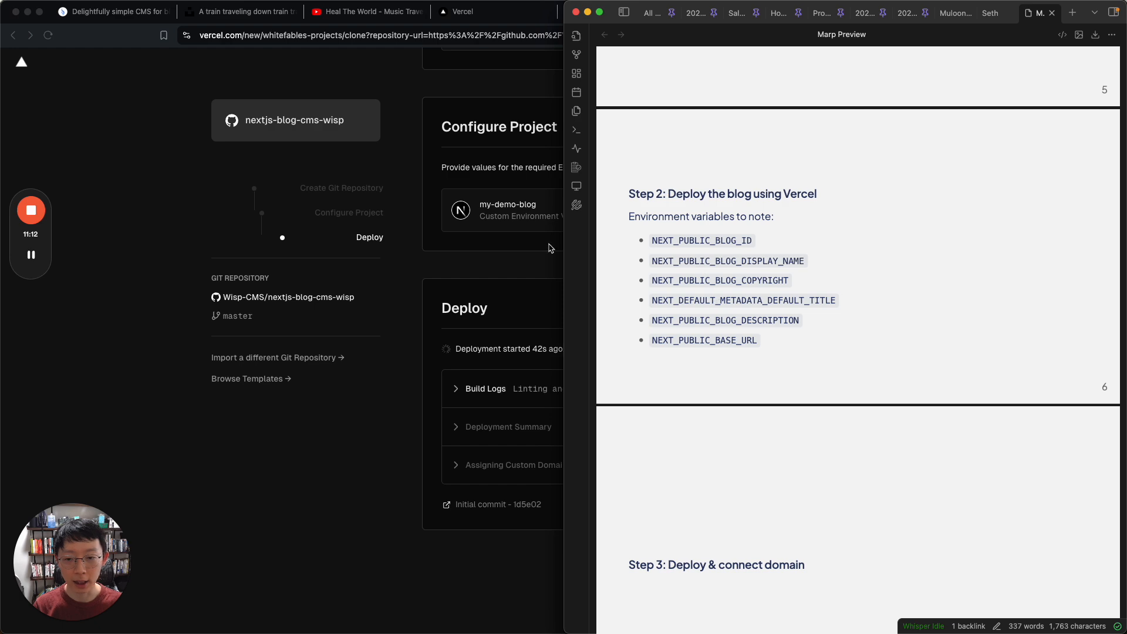
pyautogui.click(515, 251)
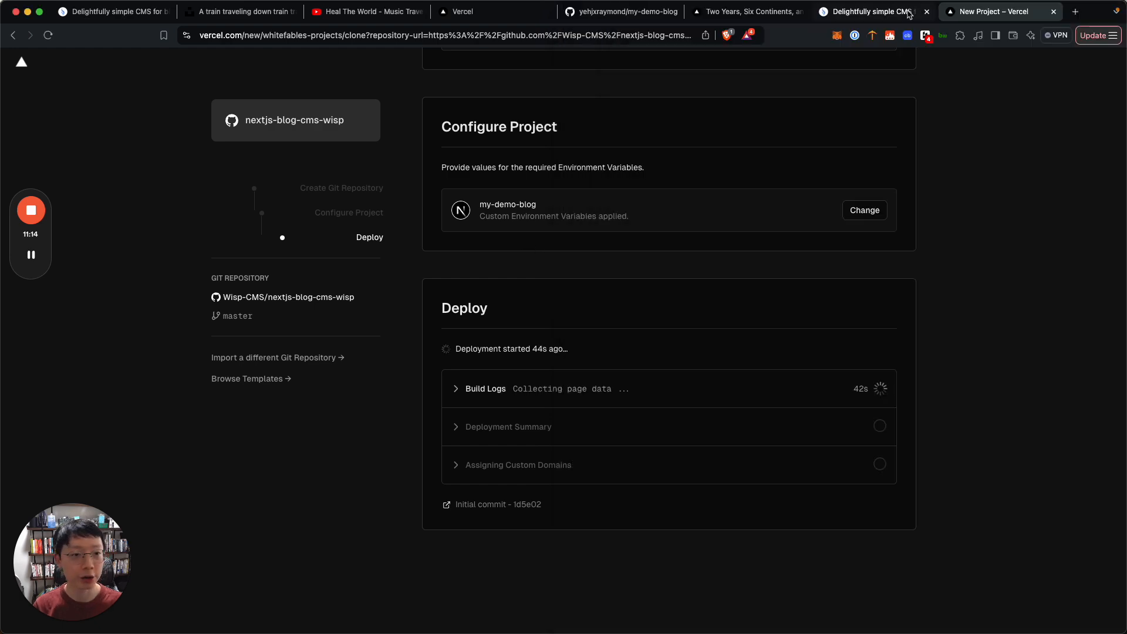
pyautogui.click(722, 12)
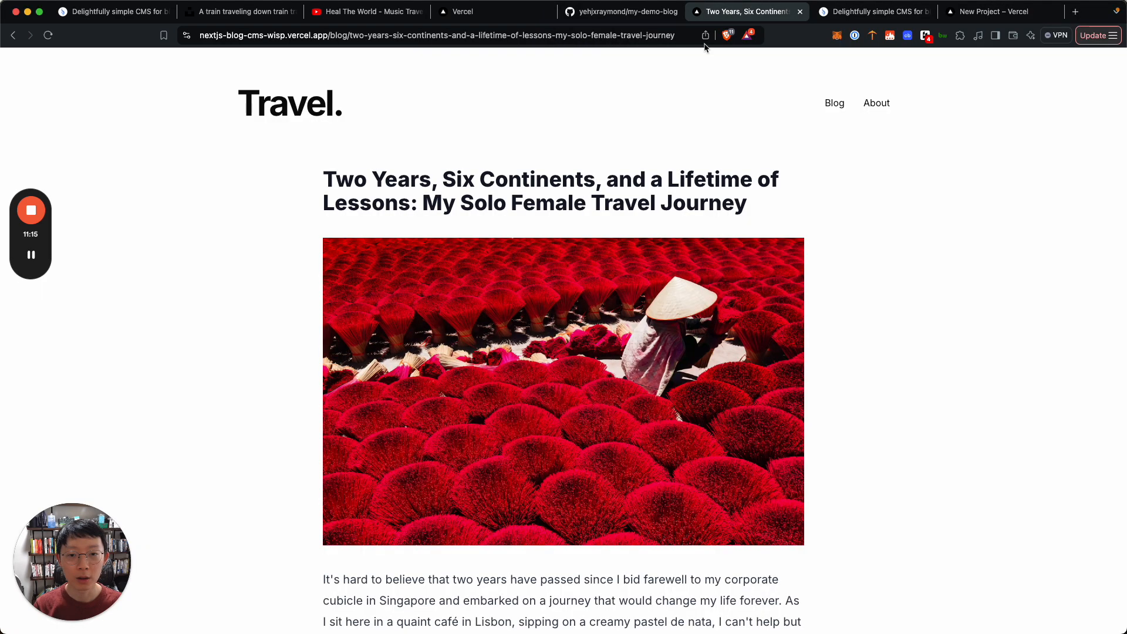
pyautogui.click(328, 101)
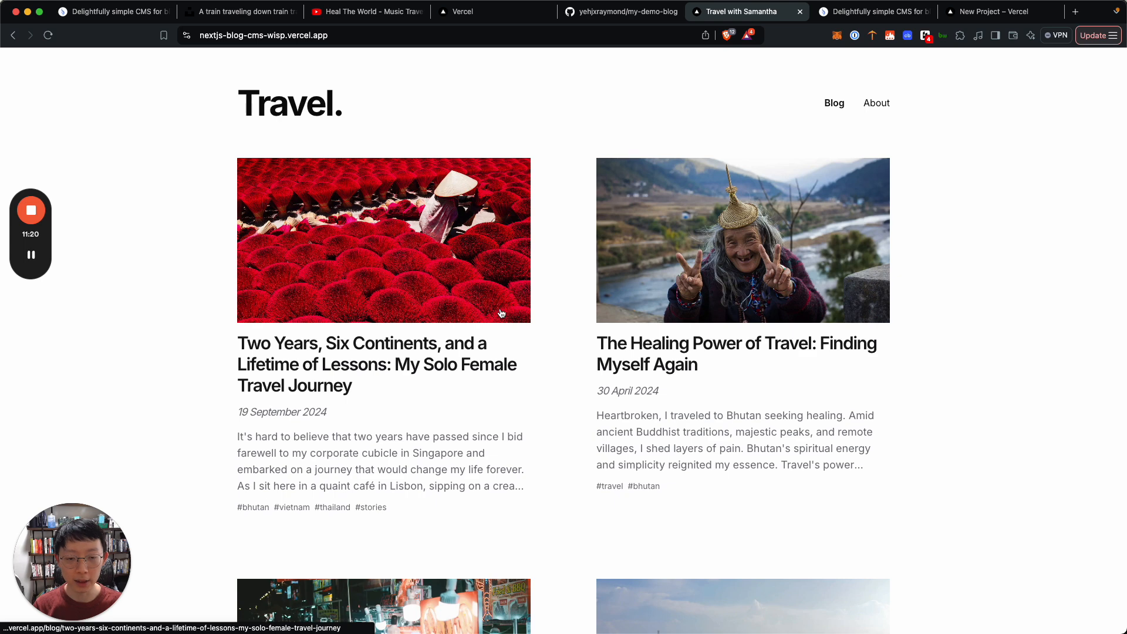
pyautogui.hotkey('ctrl', 'alt', 'Left')
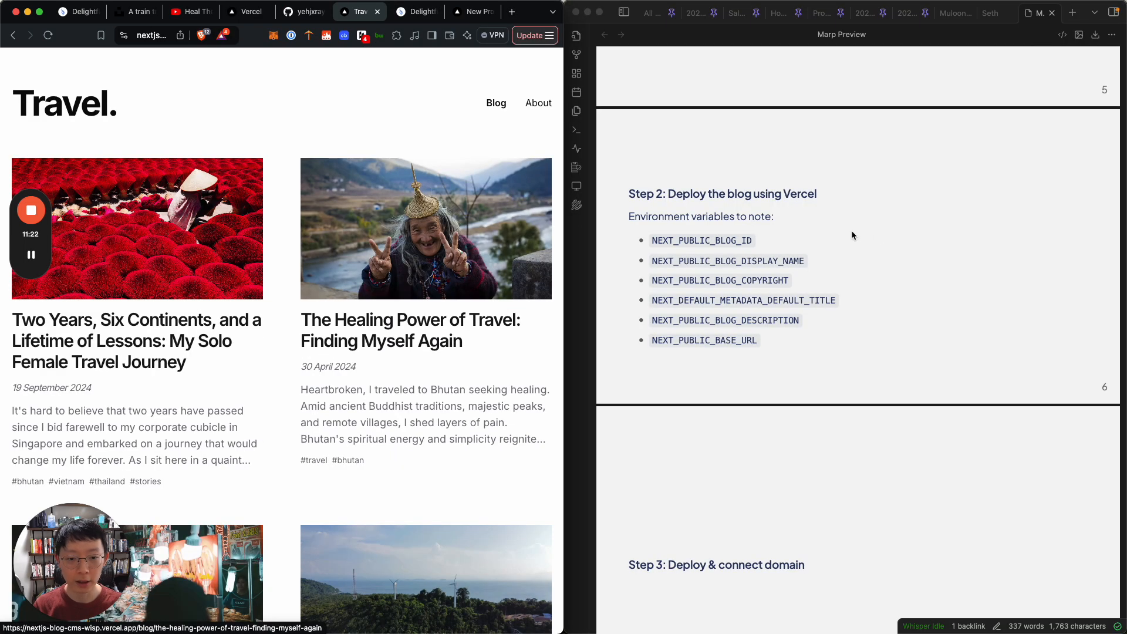
pyautogui.click(744, 264)
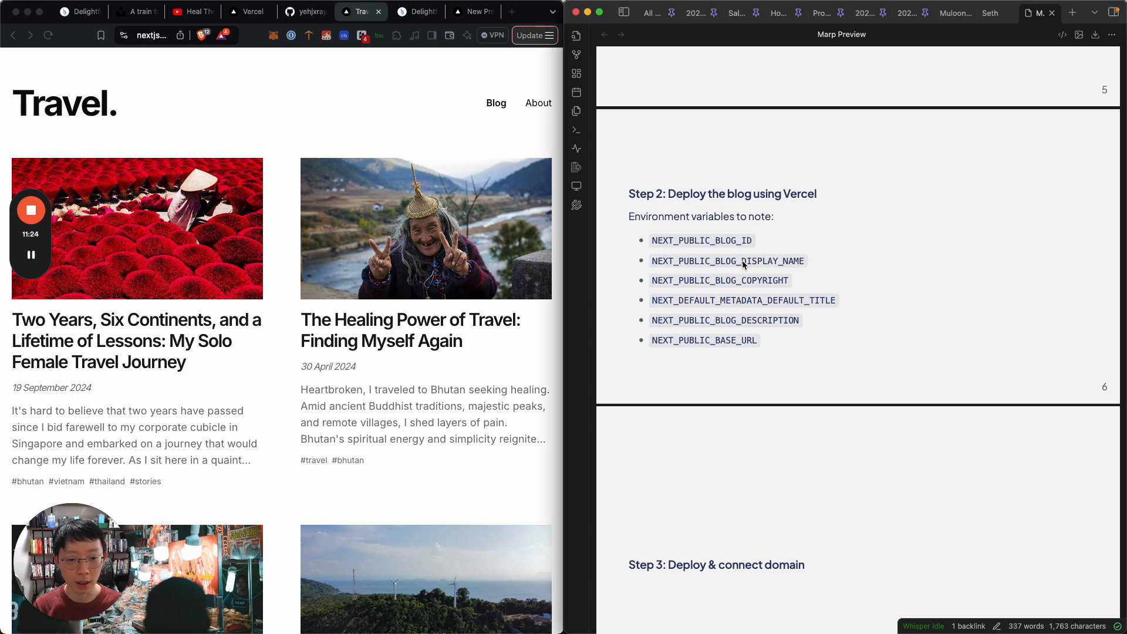
# Compare the blog's title with the slide's display name variable, and enlarge the browser to examine the copyright line in the footer
pyautogui.click(18, 111)
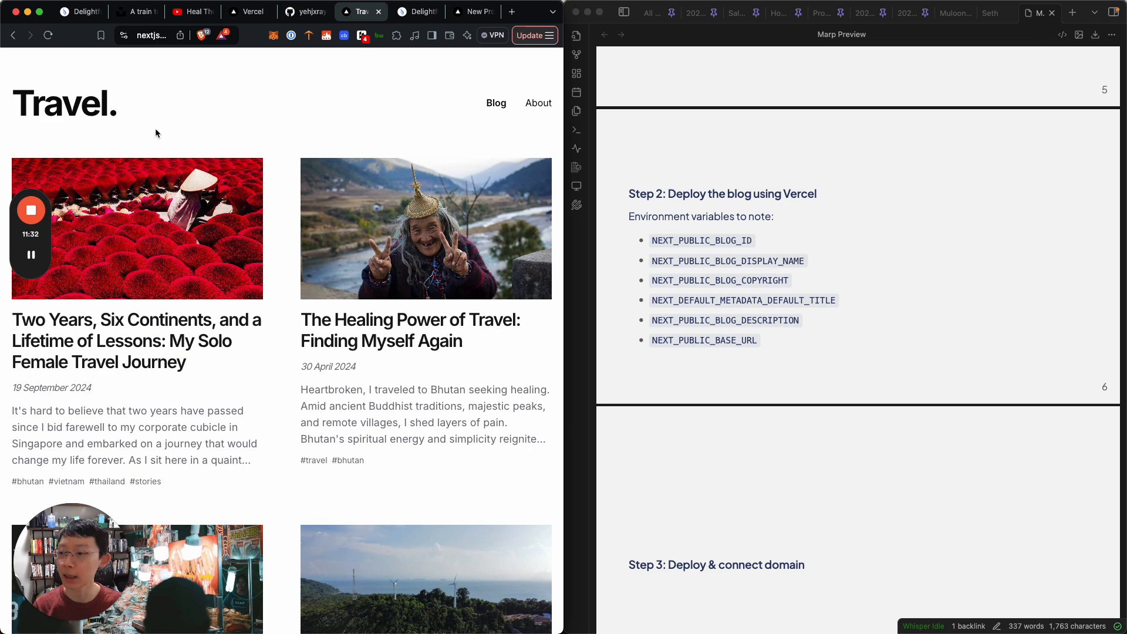
pyautogui.click(722, 285)
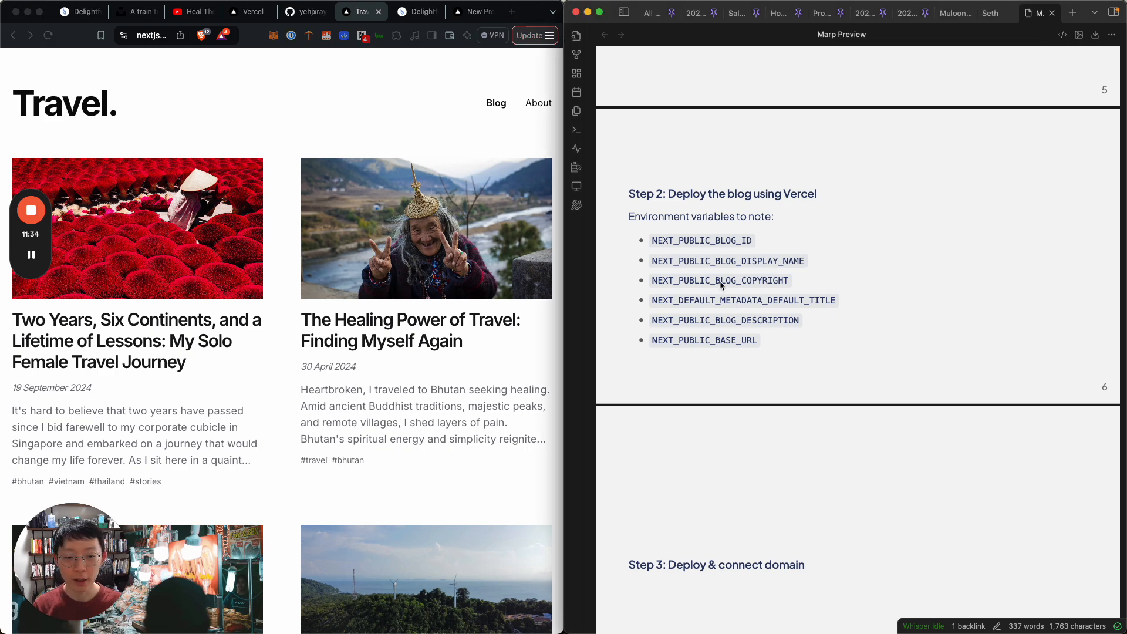
pyautogui.scroll(-15, 476, 285)
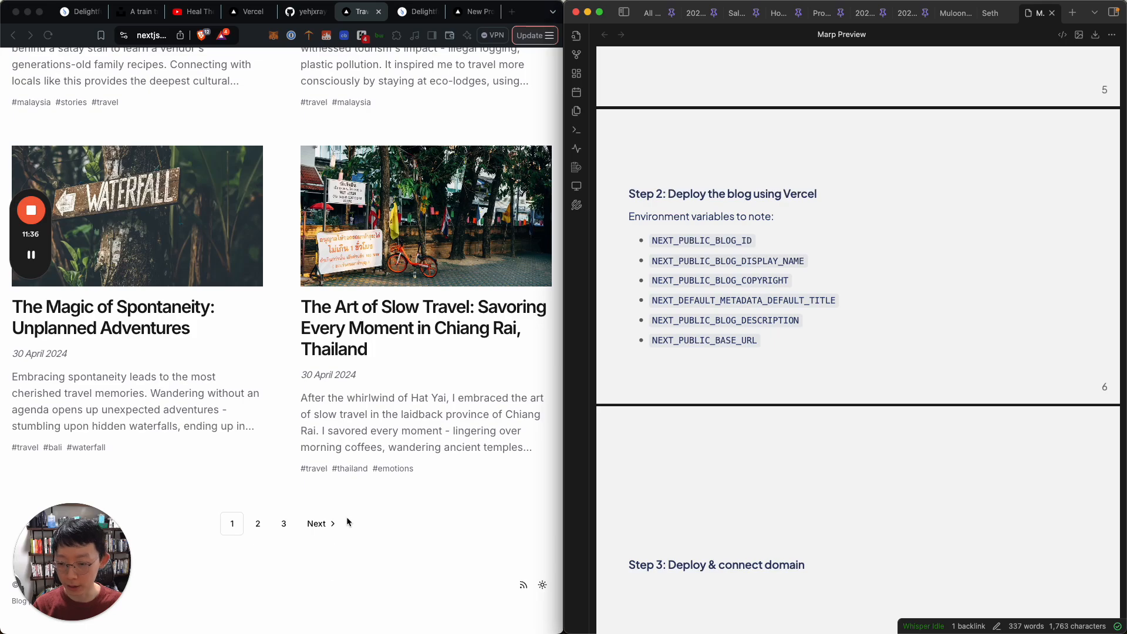
pyautogui.hotkey('ctrl', 'alt', 'Left')
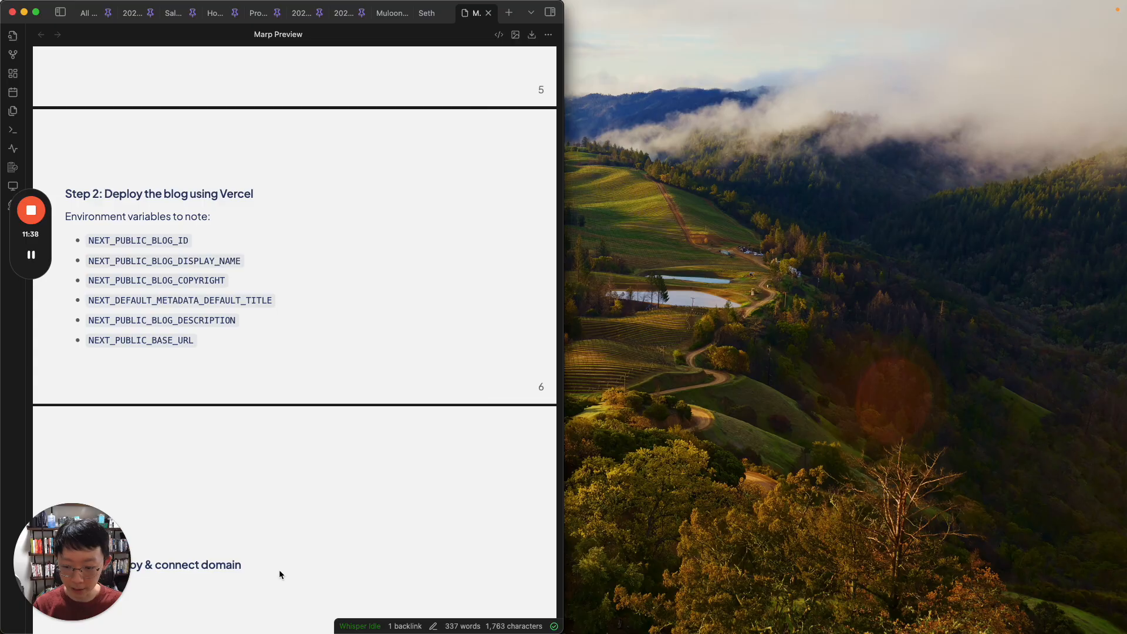
pyautogui.hotkey('ctrl', 'alt', 'Right')
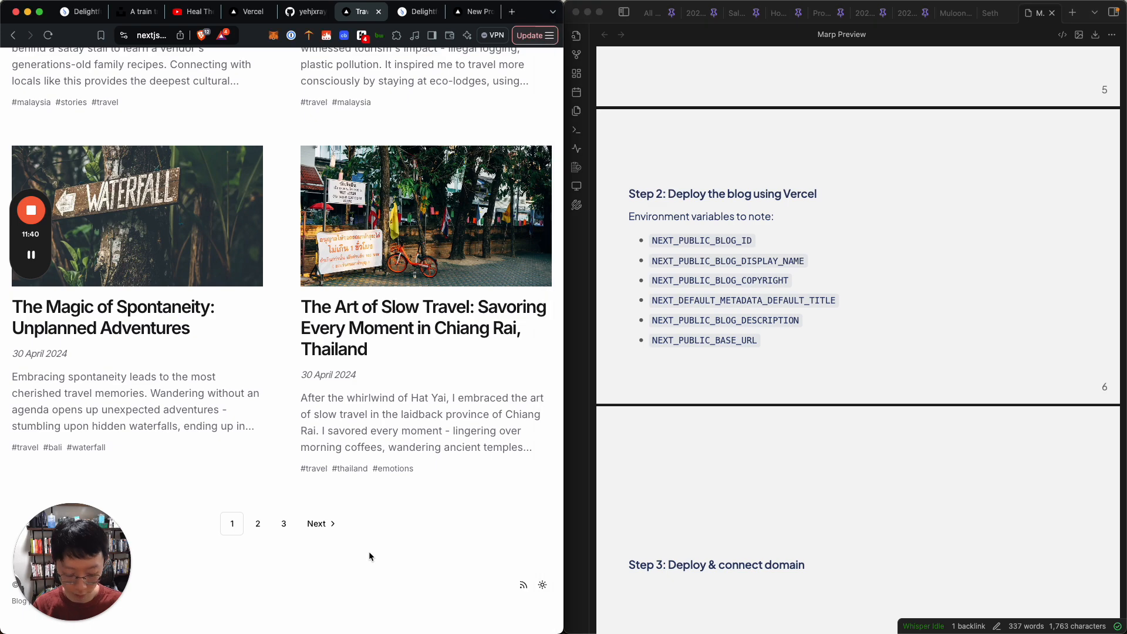
pyautogui.hotkey('ctrl', 'alt', 'Return')
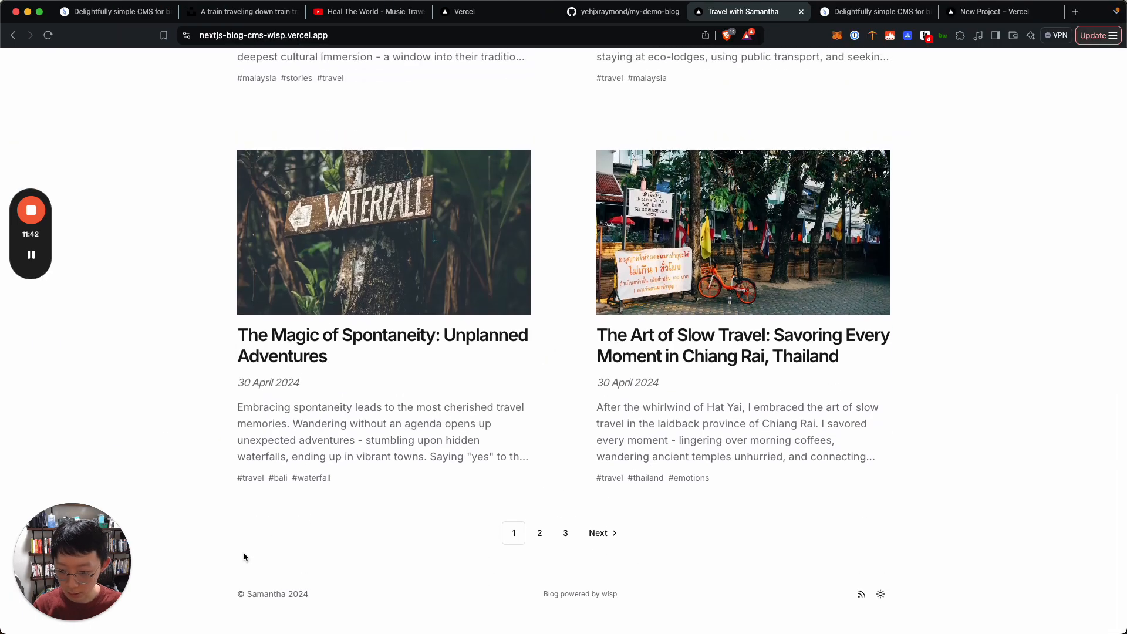
pyautogui.moveTo(239, 595); pyautogui.dragTo(321, 593)
pyautogui.click(318, 573)
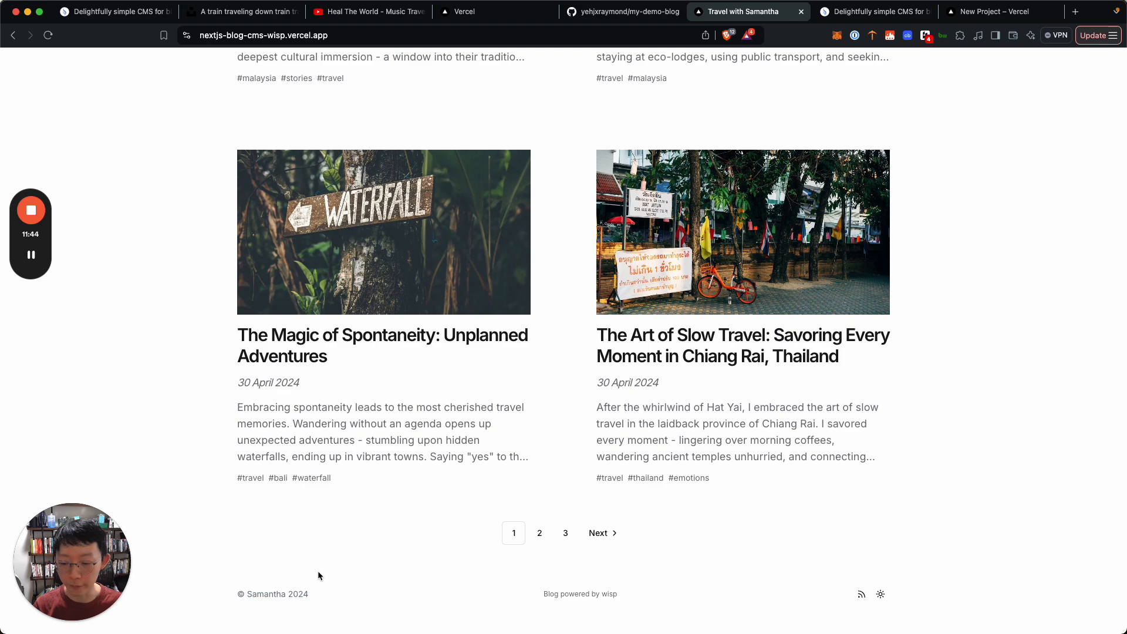
# Place the browser beside the Obsidian slides again and review the remaining environment variables down to NEXT_PUBLIC_BASE_URL
pyautogui.hotkey('ctrl', 'alt', 'Left')
pyautogui.hotkey('ctrl', 'alt', 'Left')
pyautogui.hotkey('ctrl', 'alt', 'Left')
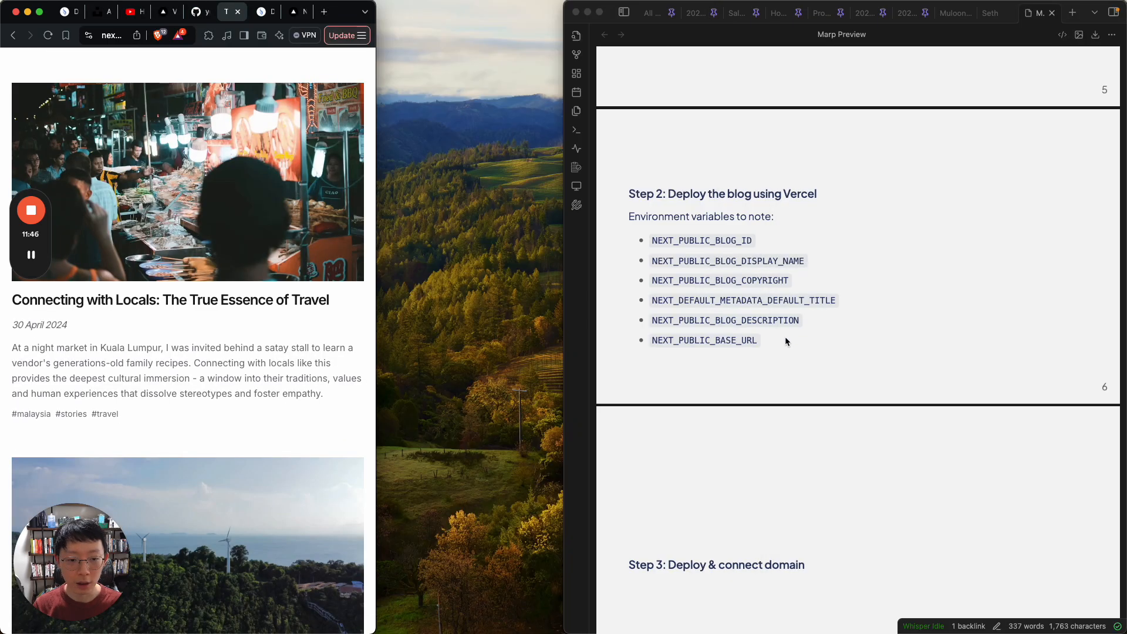
pyautogui.hotkey('ctrl', 'alt', 'Left')
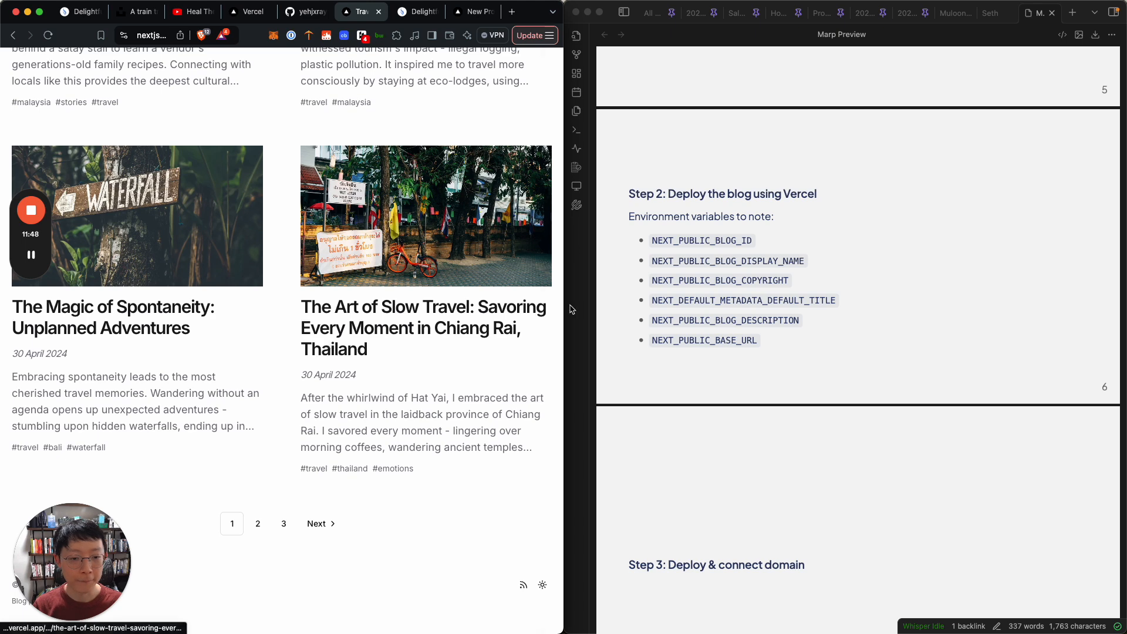
pyautogui.click(572, 310)
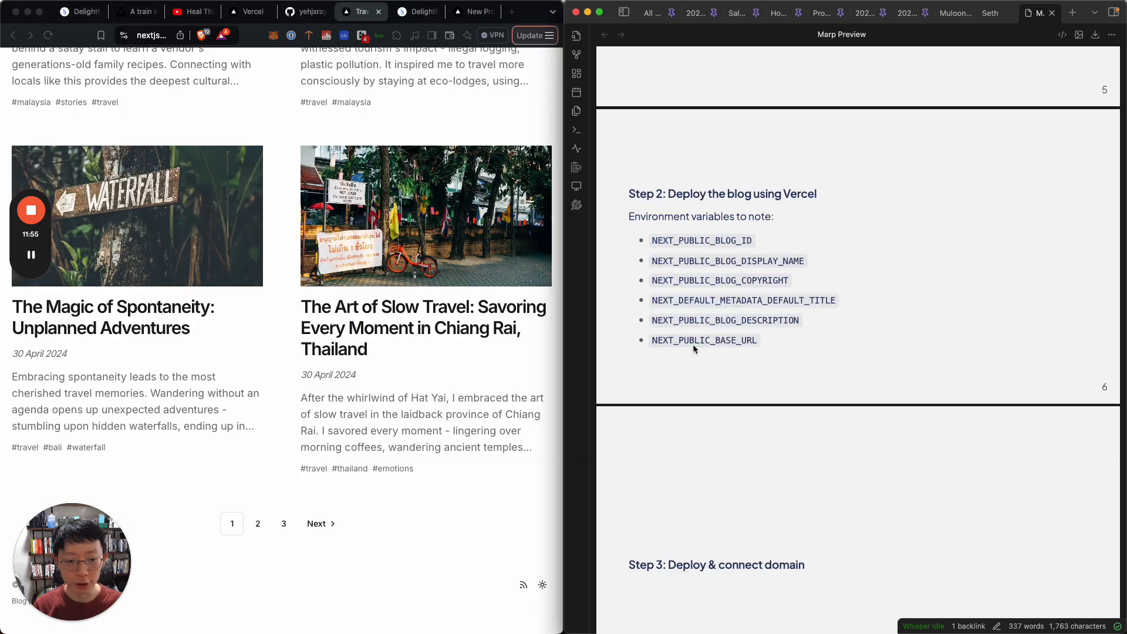
pyautogui.click(494, 410)
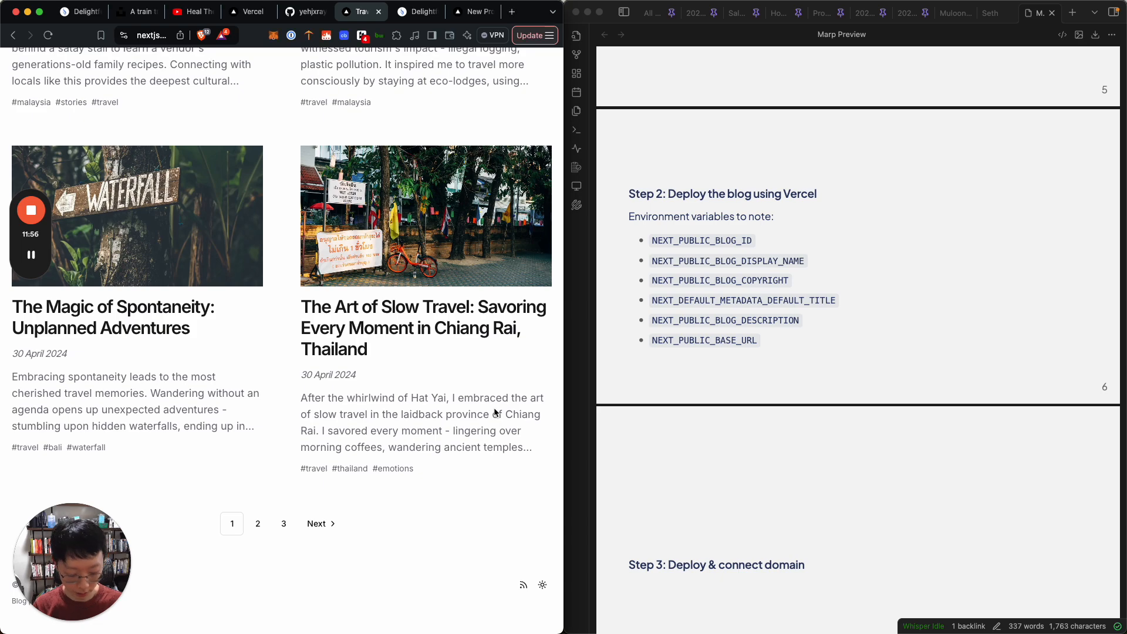
# Enlarge the browser window again and return to the beginning of the demo blog's home page
pyautogui.hotkey('ctrl', 'alt', 'Return')
pyautogui.scroll(5, 617, 437)
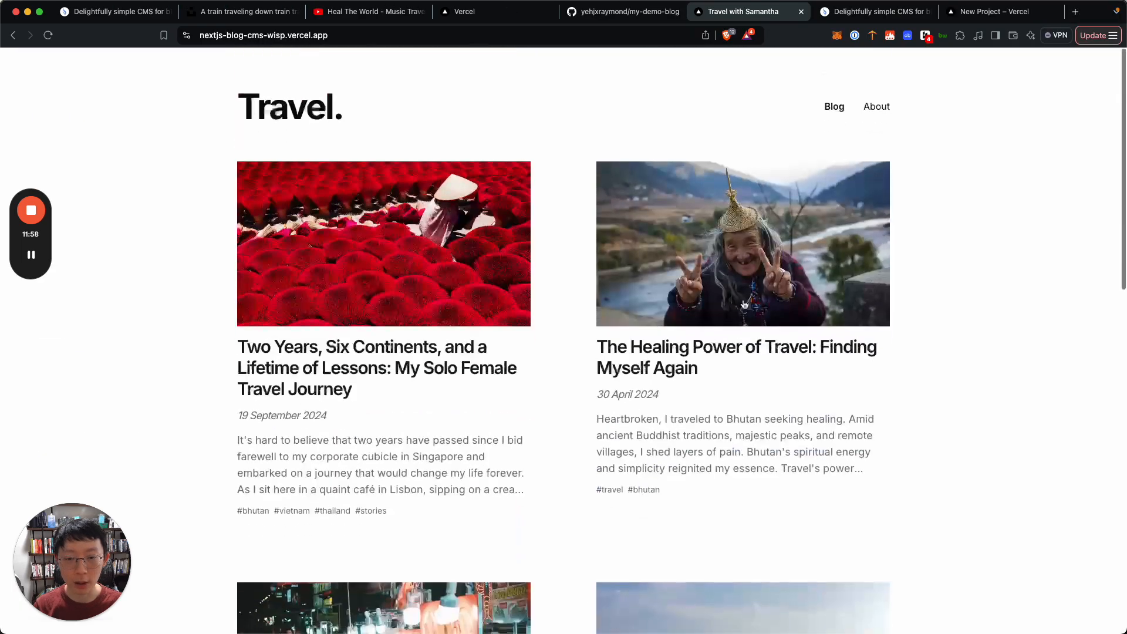
pyautogui.hotkey('ctrl', 'Up')
pyautogui.click(847, 256)
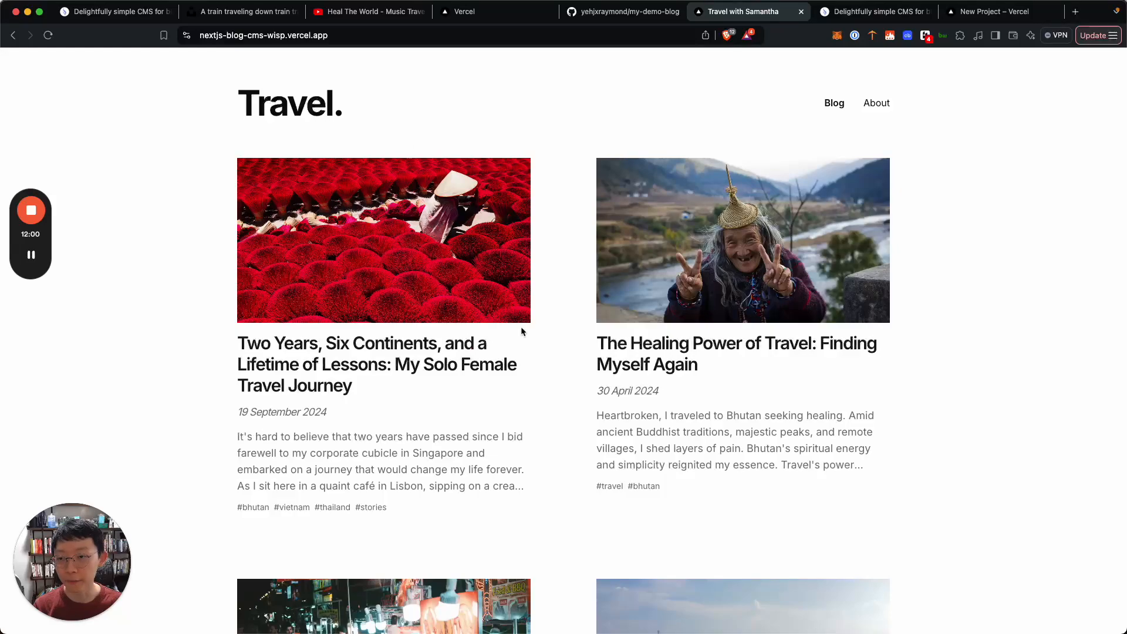
pyautogui.hotkey('ctrl', 'Up')
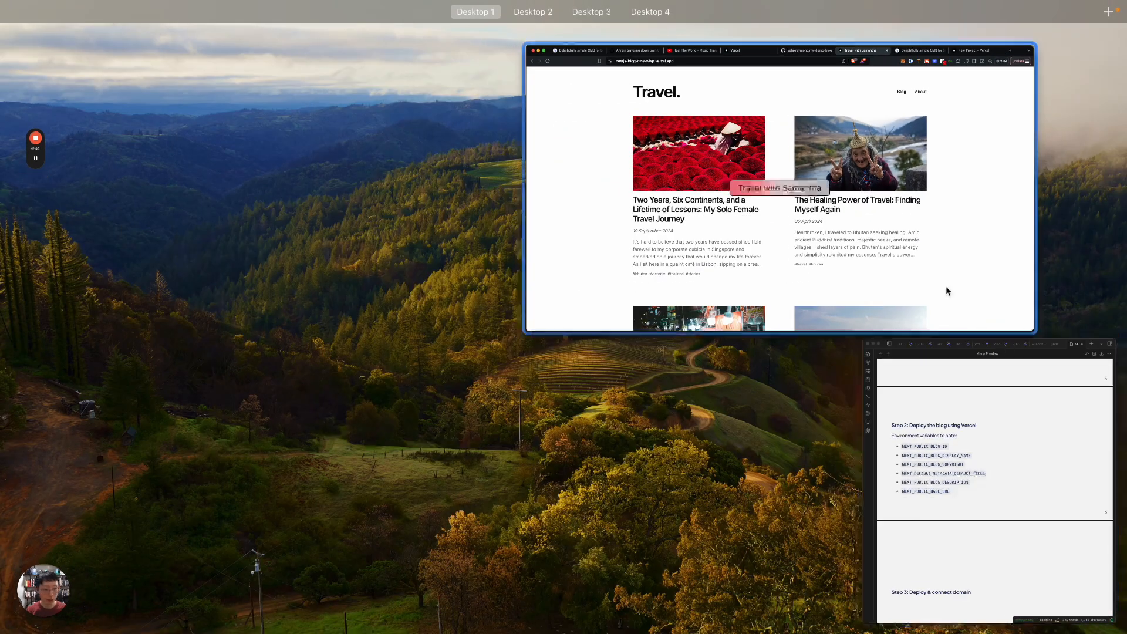
pyautogui.click(848, 276)
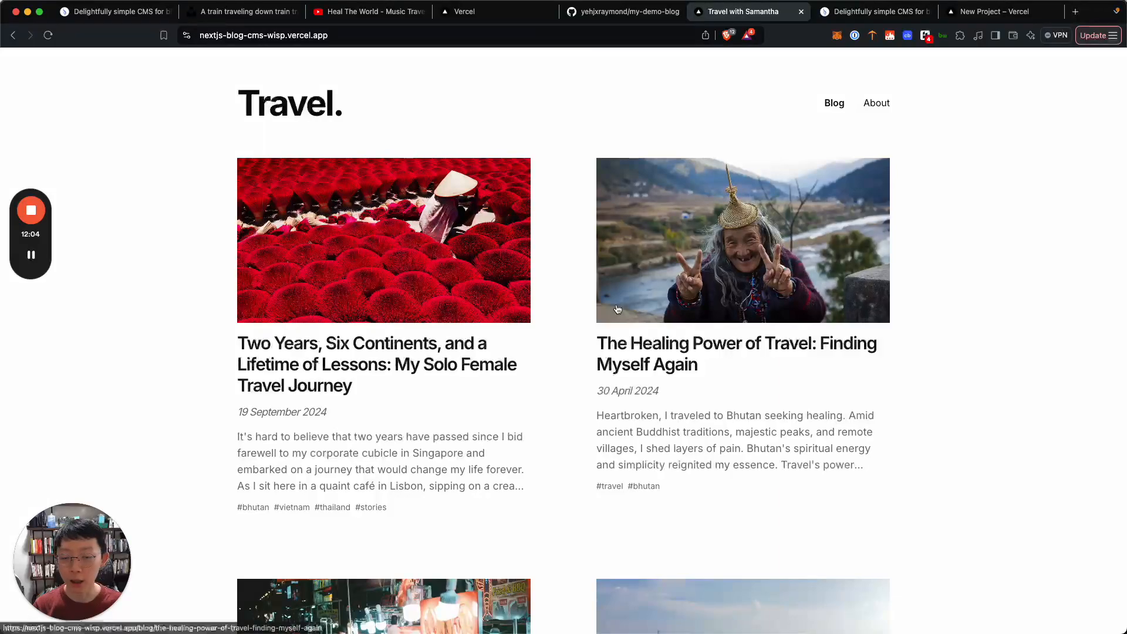
# Bring the Step 2 slide in front of the browser to review the environment variable list
pyautogui.hotkey('ctrl', 'Up')
pyautogui.click(862, 432)
pyautogui.hotkey('ctrl', 'Up')
pyautogui.click(989, 437)
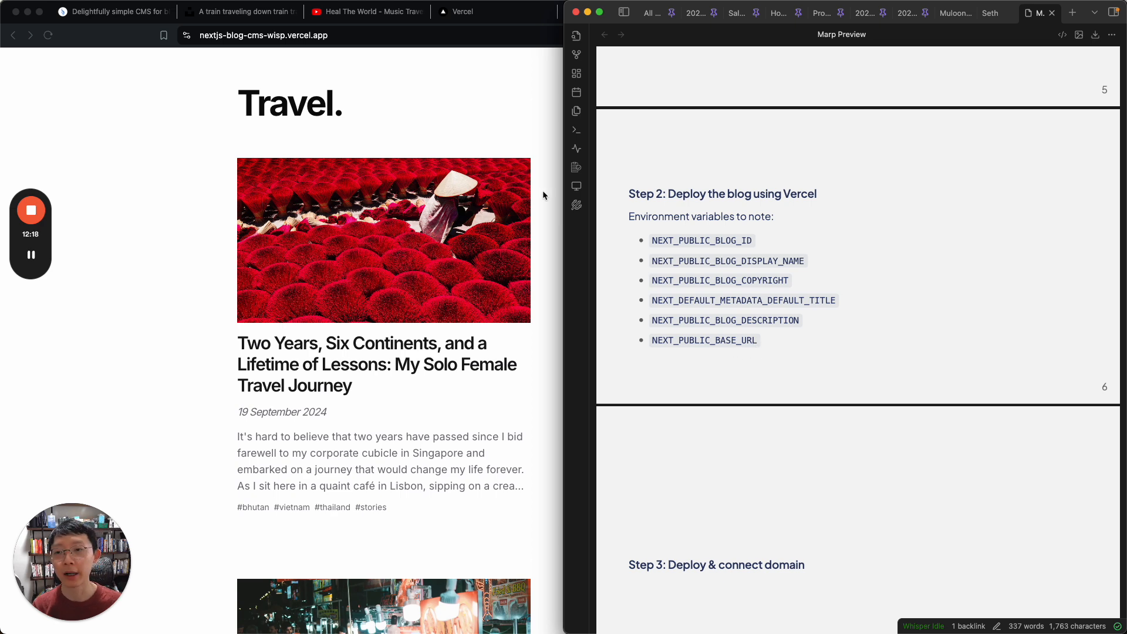
# Return to the browser and highlight the demo blog's full address as the example of a base URL
pyautogui.click(517, 129)
pyautogui.click(349, 37)
pyautogui.click(339, 36)
pyautogui.moveTo(377, 36); pyautogui.dragTo(199, 37)
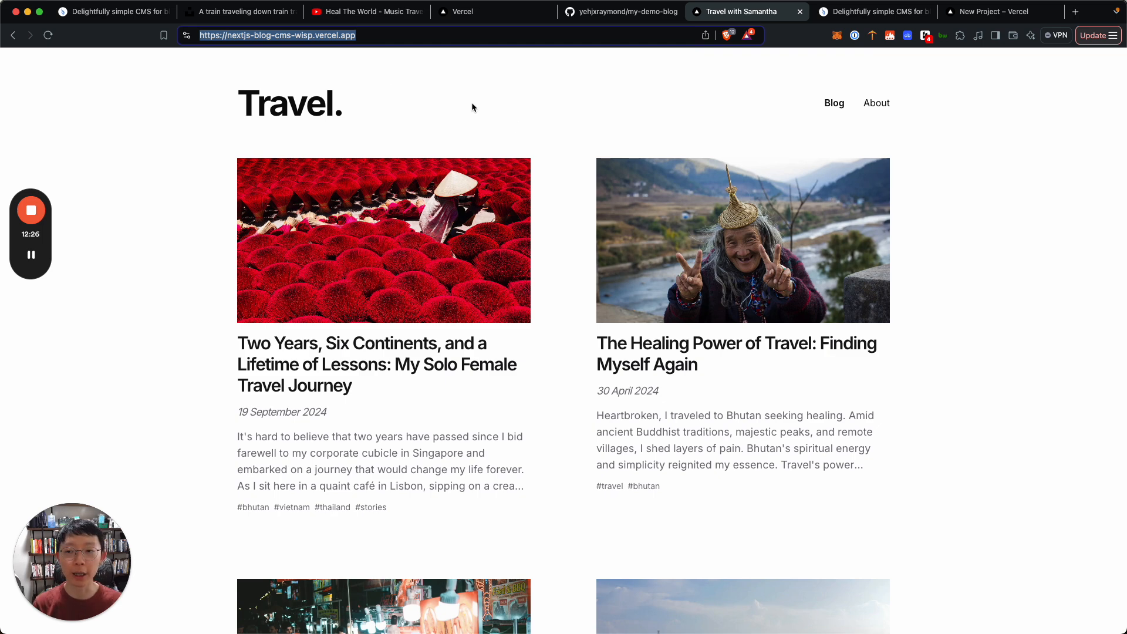
# Continue to the my-demo-blog dashboard in Vercel, visit the deployed site and highlight its address
pyautogui.click(994, 11)
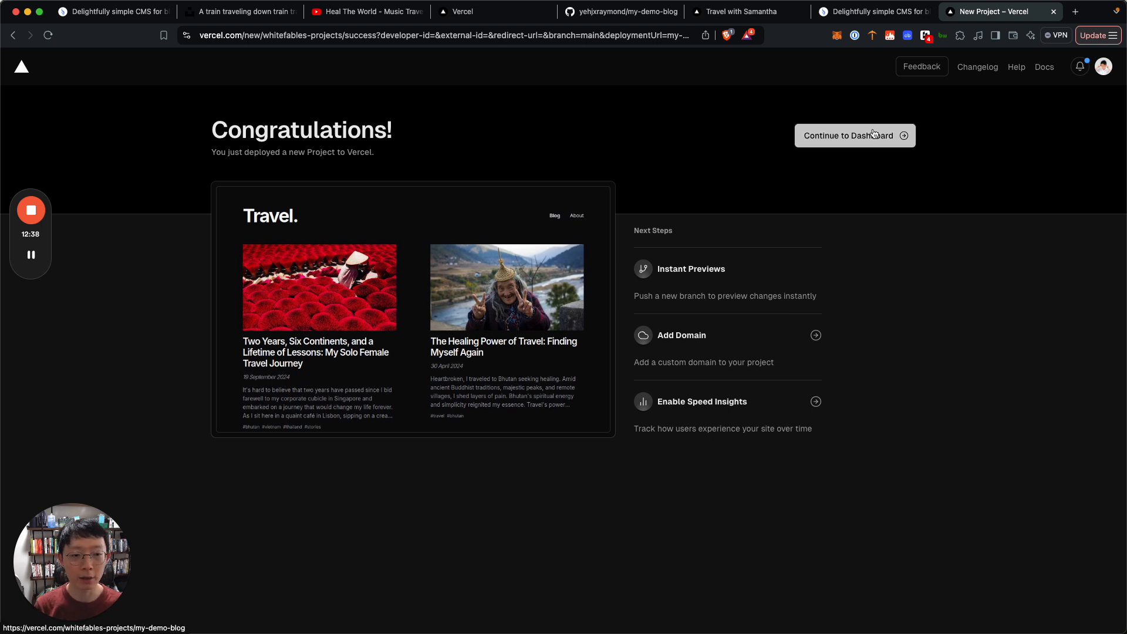
pyautogui.click(855, 136)
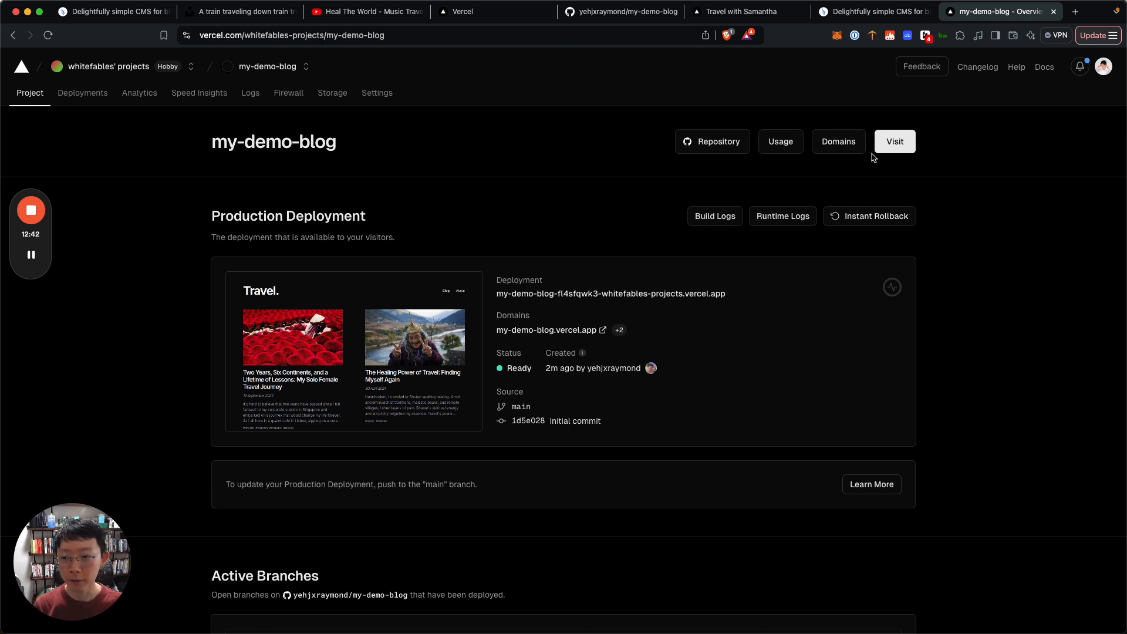
pyautogui.click(912, 142)
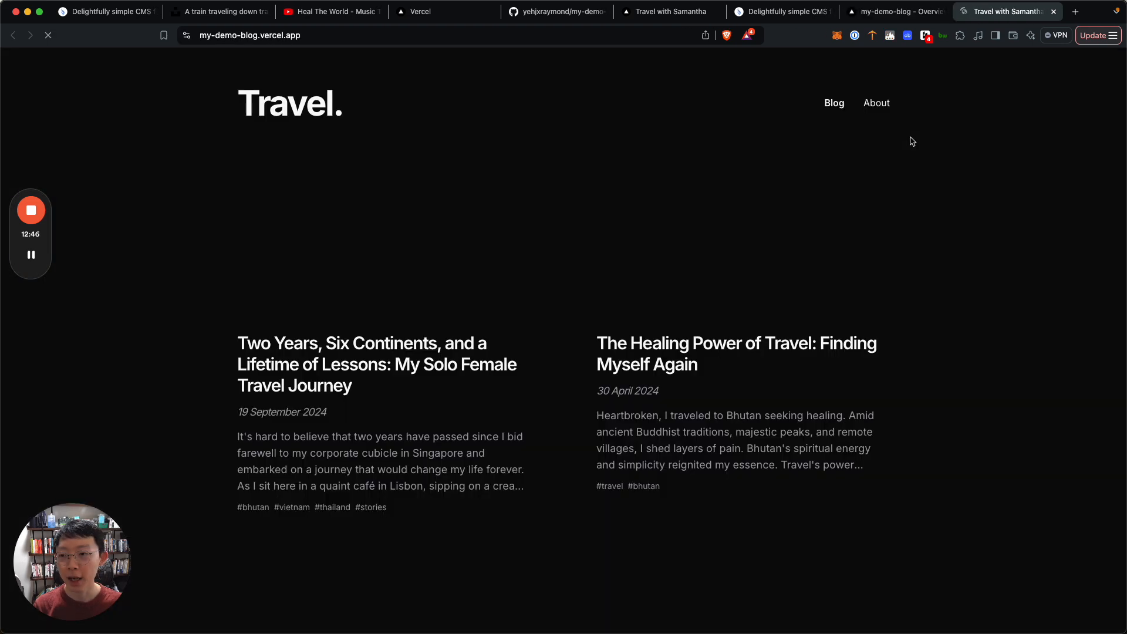
pyautogui.click(565, 38)
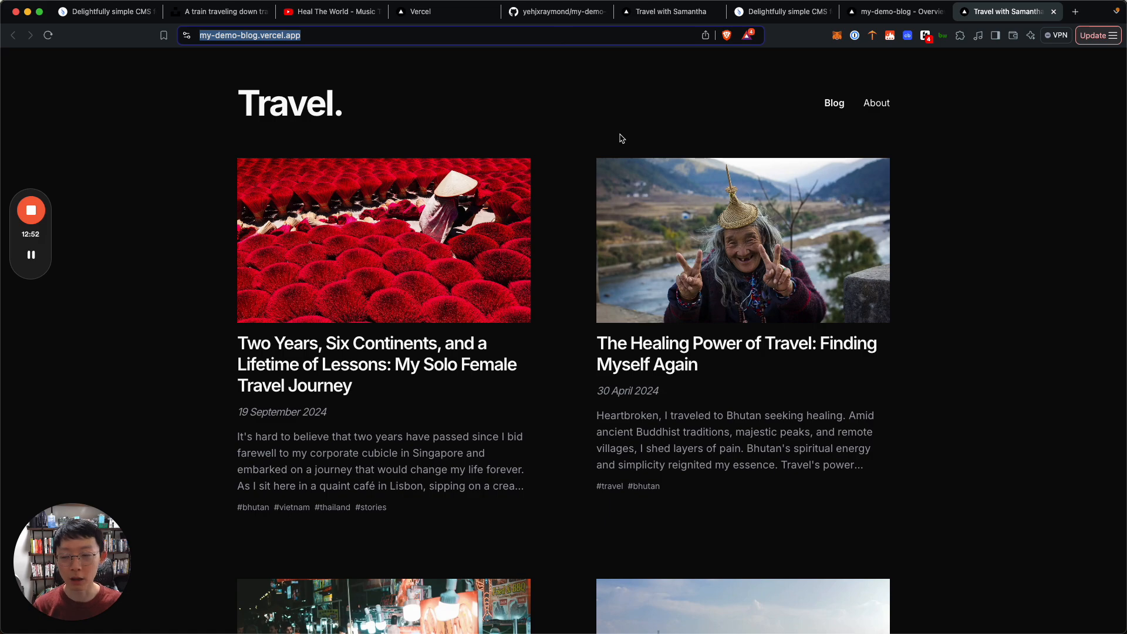
# Skim the deployed travel blog's home page and return to the my-demo-blog project overview in Vercel
pyautogui.scroll(-10, 619, 139)
pyautogui.scroll(10, 621, 139)
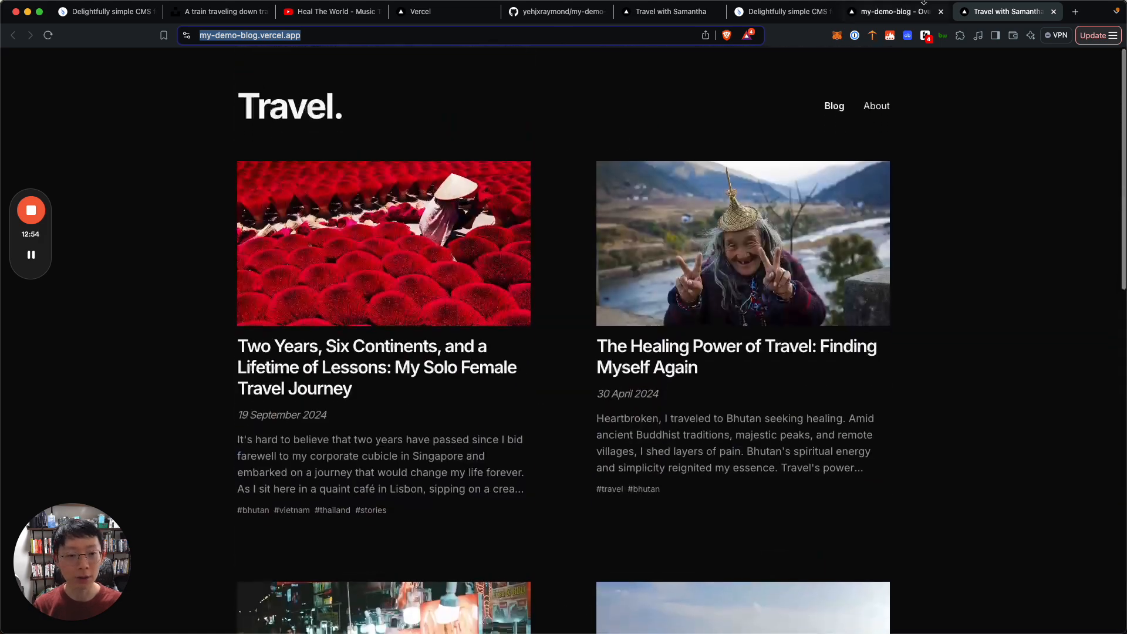
pyautogui.click(898, 11)
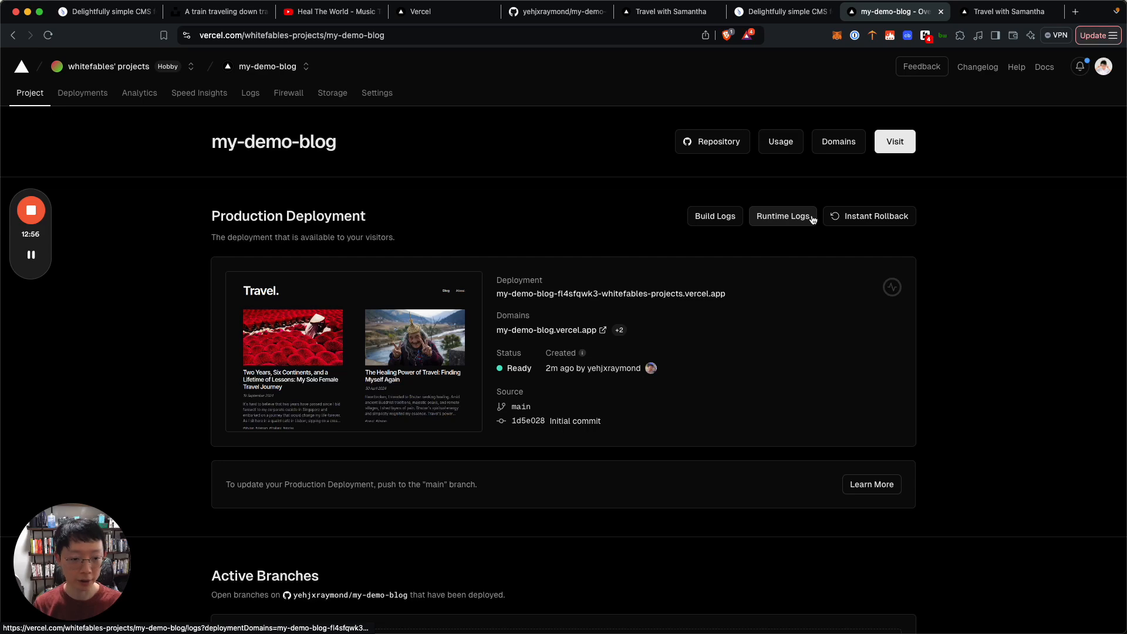
pyautogui.scroll(-6, 611, 286)
pyautogui.scroll(6, 610, 285)
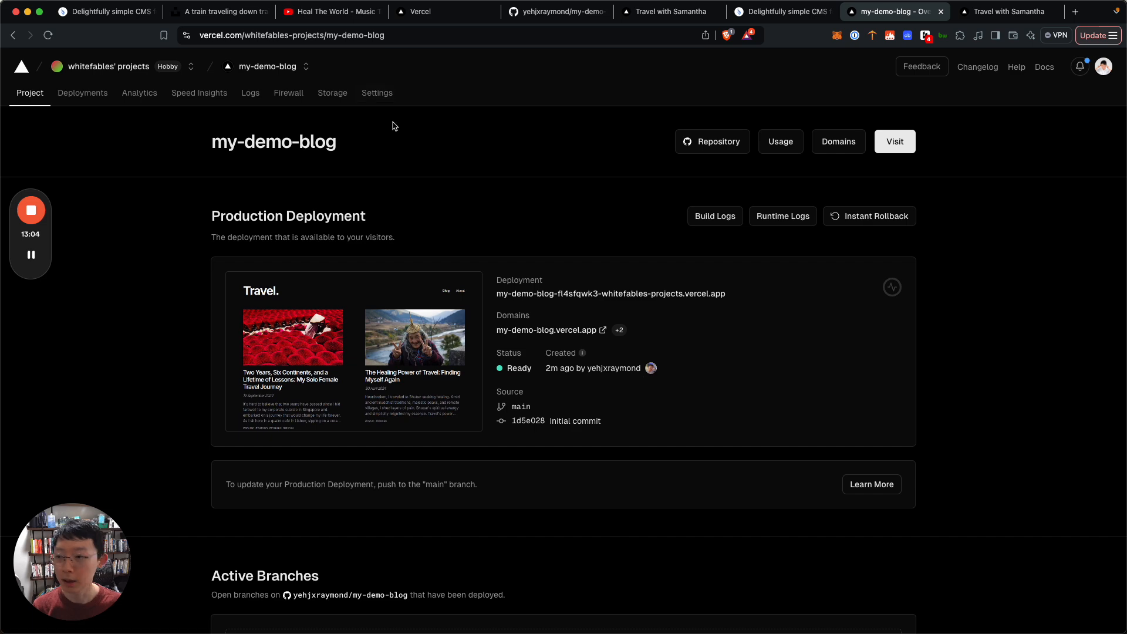
# Open the my-demo-blog project's environment variable settings and show the form for creating new variables
pyautogui.click(389, 98)
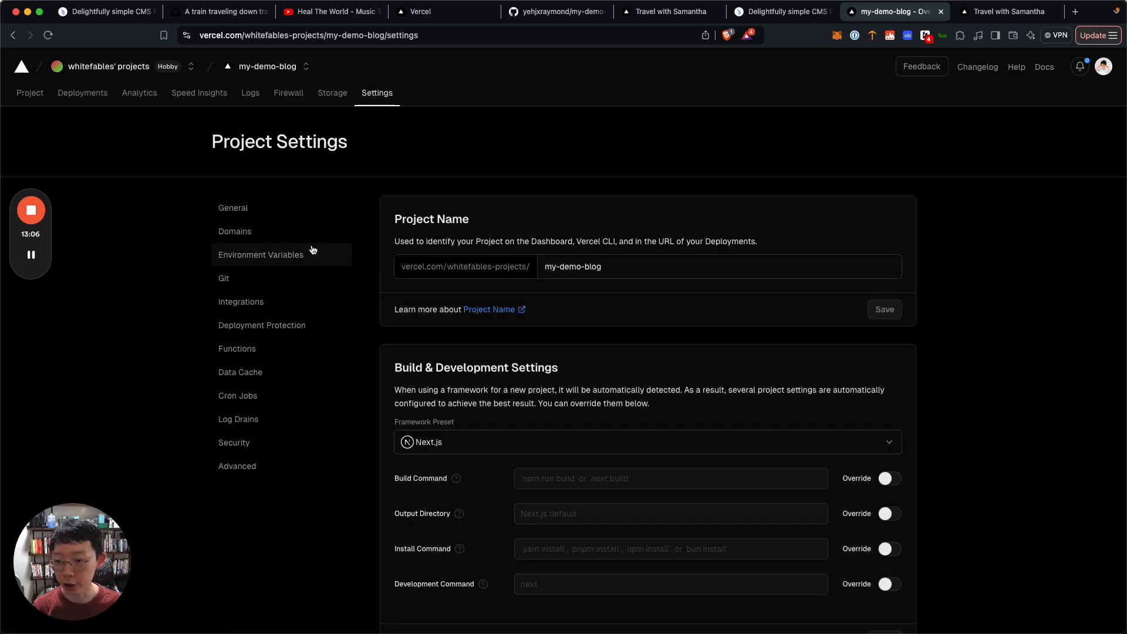
pyautogui.click(259, 255)
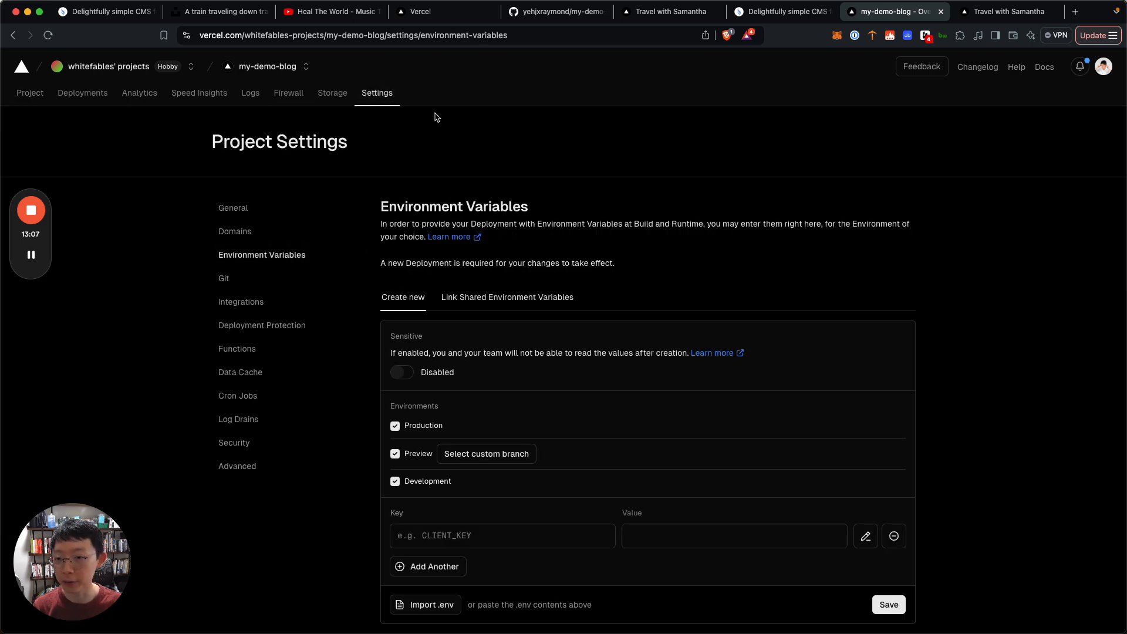
pyautogui.click(378, 94)
pyautogui.click(274, 265)
pyautogui.scroll(-5, 498, 287)
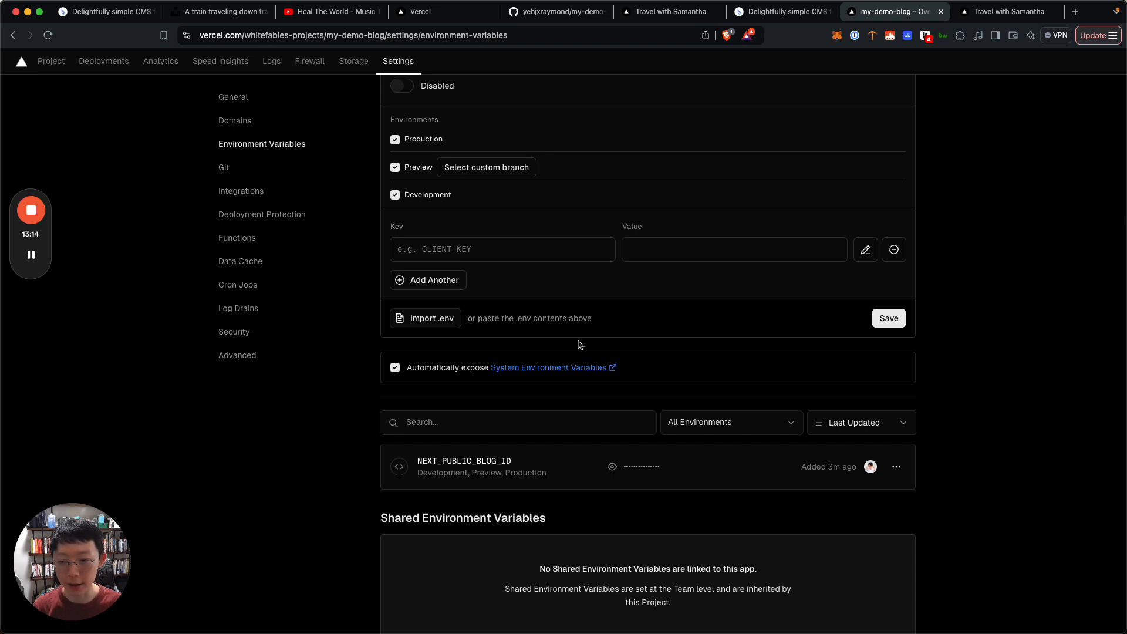
pyautogui.scroll(1, 534, 271)
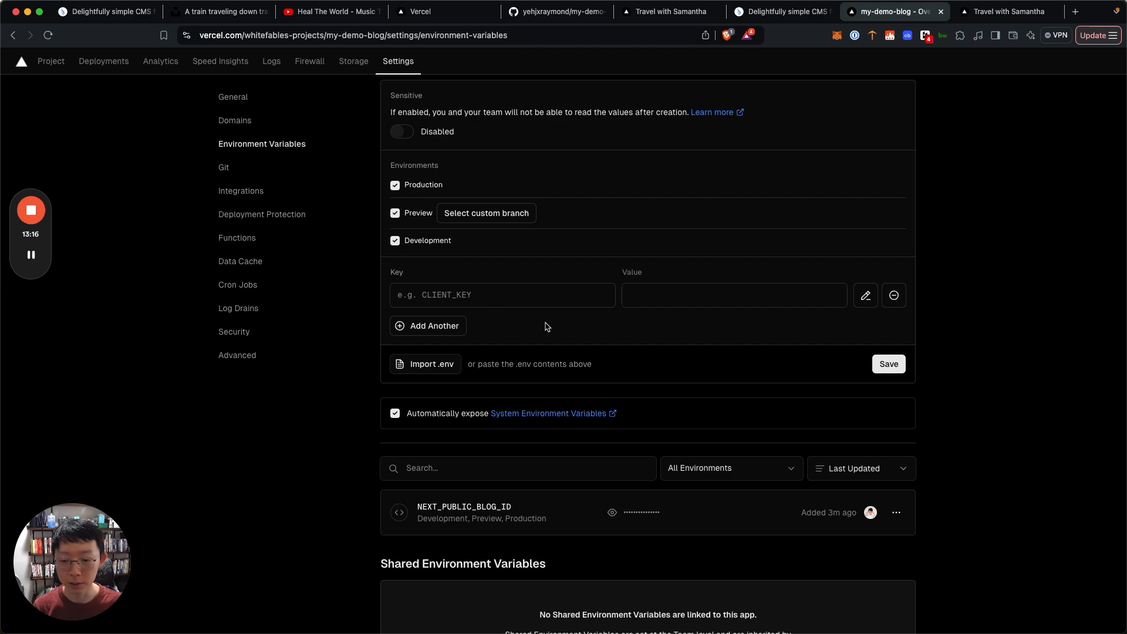
# Place the browser window side by side with the Step 2 slide listing the environment variables
pyautogui.hotkey('ctrl', 'alt', 'Left')
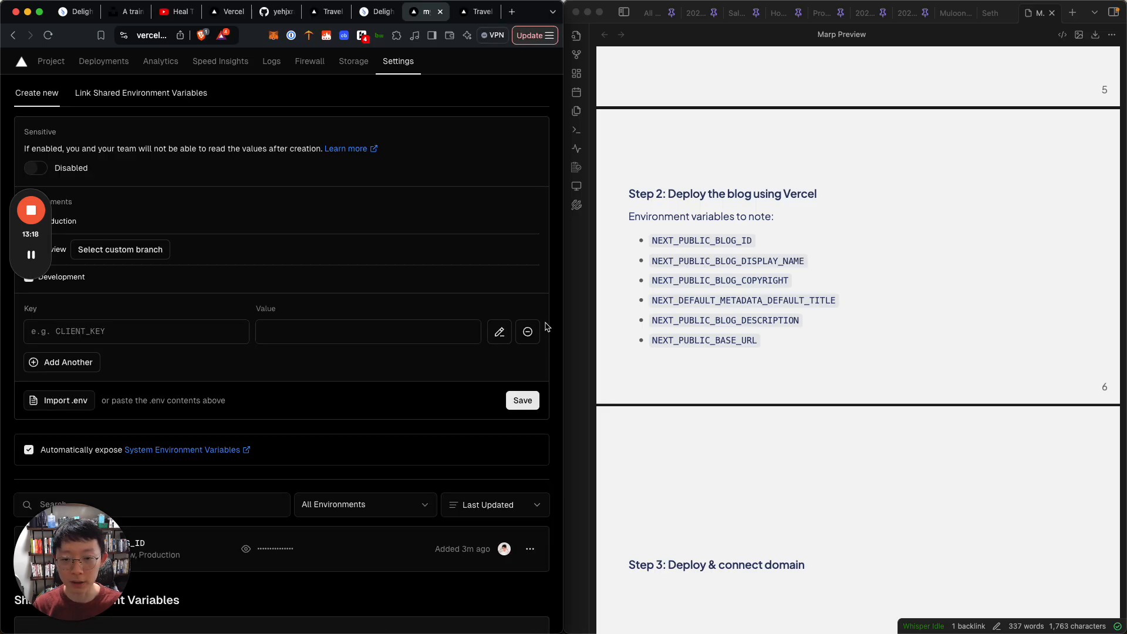
pyautogui.hotkey('ctrl', 'alt', 'Left')
pyautogui.hotkey('ctrl', 'alt', 'Left')
pyautogui.hotkey('ctrl', 'alt', 'Left')
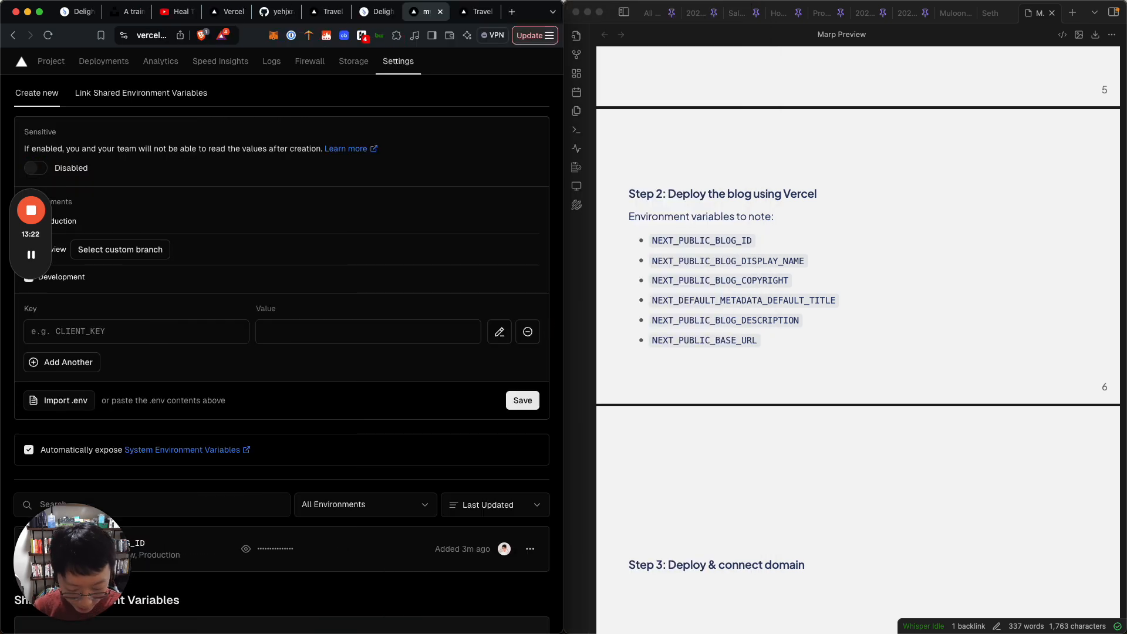
pyautogui.hotkey('ctrl', 'Up')
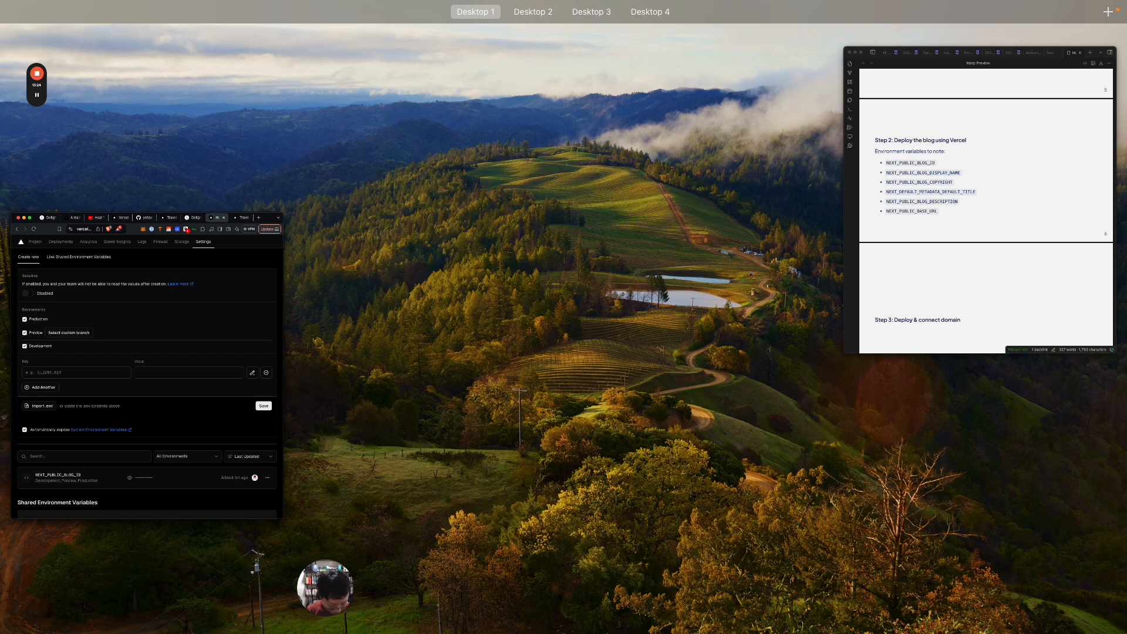
pyautogui.hotkey('ctrl', 'Up')
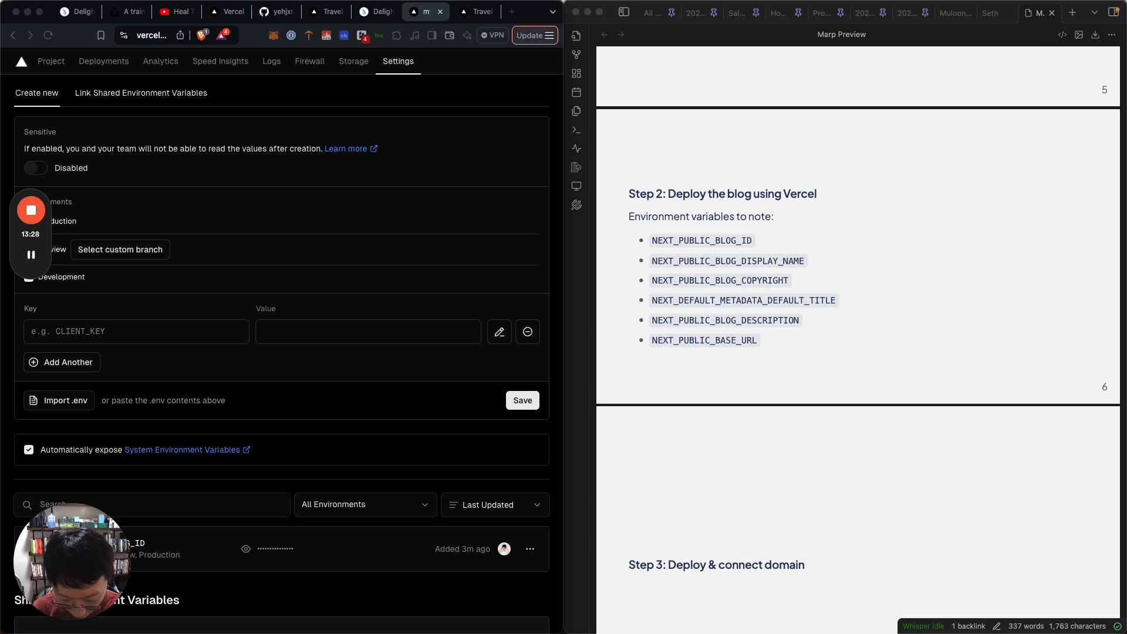
pyautogui.click(790, 340)
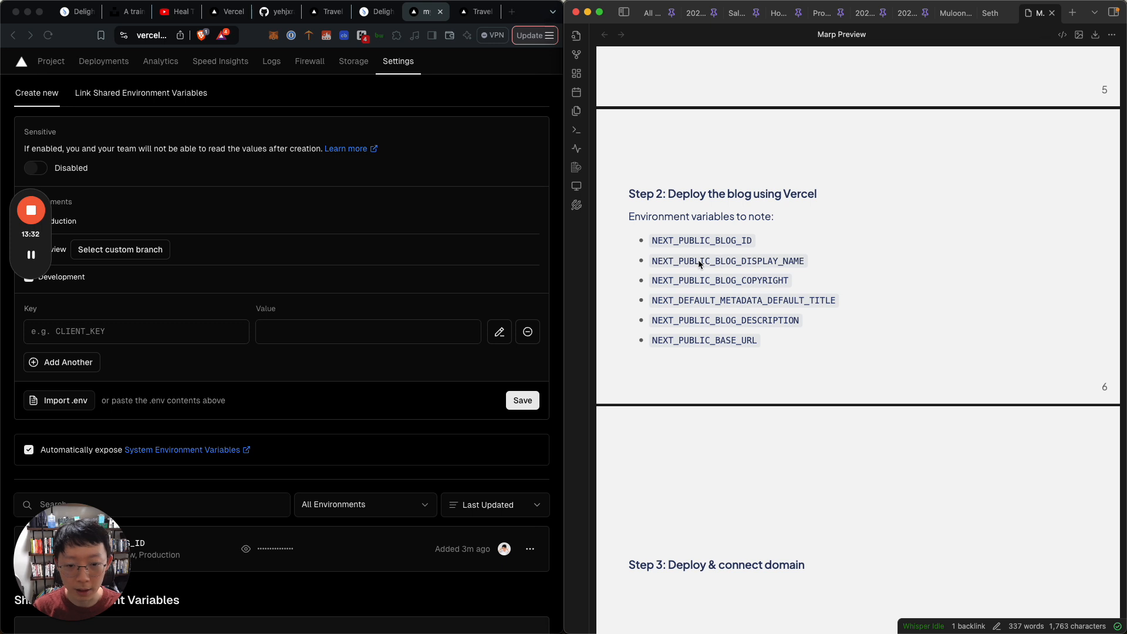
# Enter the key NEXT_PUBLIC_BLOG_DISPLAY_NAME with the value MY DEMO BLOG in the new variable row
pyautogui.press('super+Tab')
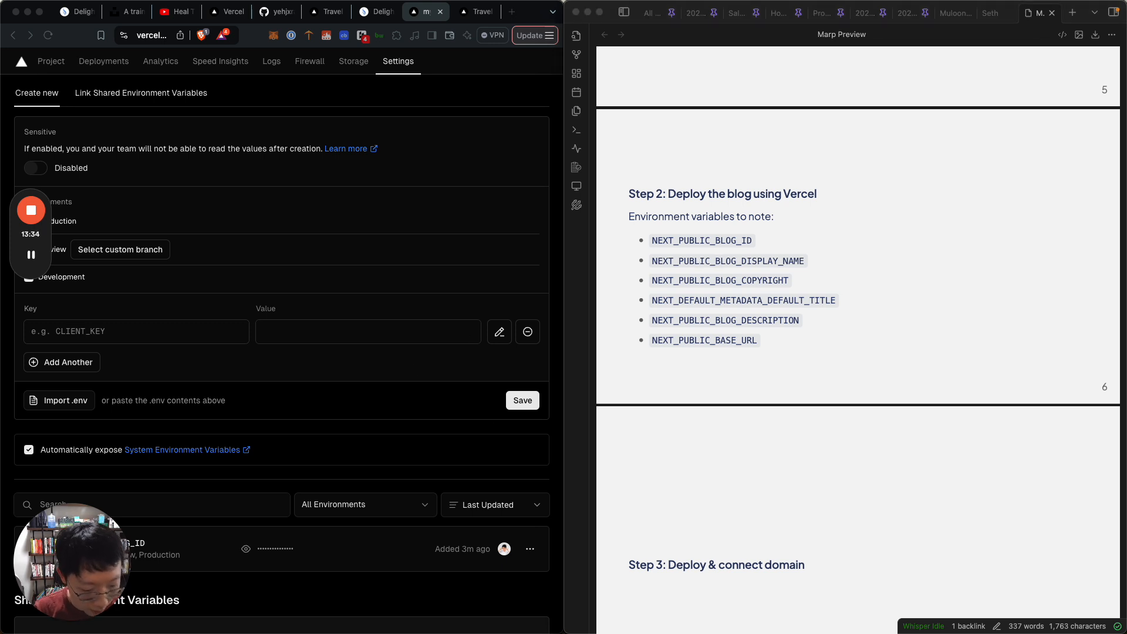
pyautogui.click(212, 320)
pyautogui.click(164, 322)
pyautogui.write('NEXT_PUBLIC_BLOG_DISPLAY_NAME')
pyautogui.click(324, 326)
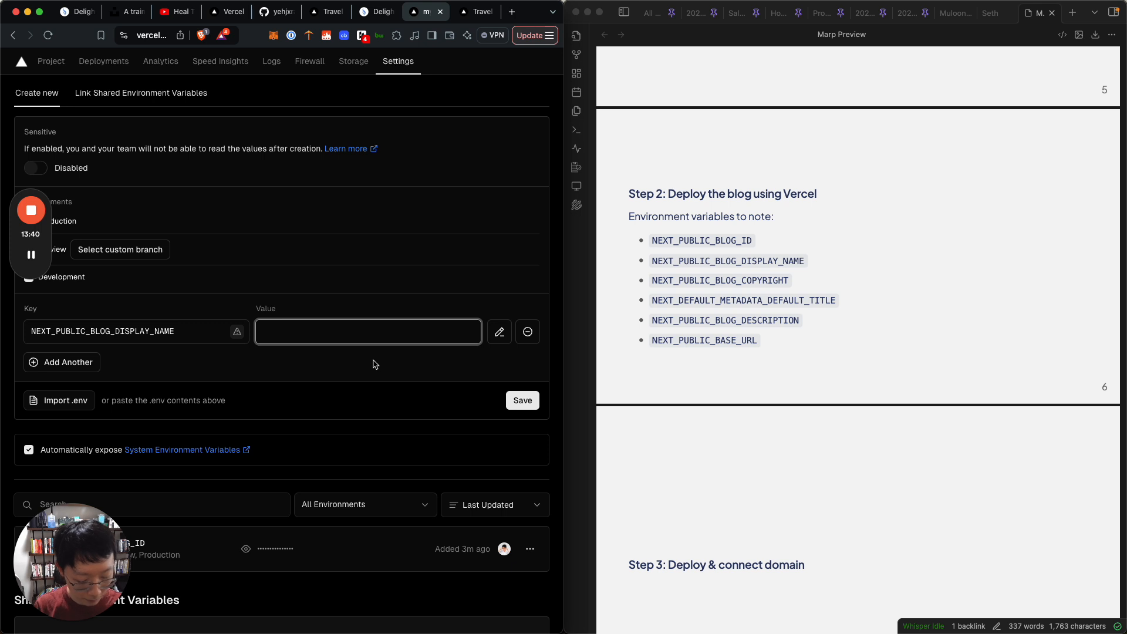
pyautogui.write('My')
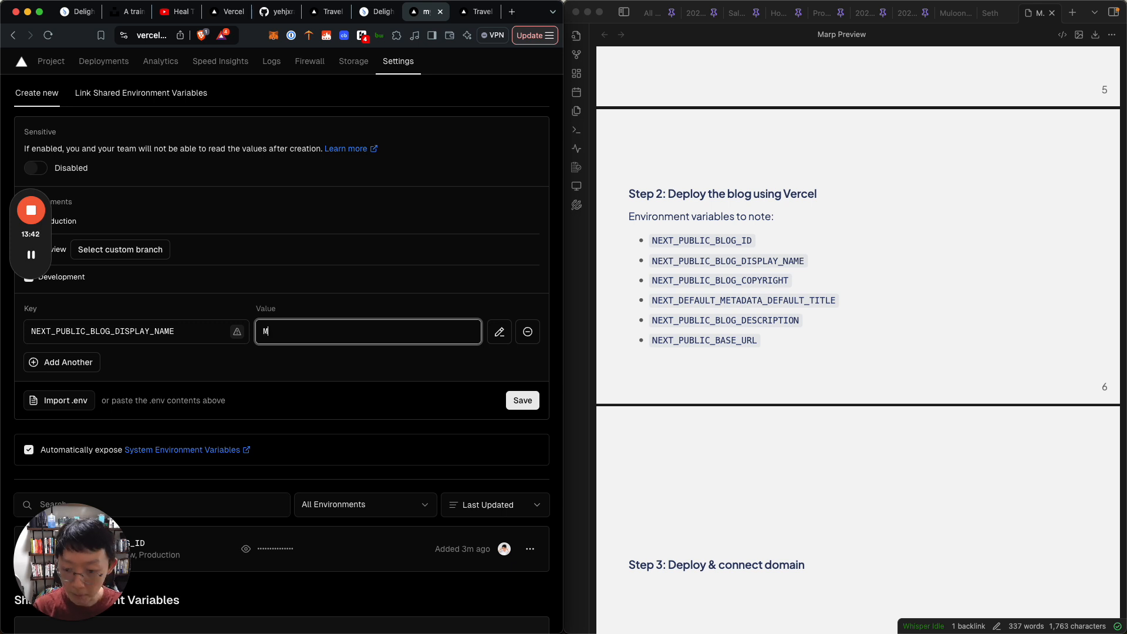
pyautogui.press('BackSpace')
pyautogui.press('BackSpace')
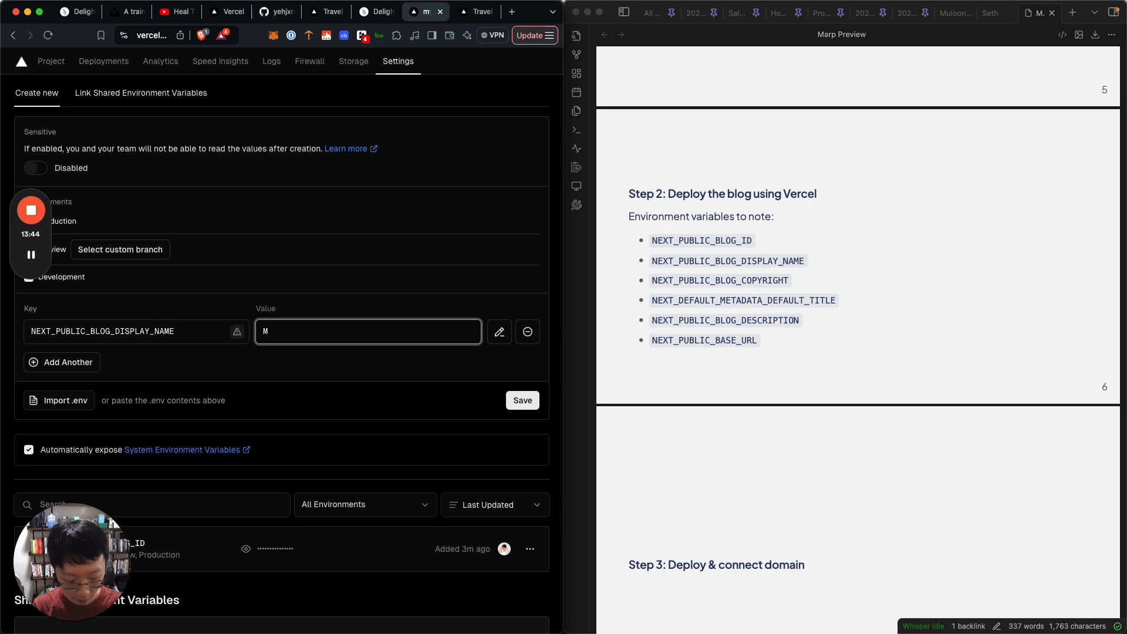
pyautogui.write('Y_DEMO_BLOG')
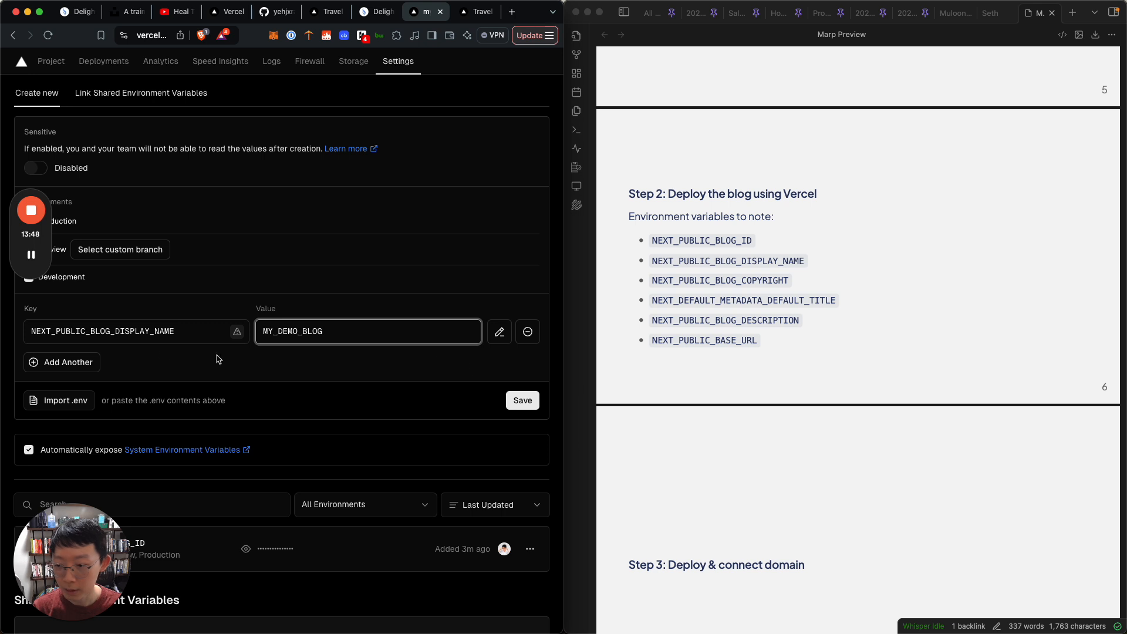
# Add a second variable with the key NEXT_PUBLIC_BLOG_COPYRIGHT and the blog owner's first name as its value
pyautogui.click(82, 361)
pyautogui.press('super+Tab')
pyautogui.click(106, 360)
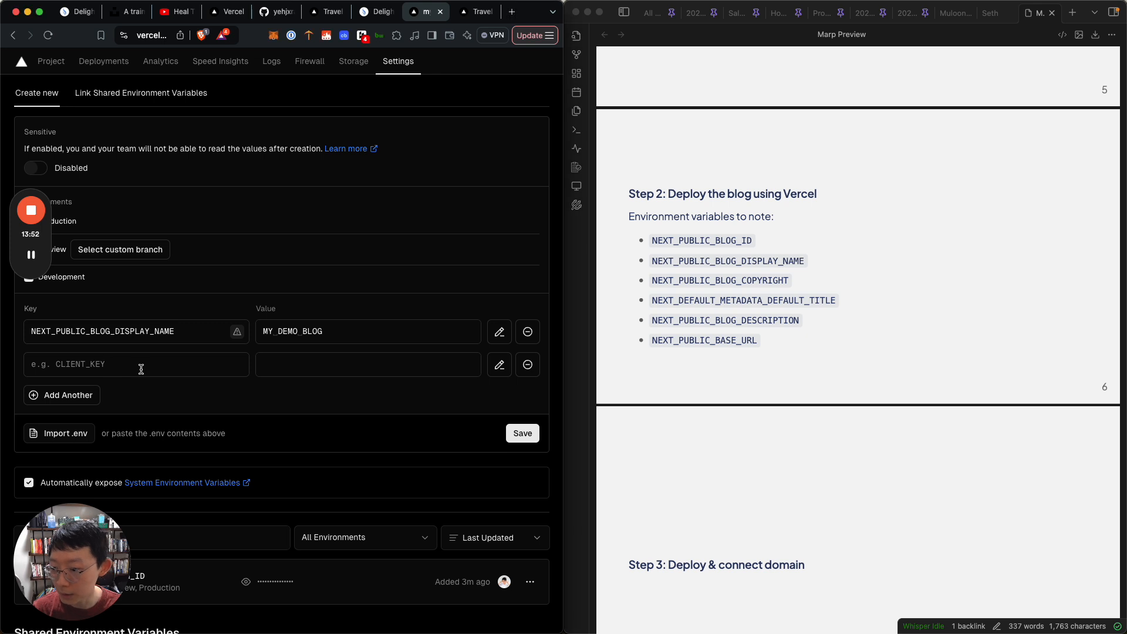
pyautogui.write('NEXT_PUBLIC_BLOG_COPYRIGHT')
pyautogui.click(310, 355)
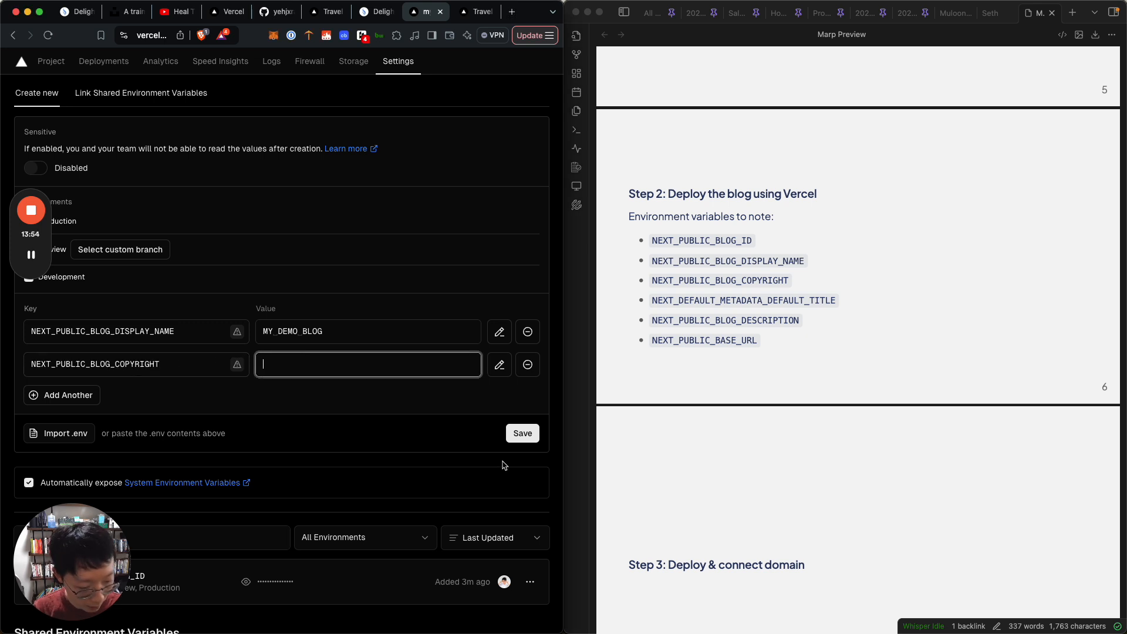
pyautogui.write('Raymond')
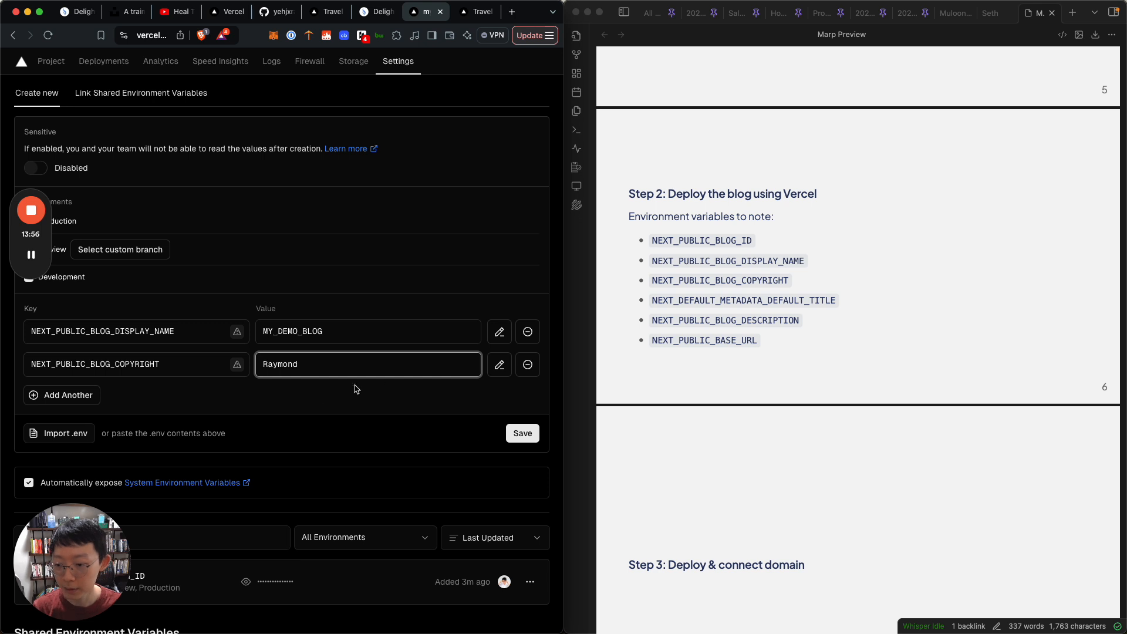
# Add a third empty variable row and change the value of NEXT_PUBLIC_BLOG_DISPLAY_NAME to GEEK OUT
pyautogui.click(66, 402)
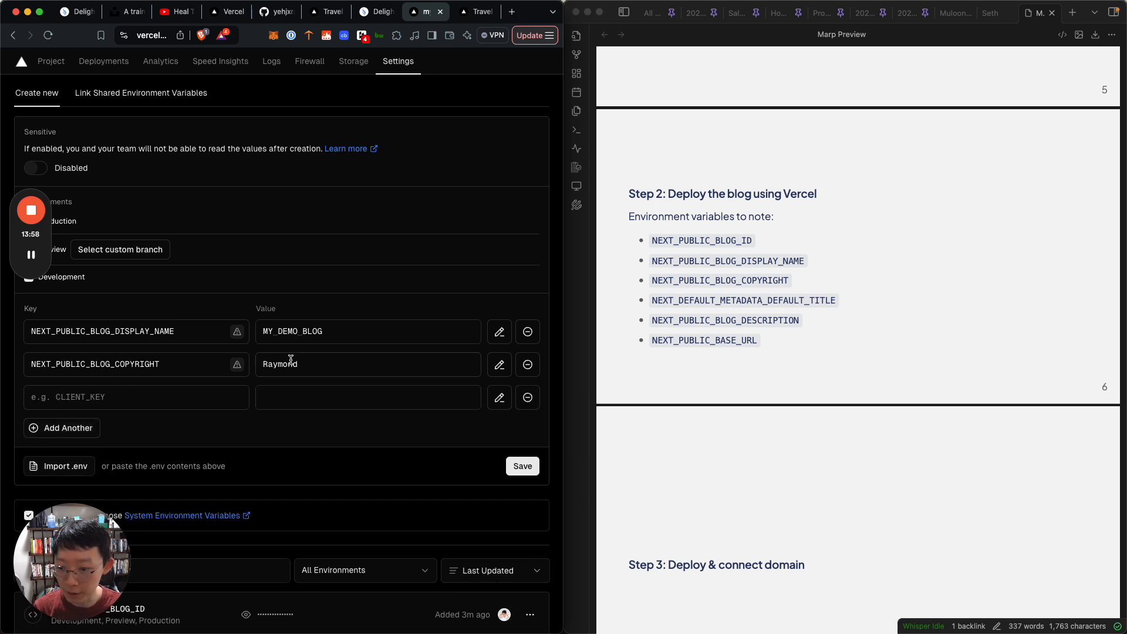
pyautogui.click(325, 335)
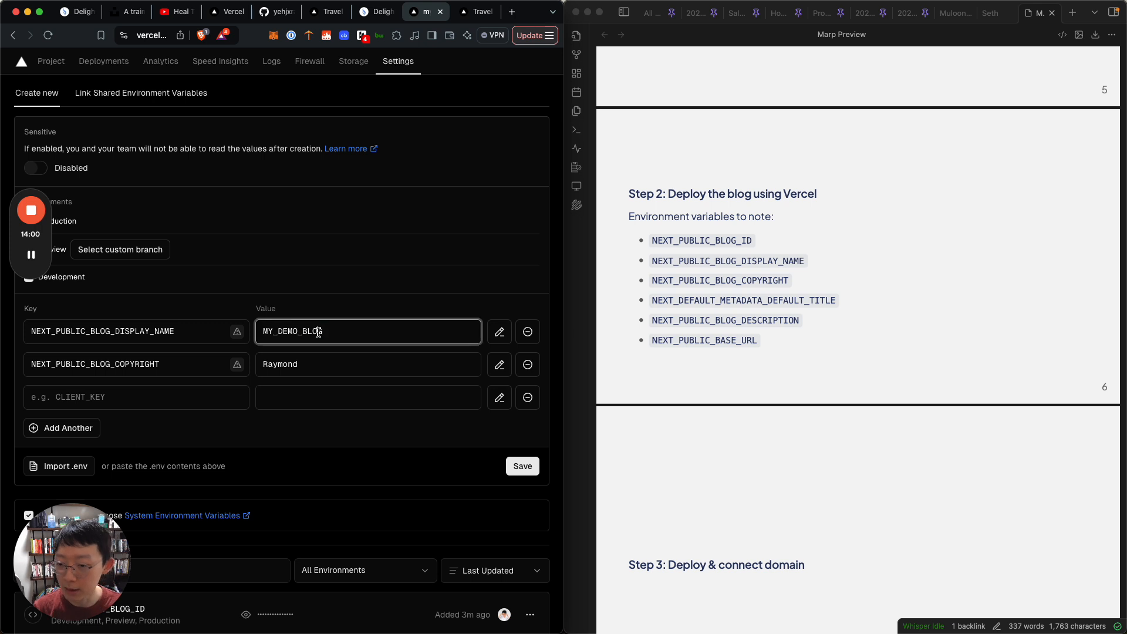
pyautogui.press('super+a')
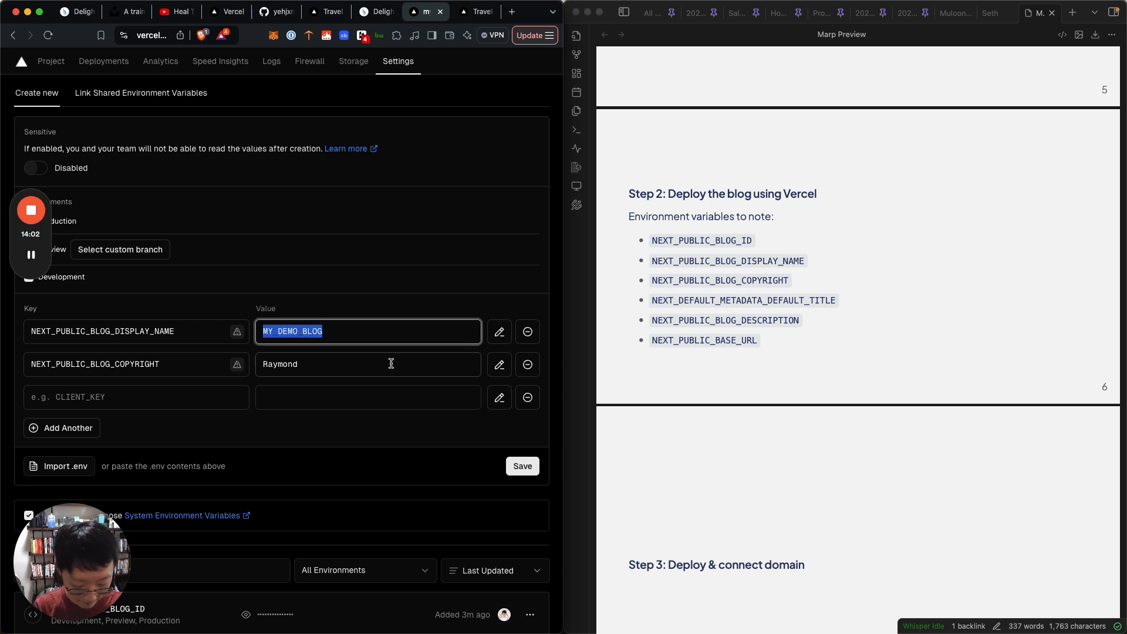
pyautogui.write('GEE')
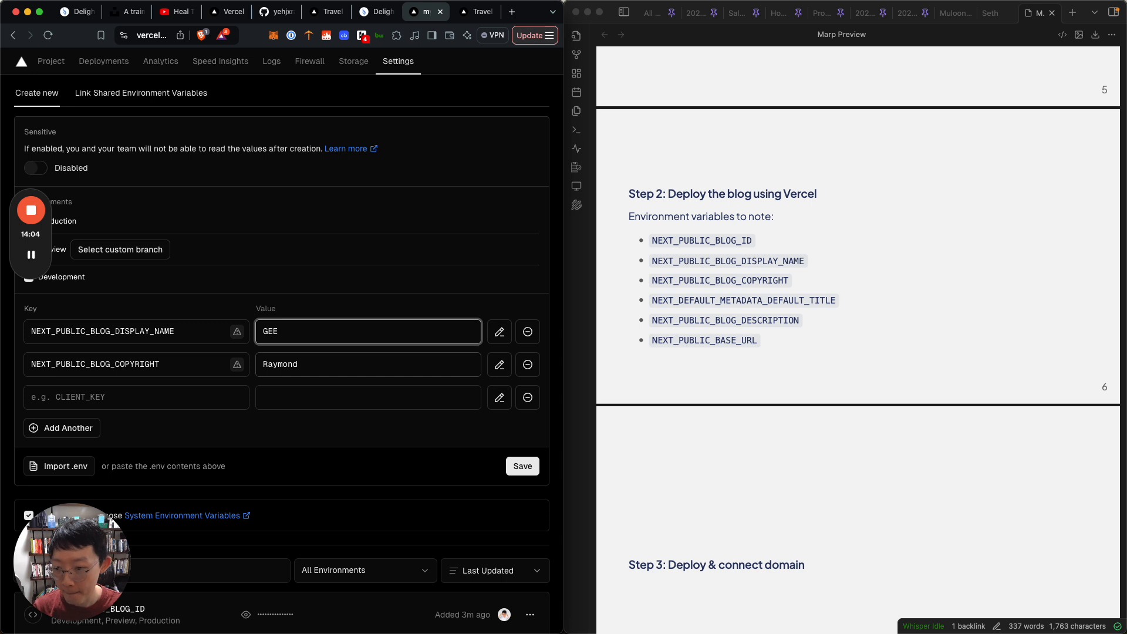
pyautogui.write('K OUT')
pyautogui.click(448, 463)
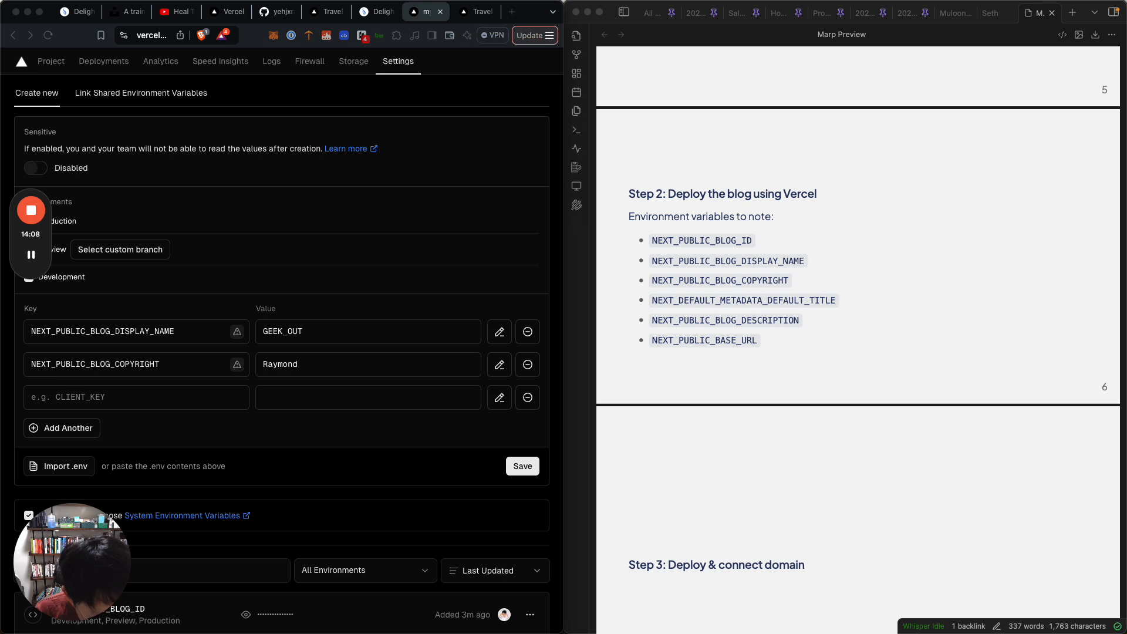
# Fill the third row with NEXT_DEFAULT_METADATA_DEFAULT_TITLE and the value "Learning technologies with" followed by the blog owner's first name
pyautogui.click(199, 398)
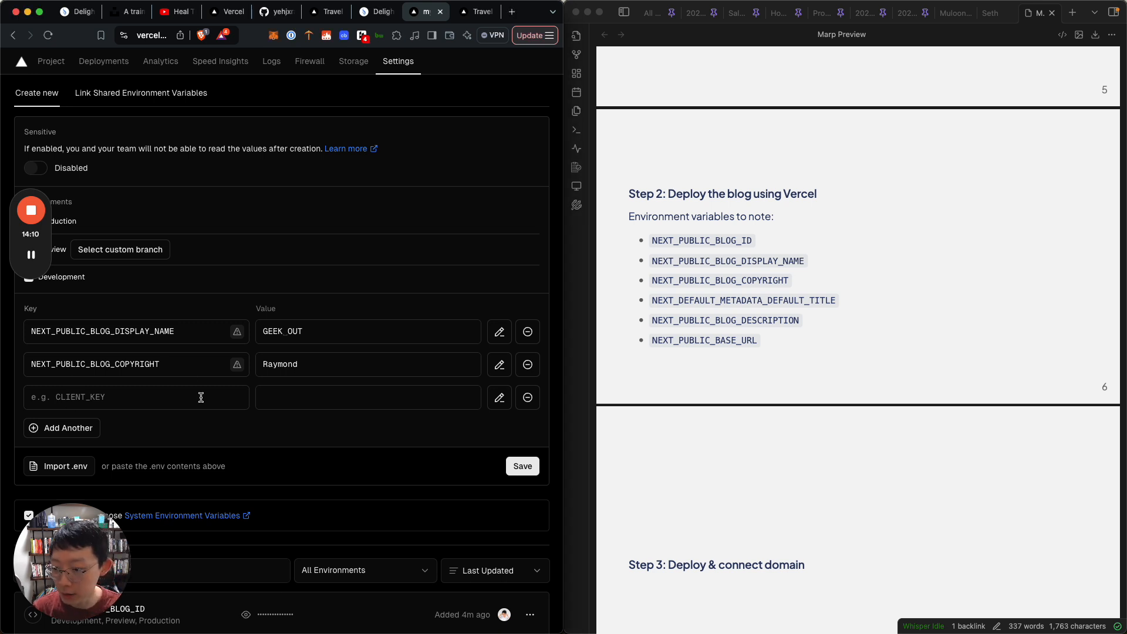
pyautogui.write('NEXT_DEFAULT_METADATA_DEFAULT_TITLE')
pyautogui.click(318, 398)
pyautogui.write('Learning te')
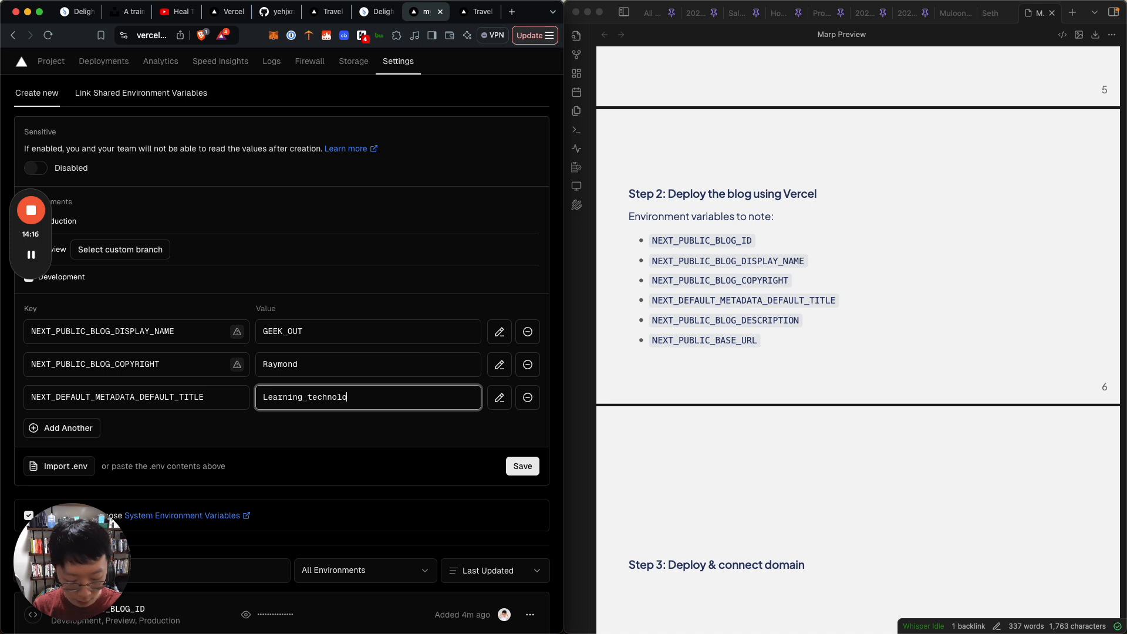
pyautogui.write('chnologies with Raymond')
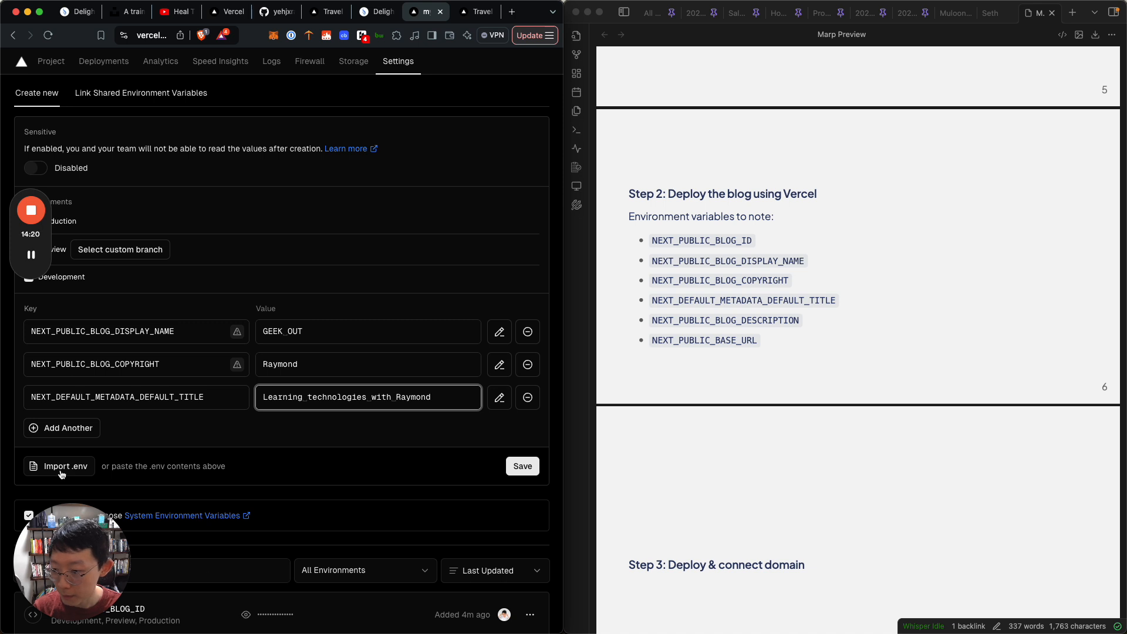
# Add a fourth variable NEXT_PUBLIC_BLOG_DESCRIPTION with the value "Learn how to code and all with" followed by the blog owner's first name
pyautogui.click(59, 430)
pyautogui.press('super+Tab')
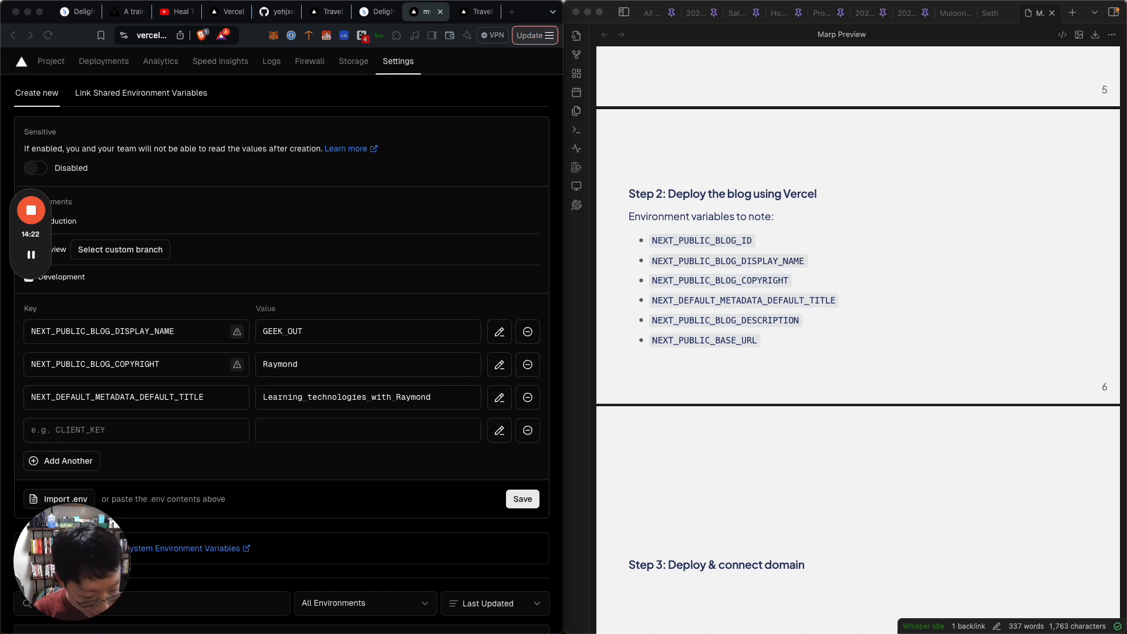
pyautogui.press('super+Tab')
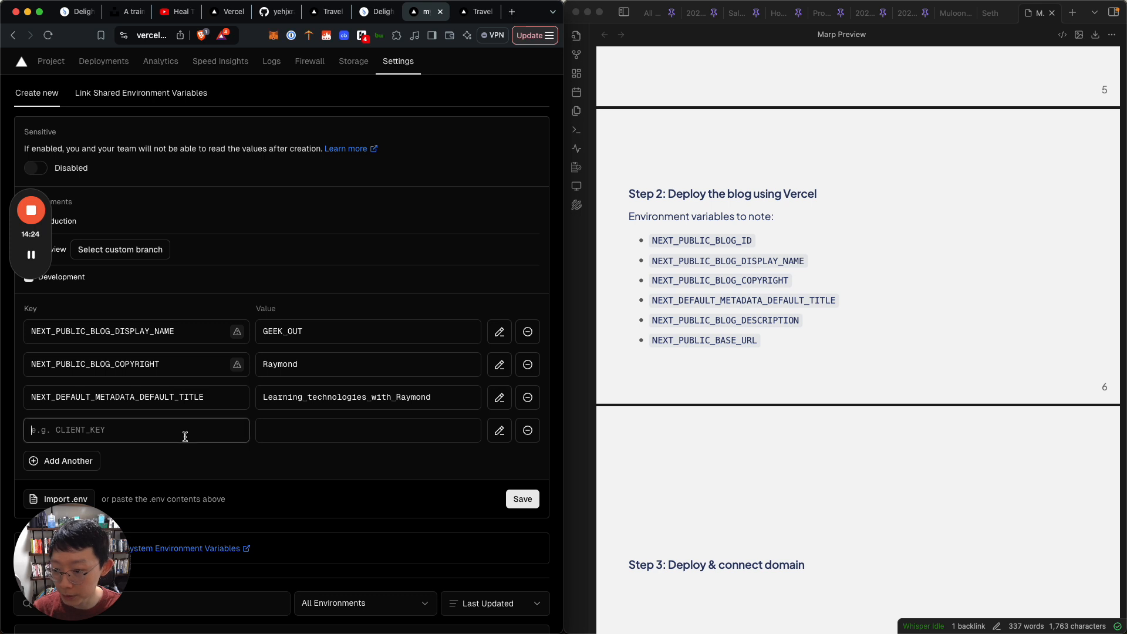
pyautogui.click(184, 433)
pyautogui.write('NEXT_PUBLIC_BLOG_DESCRIPTION')
pyautogui.click(347, 432)
pyautogui.write('Learn ho')
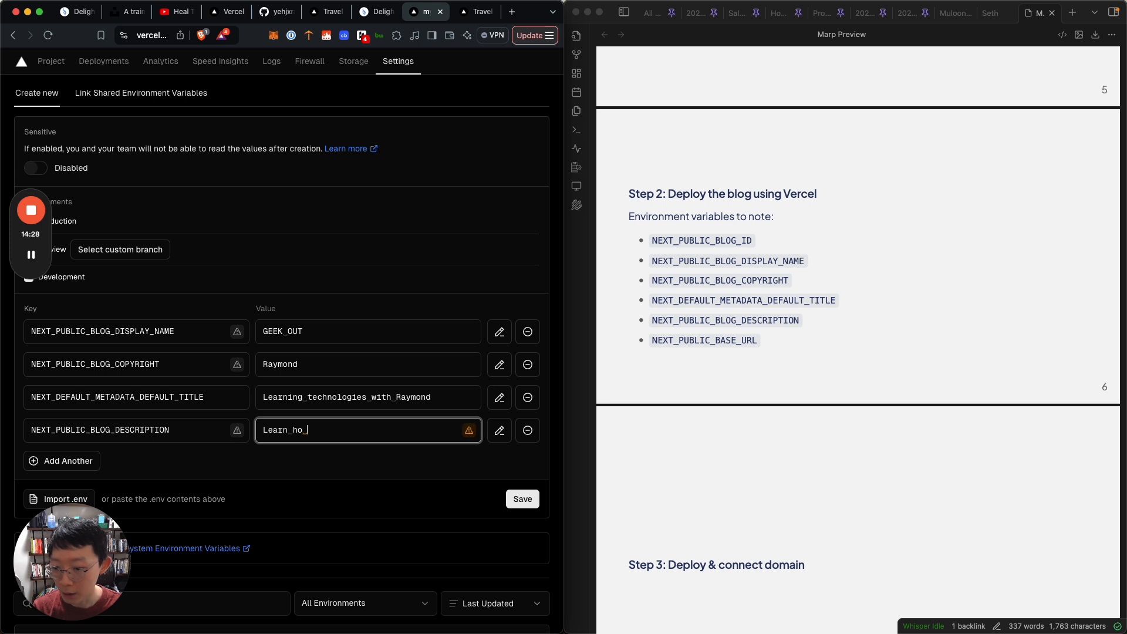
pyautogui.write('w to code and all with Raymond')
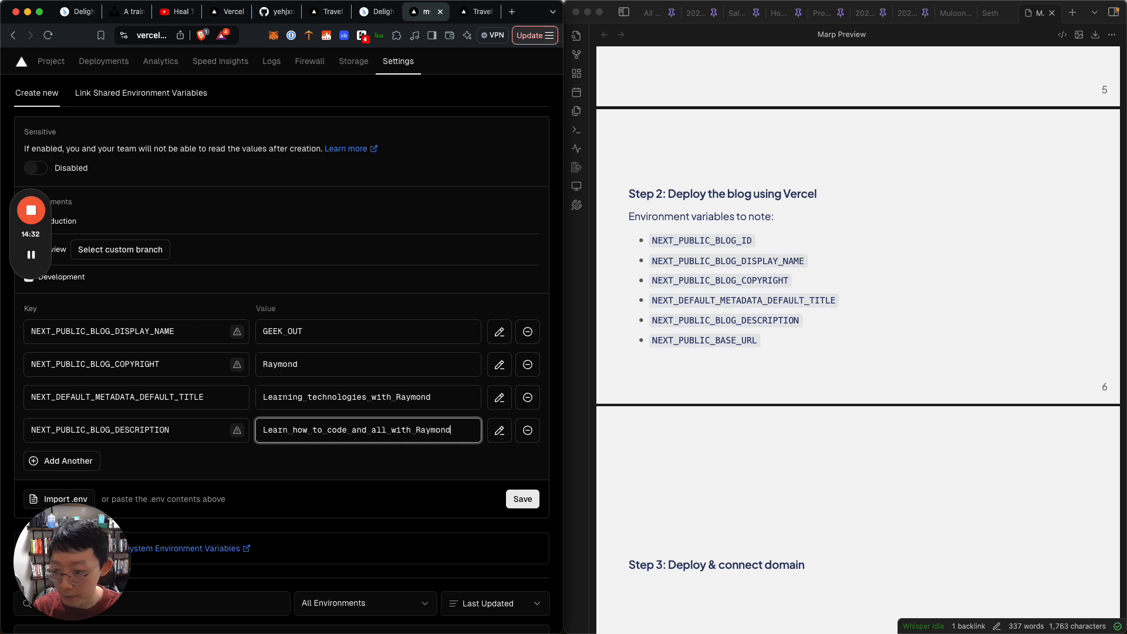
# Add a fifth environment variable with the key NEXT_PUBLIC_BASE_URL, following the list on the notes slide
pyautogui.click(266, 470)
pyautogui.click(96, 468)
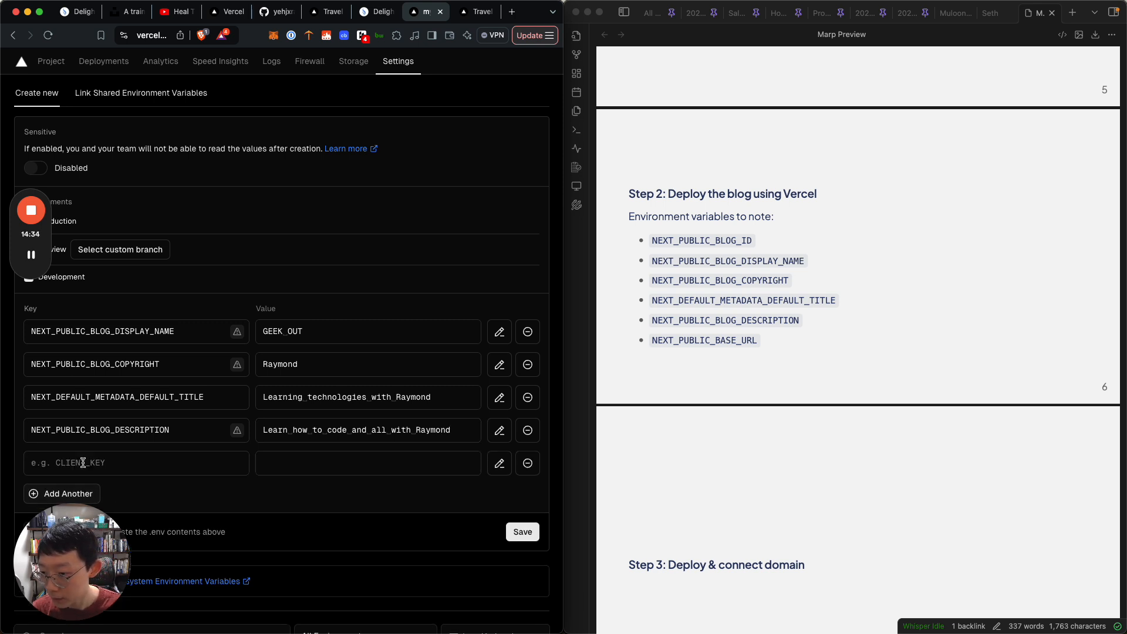
pyautogui.press('super+Tab')
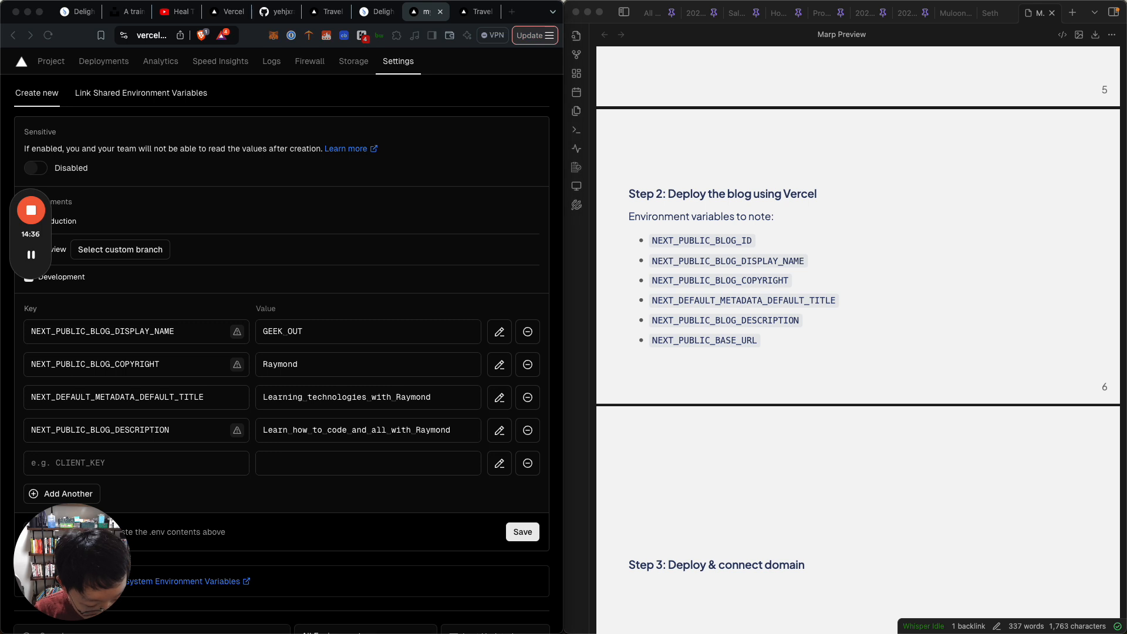
pyautogui.click(303, 510)
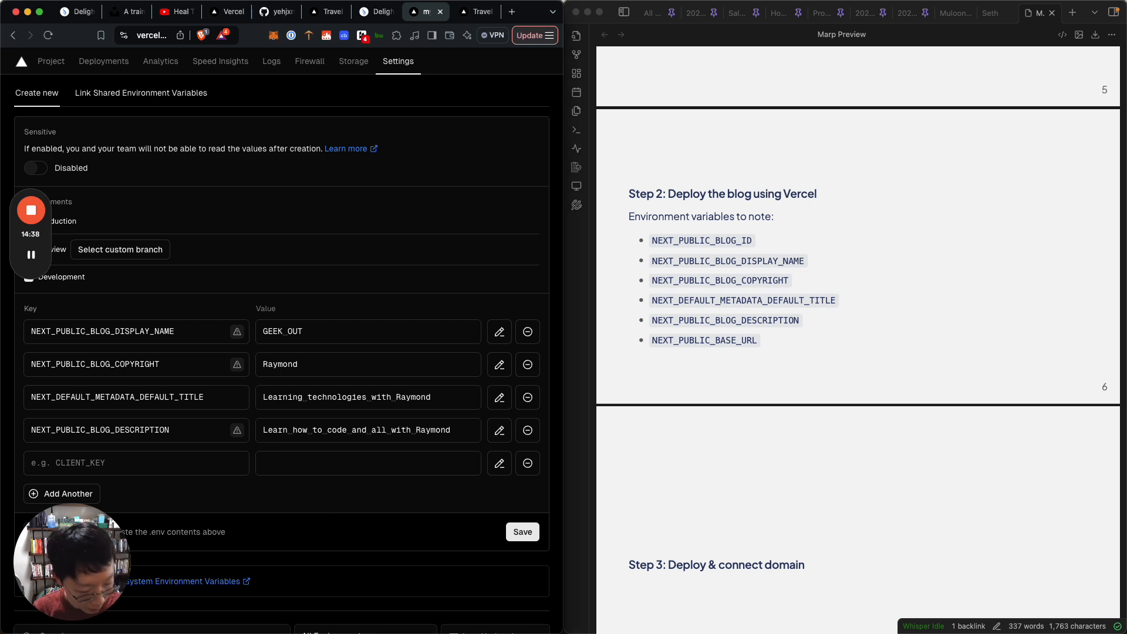
pyautogui.press('super+Tab')
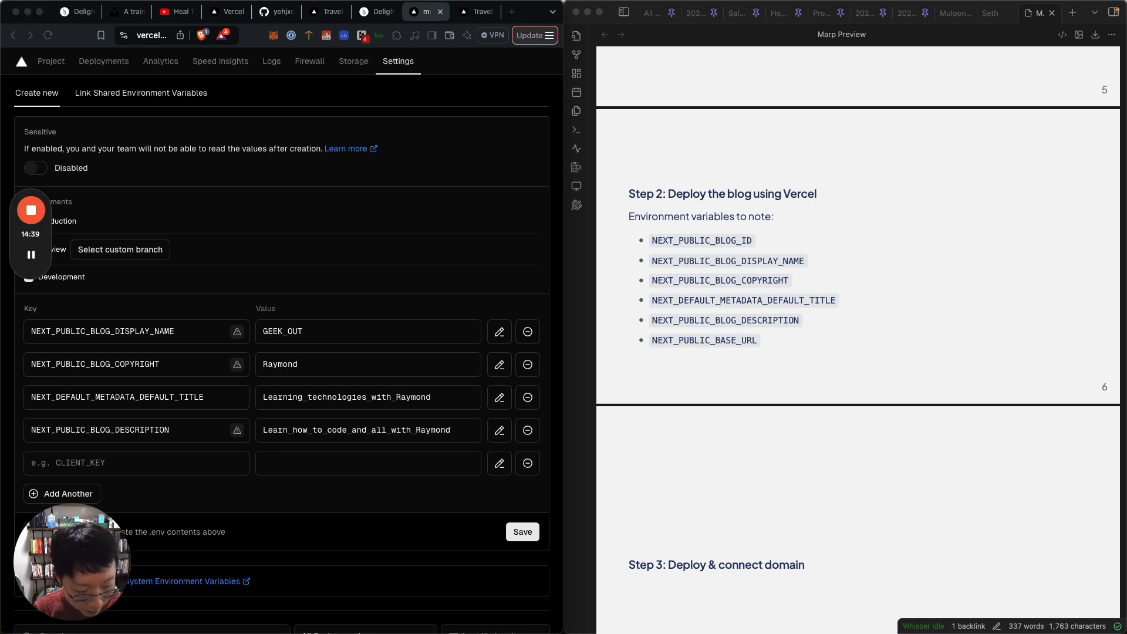
pyautogui.click(181, 463)
pyautogui.write('NEXT_PUBLIC_BASE_URL')
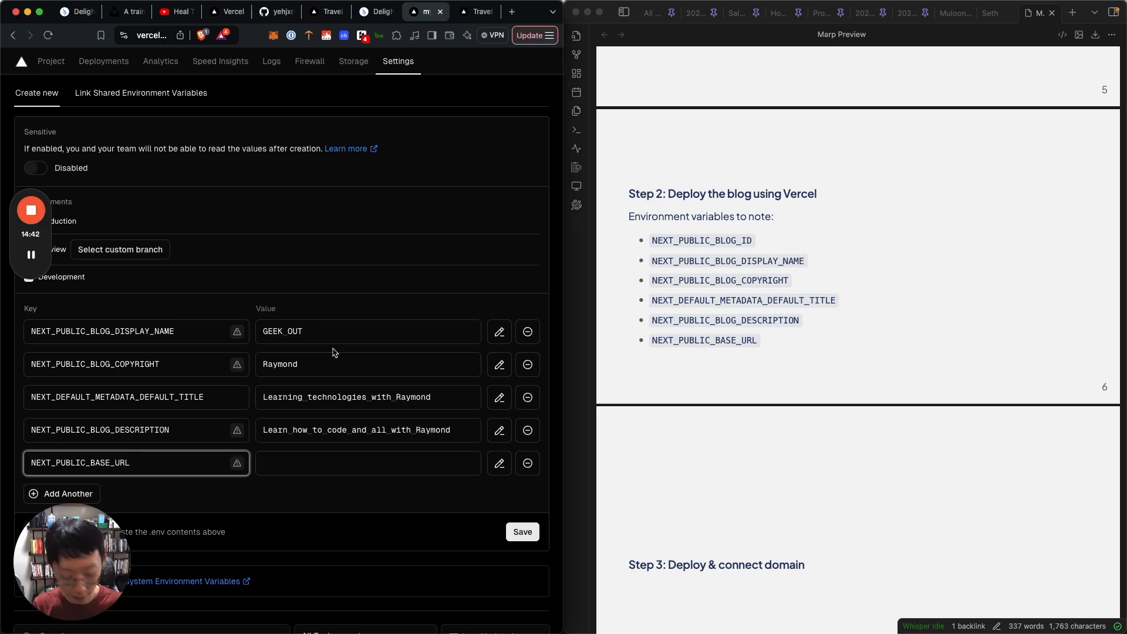
pyautogui.click(350, 257)
pyautogui.hotkey('ctrl', 'alt', 'Return')
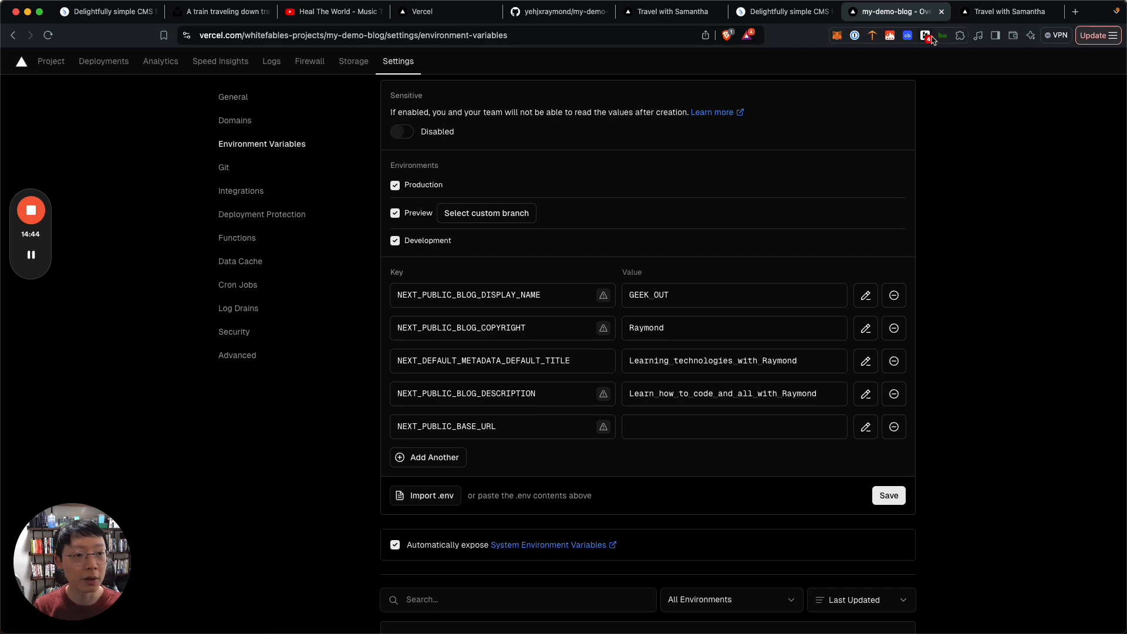
pyautogui.click(1007, 12)
pyautogui.click(896, 13)
pyautogui.click(667, 427)
pyautogui.write('https://my-demo-blog.vercel.app/')
pyautogui.click(1008, 437)
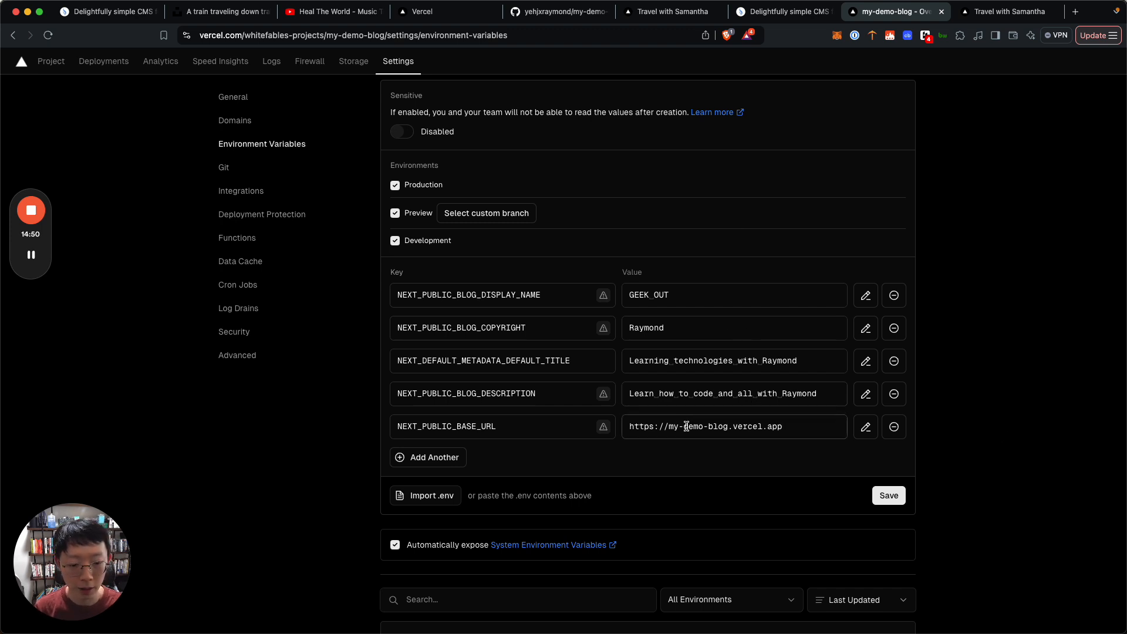
# Save the five environment variables to the project and check the live blog's home page
pyautogui.moveTo(670, 428); pyautogui.dragTo(796, 428)
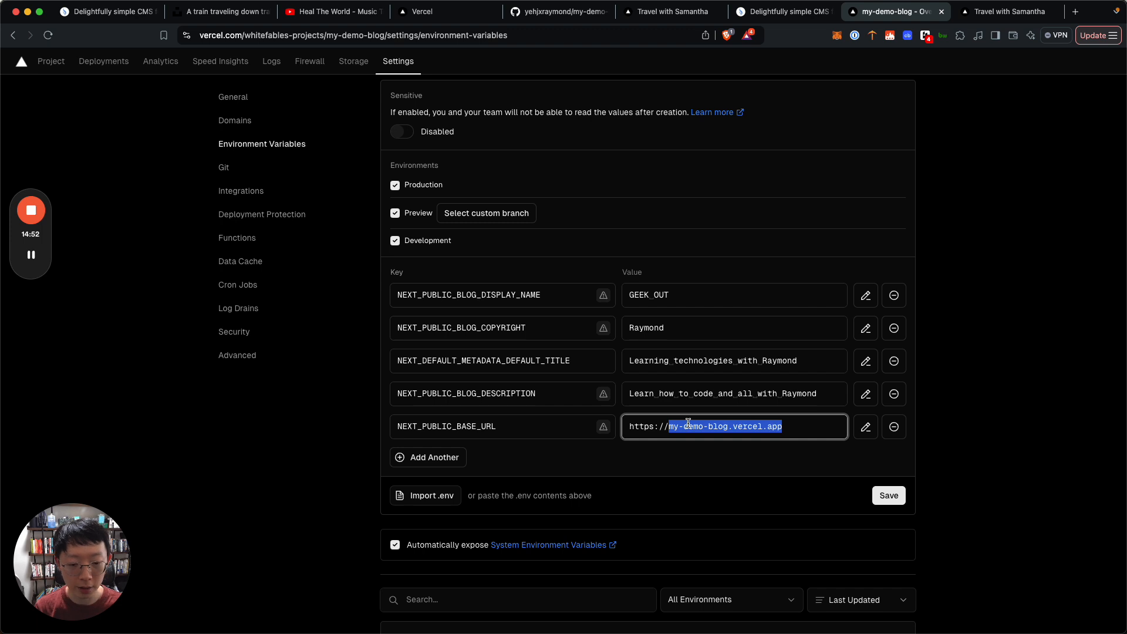
pyautogui.click(818, 472)
pyautogui.click(890, 497)
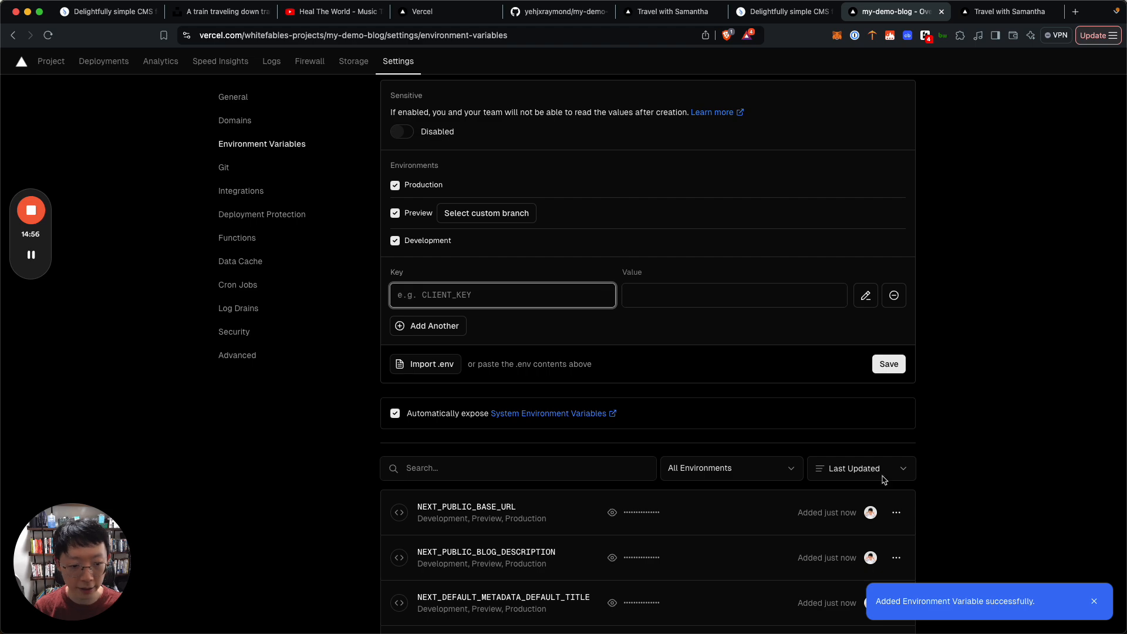
pyautogui.click(1009, 11)
pyautogui.press('Return')
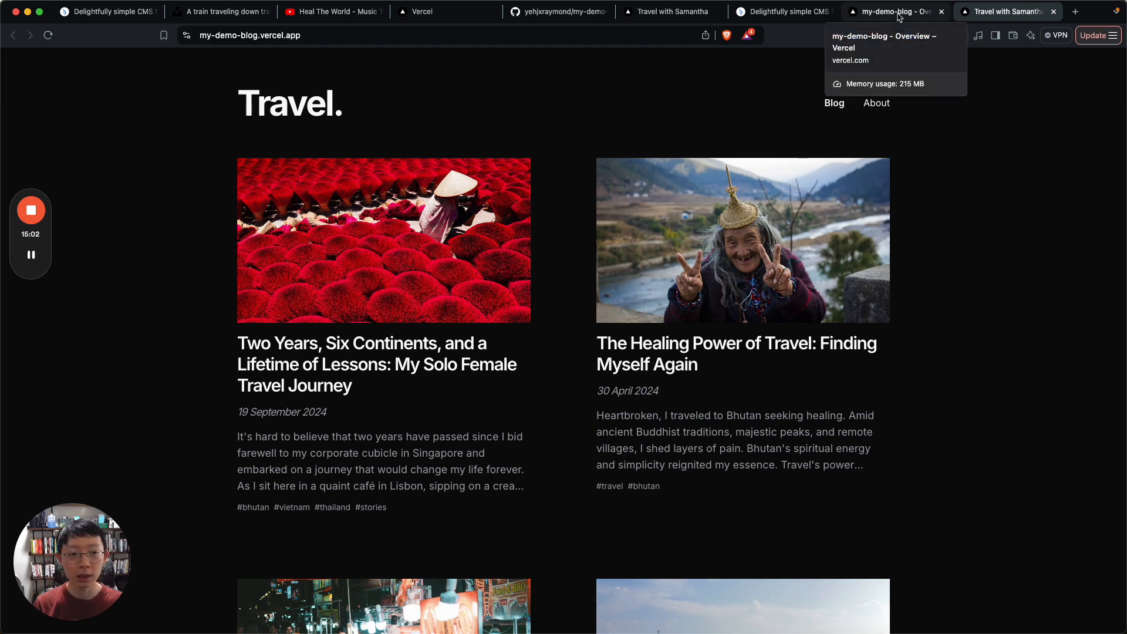
# Redeploy the current production deployment of my-demo-blog without using the existing build cache
pyautogui.click(899, 14)
pyautogui.scroll(5, 629, 217)
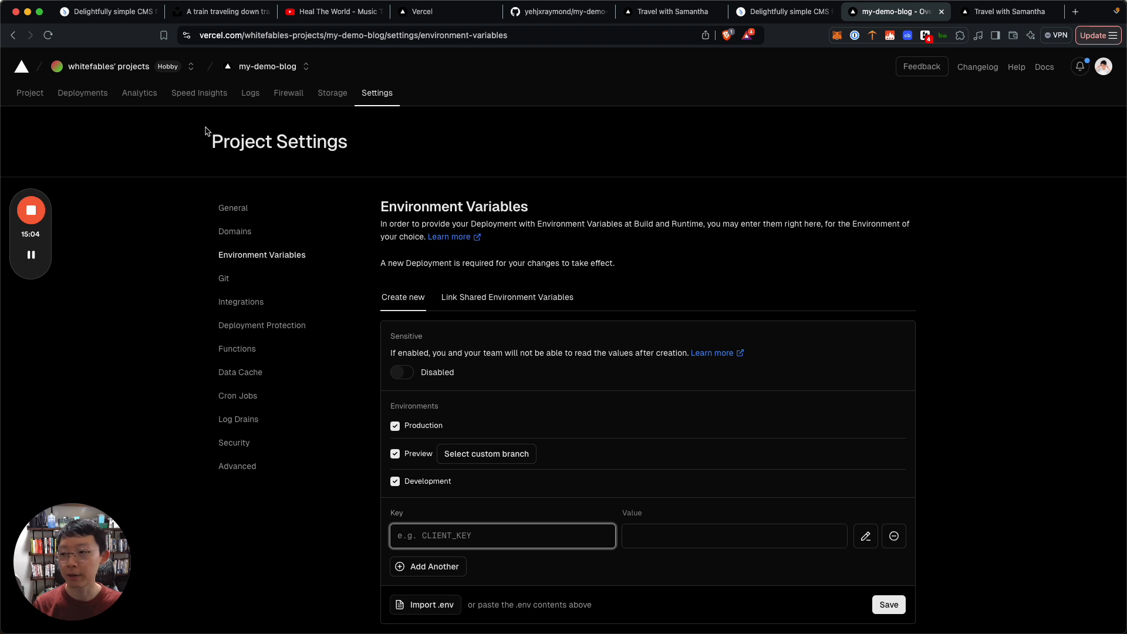
pyautogui.click(88, 101)
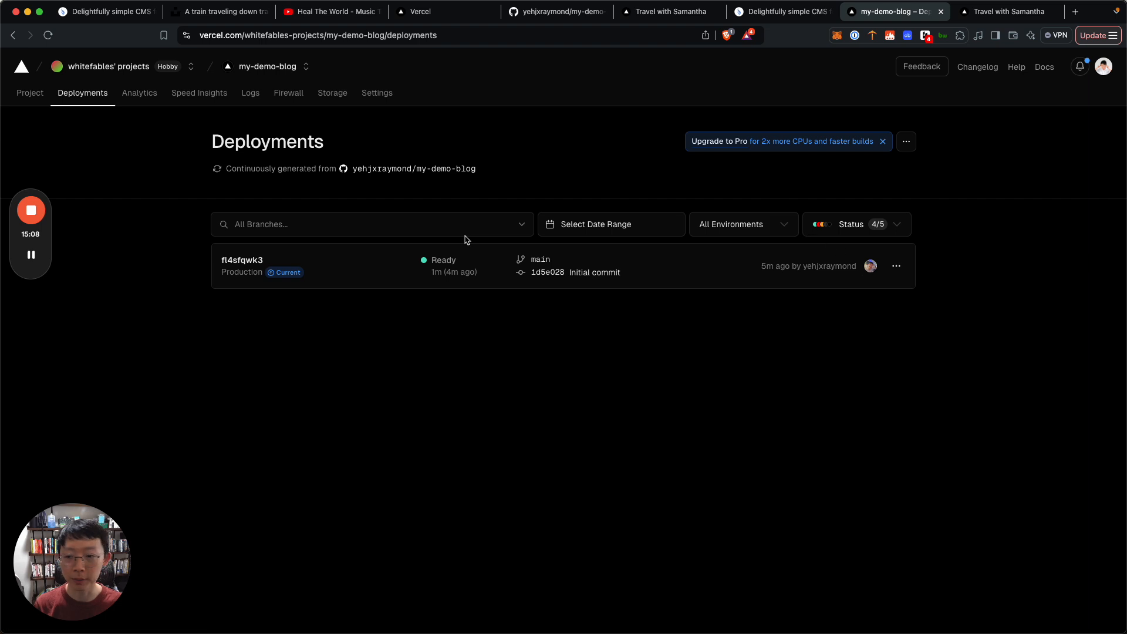
pyautogui.click(897, 268)
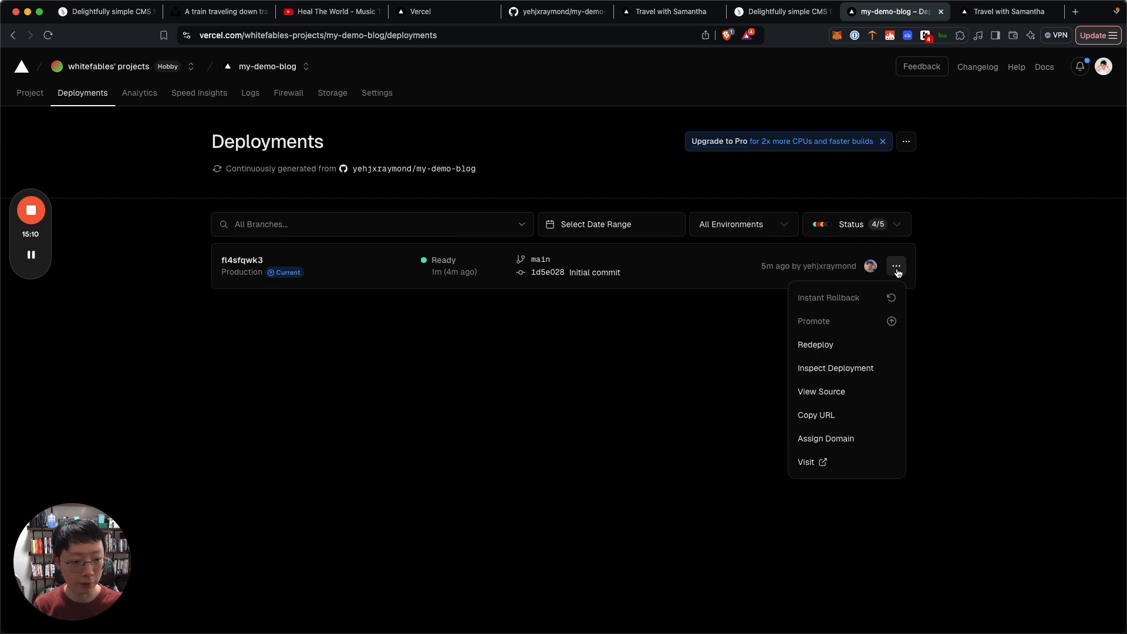
pyautogui.click(848, 346)
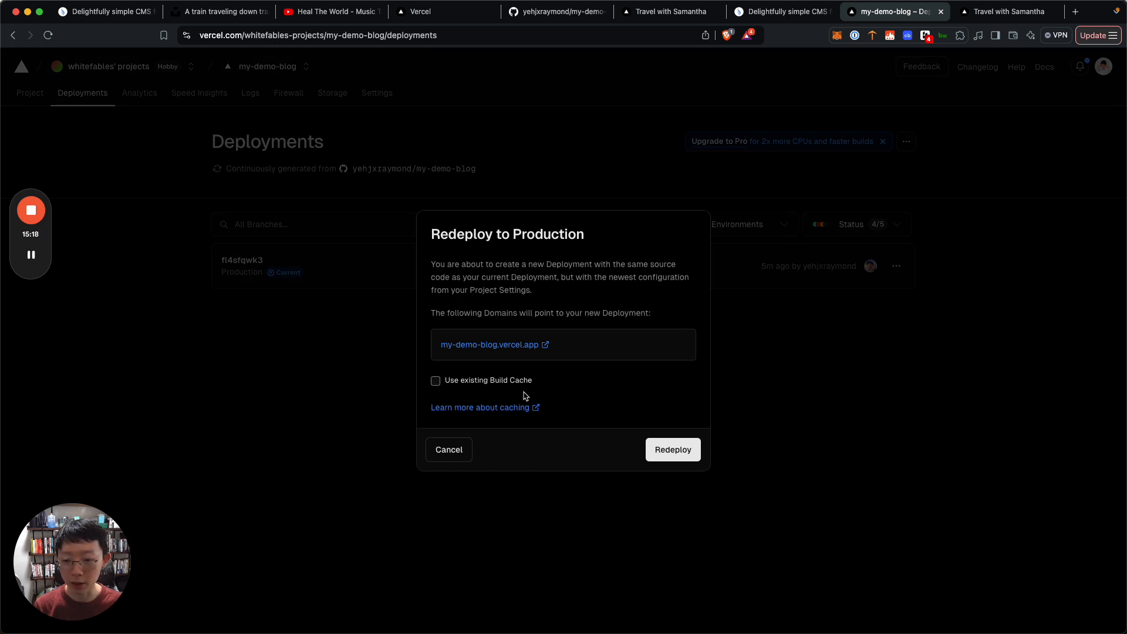
pyautogui.click(674, 456)
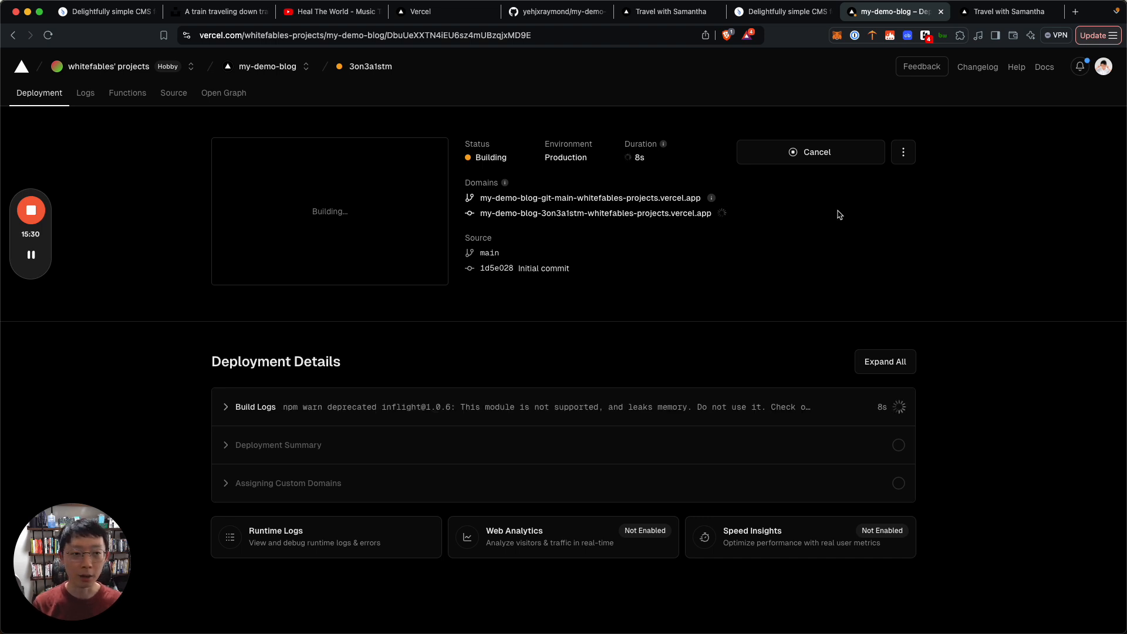
# Check the live blog against the running deployment and show the notes slide "Step 3: Deploy & connect domain"
pyautogui.click(977, 16)
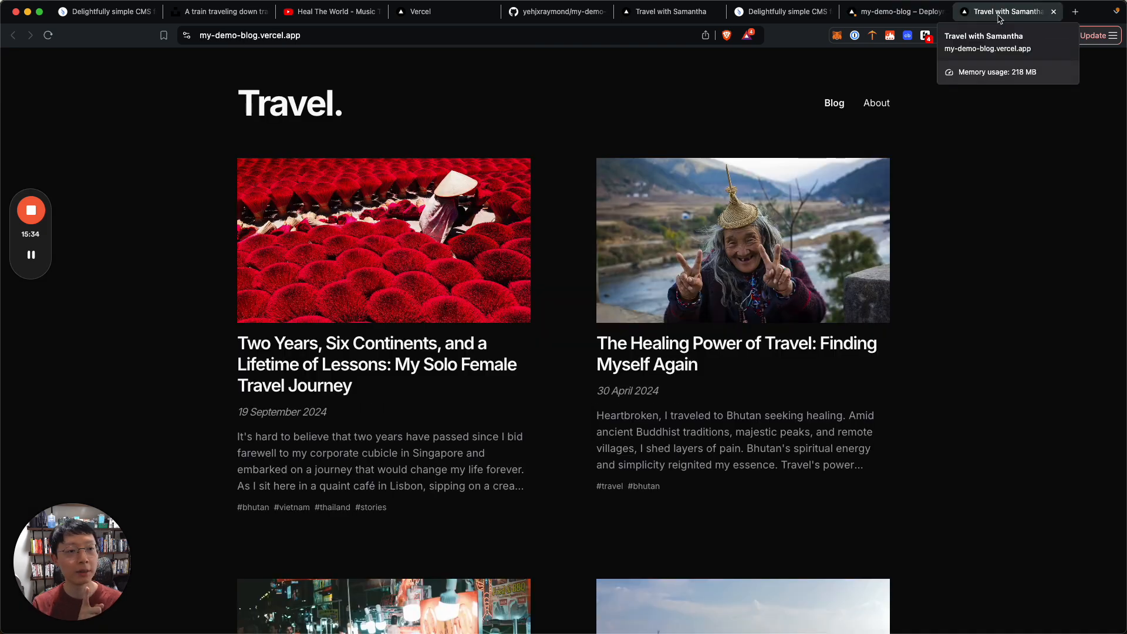
pyautogui.click(899, 12)
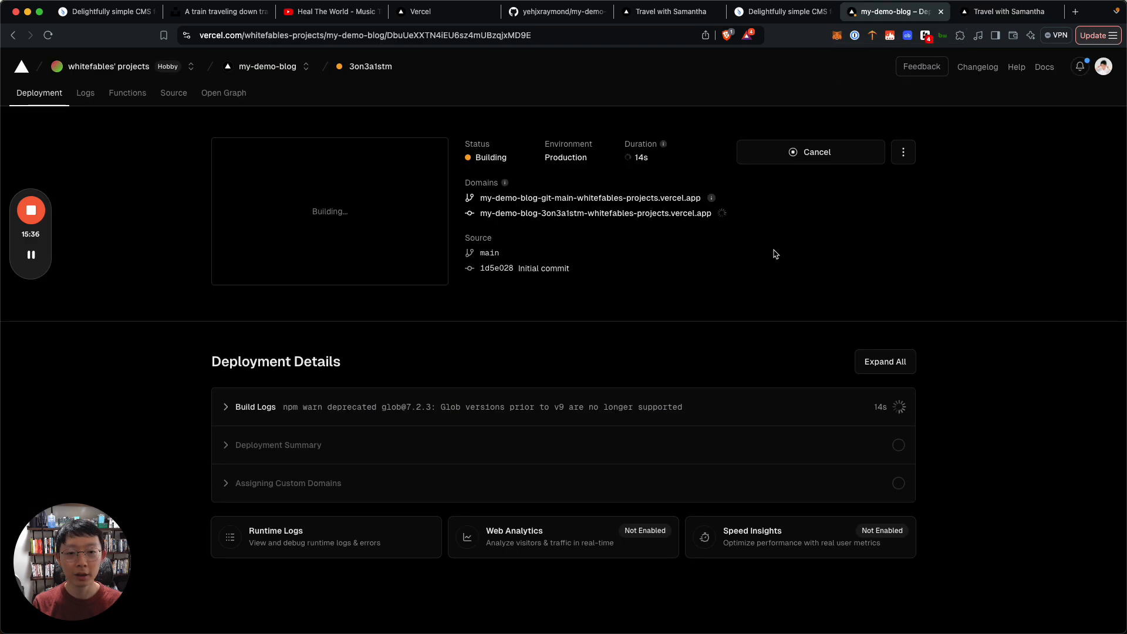
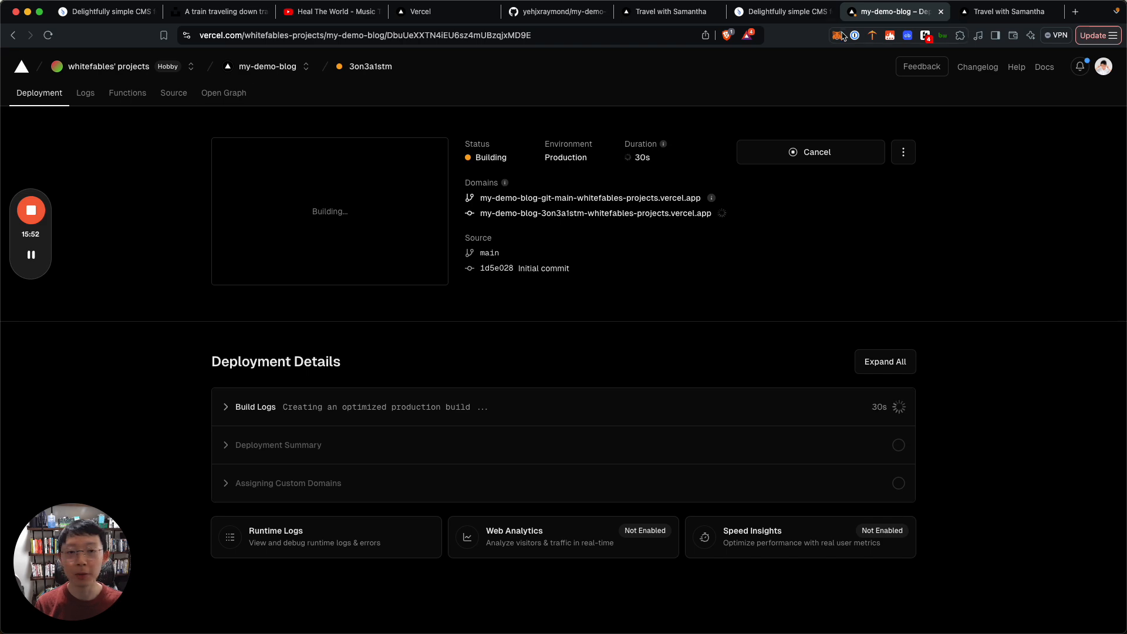
pyautogui.hotkey('ctrl', 'Up')
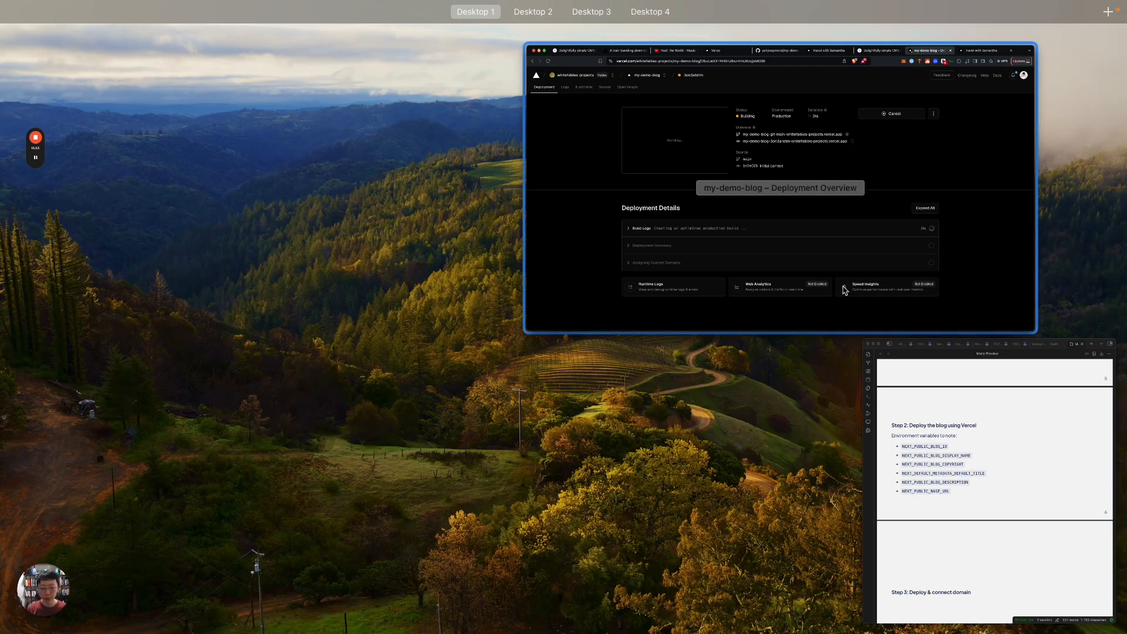
pyautogui.click(949, 448)
pyautogui.scroll(-5, 889, 417)
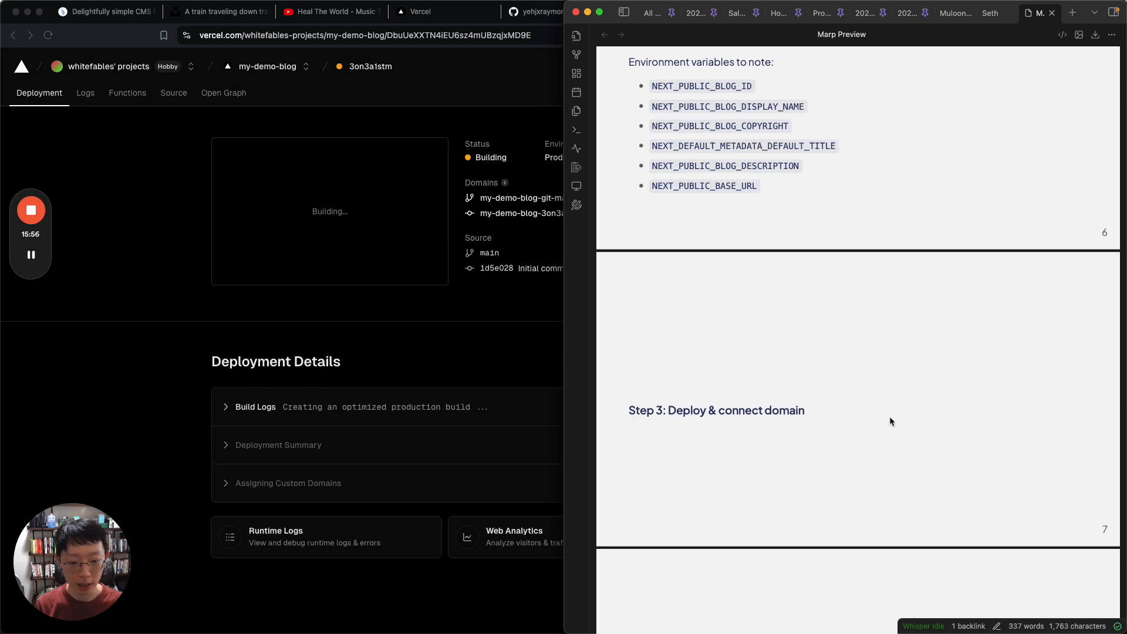
pyautogui.scroll(1, 787, 311)
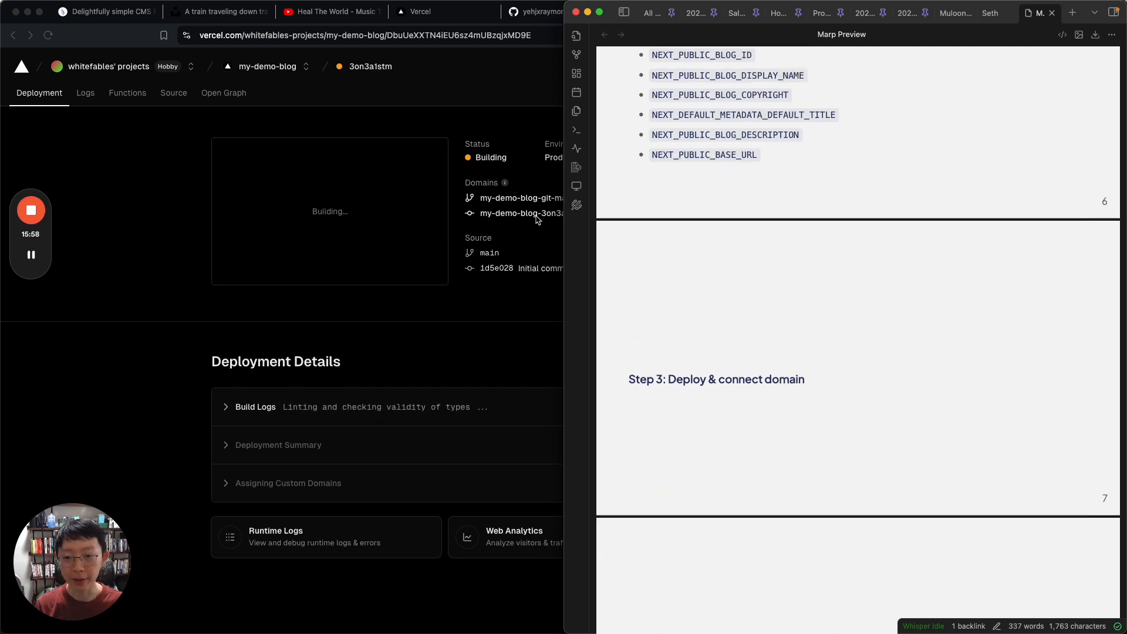
pyautogui.click(540, 235)
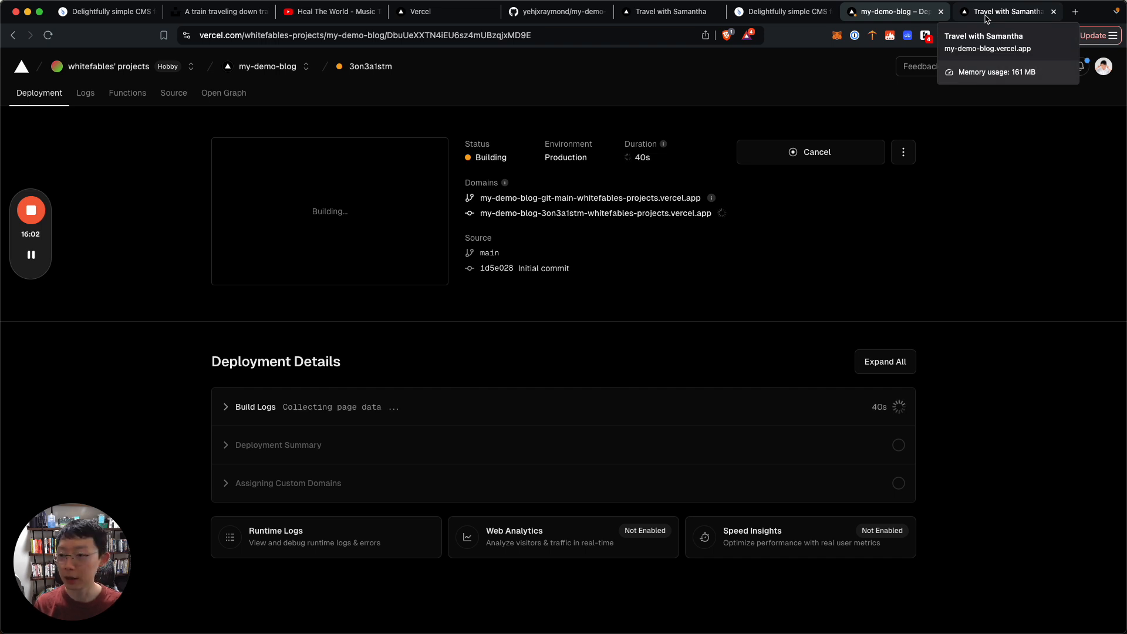
# Reload the team's project list and examine the production deployment overview of my-demo-blog
pyautogui.click(435, 11)
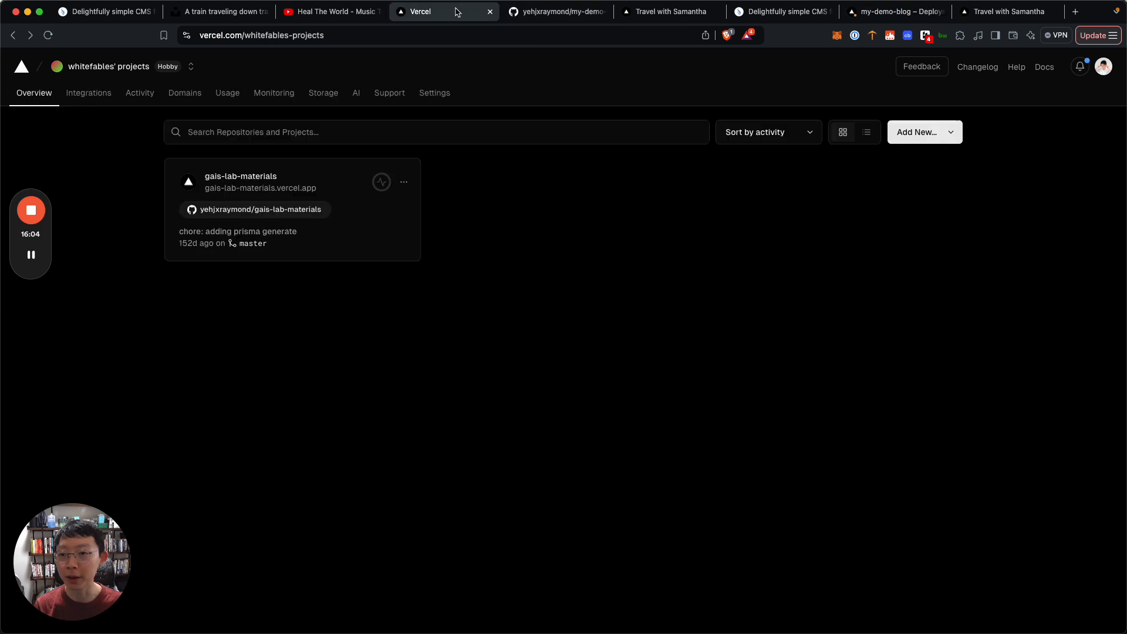
pyautogui.press('super+r')
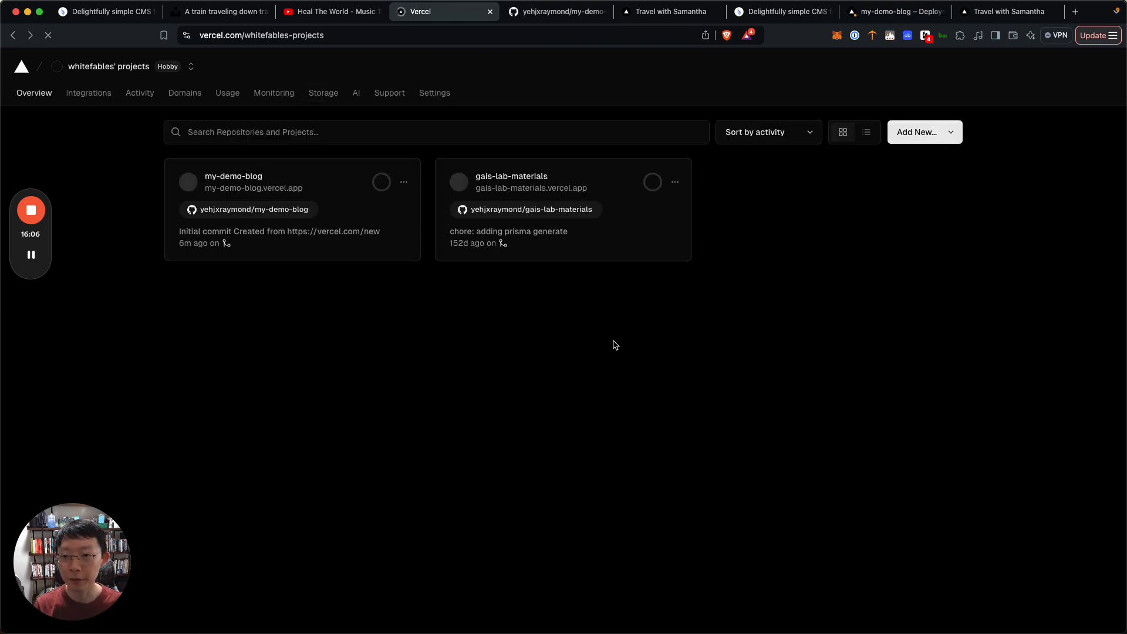
pyautogui.click(231, 179)
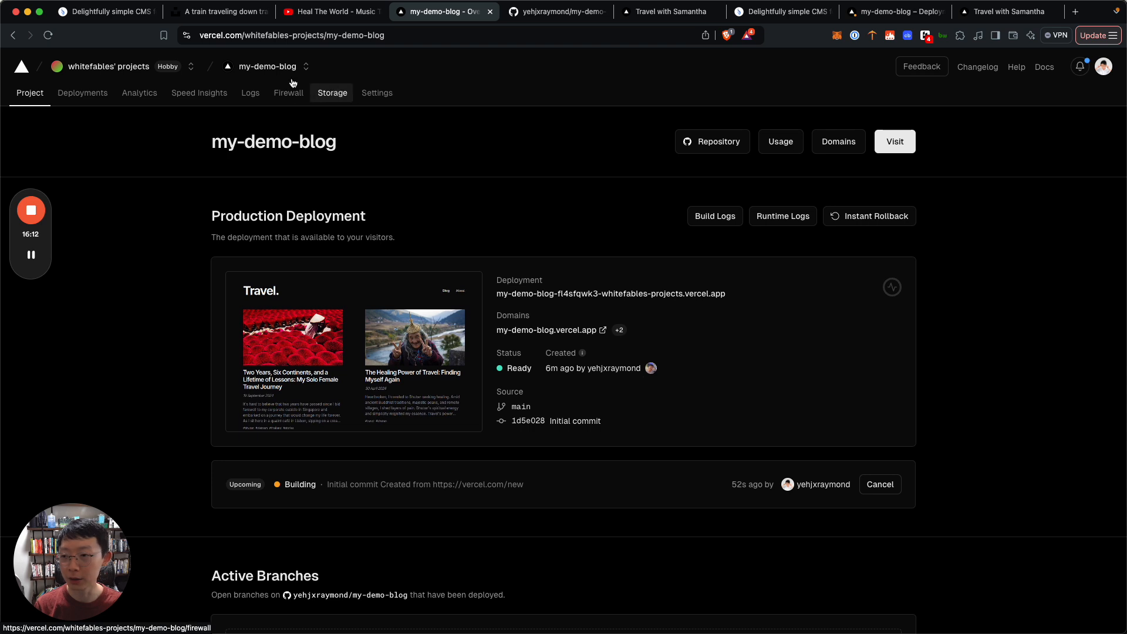
pyautogui.click(144, 72)
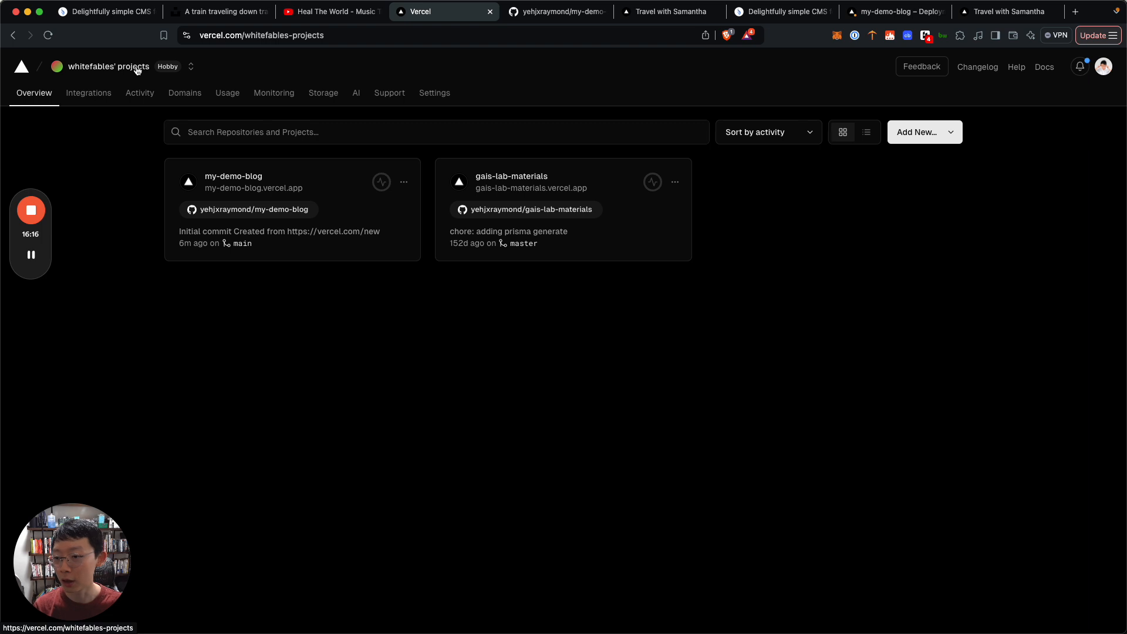
pyautogui.click(226, 176)
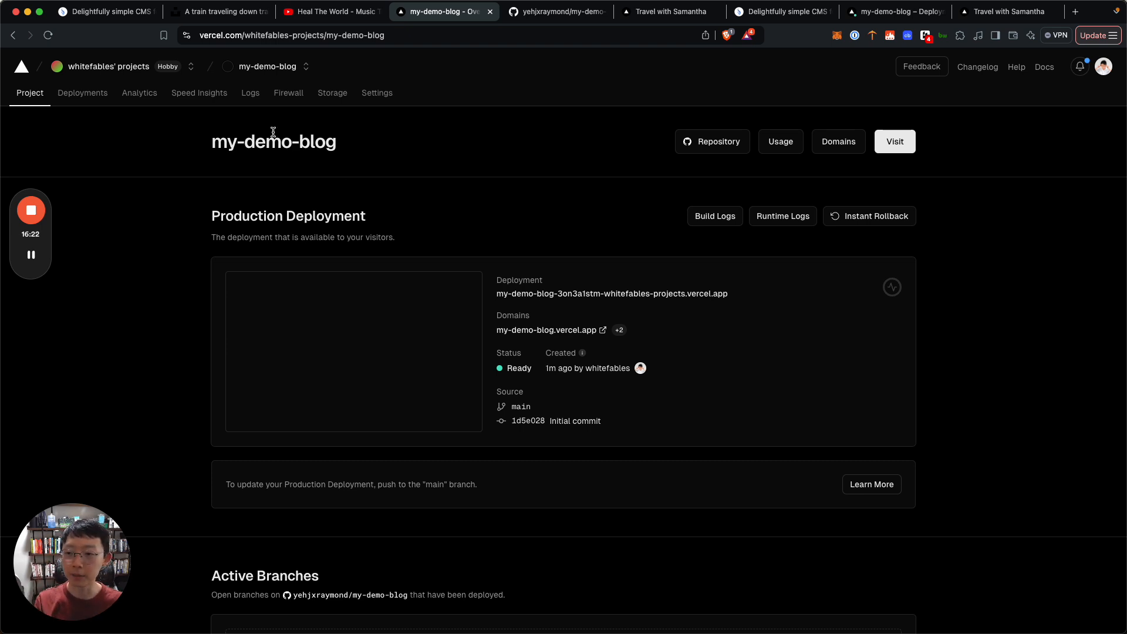
pyautogui.click(129, 67)
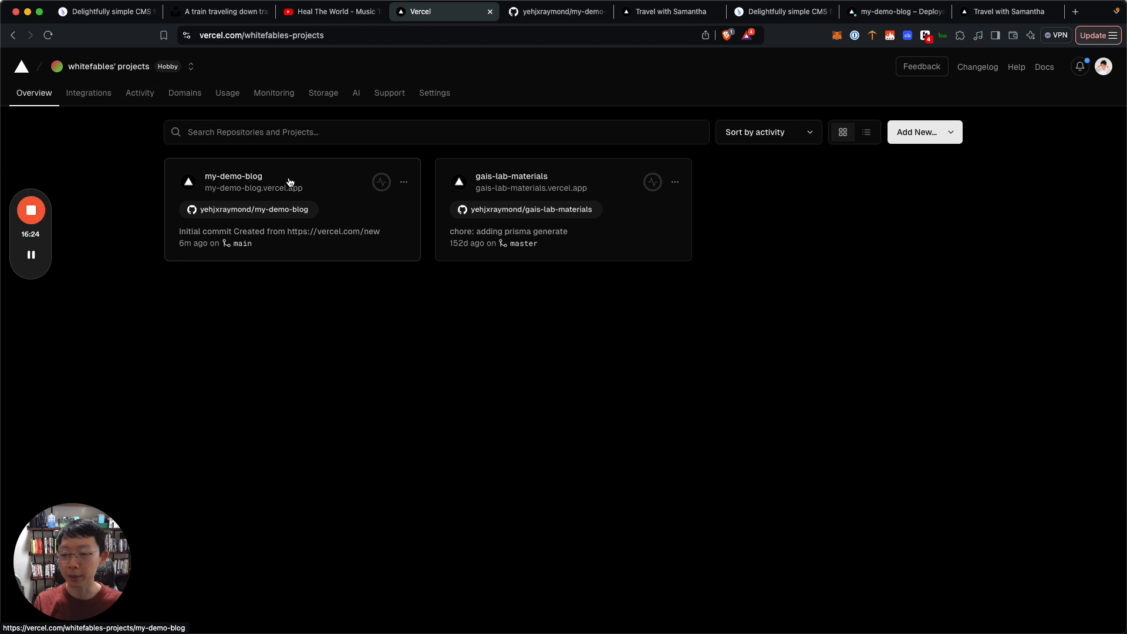
# Search the domains for sale for "travelwith" plus the blog owner's first name and ".com", and return to the project list
pyautogui.click(185, 92)
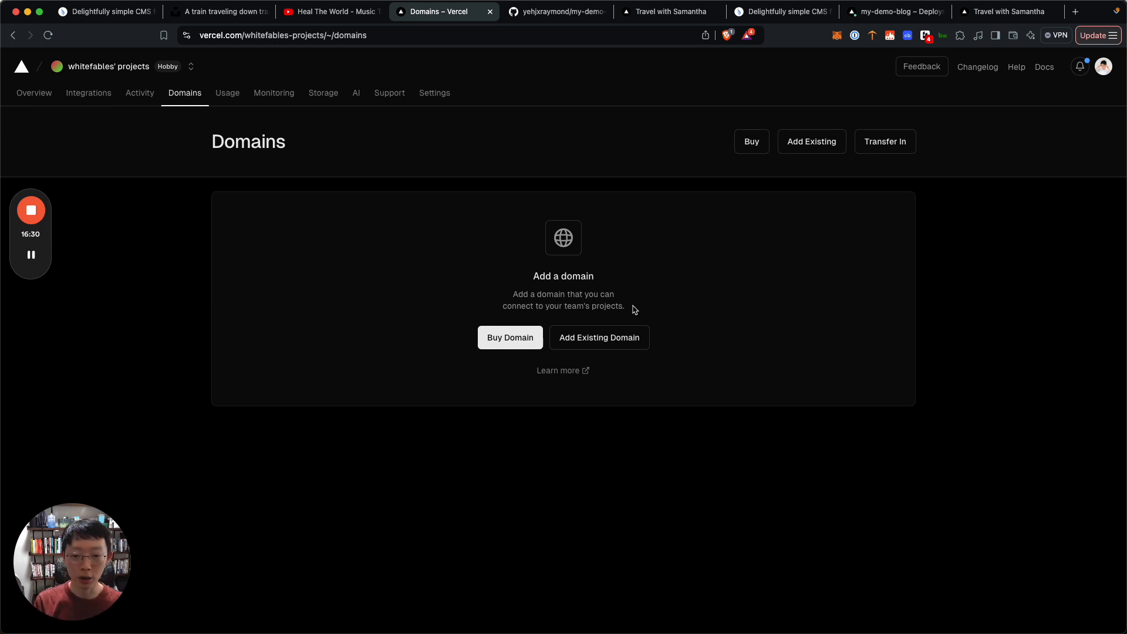
pyautogui.click(495, 332)
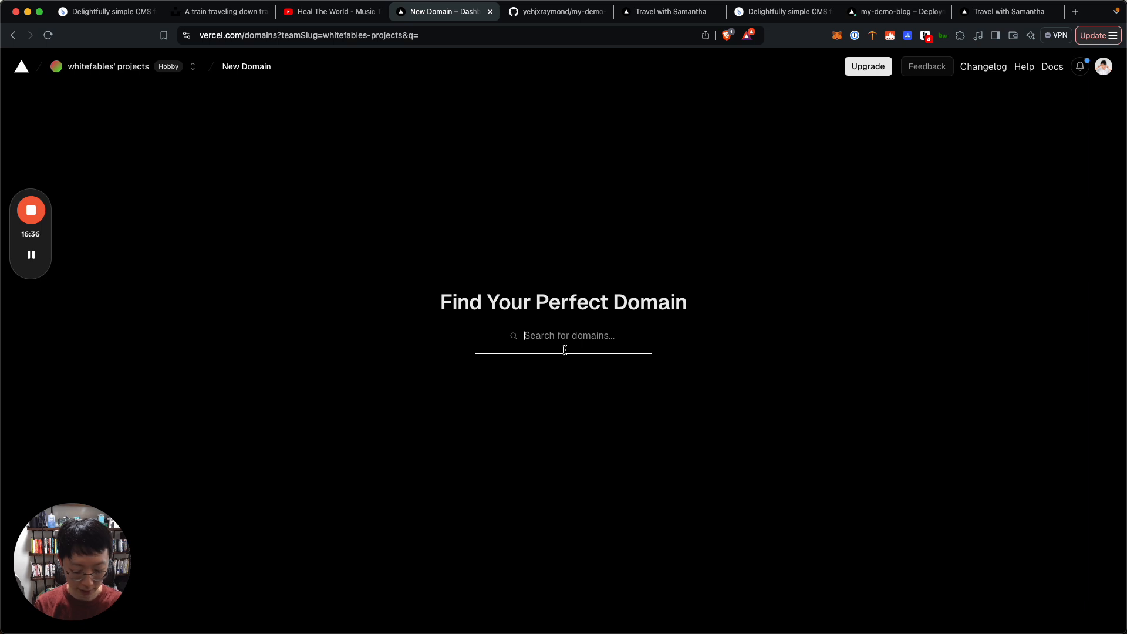
pyautogui.write('travelwith')
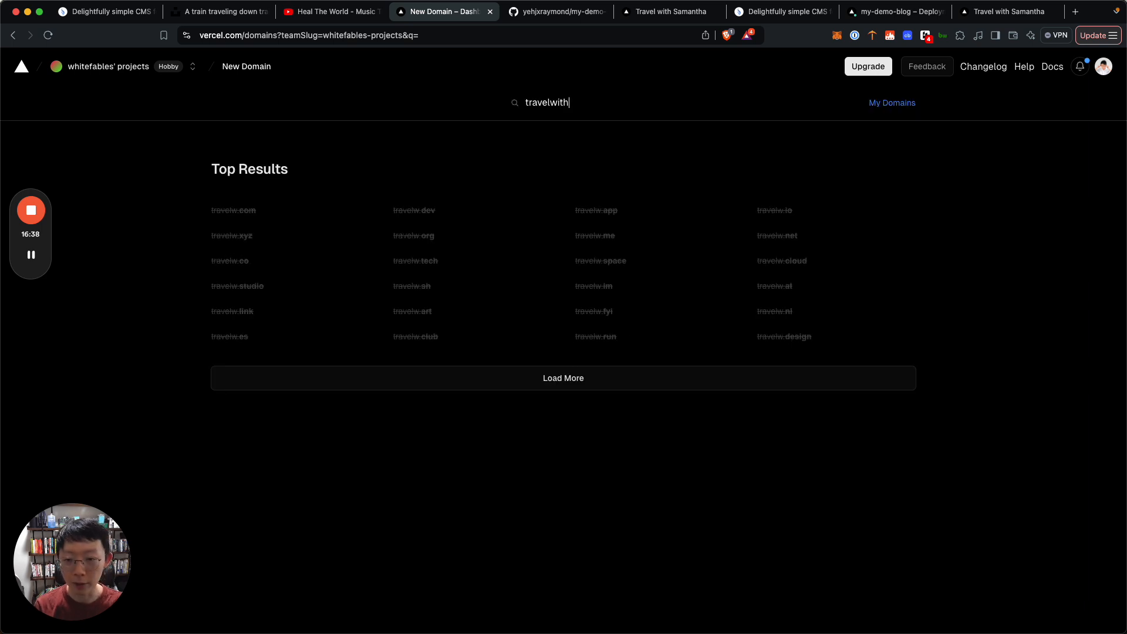
pyautogui.write('raymond')
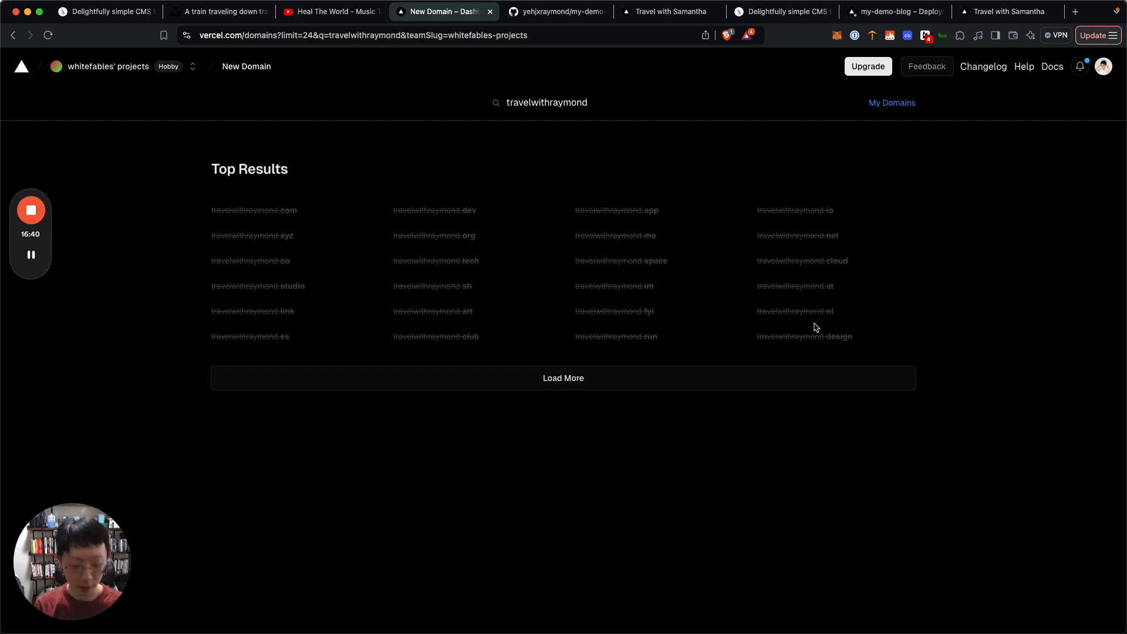
pyautogui.write('.com')
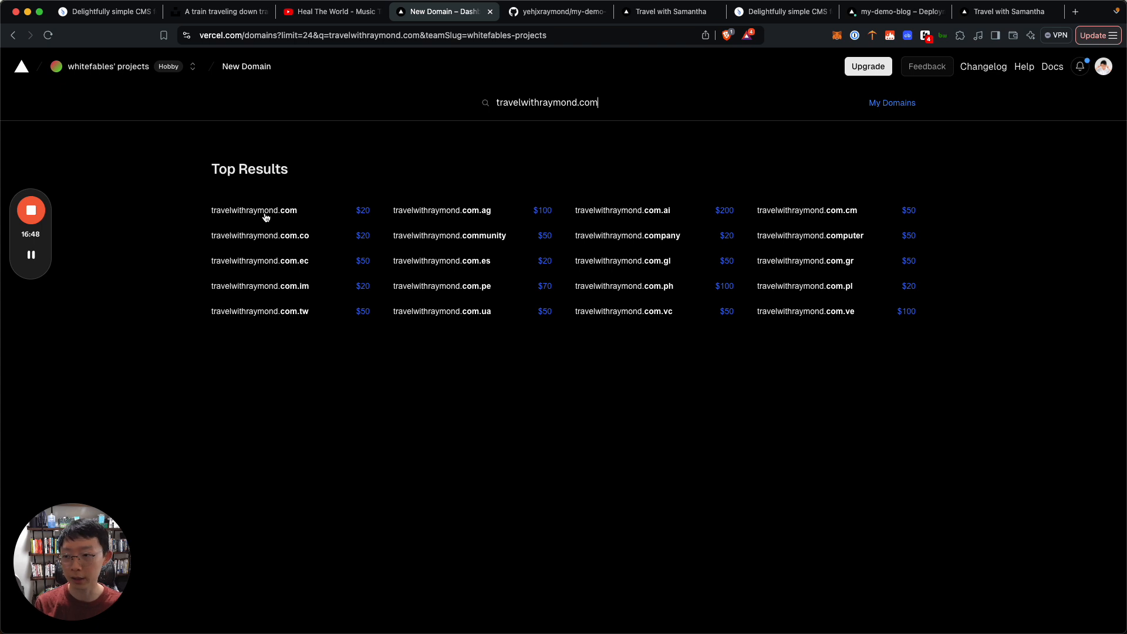
pyautogui.press('super+BackSpace')
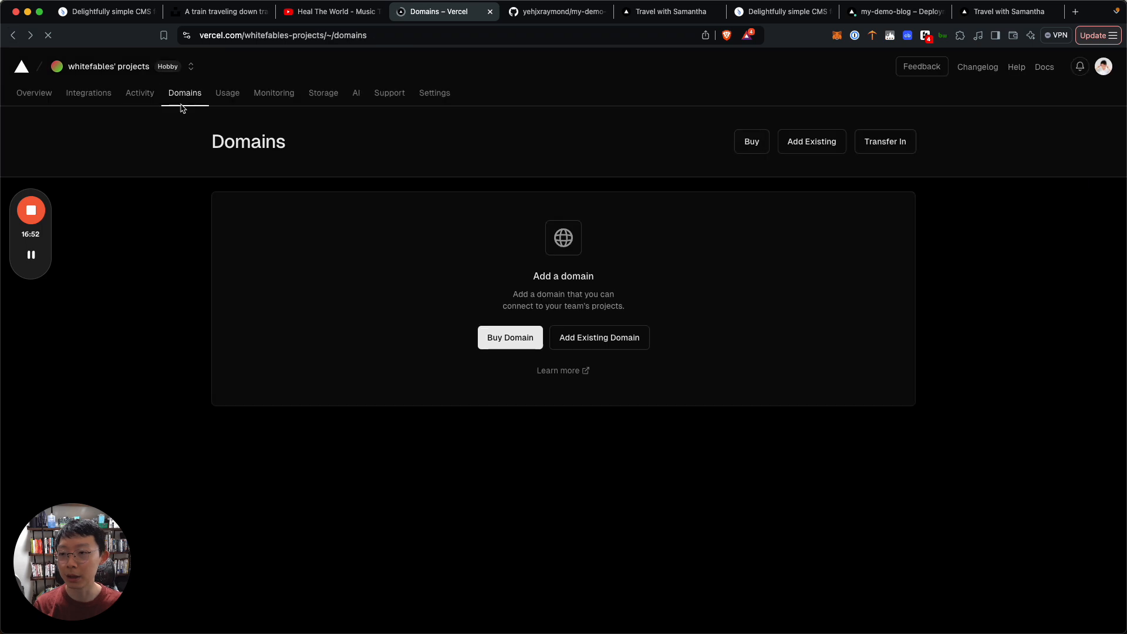
pyautogui.click(35, 95)
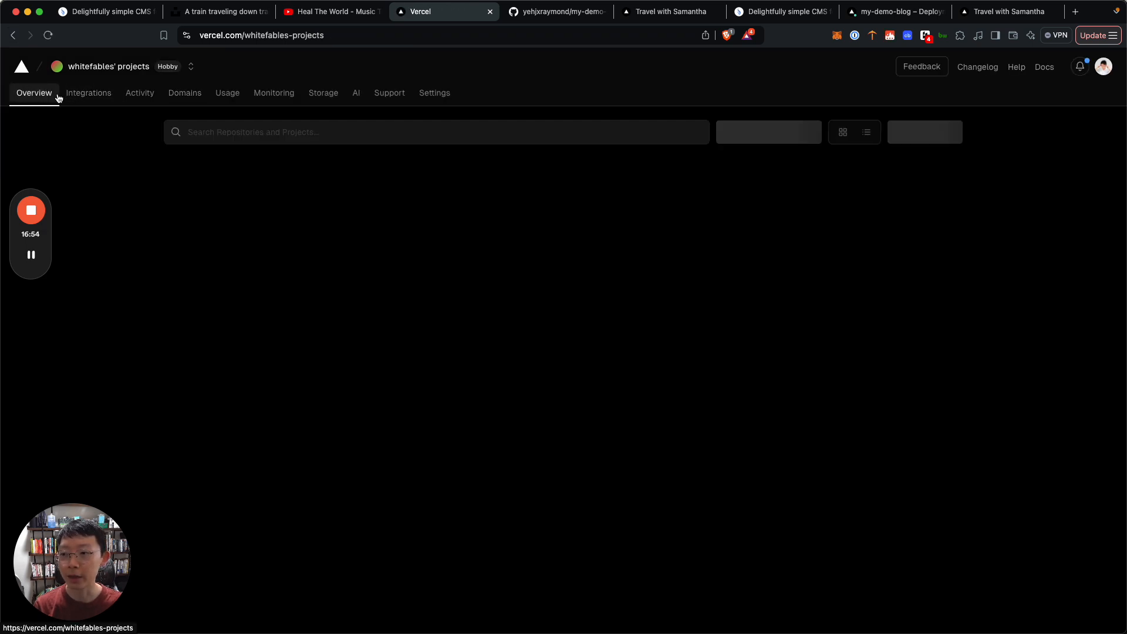
# Open the my-demo-blog project and visit its current production deployment from the deployment details
pyautogui.click(227, 177)
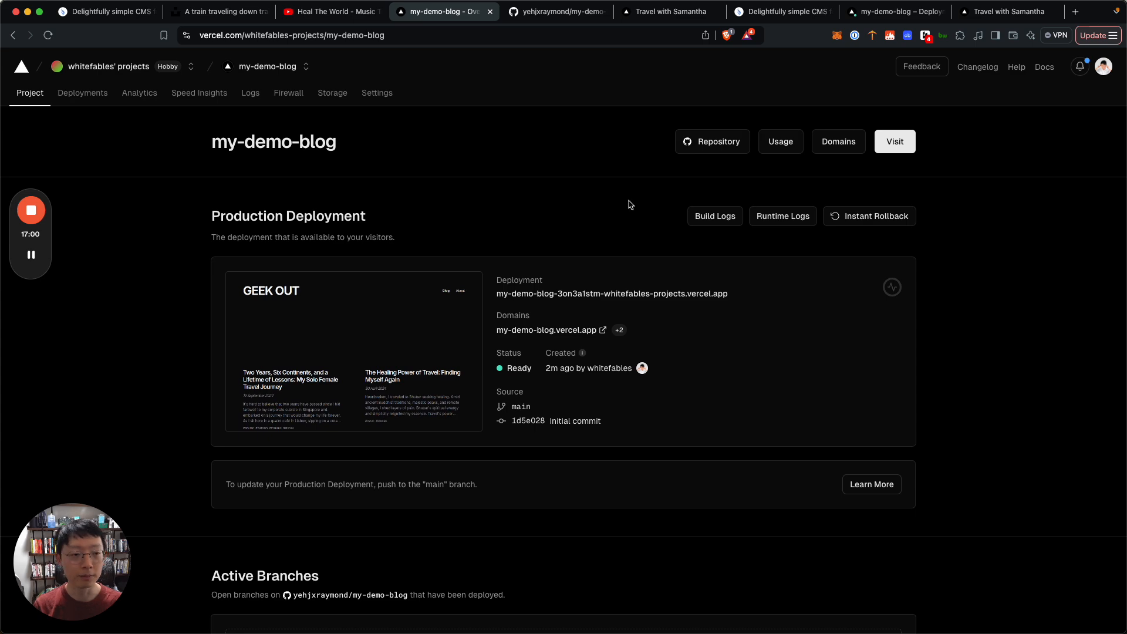
pyautogui.click(899, 11)
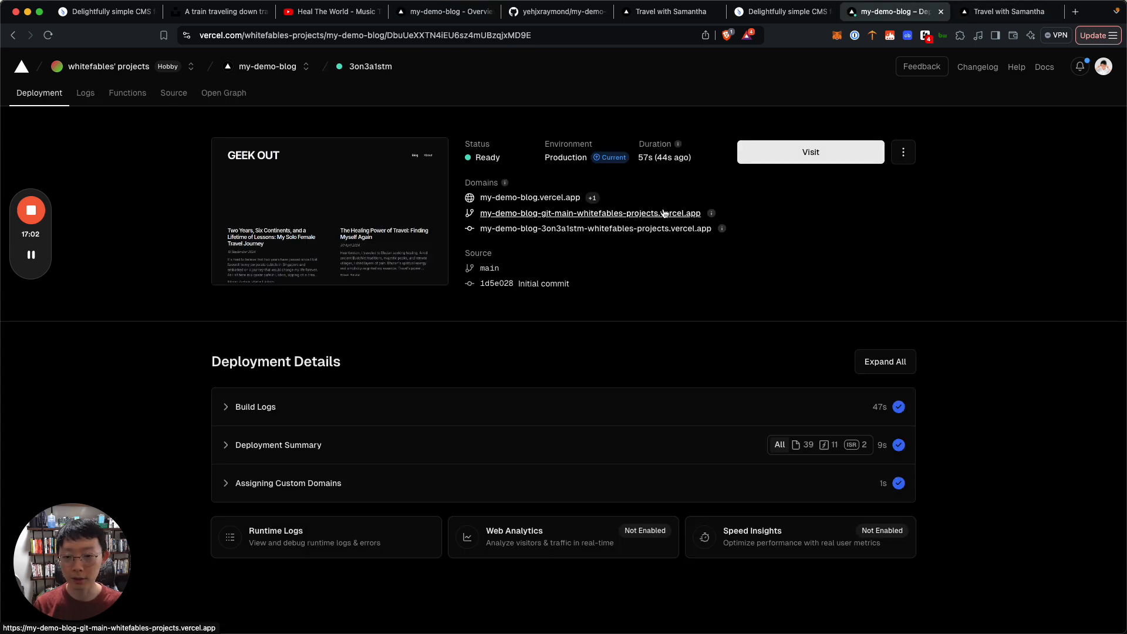
pyautogui.click(787, 162)
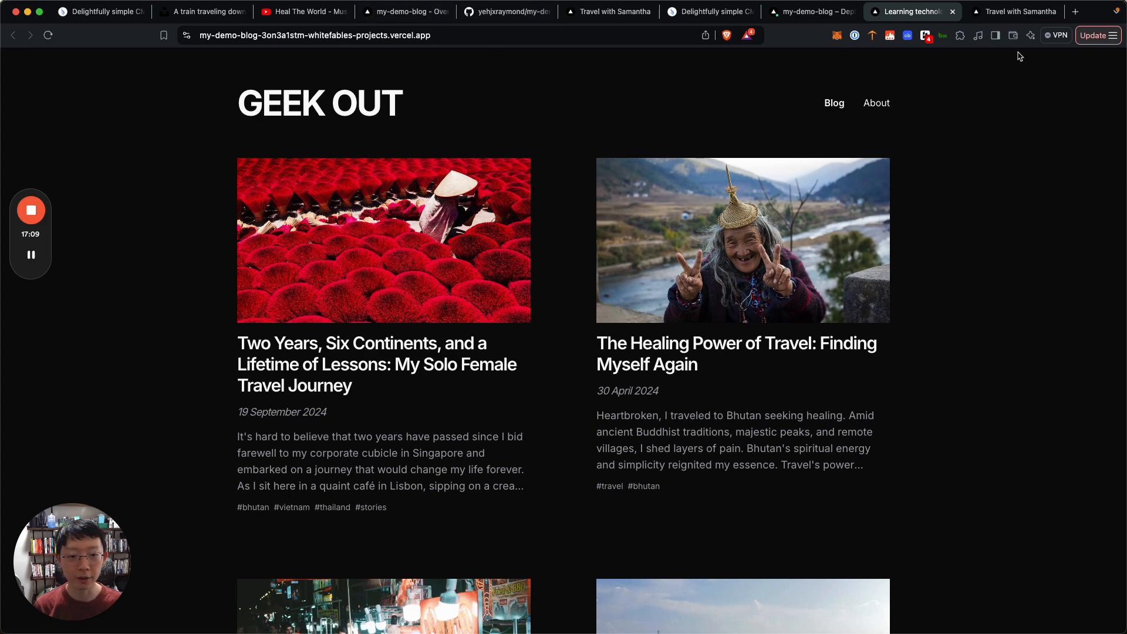
# Compare the redeployed blog with the earlier version of the live page, from the header down to the footer
pyautogui.click(1009, 17)
pyautogui.click(910, 20)
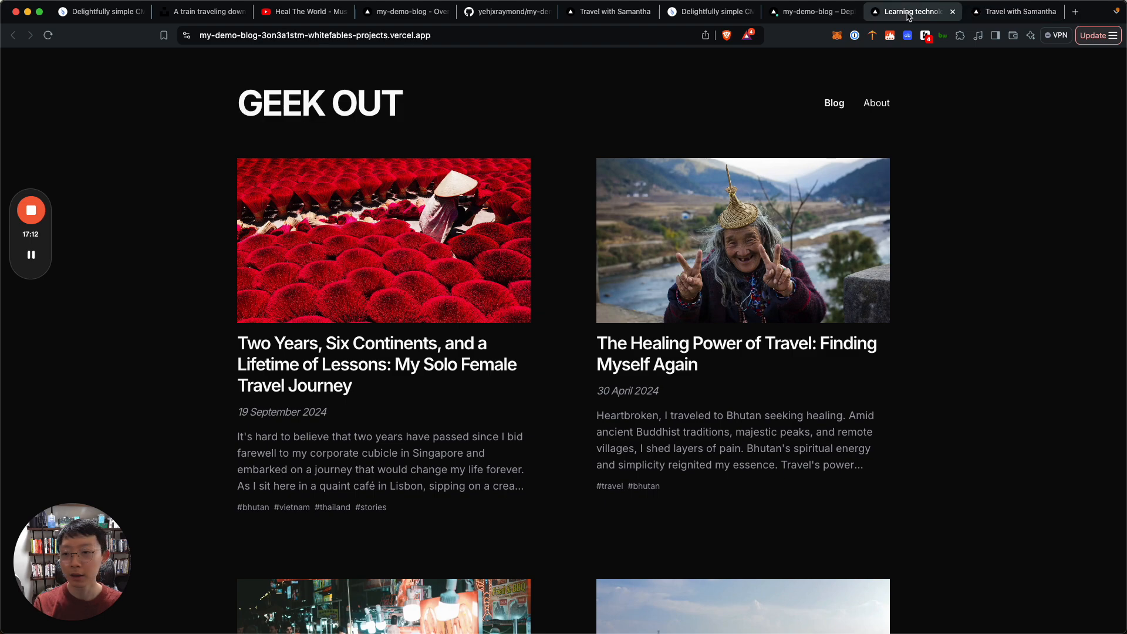
pyautogui.click(1024, 16)
pyautogui.click(940, 20)
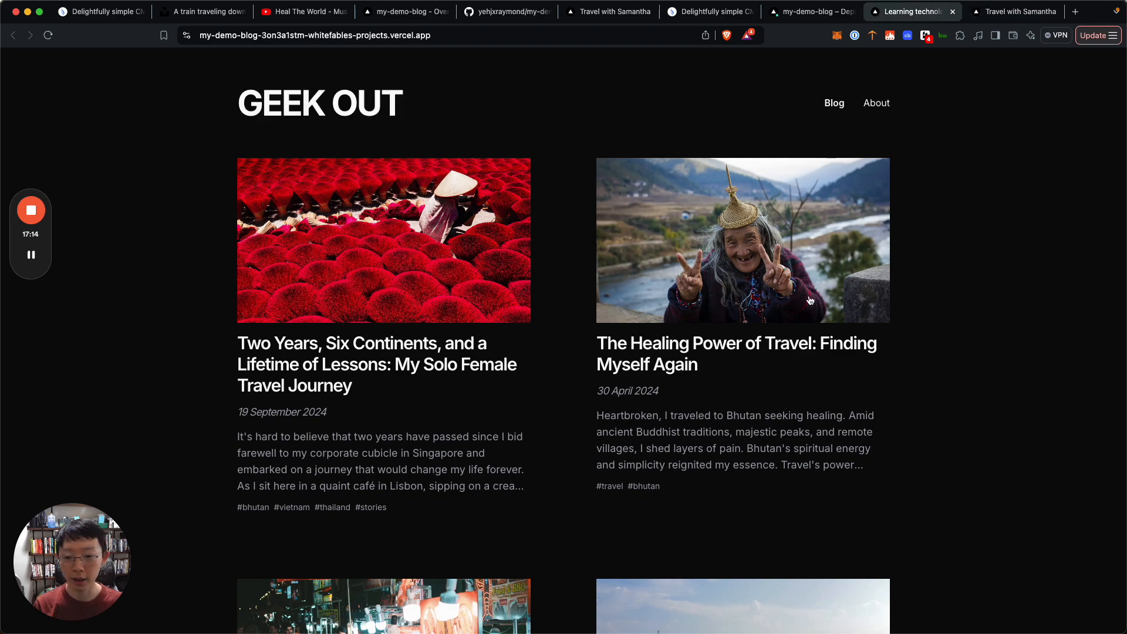
pyautogui.scroll(-15, 743, 265)
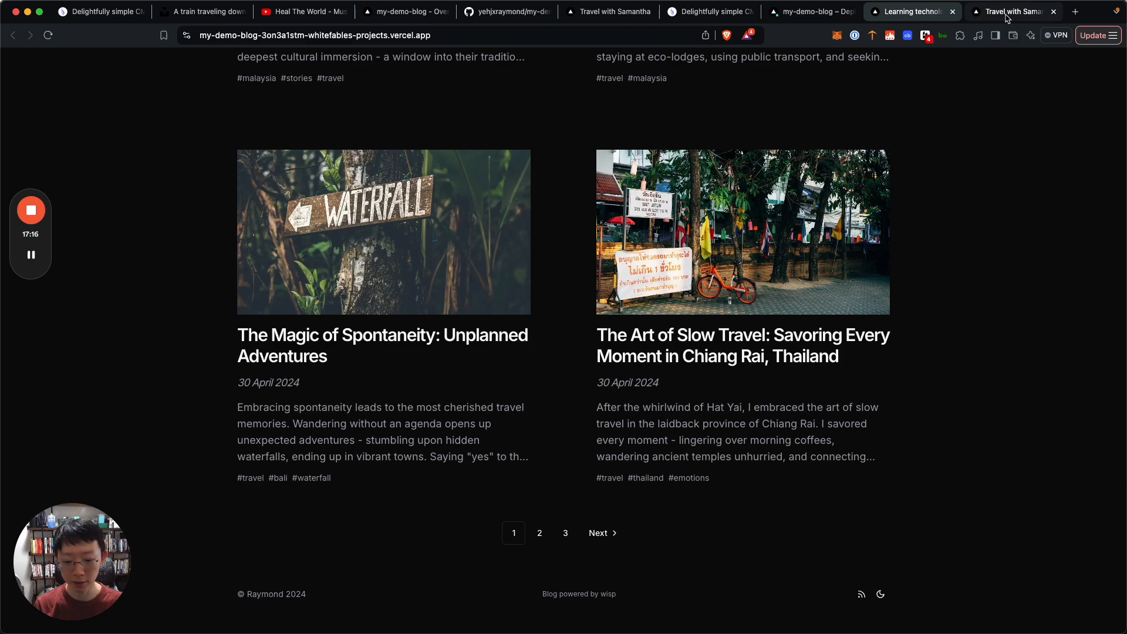
pyautogui.click(1012, 16)
pyautogui.scroll(-15, 743, 235)
pyautogui.click(914, 15)
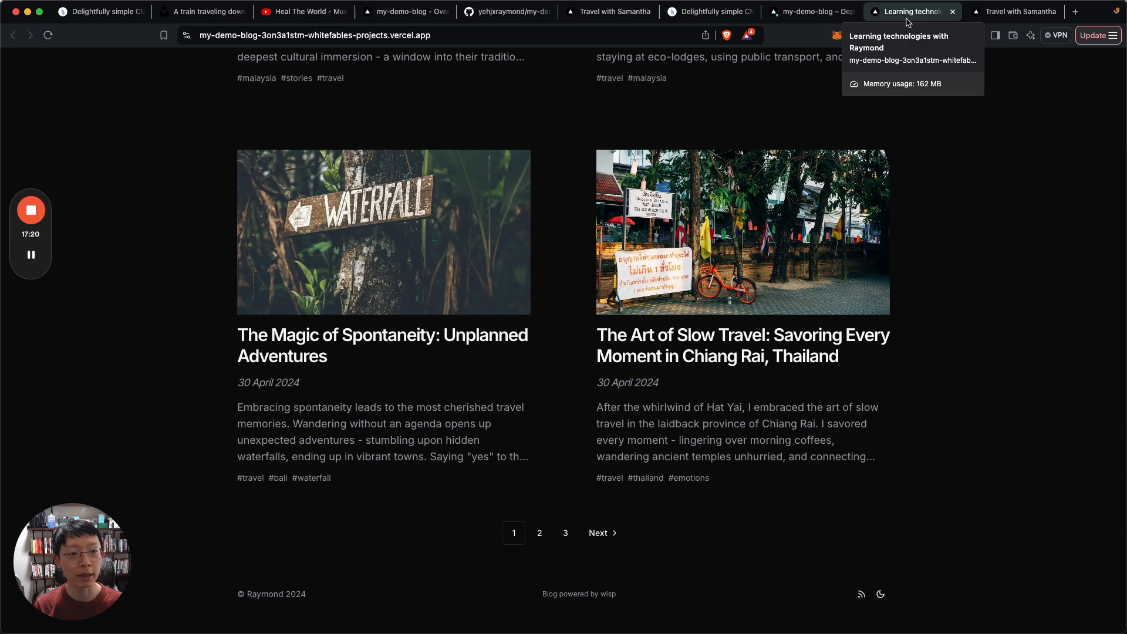
# Open my-demo-blog.vercel.app from the deployment details, close the other two blog pages and return to the deployment
pyautogui.click(813, 12)
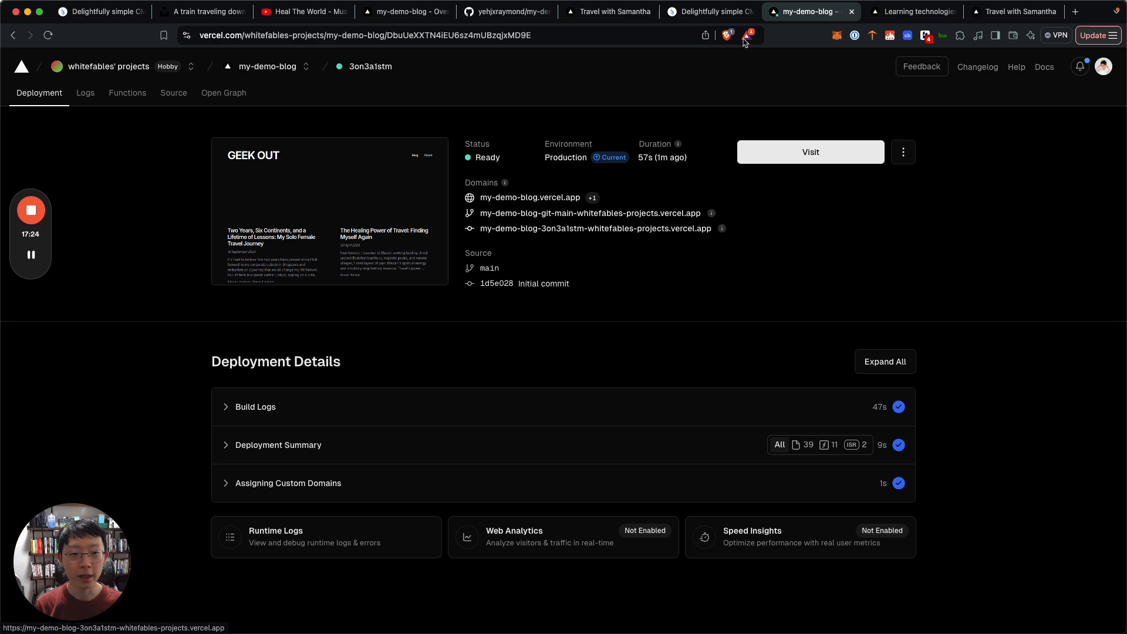
pyautogui.click(693, 20)
pyautogui.click(803, 18)
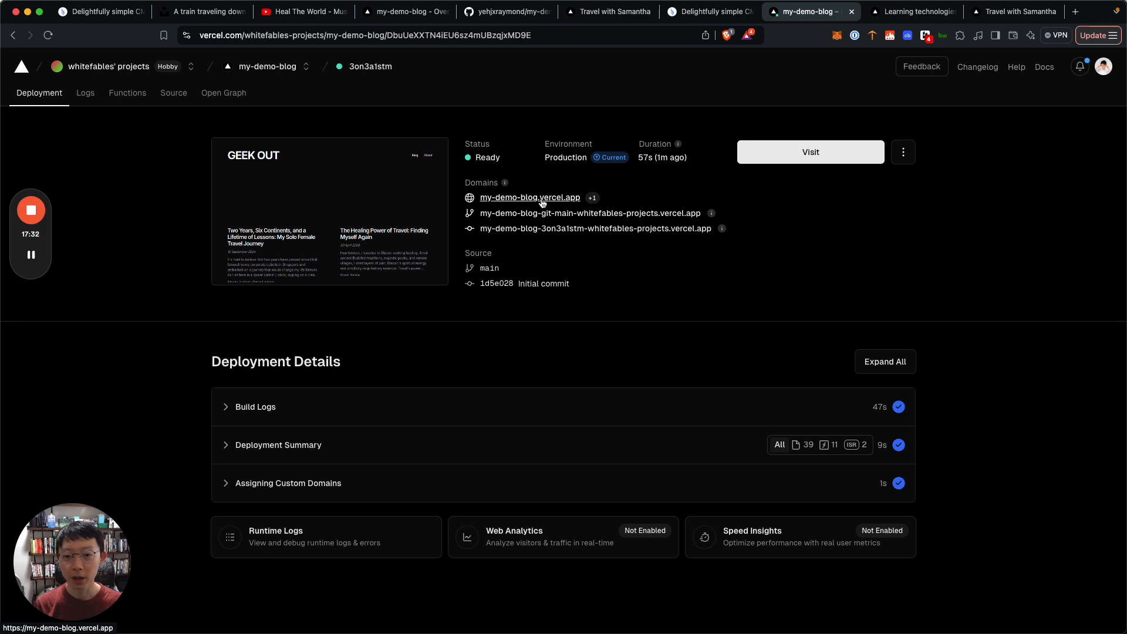
pyautogui.click(567, 203)
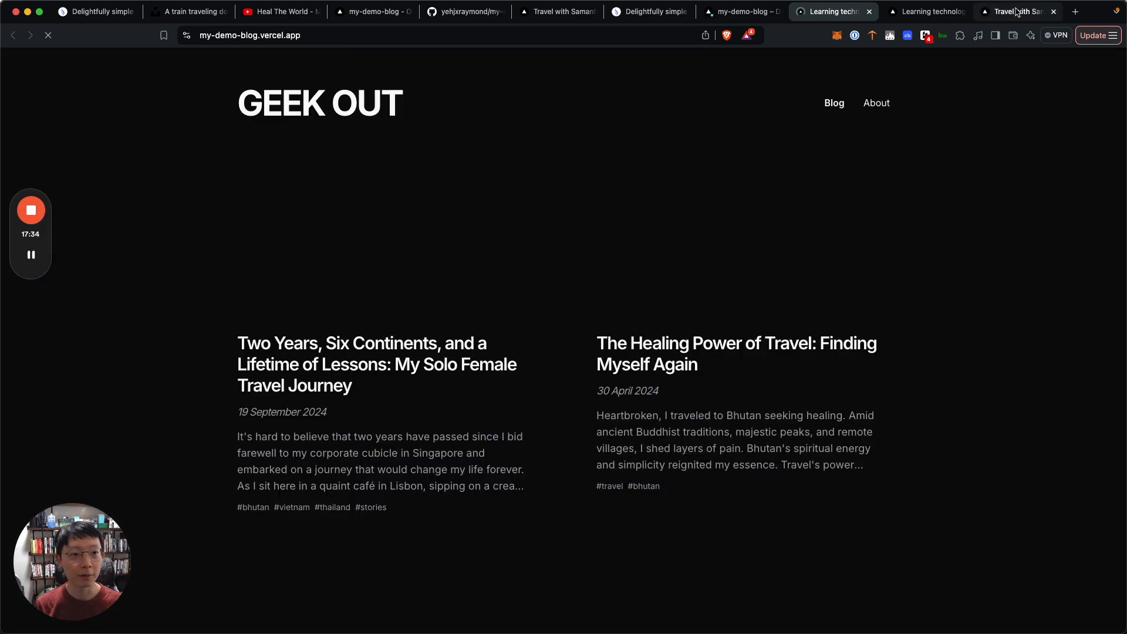
pyautogui.click(963, 11)
pyautogui.click(963, 11)
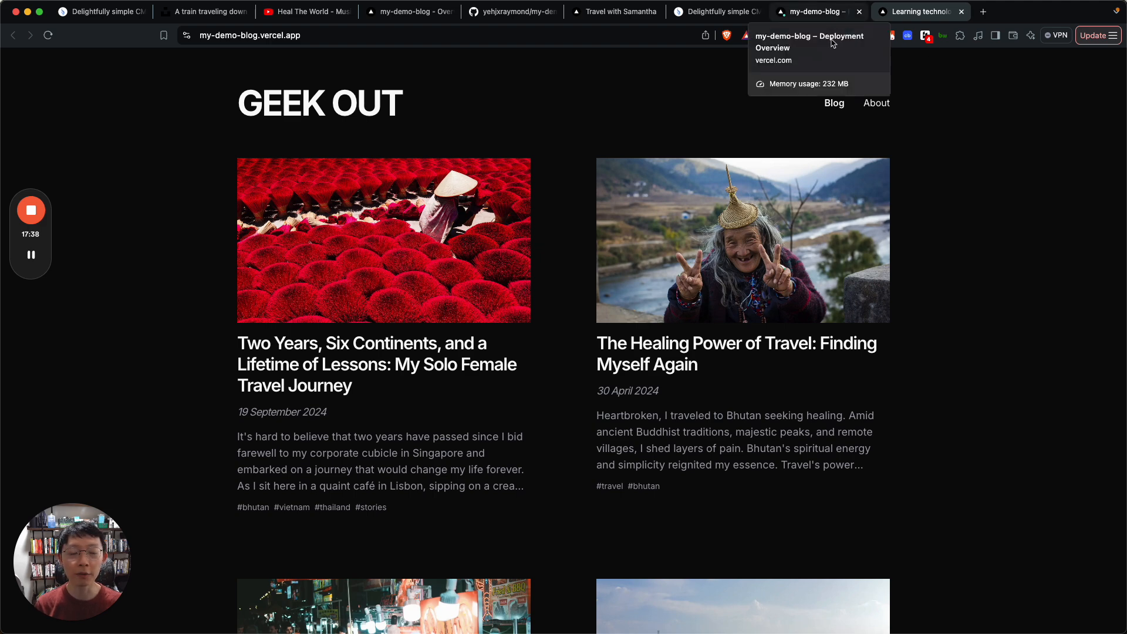
pyautogui.click(881, 12)
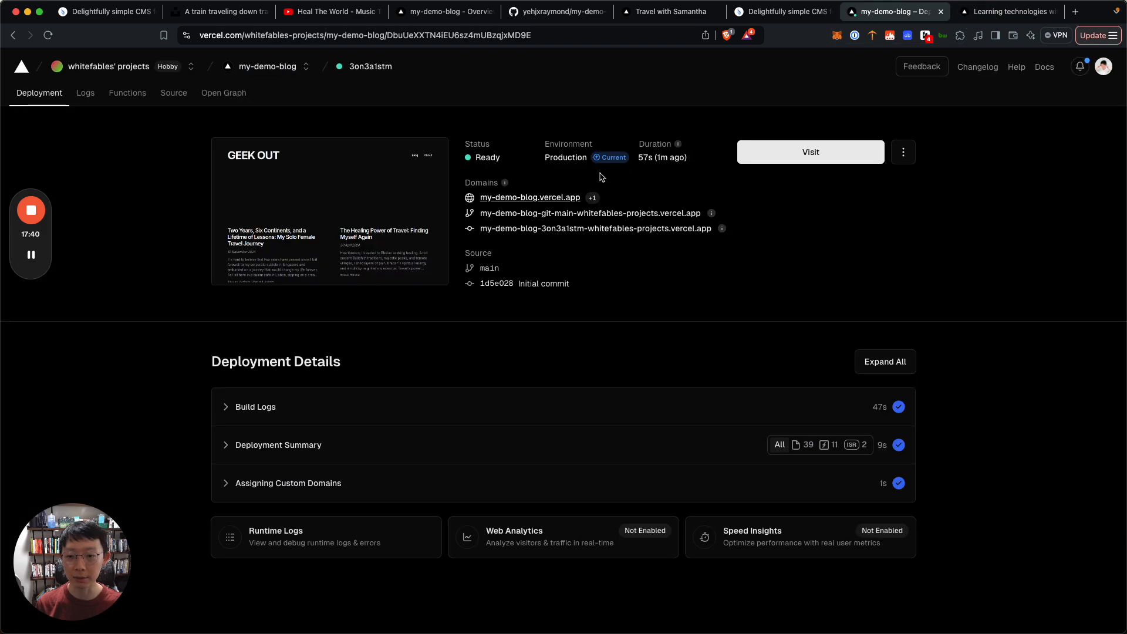
pyautogui.click(540, 197)
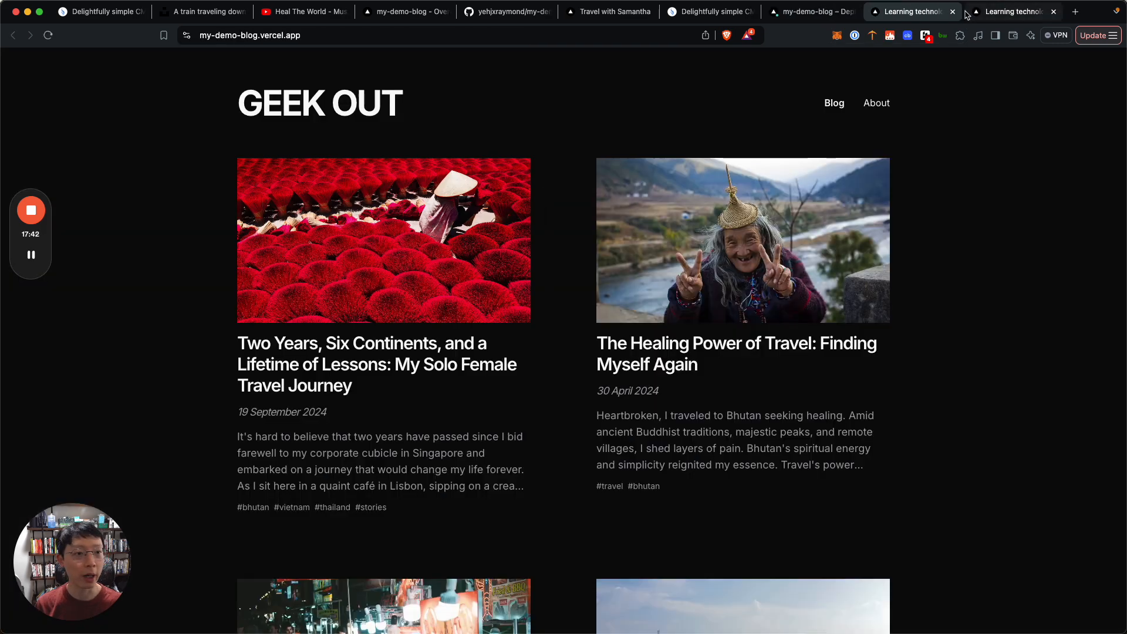
pyautogui.click(953, 11)
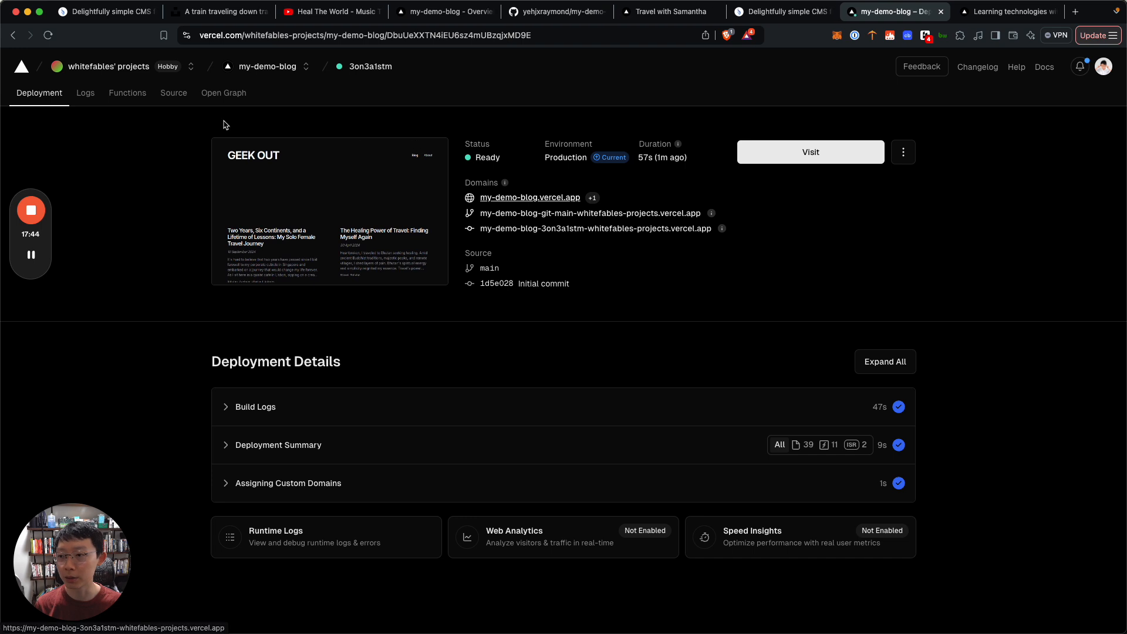
pyautogui.click(905, 153)
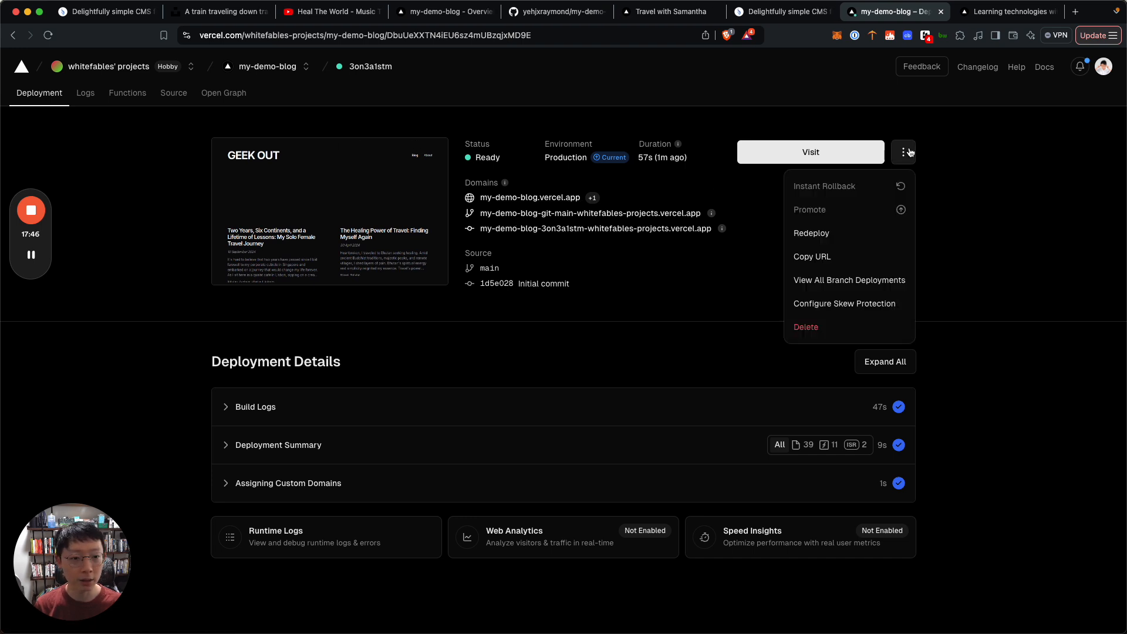
pyautogui.click(671, 224)
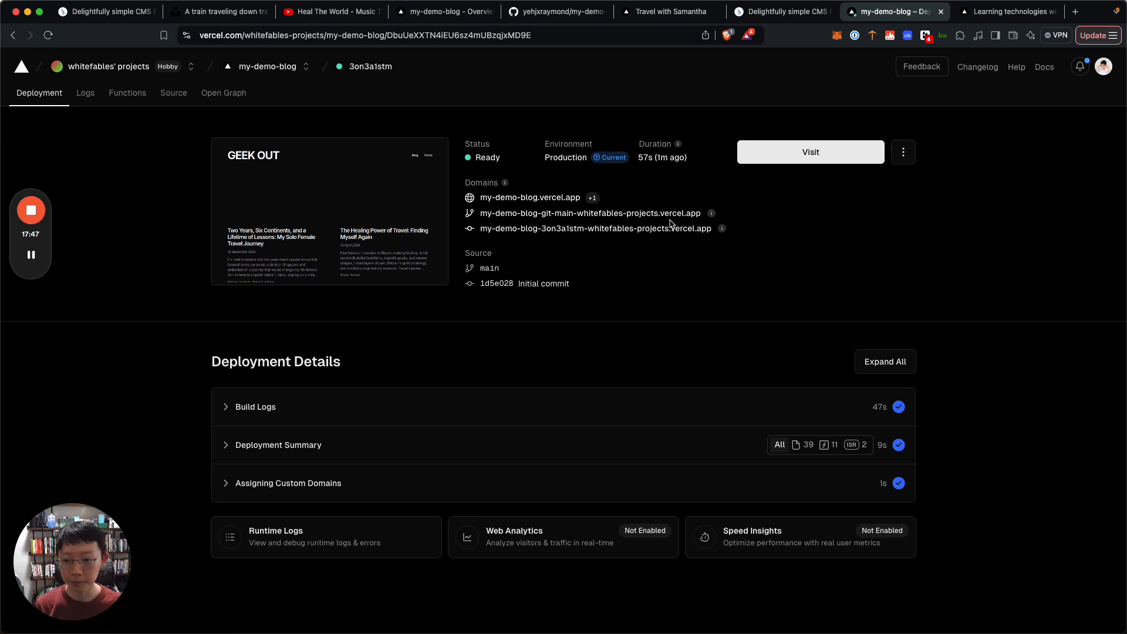
# Add the custom domain demo.wisp.blog in the domain settings of the my-demo-blog project
pyautogui.click(265, 70)
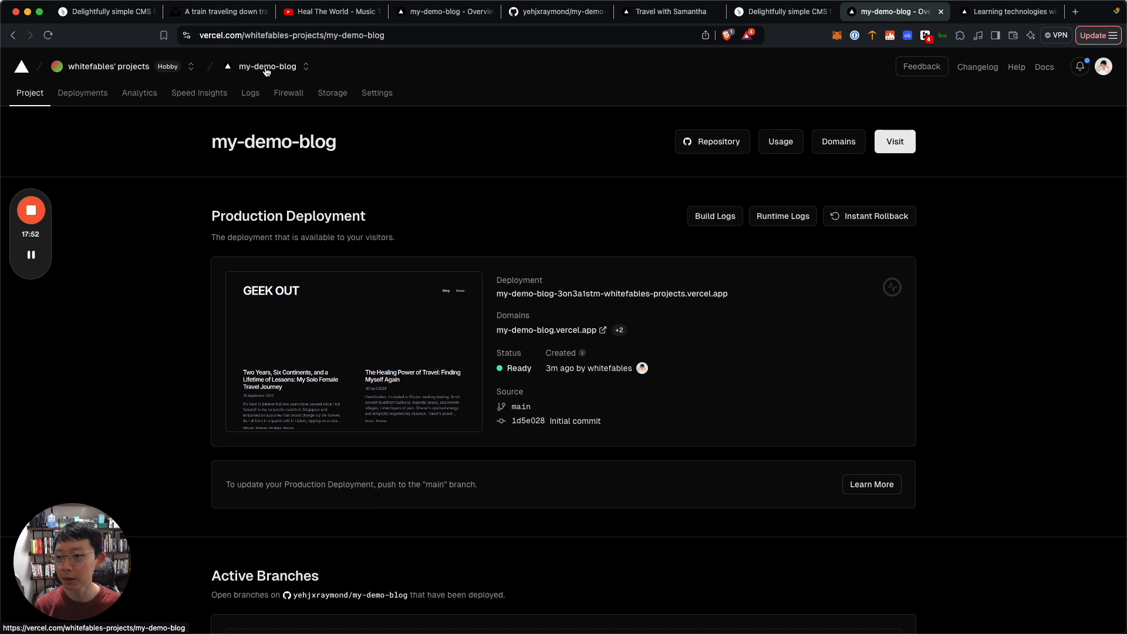
pyautogui.click(377, 94)
pyautogui.click(267, 230)
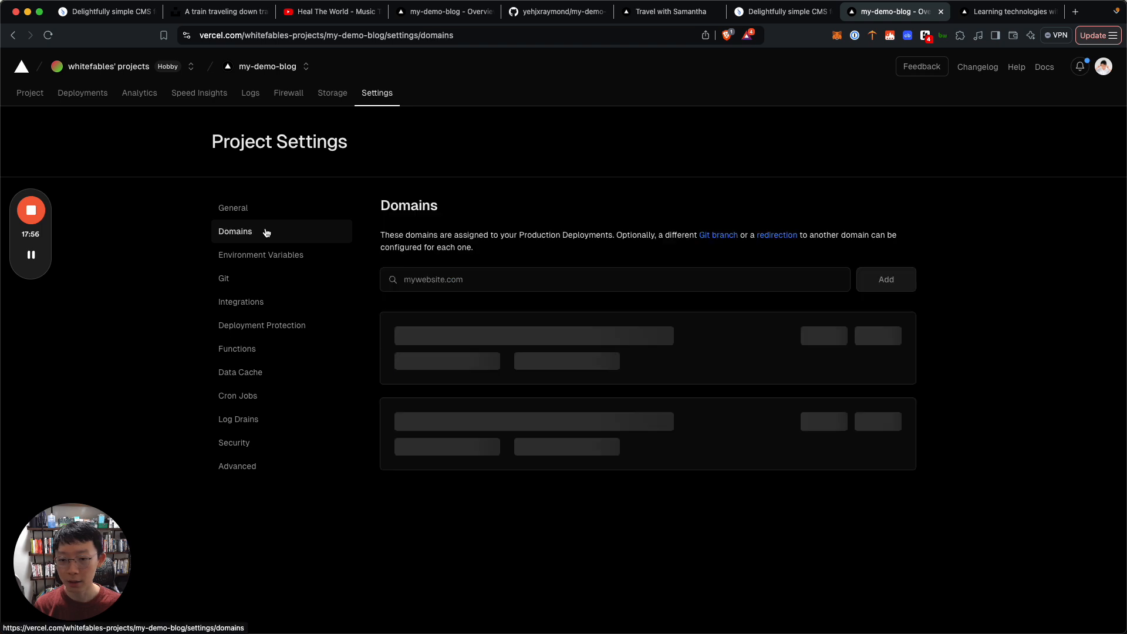
pyautogui.scroll(-1, 603, 203)
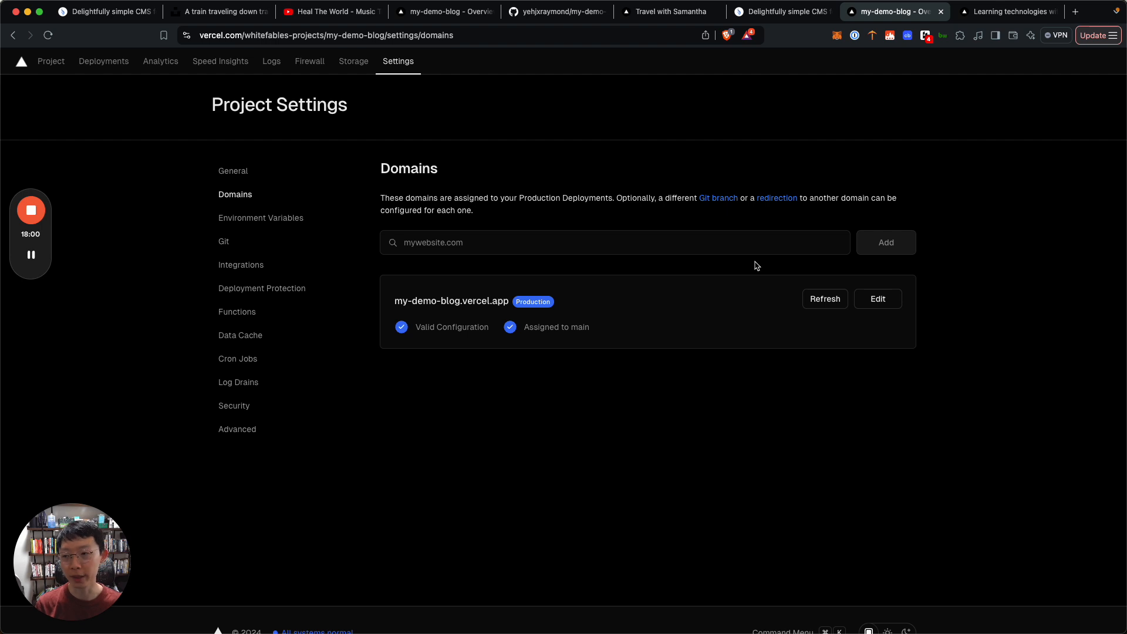
pyautogui.click(693, 242)
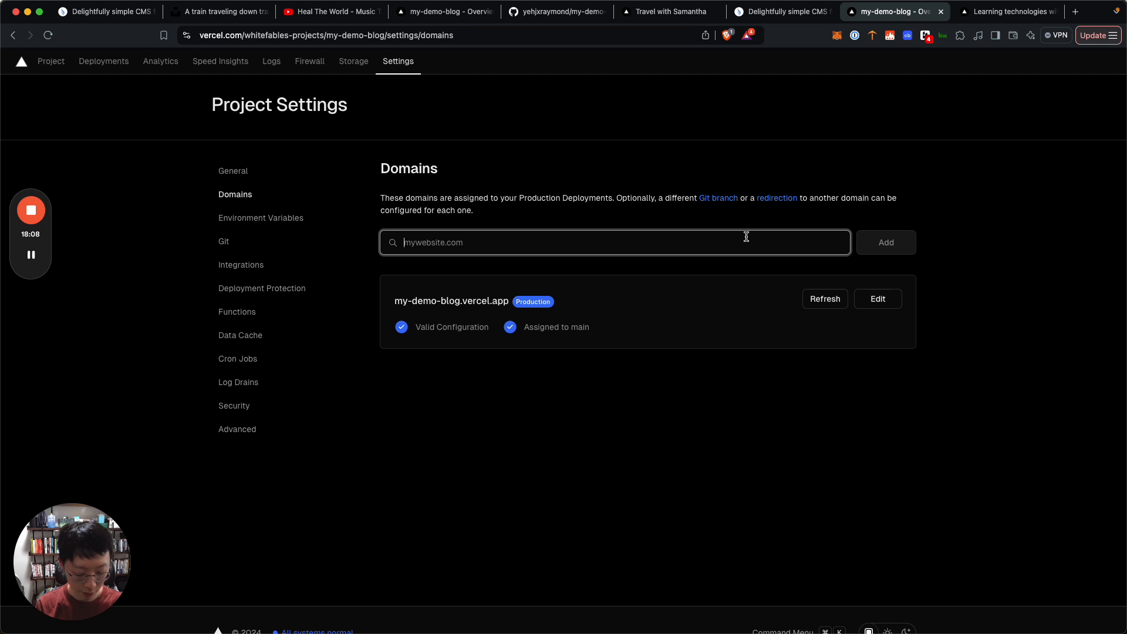
pyautogui.write('demo.wisp.blog')
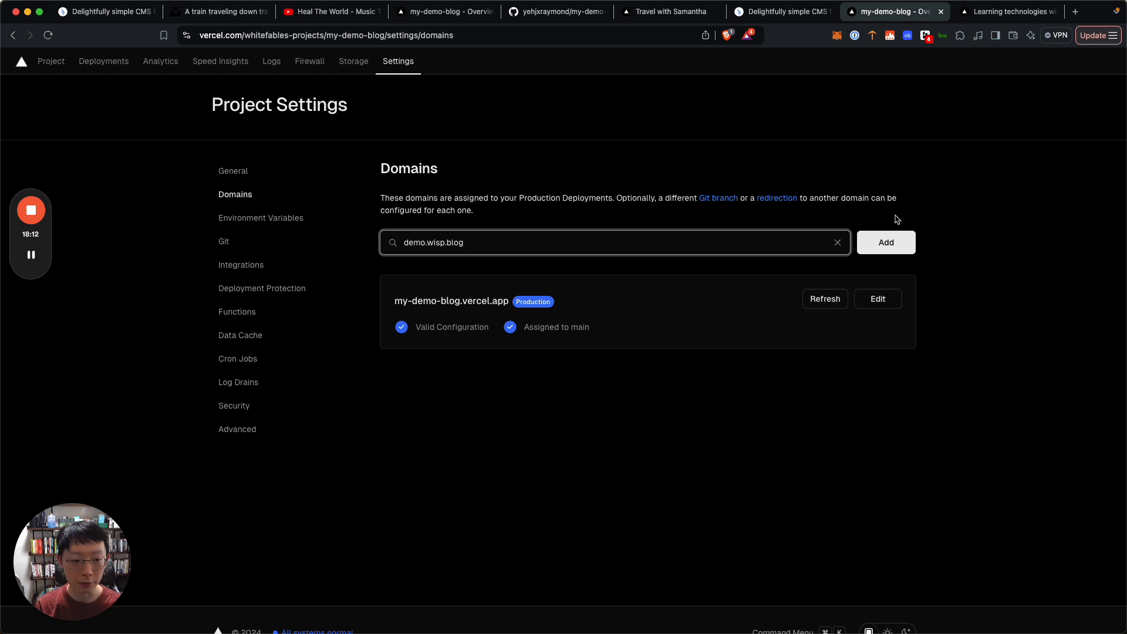
pyautogui.click(893, 241)
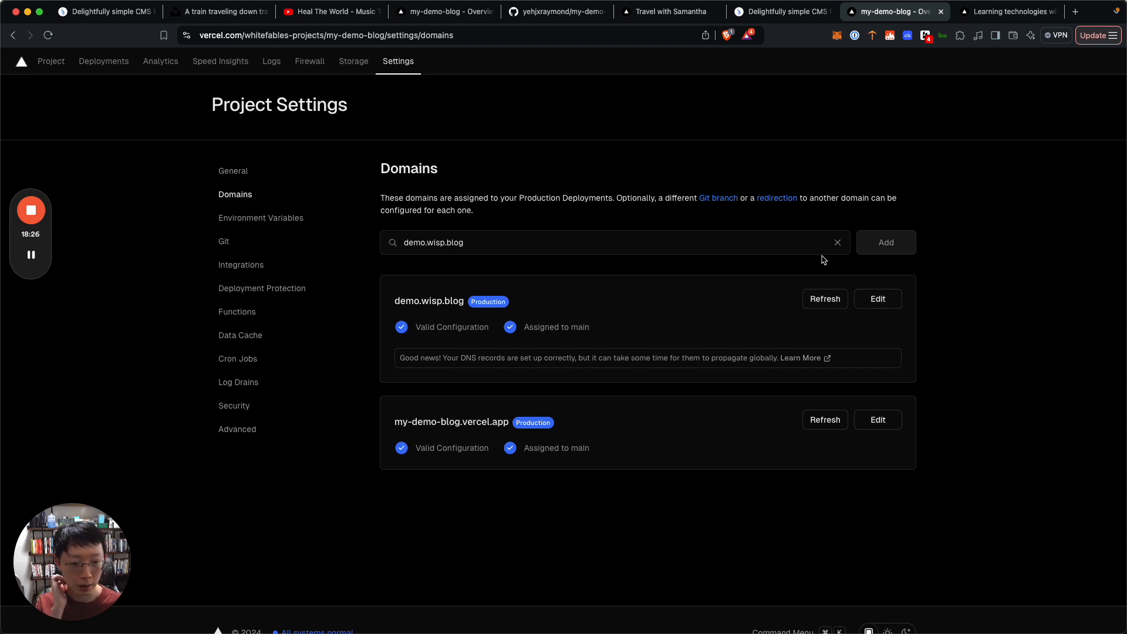
pyautogui.click(806, 239)
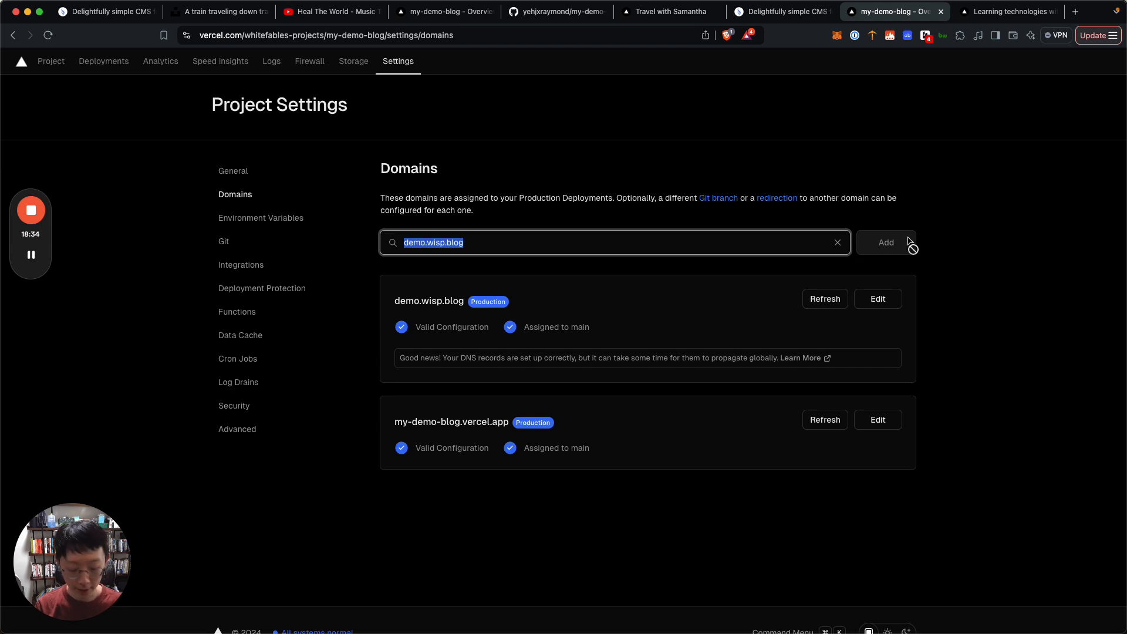
pyautogui.write('something-else.com')
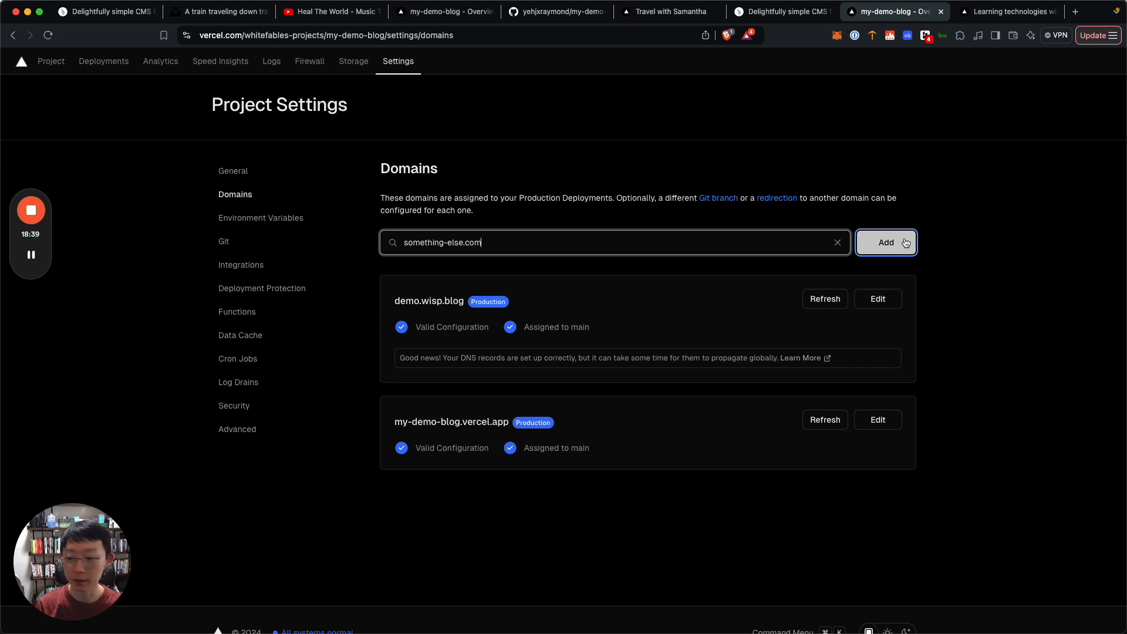
pyautogui.click(906, 242)
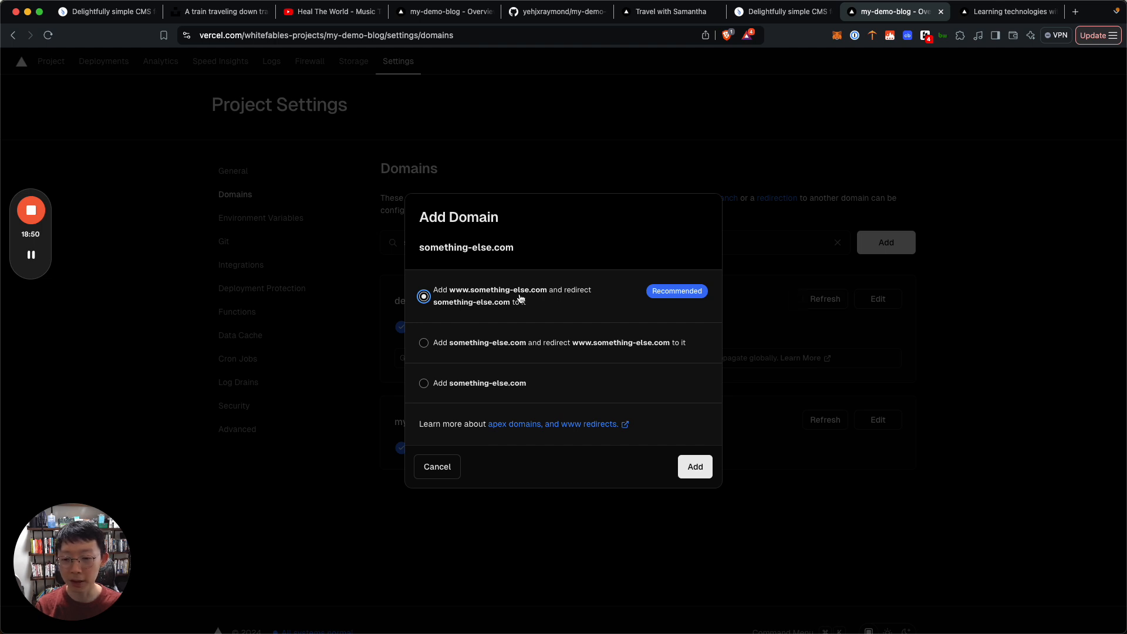
pyautogui.click(494, 345)
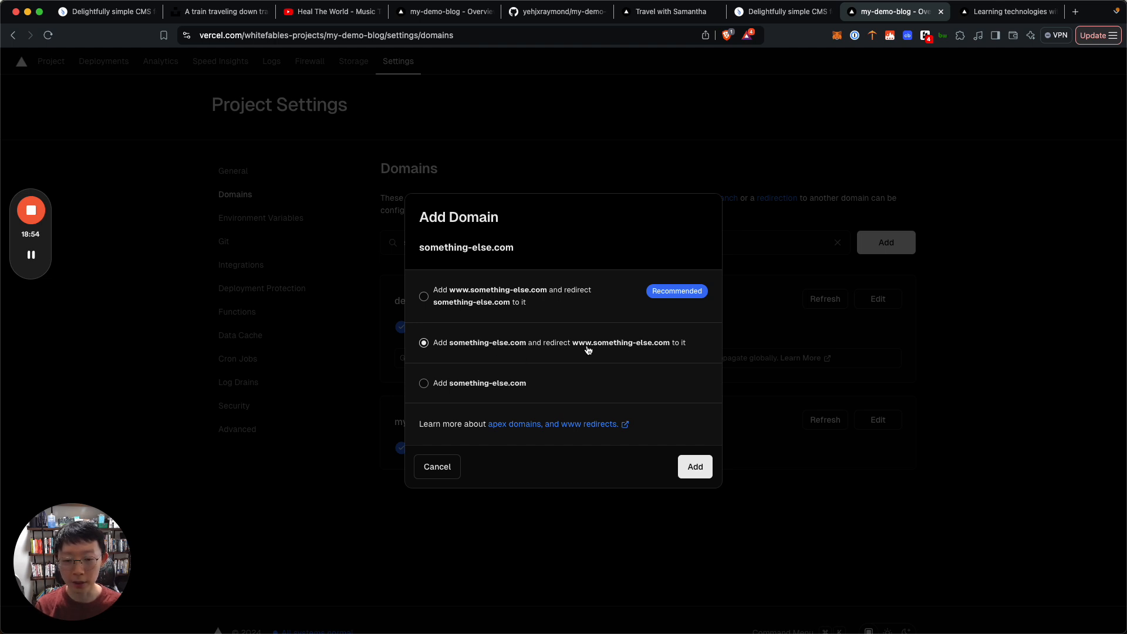
pyautogui.click(564, 300)
pyautogui.click(705, 470)
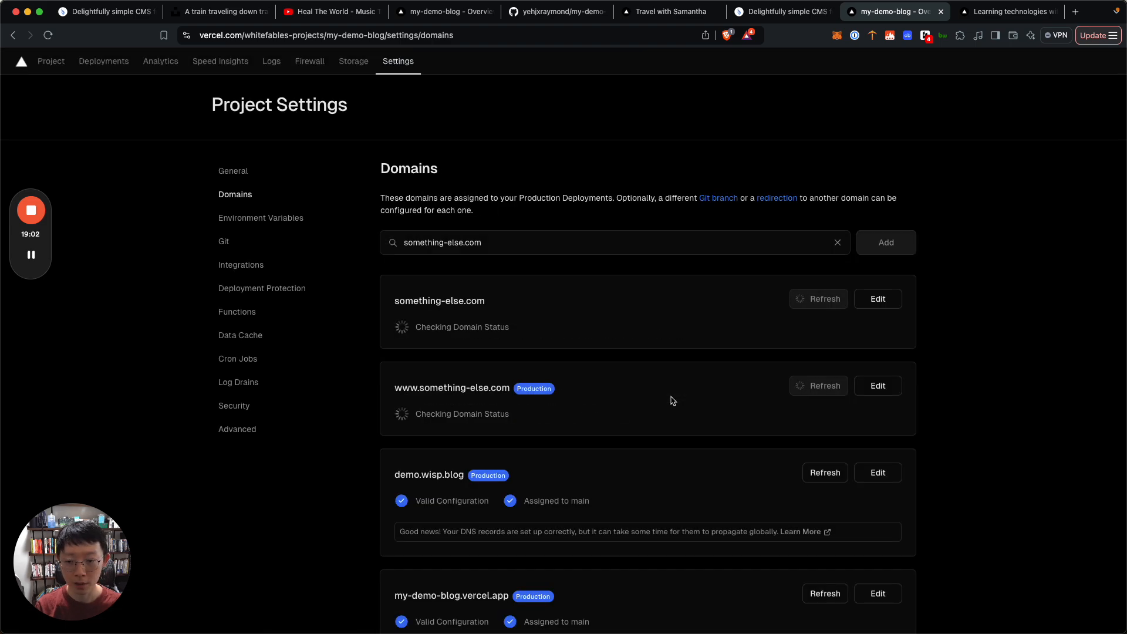
pyautogui.scroll(-1, 674, 401)
pyautogui.scroll(-3, 673, 399)
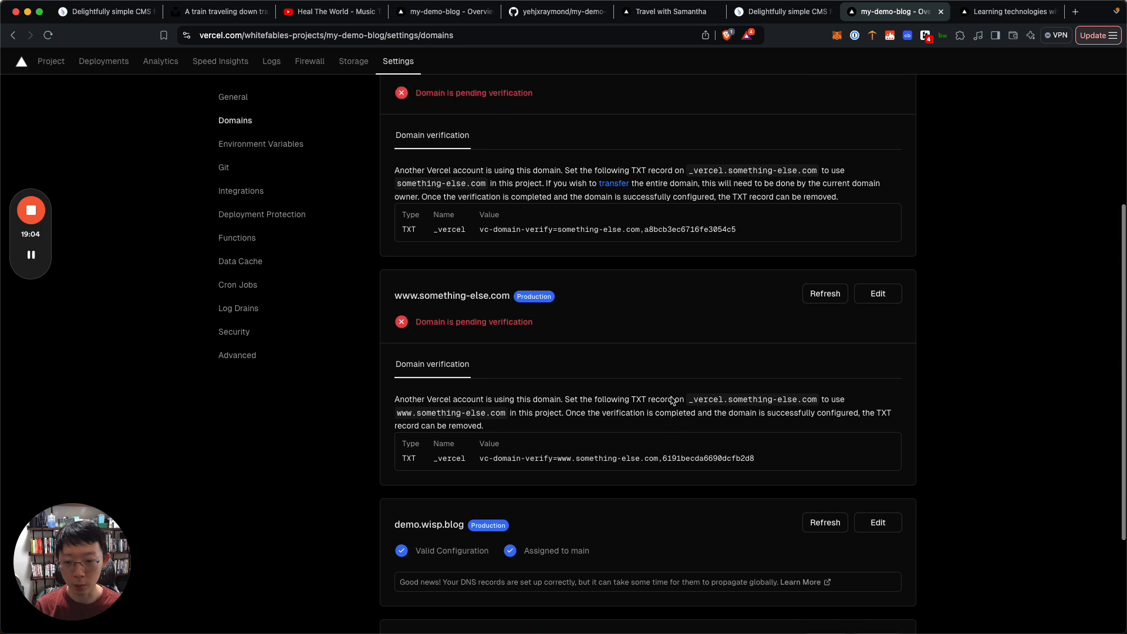
pyautogui.scroll(1, 552, 212)
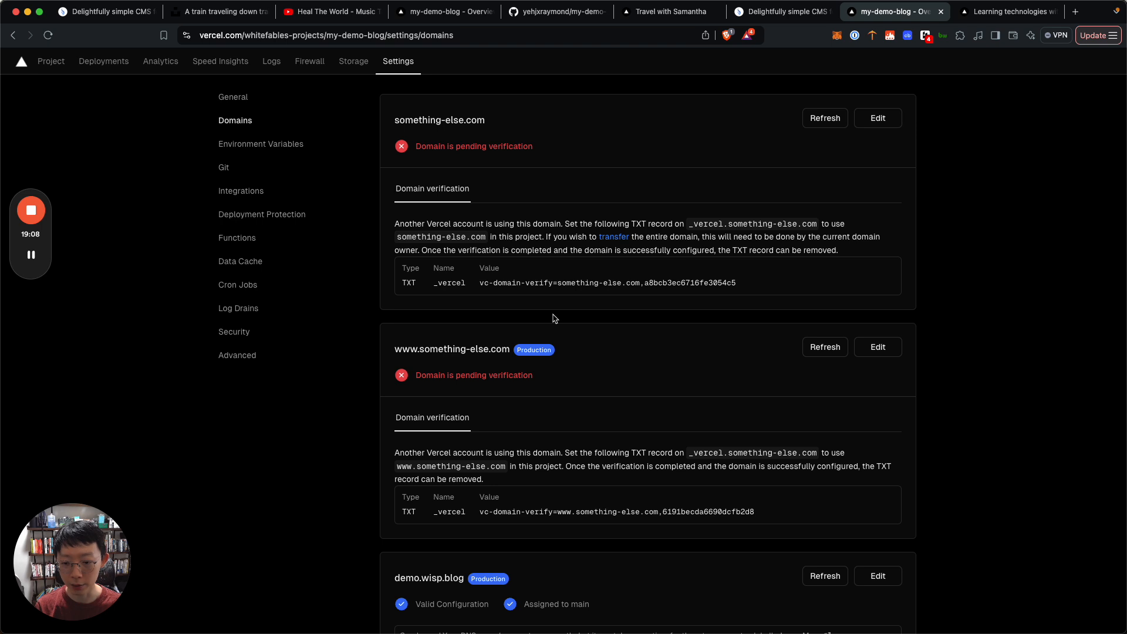
pyautogui.scroll(-2, 555, 319)
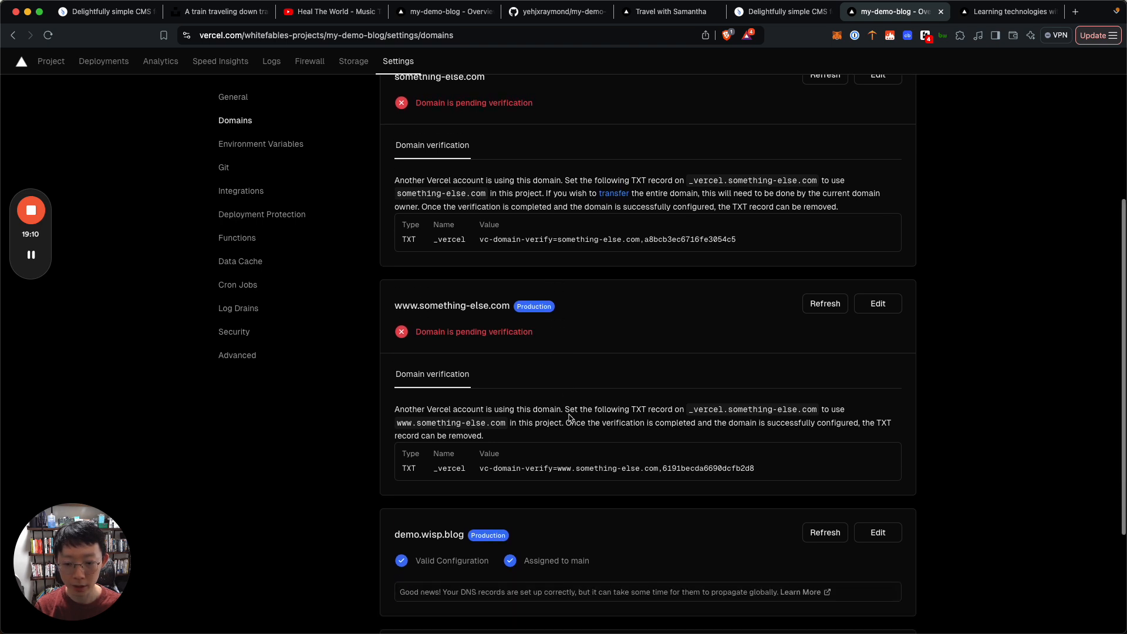
pyautogui.scroll(1, 569, 418)
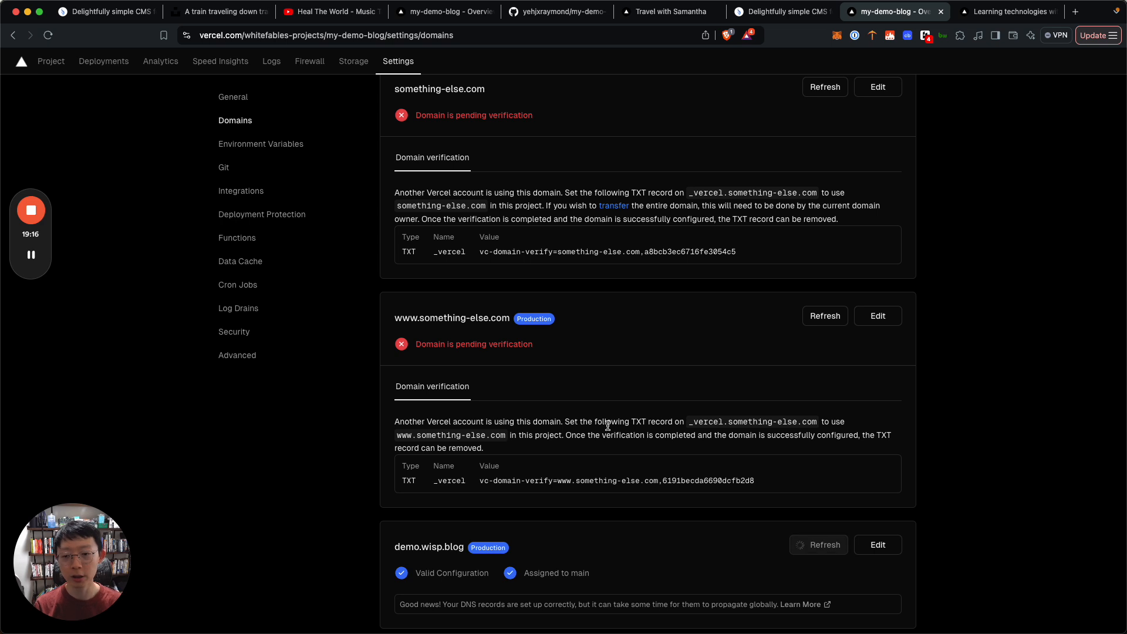
pyautogui.doubleClick(409, 253)
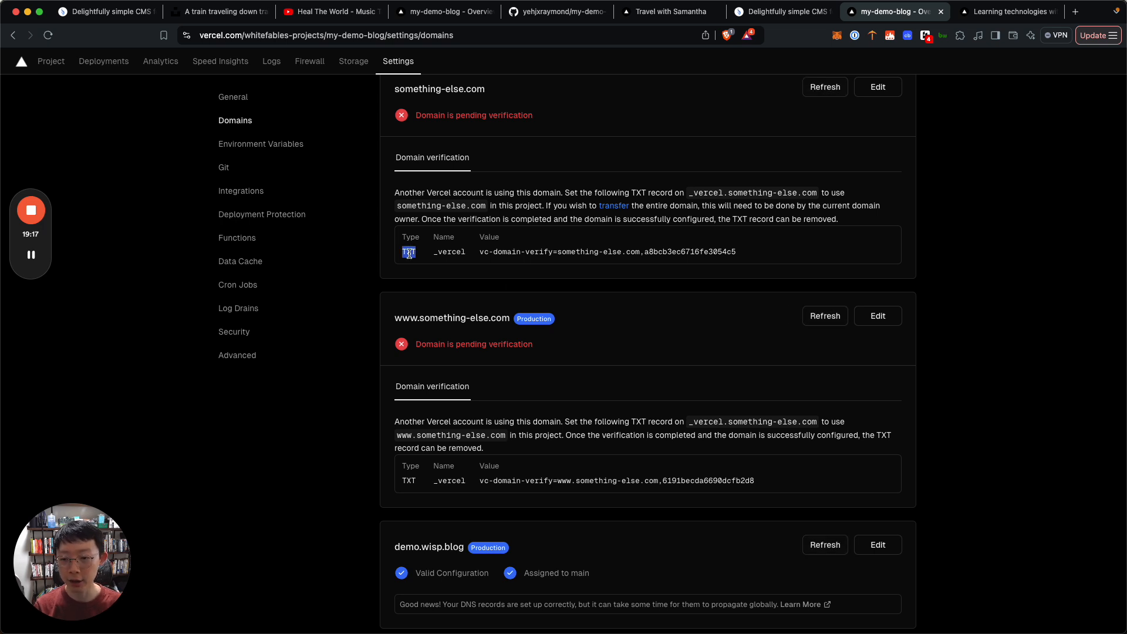
pyautogui.doubleClick(450, 252)
pyautogui.tripleClick(496, 251)
pyautogui.scroll(-3, 556, 269)
pyautogui.scroll(8, 557, 272)
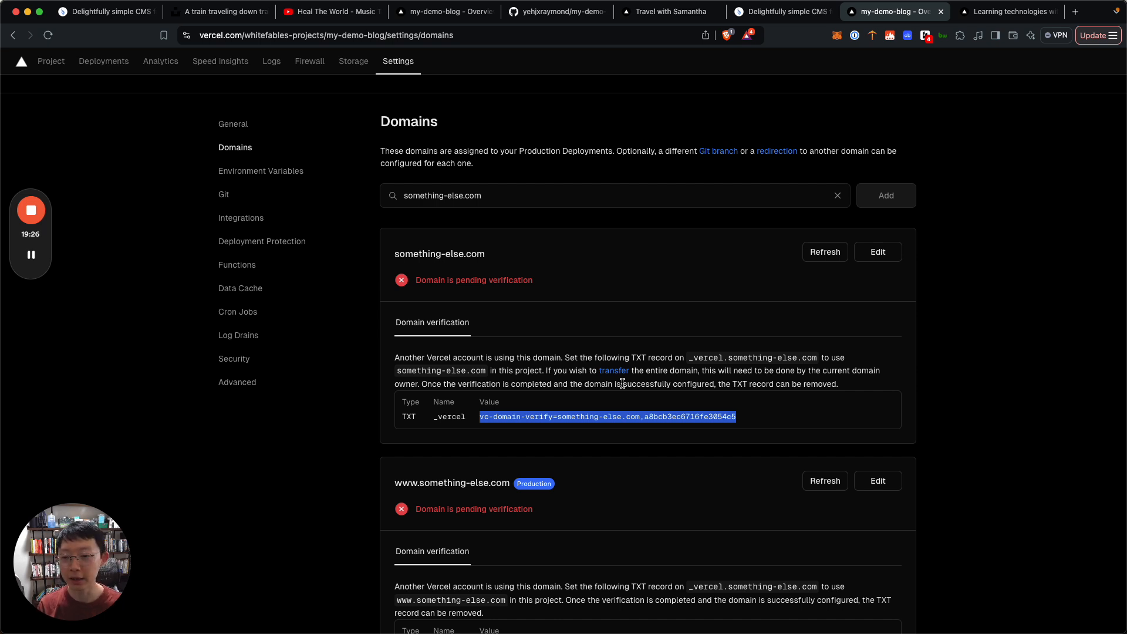
pyautogui.scroll(-2, 622, 384)
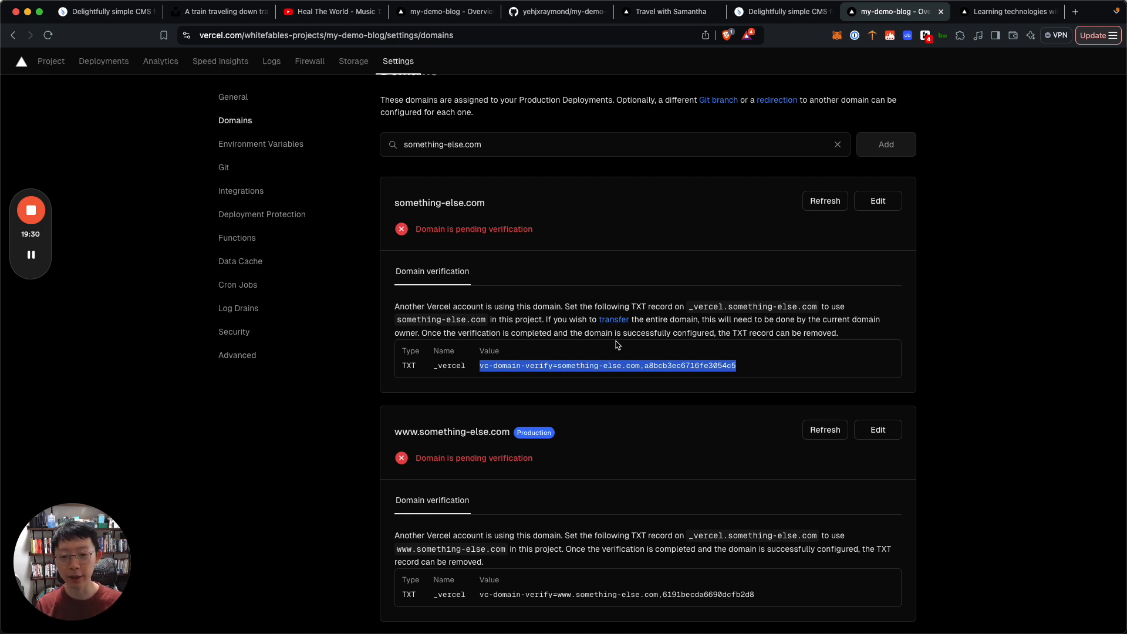
pyautogui.scroll(-2, 618, 345)
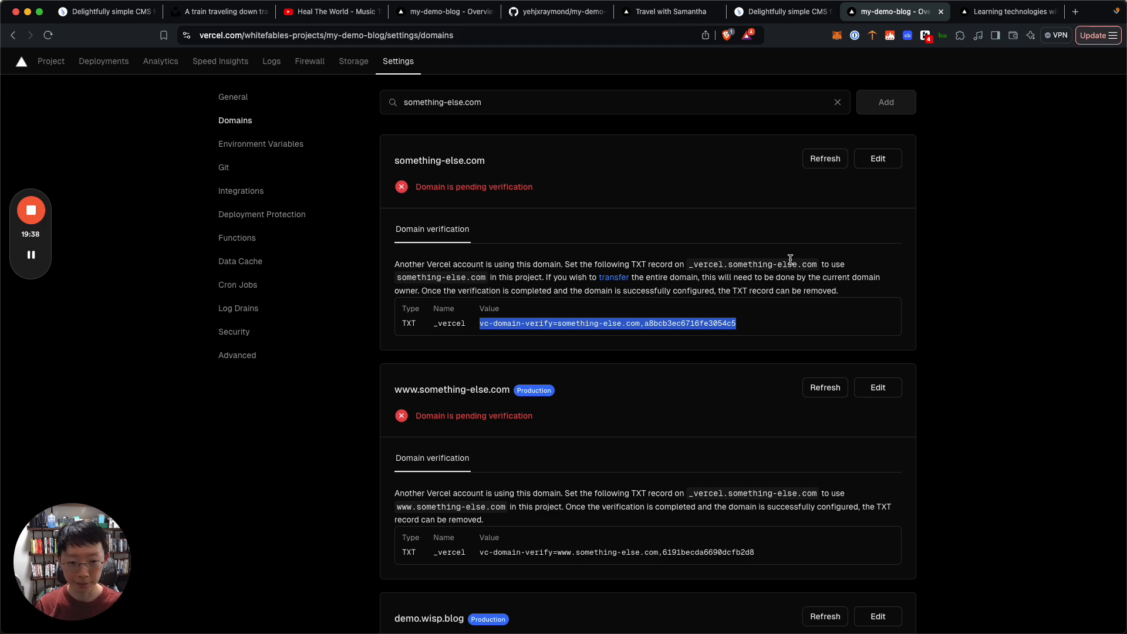
# Open the team-level Domains page, view the Transfer In Domain form and cancel it
pyautogui.scroll(5, 789, 259)
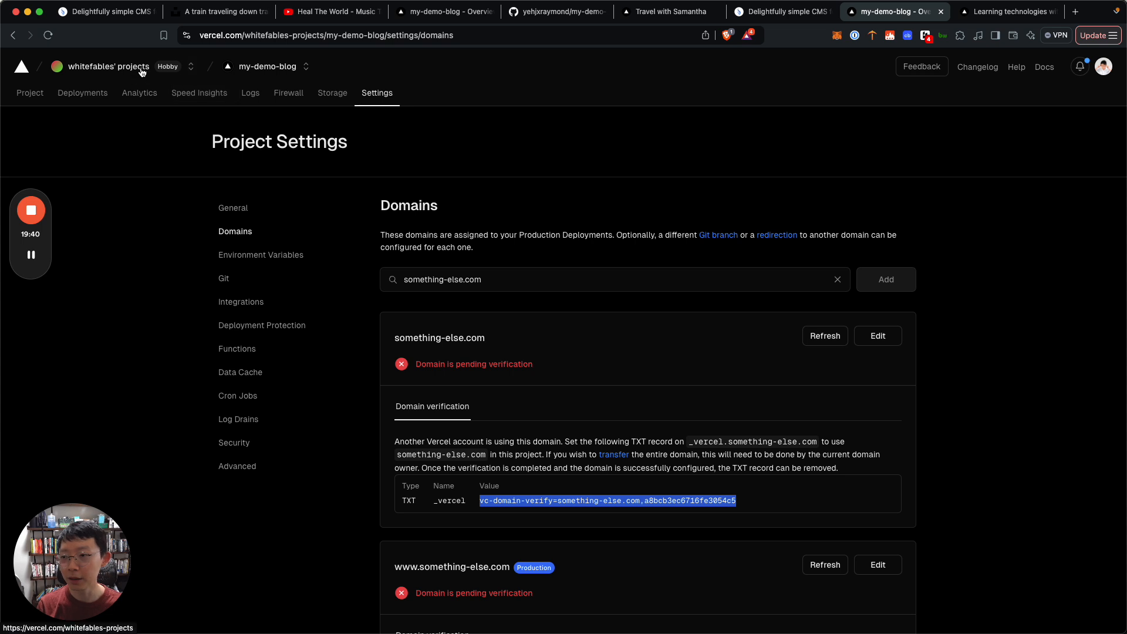
pyautogui.click(142, 72)
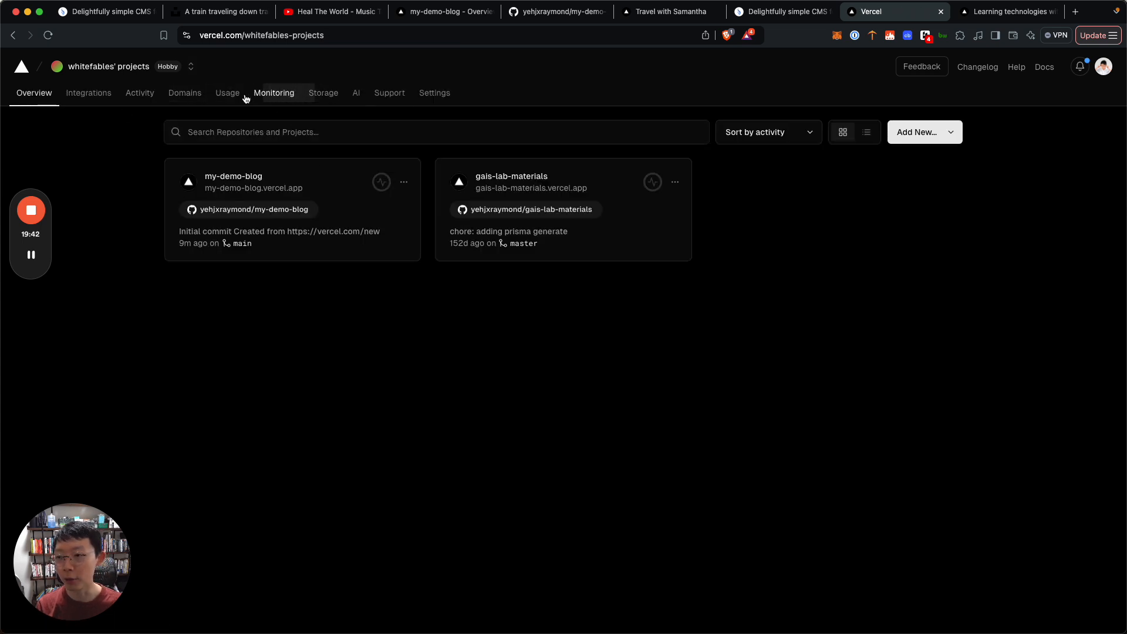
pyautogui.click(177, 93)
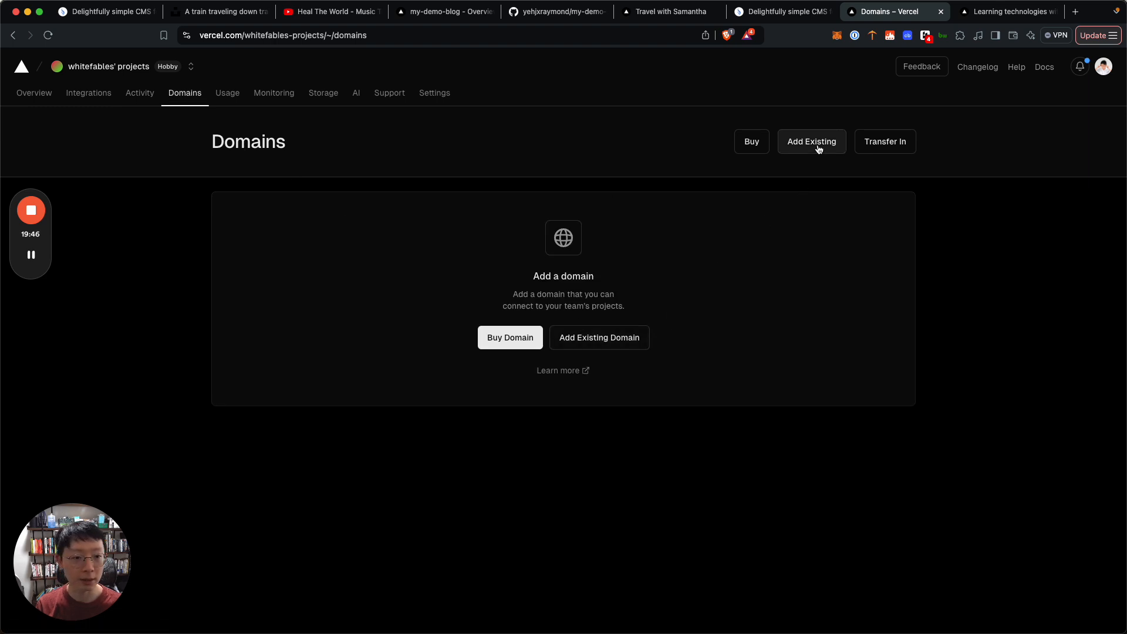
pyautogui.click(881, 152)
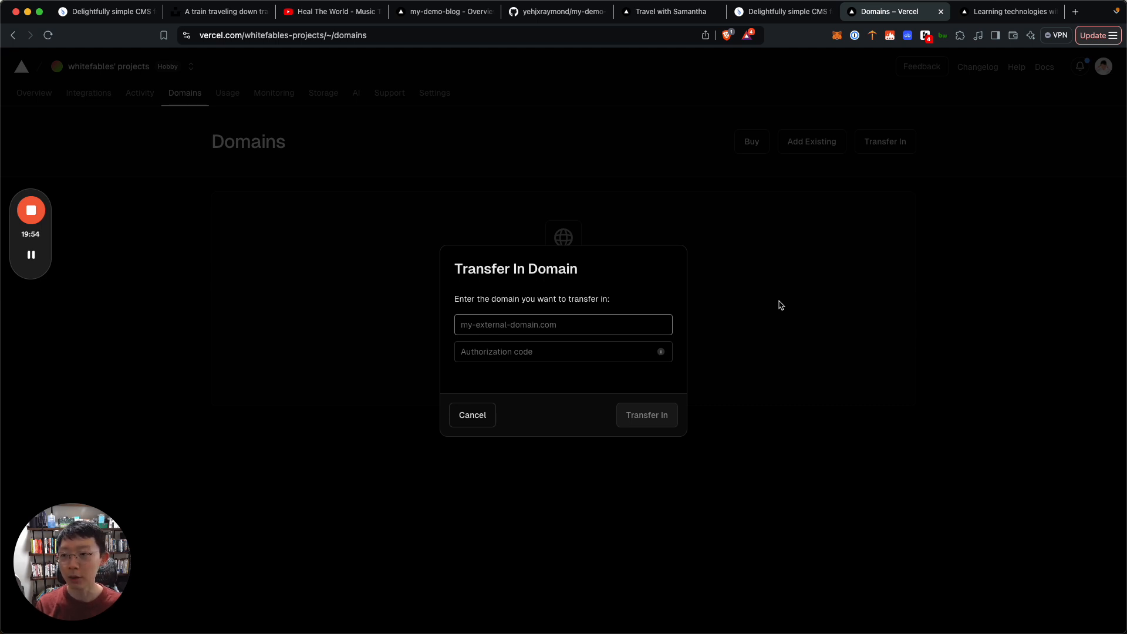
pyautogui.click(473, 414)
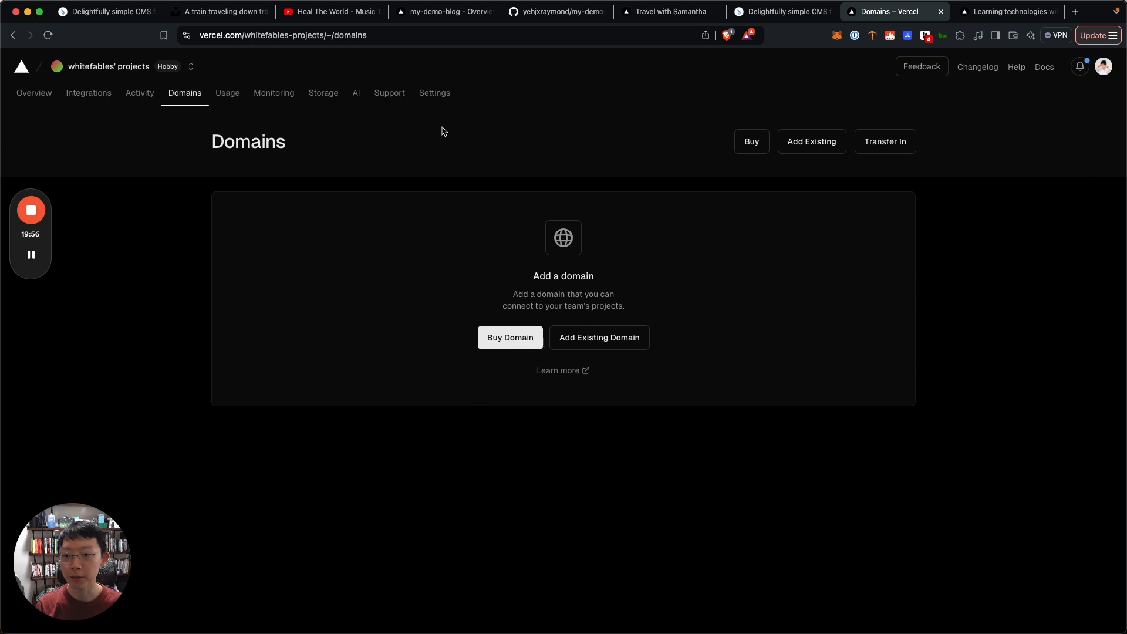
# Open the my-demo-blog project from the team overview, view its general settings and return to the project overview
pyautogui.click(36, 95)
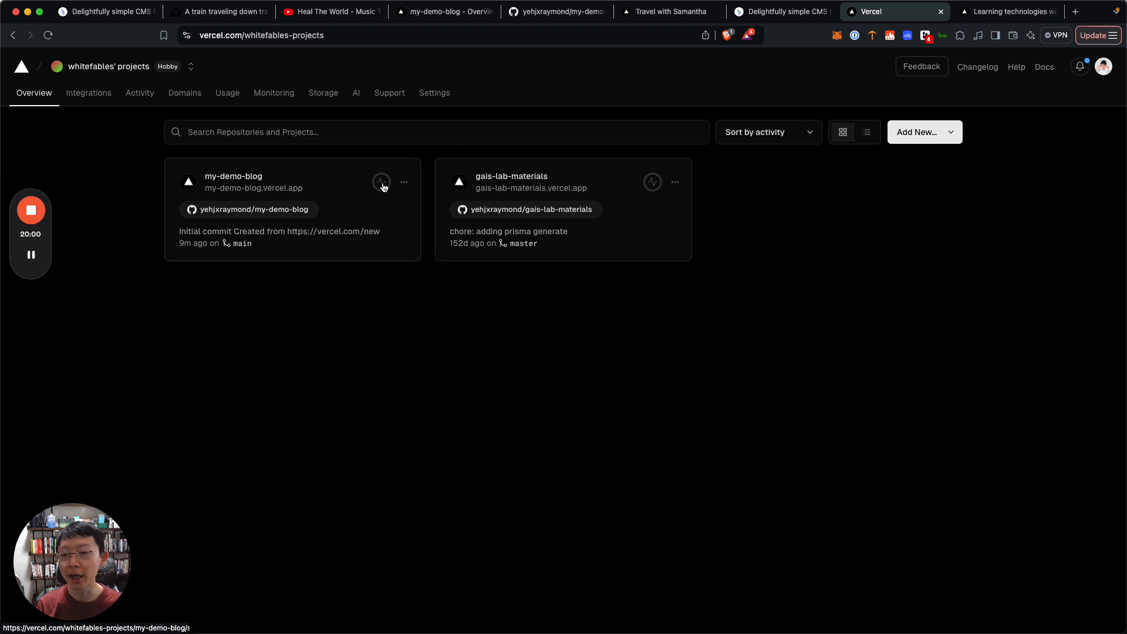
pyautogui.click(258, 178)
pyautogui.scroll(-1, 596, 219)
pyautogui.scroll(1, 543, 201)
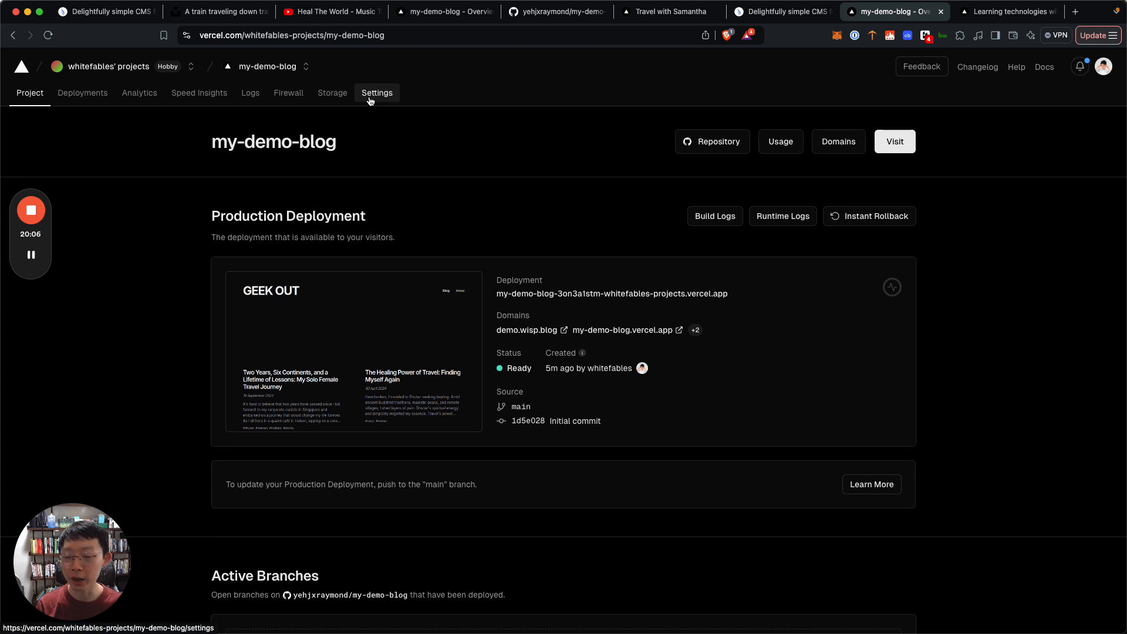
pyautogui.click(370, 99)
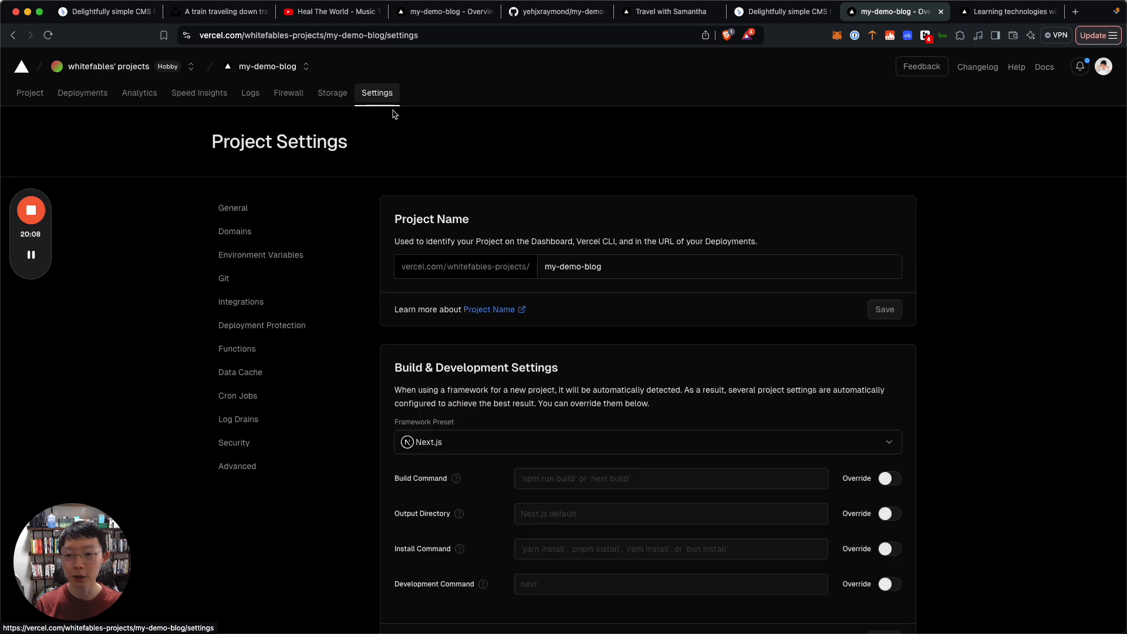
pyautogui.click(29, 103)
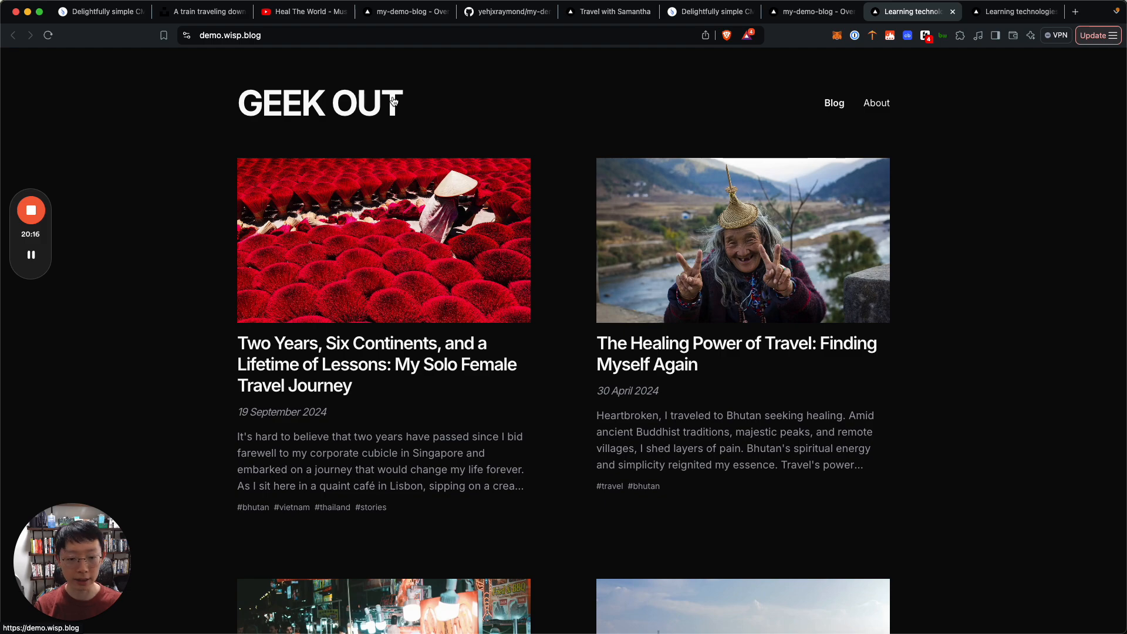
# Look through the posts on demo.wisp.blog and return to the my-demo-blog project overview
pyautogui.scroll(-8, 478, 252)
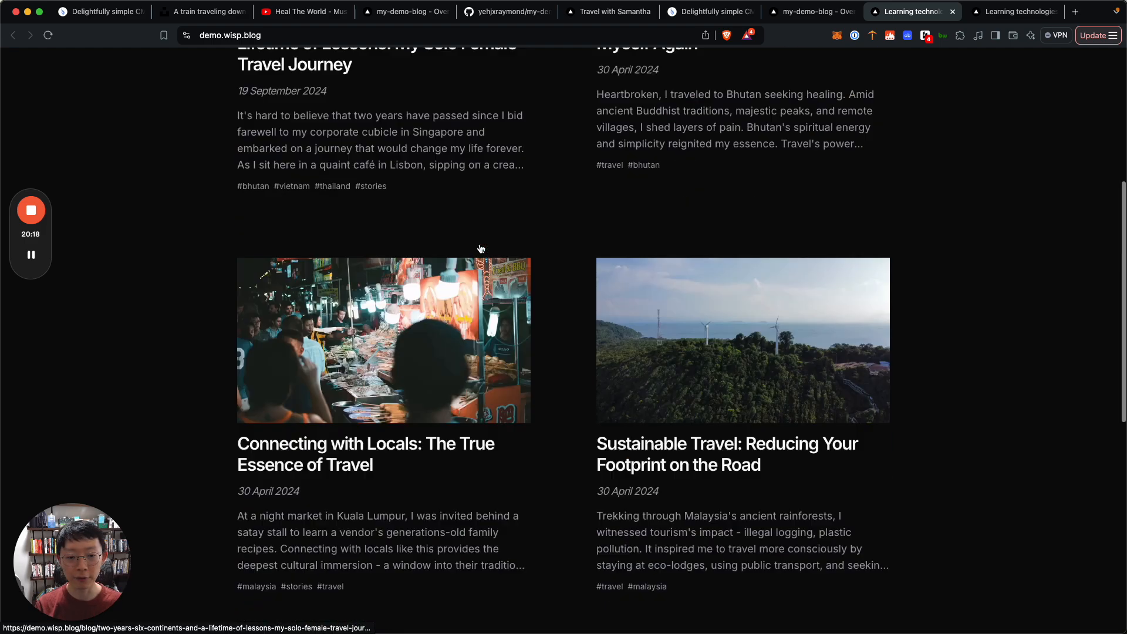
pyautogui.scroll(8, 645, 177)
pyautogui.click(804, 9)
pyautogui.scroll(-6, 626, 307)
pyautogui.scroll(6, 627, 308)
pyautogui.scroll(-1, 627, 308)
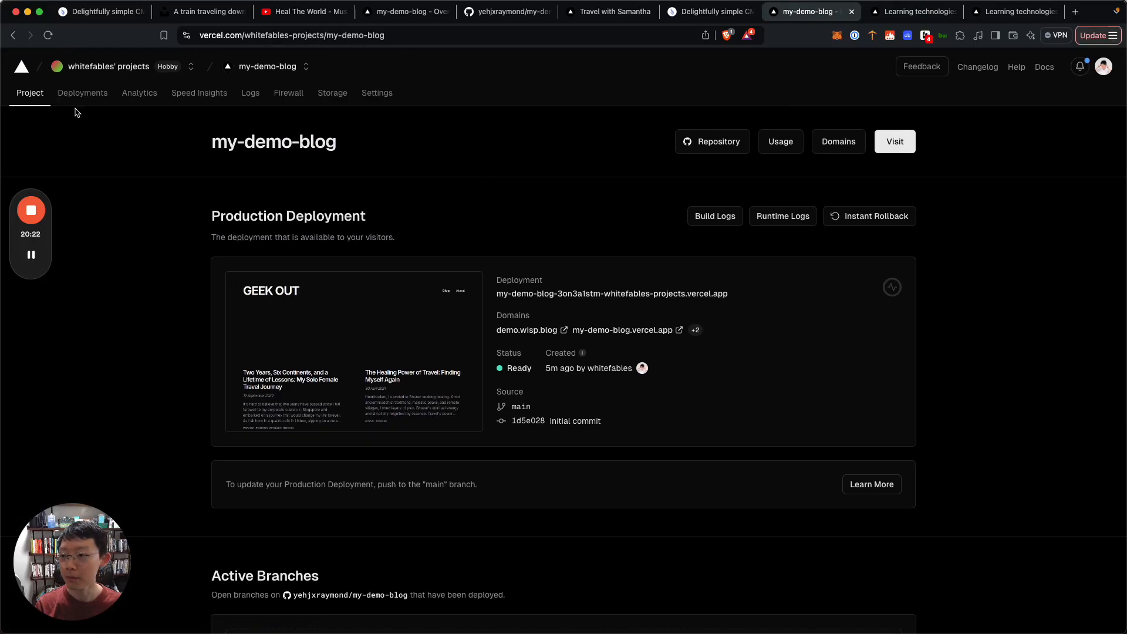
# Switch to the Marp Preview slides, view the Step 4 slide on editing the 'About' page with Markdown, and return to the browser
pyautogui.hotkey('ctrl', 'Up')
pyautogui.click(952, 381)
pyautogui.scroll(-6, 875, 447)
pyautogui.scroll(2, 832, 318)
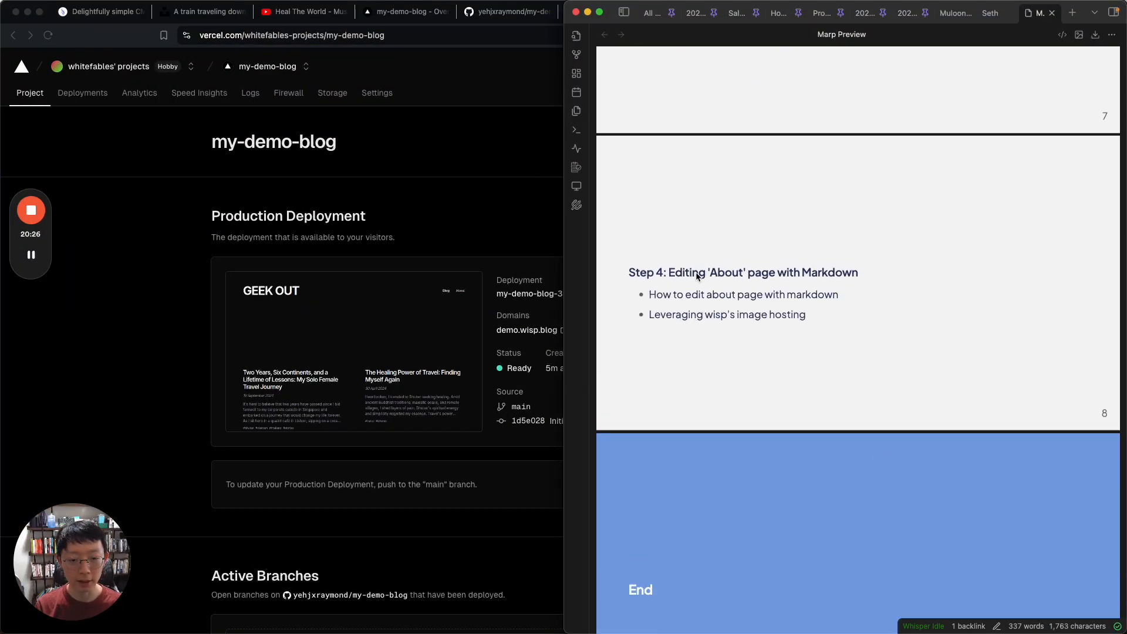
pyautogui.hotkey('ctrl', 'alt', 'Return')
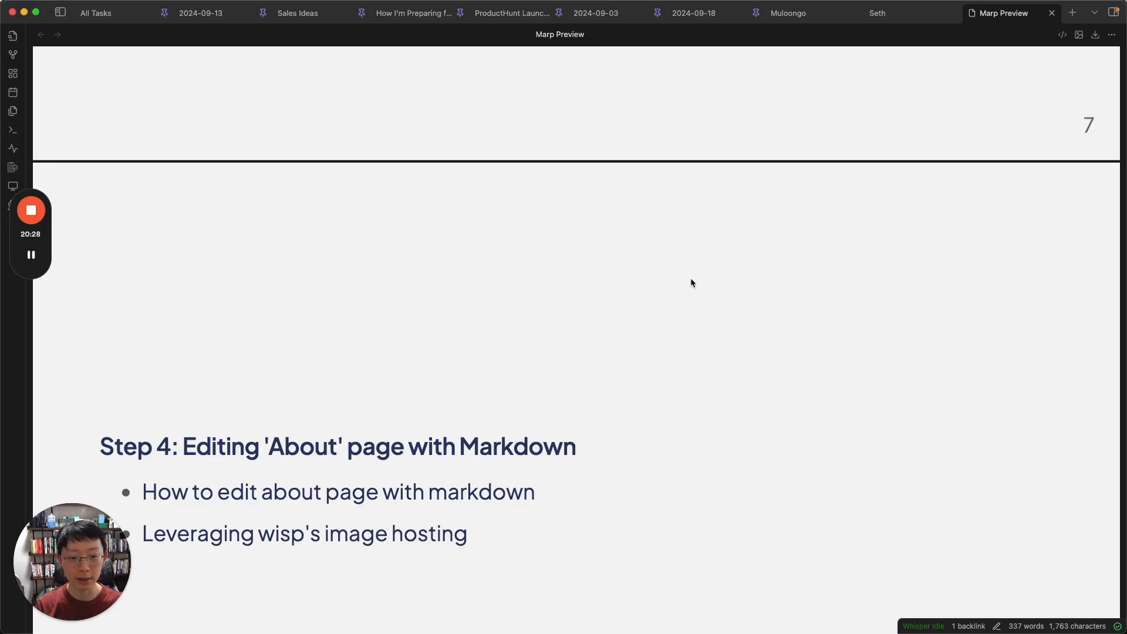
pyautogui.hotkey('ctrl', 'alt', 'Return')
pyautogui.click(524, 183)
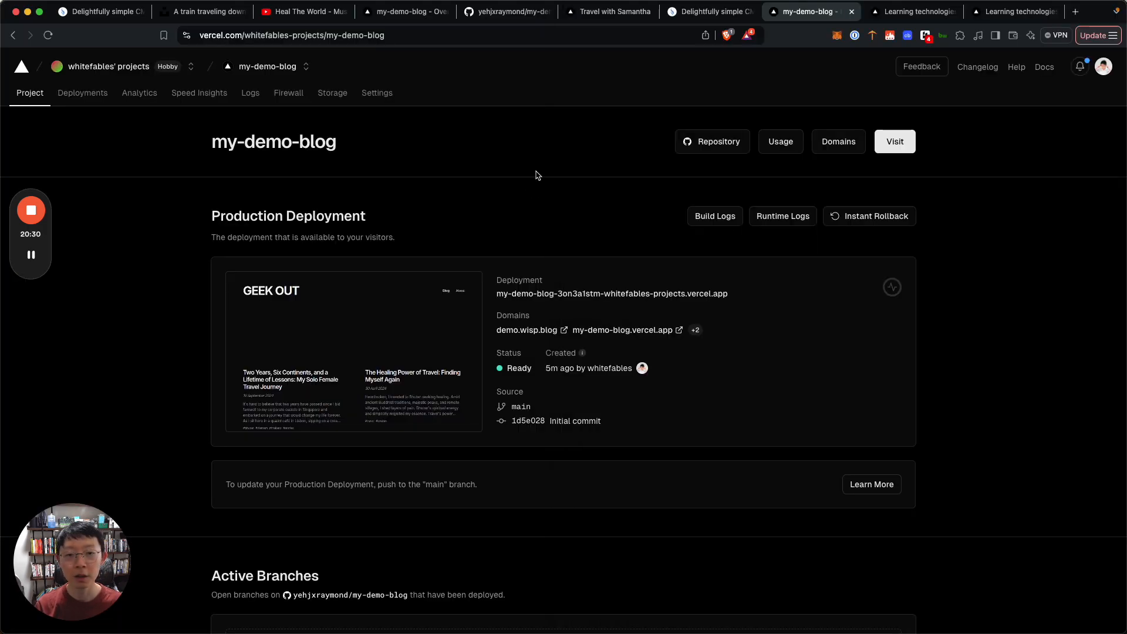
# Switch to demo.wisp.blog and close the extra blog page beside it
pyautogui.click(911, 13)
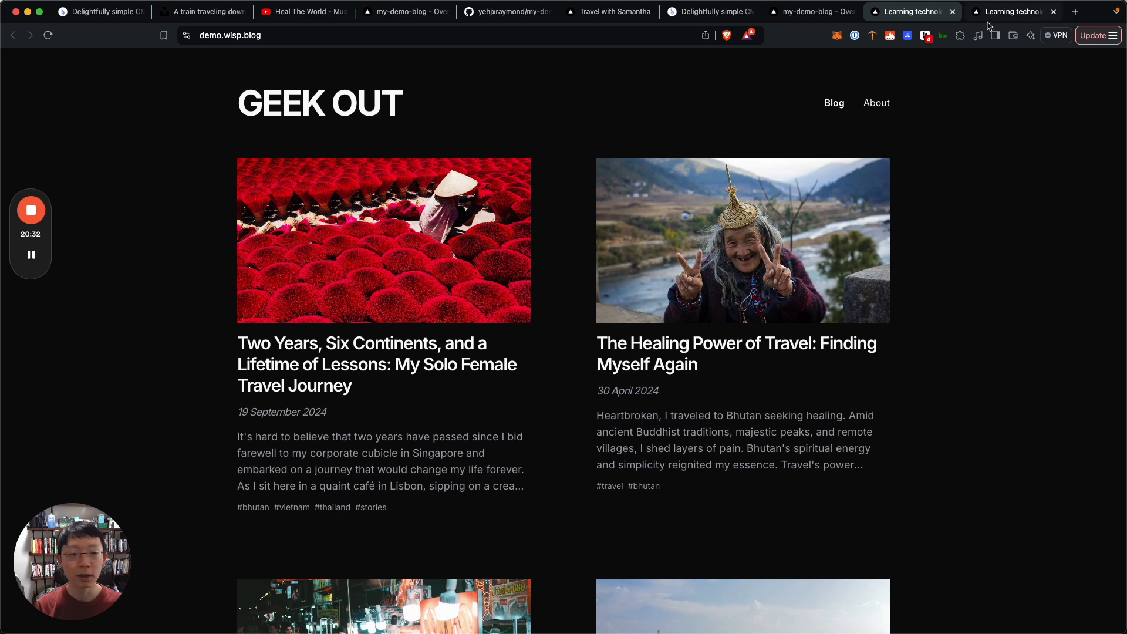
pyautogui.click(1055, 11)
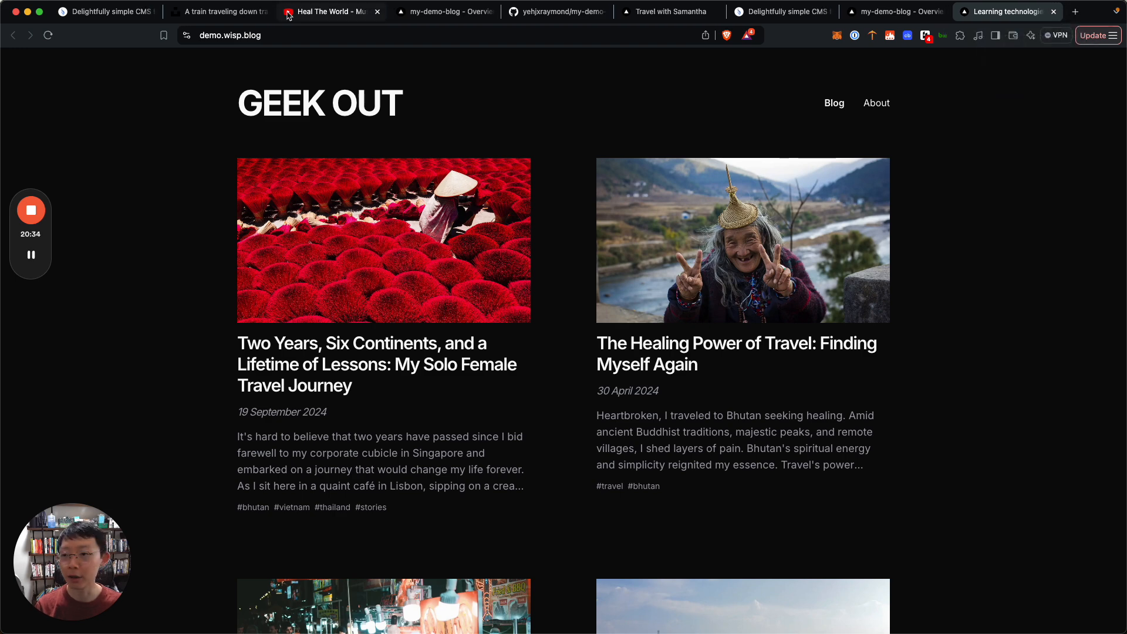
pyautogui.click(275, 34)
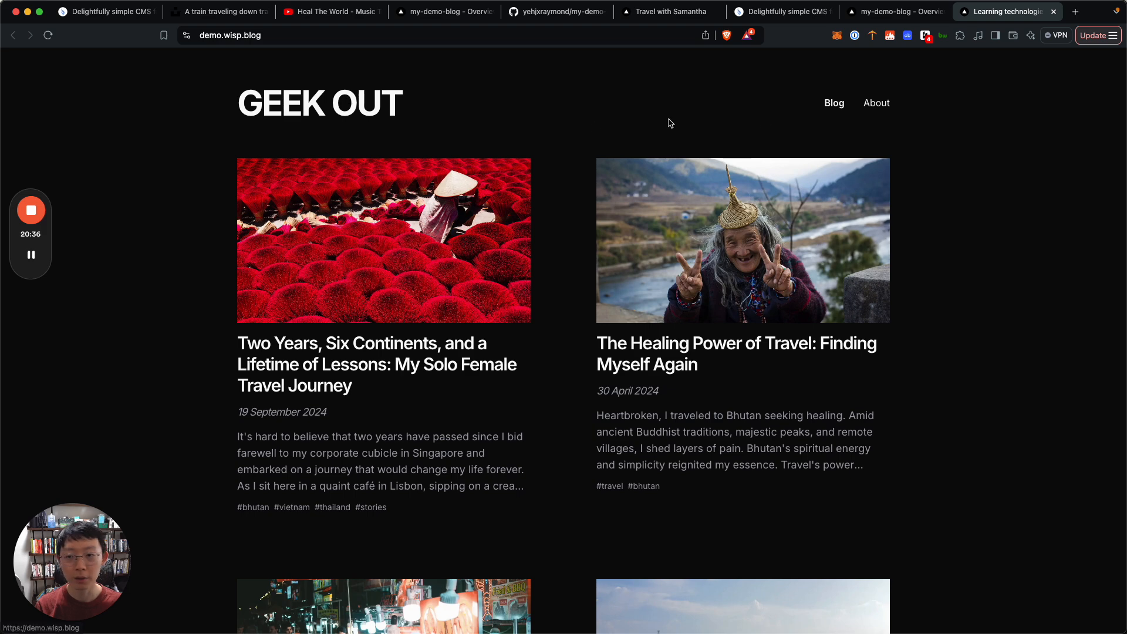
# Open the About page of demo.wisp.blog and look through its images and text
pyautogui.click(878, 109)
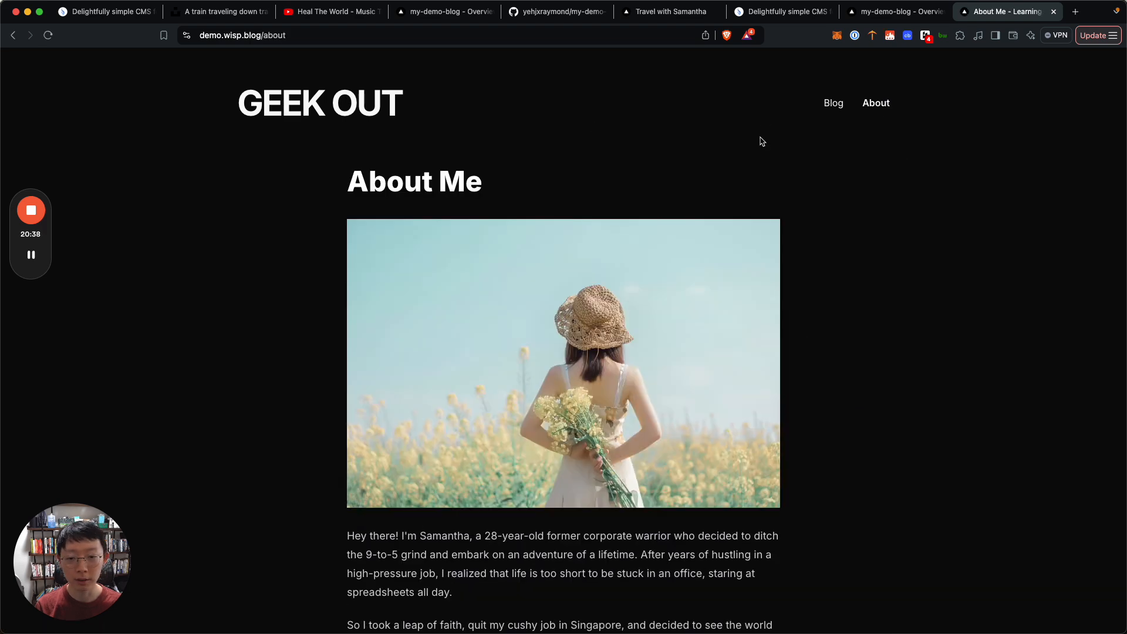
pyautogui.scroll(-3, 760, 138)
pyautogui.scroll(3, 717, 235)
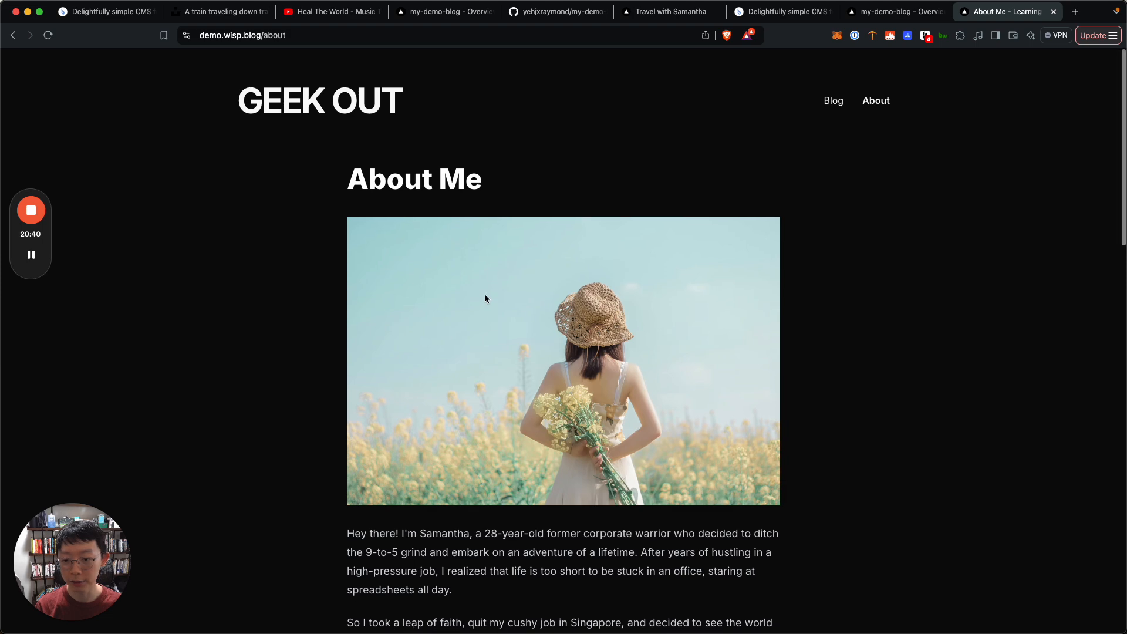
pyautogui.scroll(-8, 485, 297)
pyautogui.scroll(5, 485, 298)
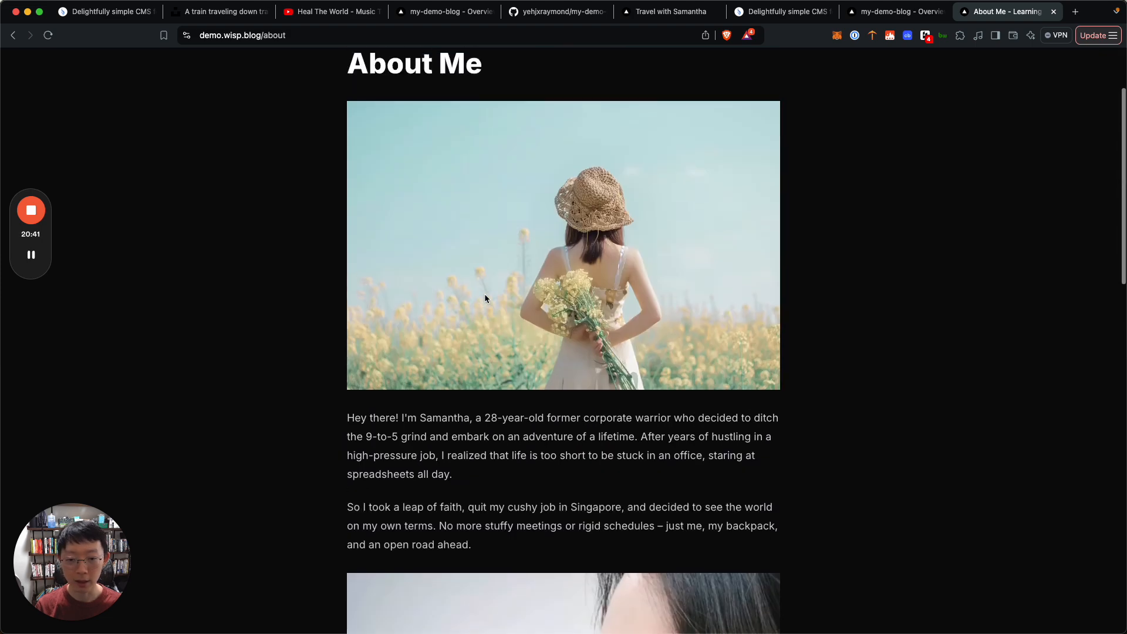
pyautogui.scroll(3, 869, 147)
pyautogui.click(898, 11)
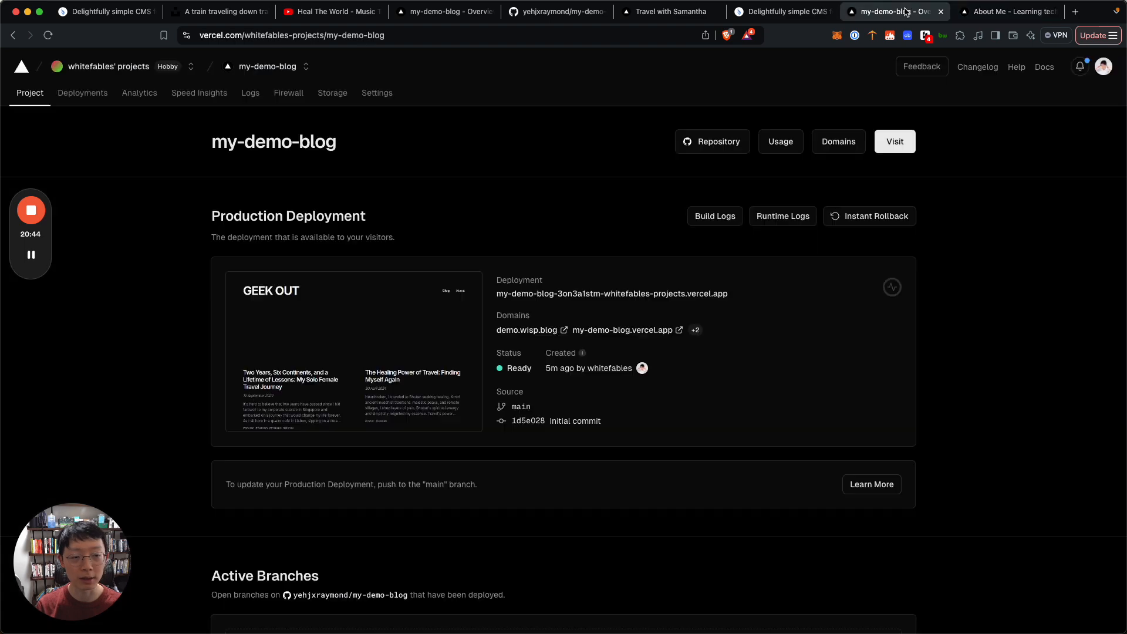
pyautogui.click(793, 15)
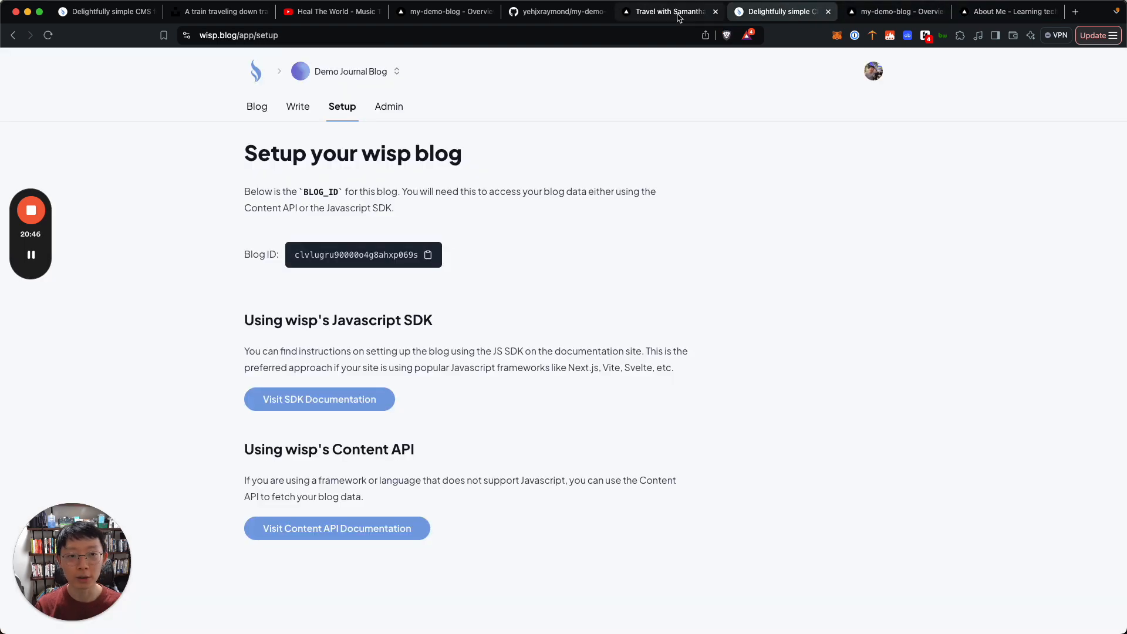
pyautogui.click(981, 14)
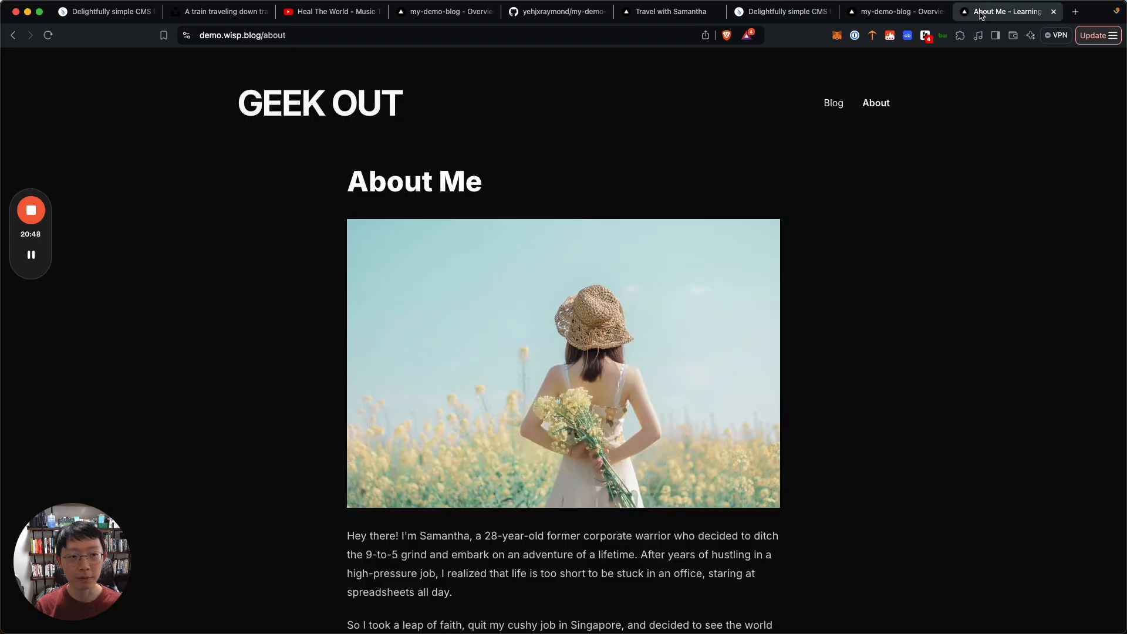
pyautogui.click(833, 104)
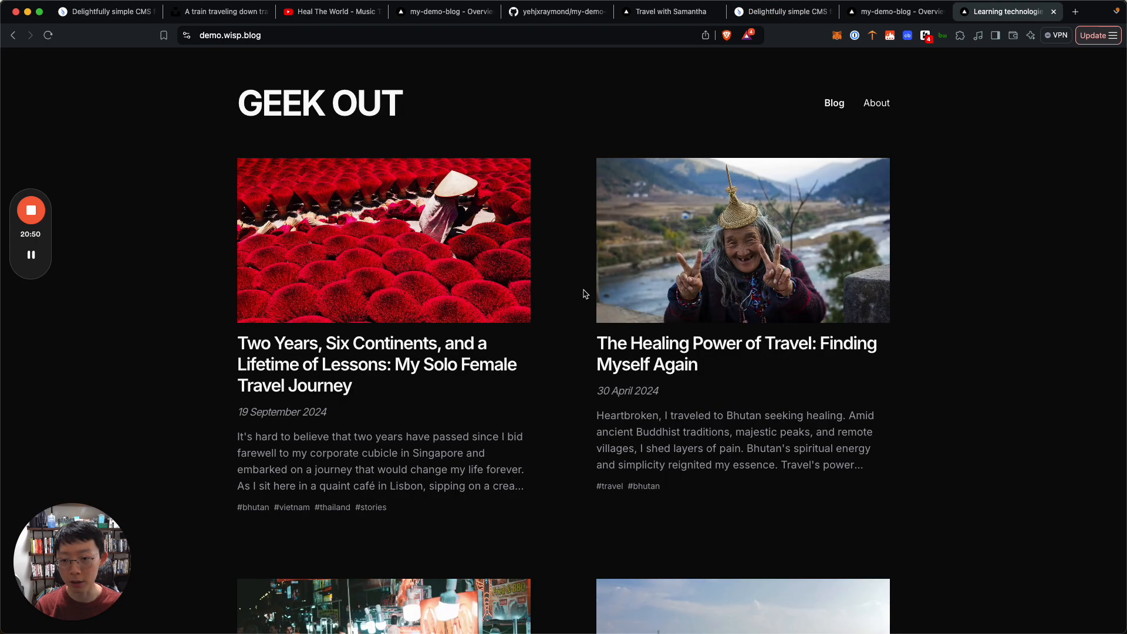
pyautogui.click(877, 109)
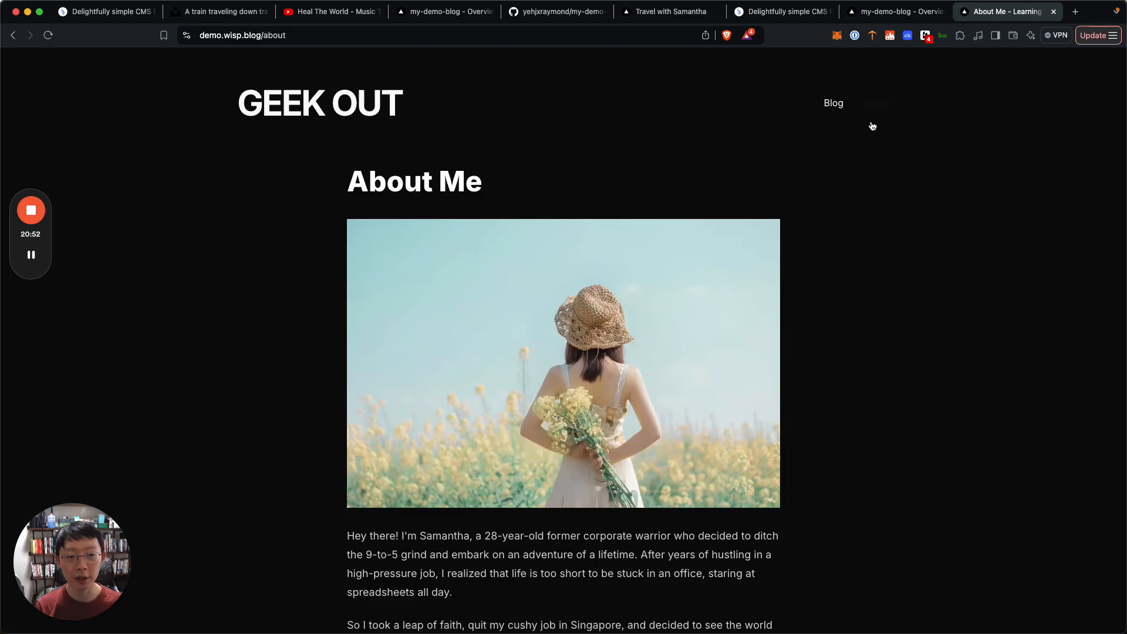
# Open src/app/about/page.tsx in the my-demo-blog repository on GitHub
pyautogui.click(555, 11)
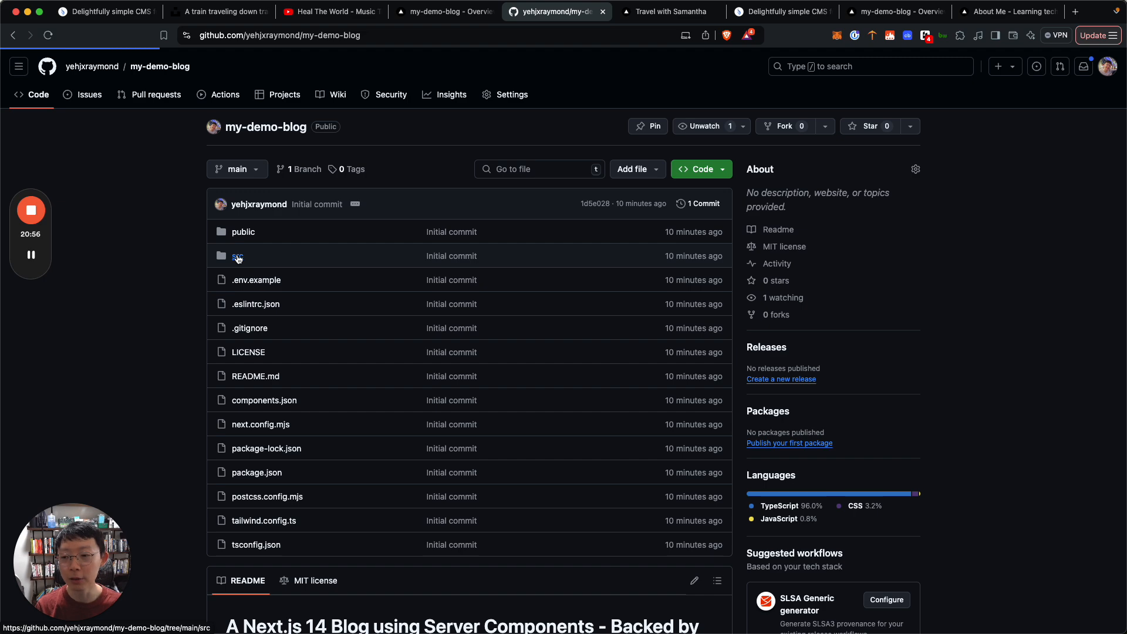
pyautogui.click(238, 257)
pyautogui.press('super+bracketleft')
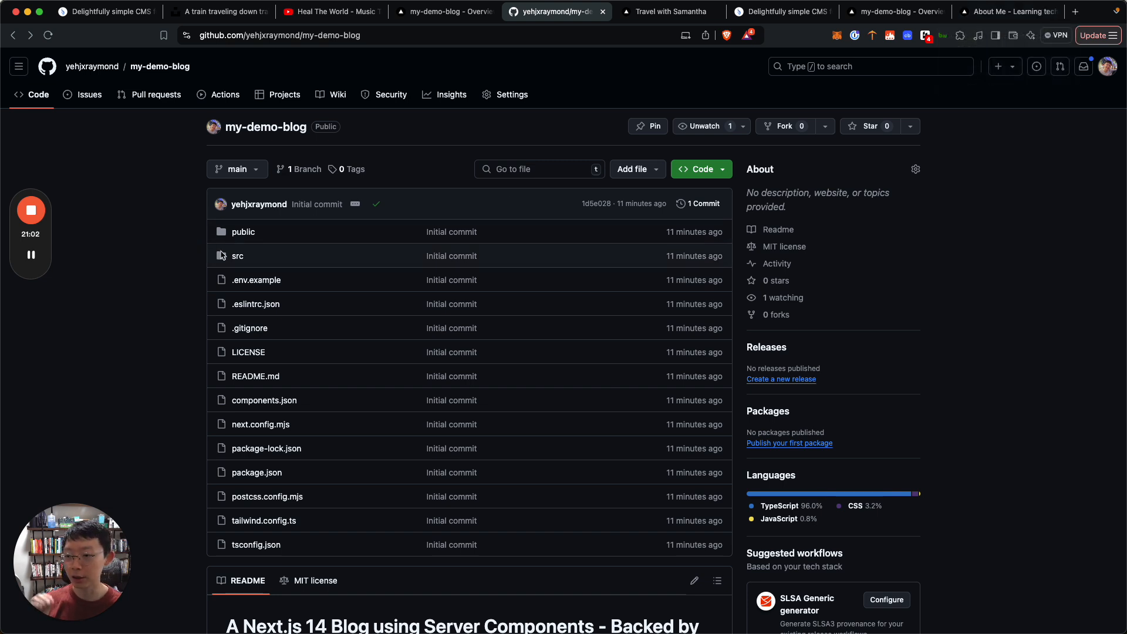
pyautogui.click(239, 258)
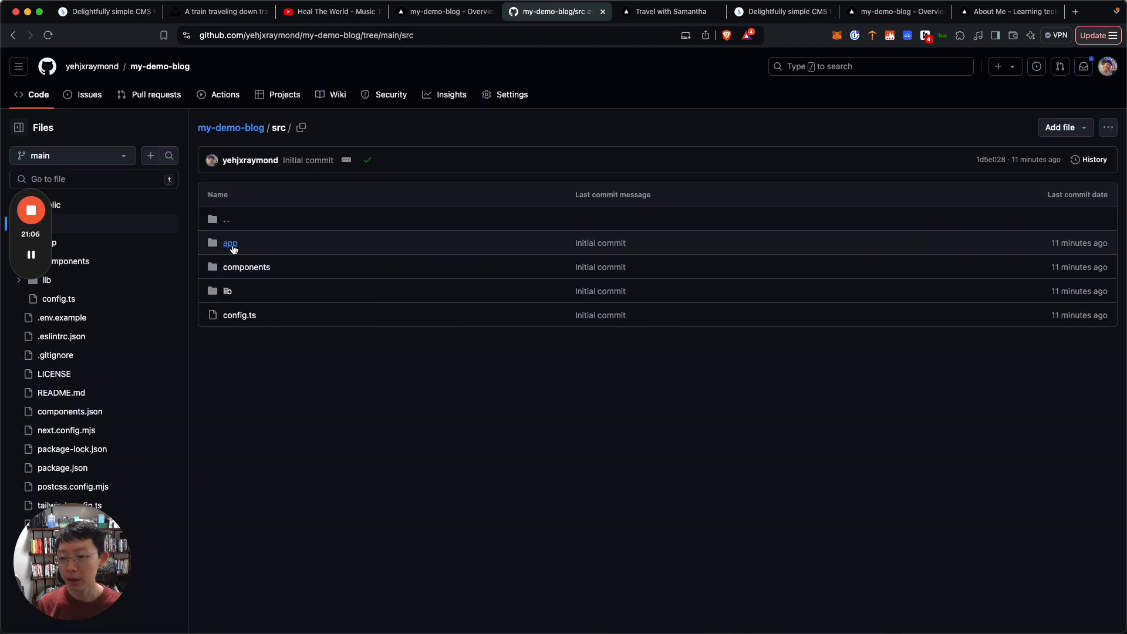
pyautogui.click(231, 246)
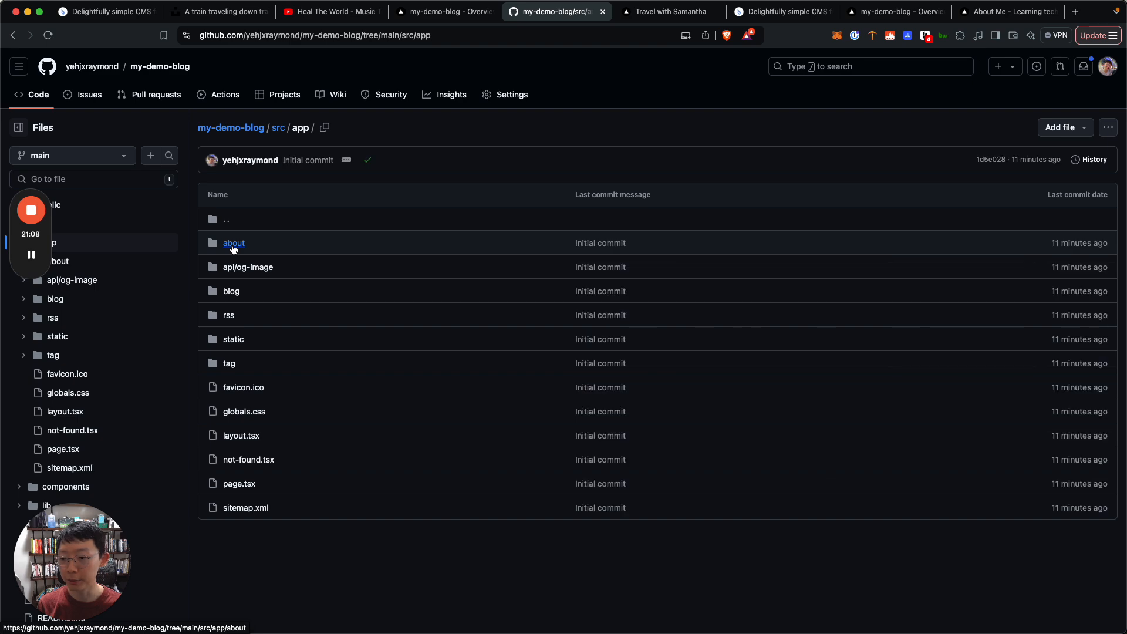
pyautogui.click(234, 244)
pyautogui.click(233, 247)
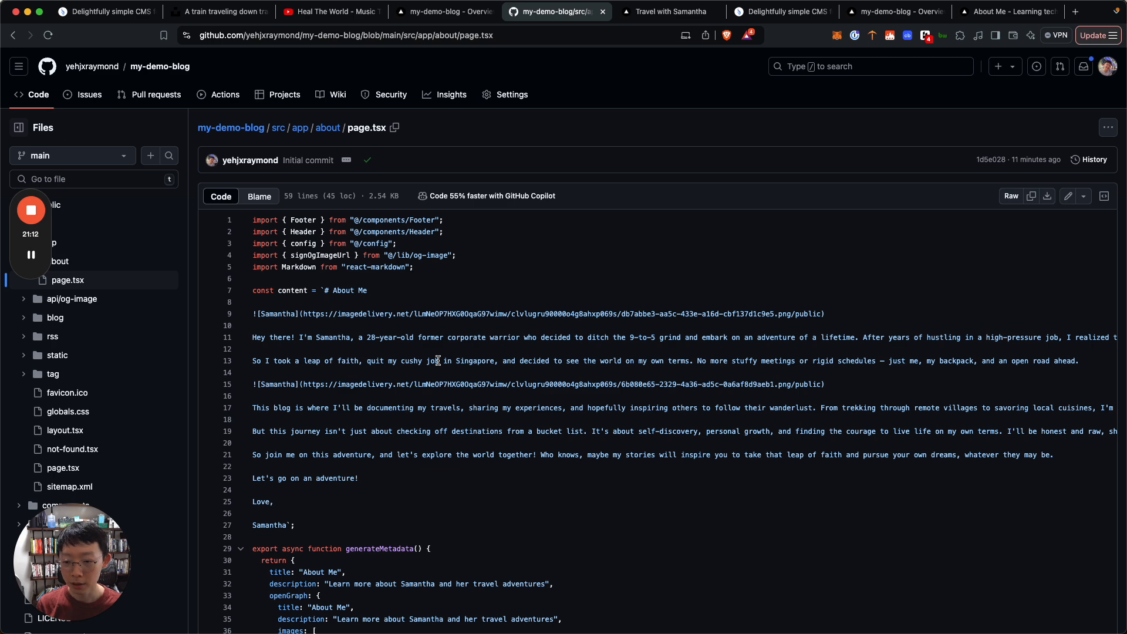
# Examine the Markdown text of the content constant in page.tsx, from the '# About Me' heading to the closing signature
pyautogui.scroll(-1, 438, 360)
pyautogui.moveTo(256, 267); pyautogui.dragTo(416, 494)
pyautogui.click(416, 495)
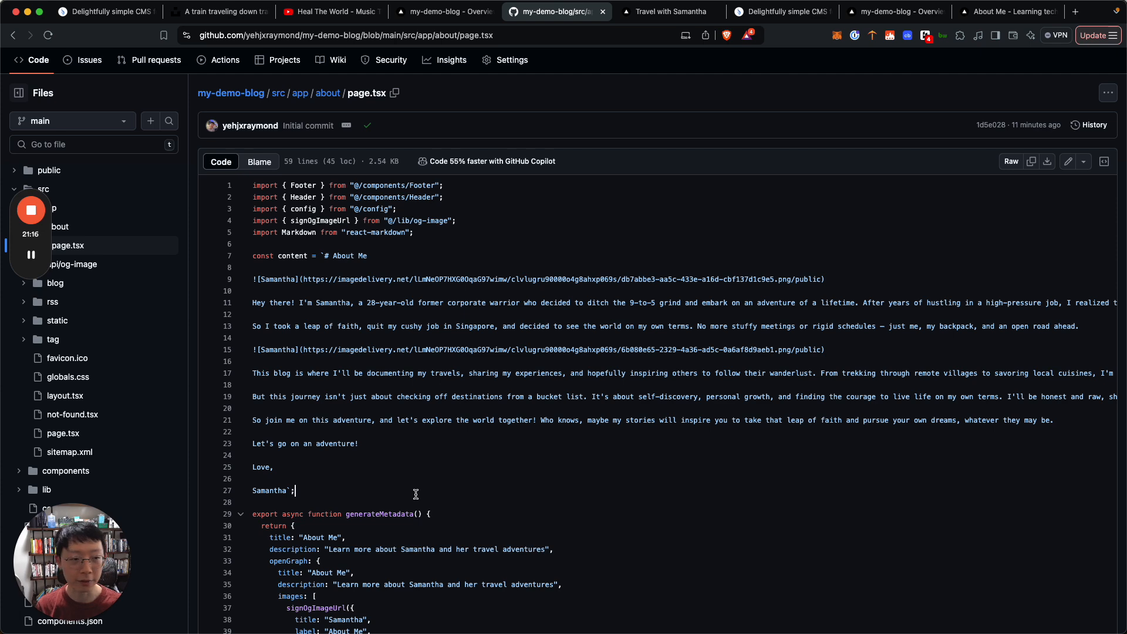
# Move the About page into its own window and arrange it side by side with the page.tsx source on GitHub
pyautogui.click(1013, 20)
pyautogui.moveTo(1004, 16); pyautogui.dragTo(956, 120)
pyautogui.hotkey('ctrl', 'alt', 'Right')
pyautogui.click(579, 12)
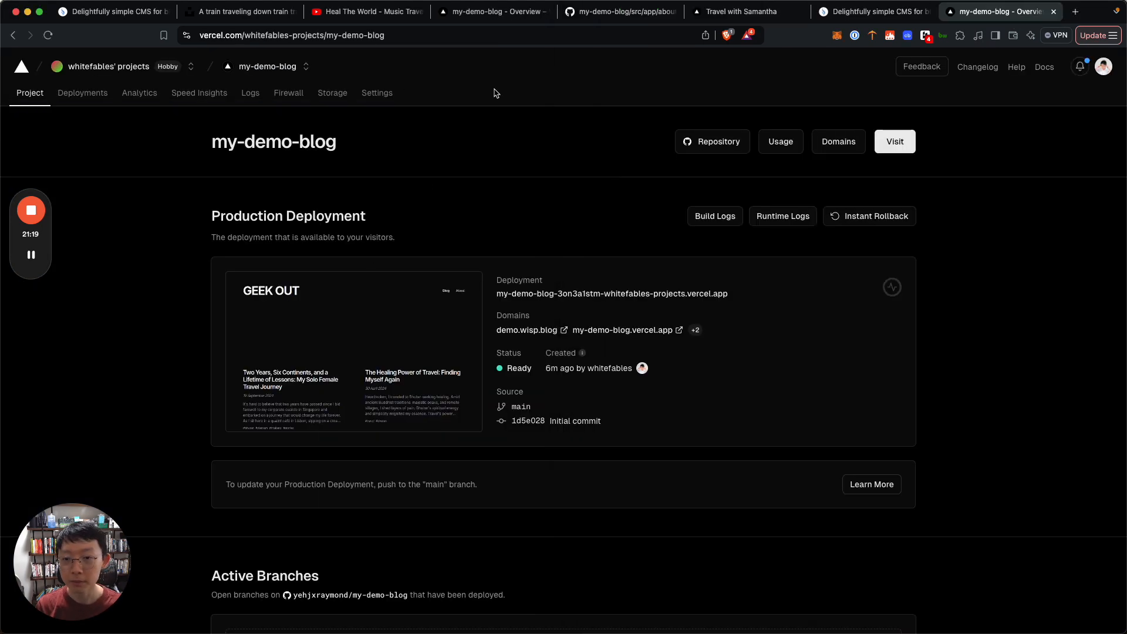
pyautogui.click(603, 17)
pyautogui.hotkey('ctrl', 'alt', 'Left')
pyautogui.click(349, 419)
# Compare the rendered About page with the '# About Me' Markdown heading and content in page.tsx
pyautogui.scroll(-2, 610, 215)
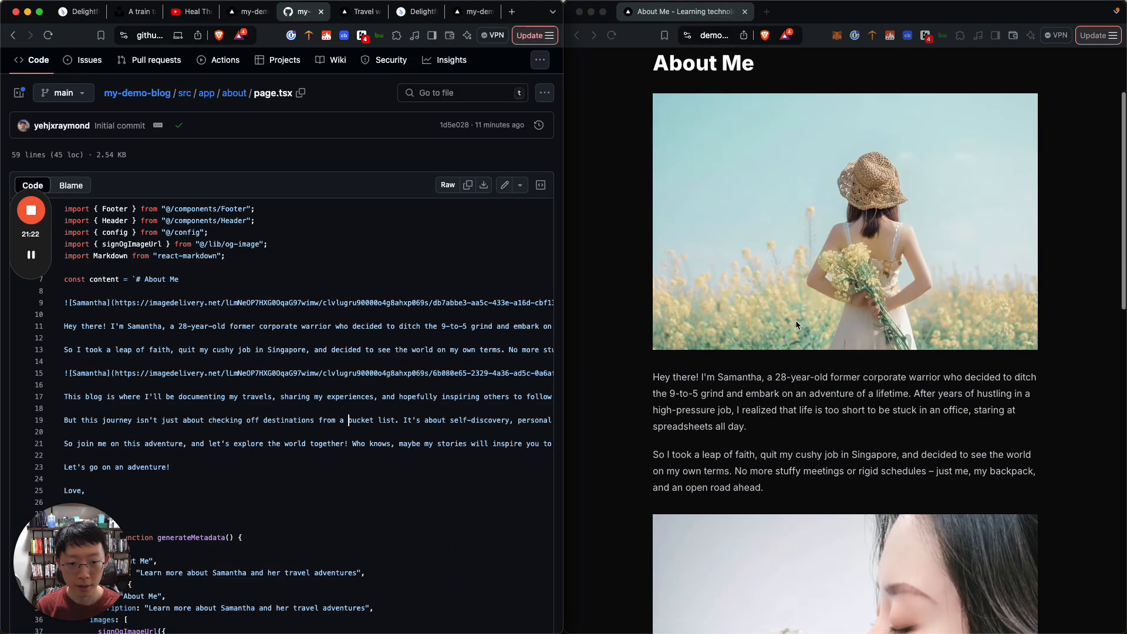
pyautogui.scroll(2, 610, 216)
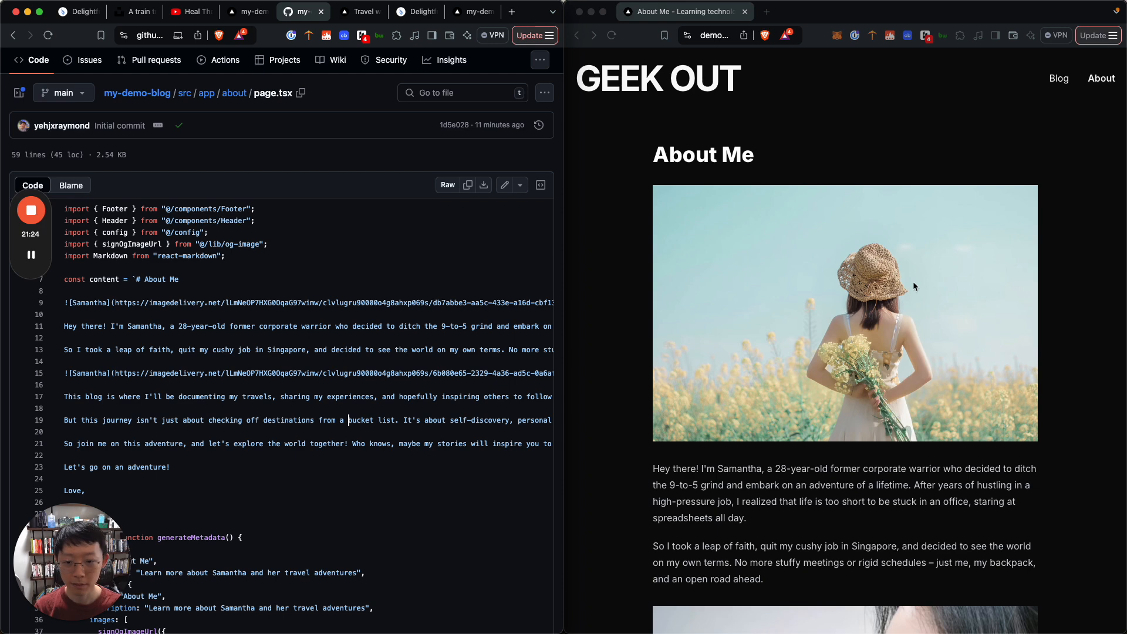
pyautogui.click(354, 280)
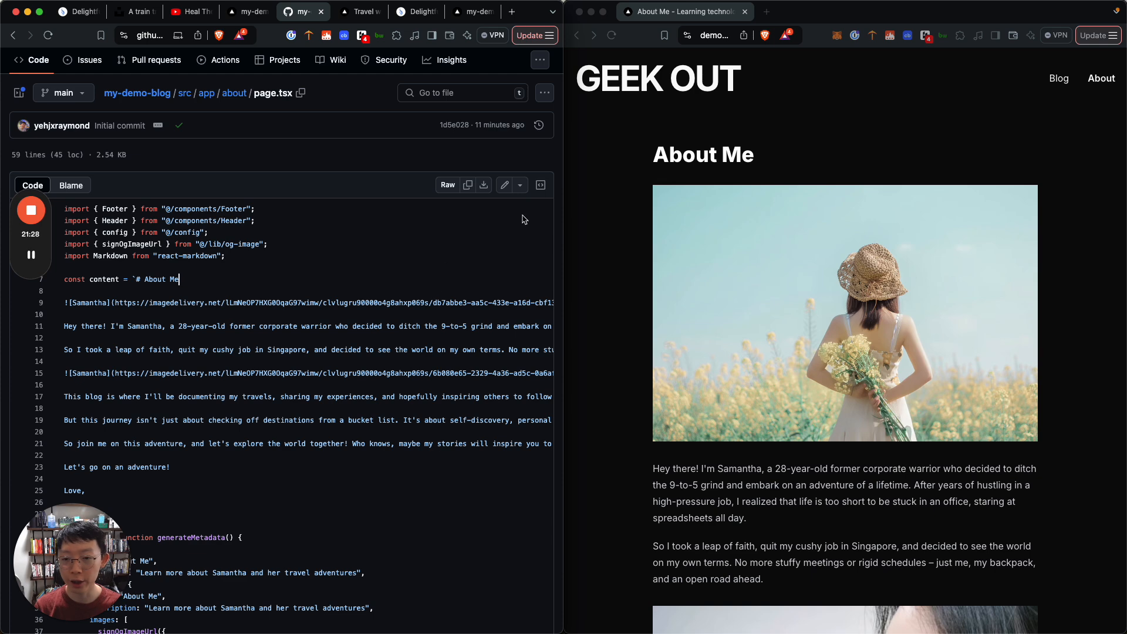
# Close the extra Vercel project tab and open the About page's page.tsx for editing on GitHub in a maximized window
pyautogui.click(476, 13)
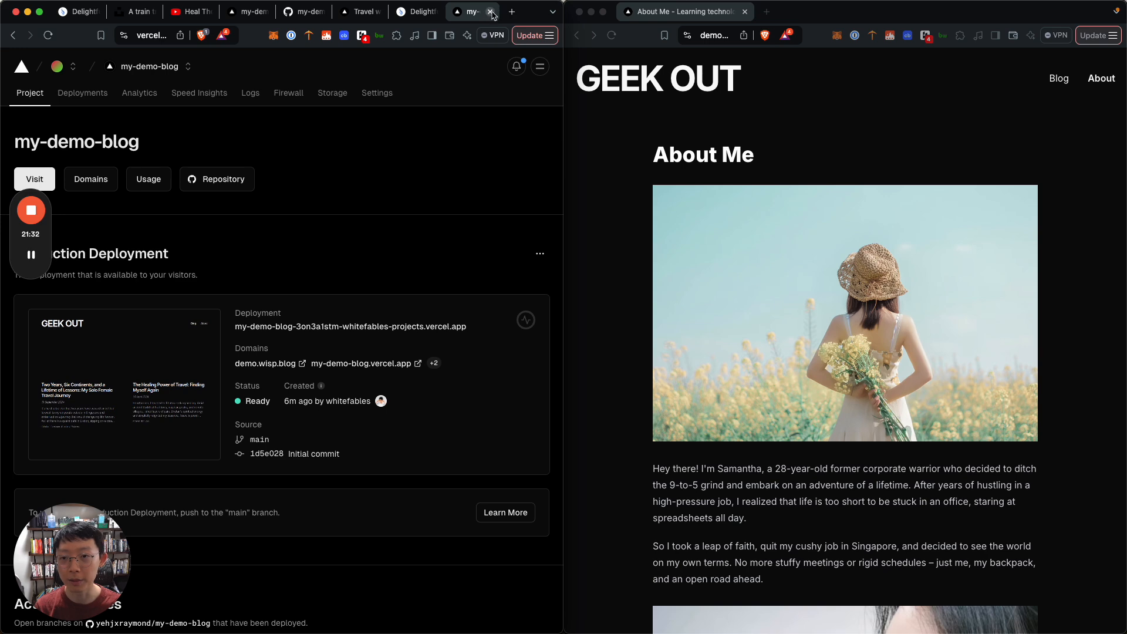
pyautogui.click(490, 12)
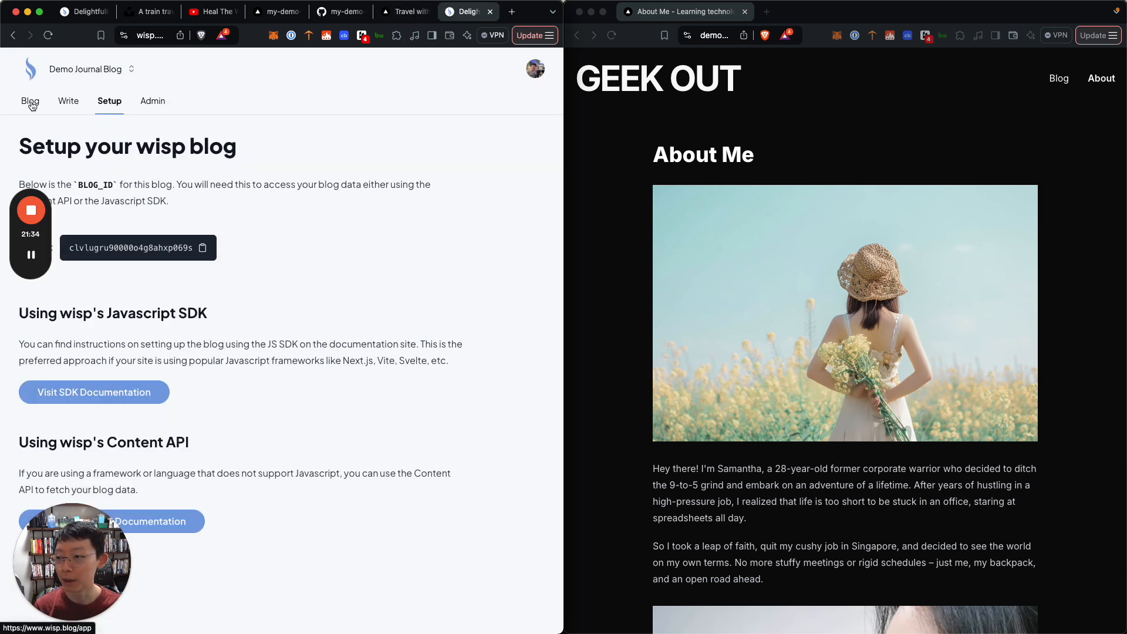
pyautogui.click(340, 12)
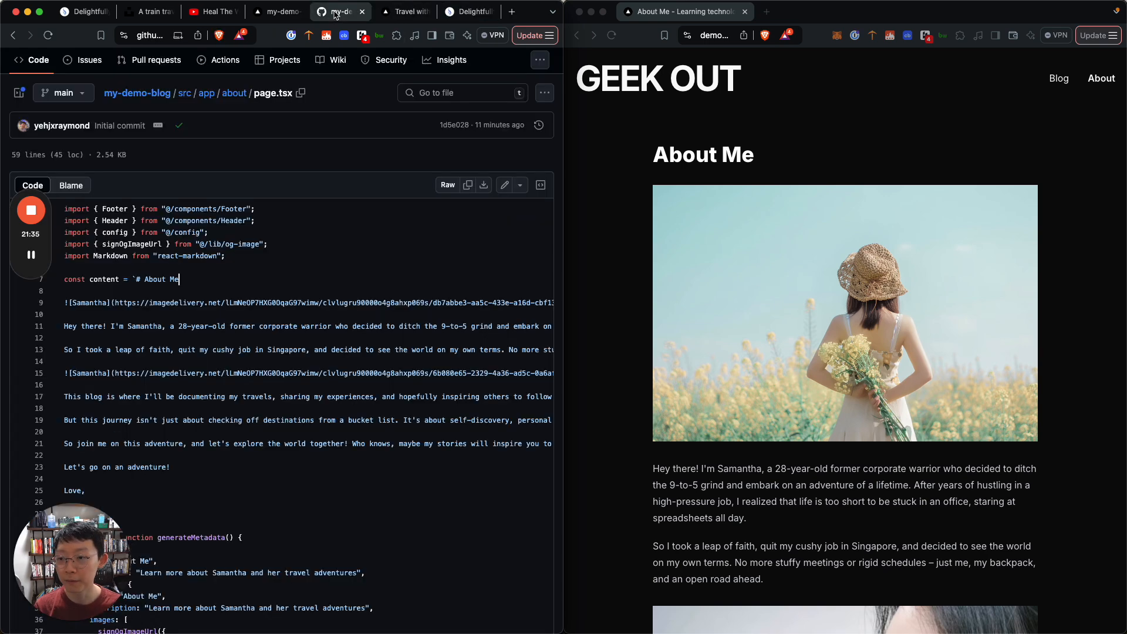
pyautogui.click(503, 188)
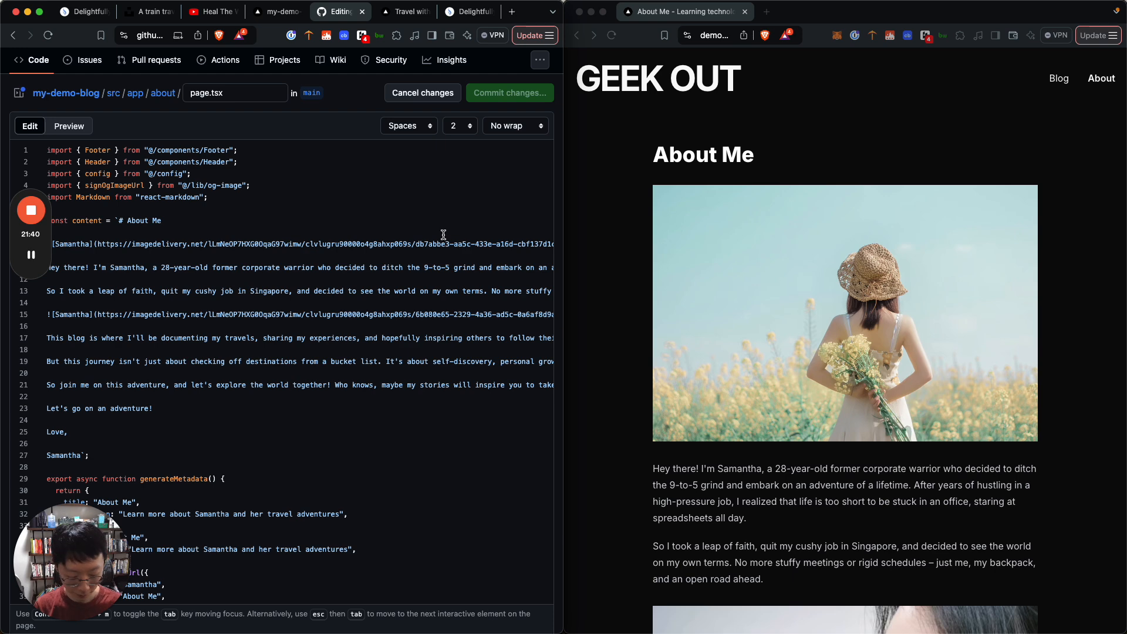
pyautogui.hotkey('ctrl', 'alt', 'Return')
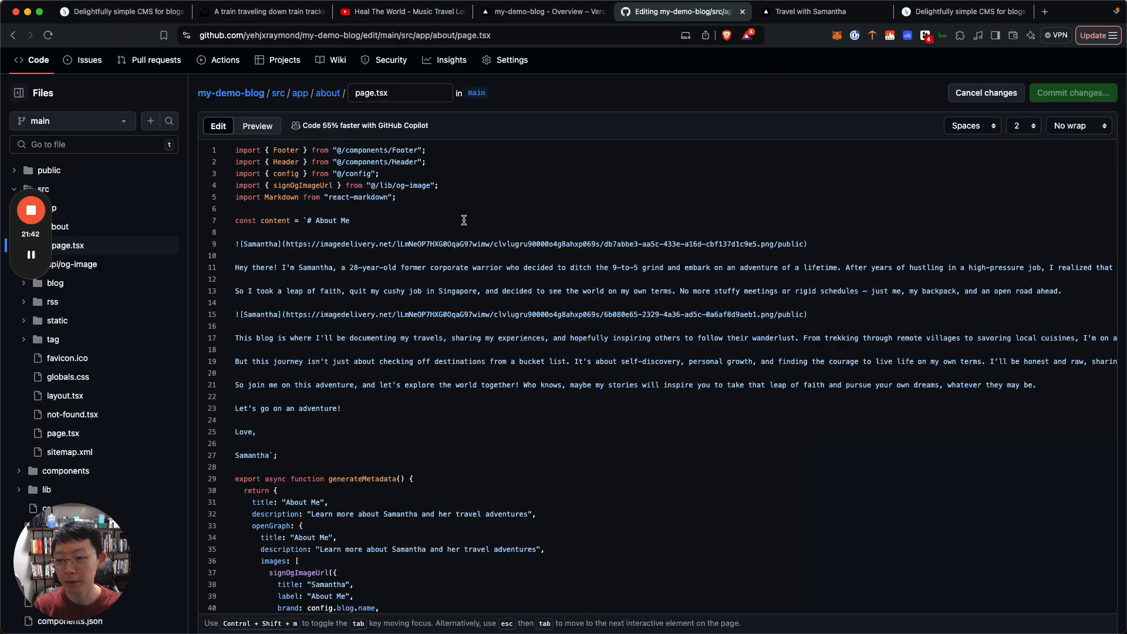
# Replace the word 'Me' in the '# About Me' heading of the content constant with the blog author's first name
pyautogui.hotkey('alt', 'Right')
pyautogui.hotkey('alt', 'Right')
pyautogui.hotkey('alt', 'Right')
pyautogui.hotkey('alt', 'Right')
pyautogui.hotkey('alt', 'Right')
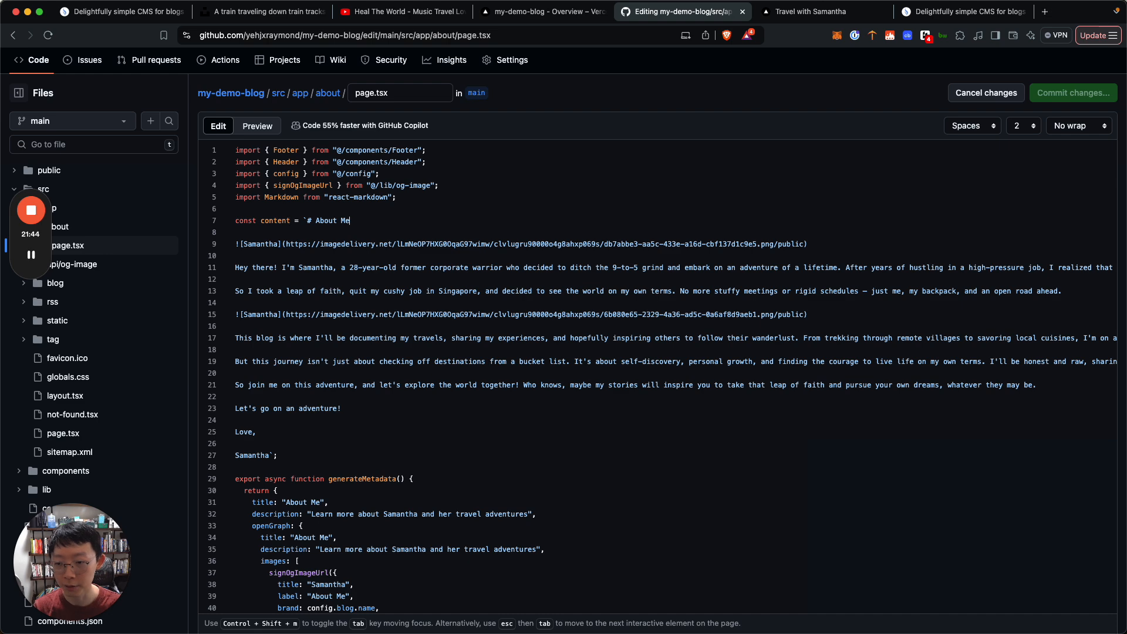
pyautogui.hotkey('alt', 'BackSpace')
pyautogui.write('Raymond')
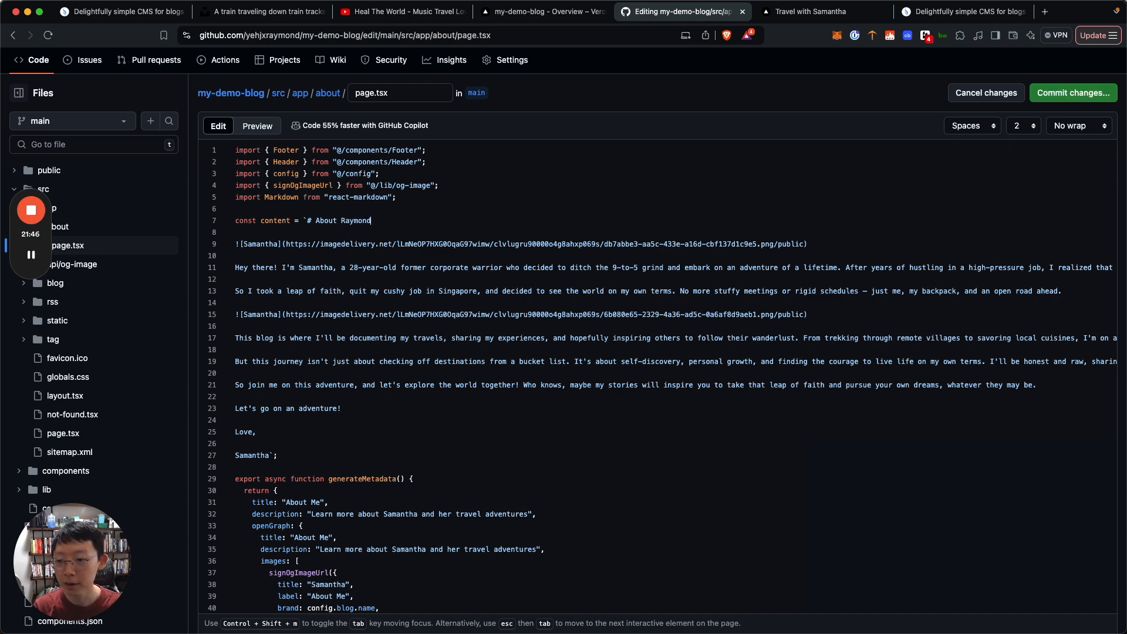
# Delete the body text from the 'Hey there!' paragraph through the 'So join me on this adventure' paragraph, including the second image
pyautogui.press('Down')
pyautogui.press('Down')
pyautogui.press('Down')
pyautogui.press('Right')
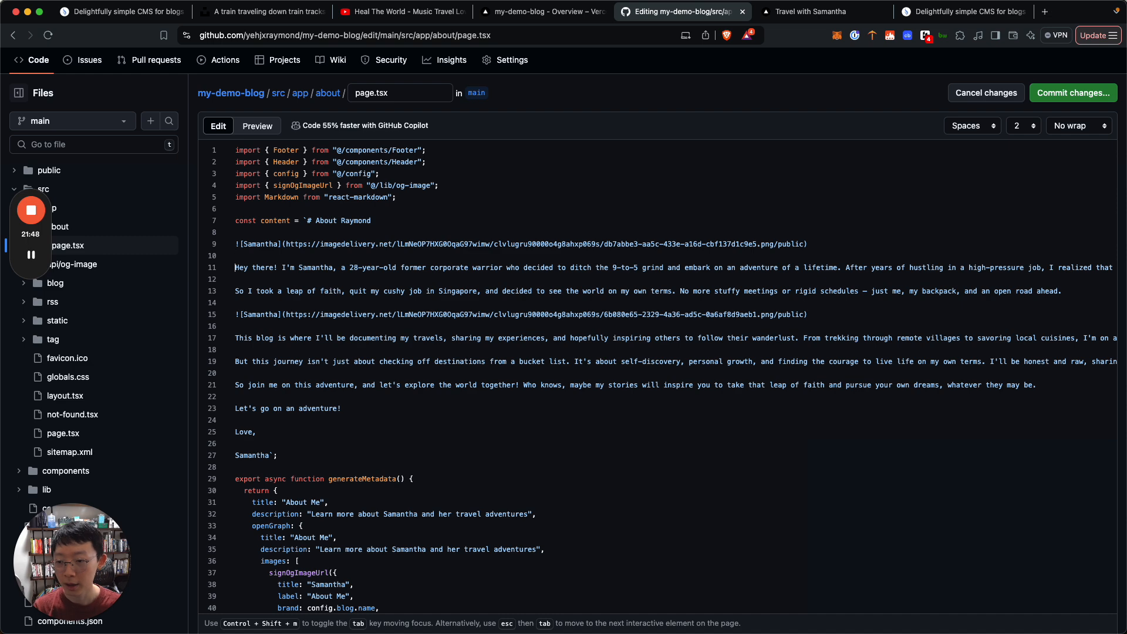
pyautogui.hotkey('shift', 'Down')
pyautogui.hotkey('shift', 'Down')
pyautogui.hotkey('shift', 'Down')
pyautogui.hotkey('shift', 'Down')
pyautogui.hotkey('shift', 'Down')
pyautogui.hotkey('shift', 'Down')
pyautogui.hotkey('shift', 'Down')
pyautogui.hotkey('shift', 'Down')
pyautogui.hotkey('shift', 'Down')
pyautogui.hotkey('shift', 'Down')
pyautogui.hotkey('shift', 'Down')
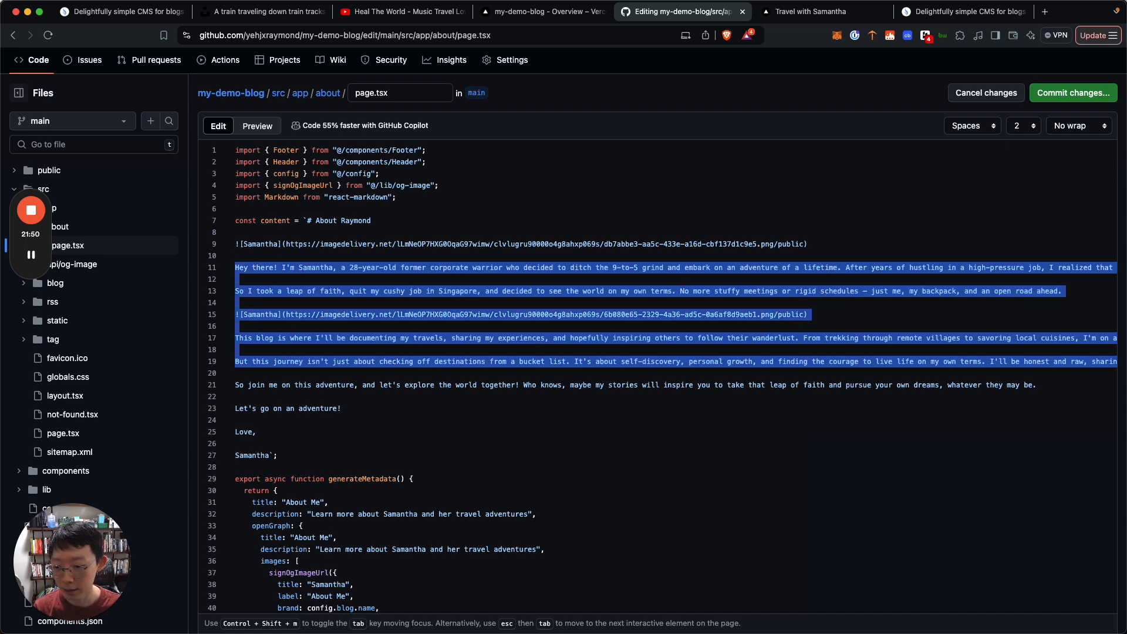
pyautogui.press('BackSpace')
# Write an intro line greeting readers with the author's first name, ending 'and I write about technologies that are really cool here!', followed by a blank line
pyautogui.write('Hey ')
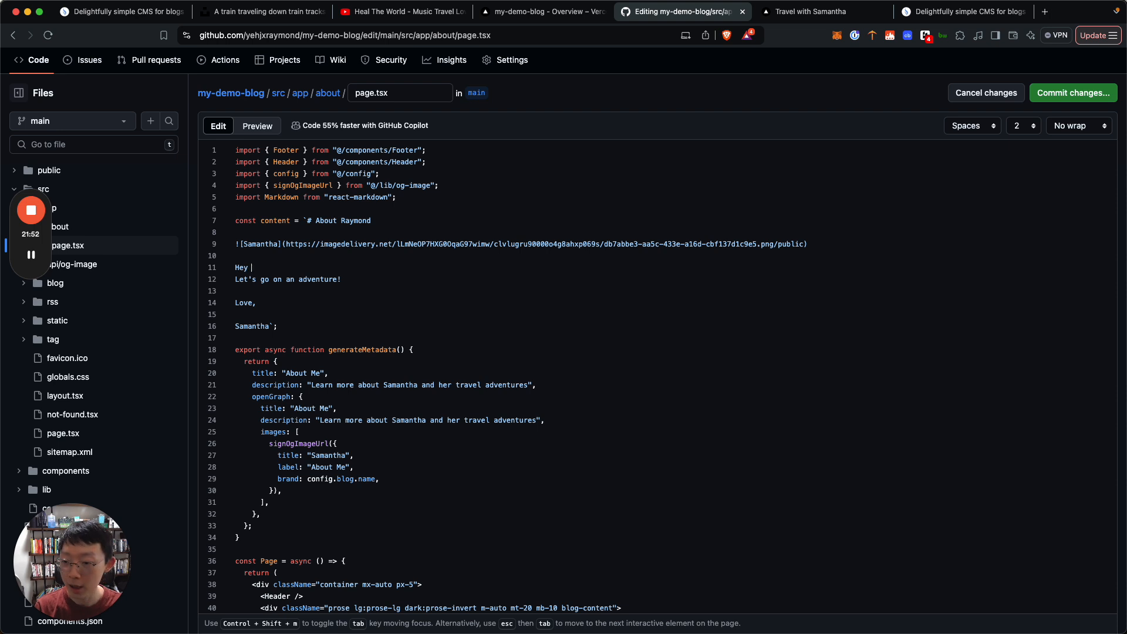
pyautogui.write("there I'm Raymond and I write about techn")
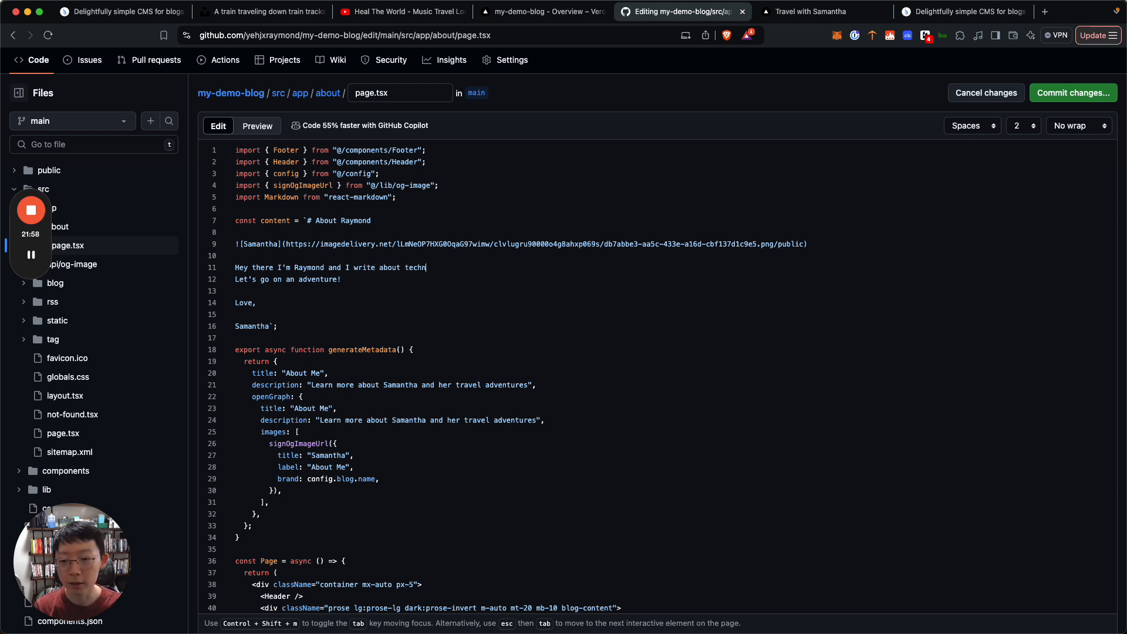
pyautogui.write('ologies that are r')
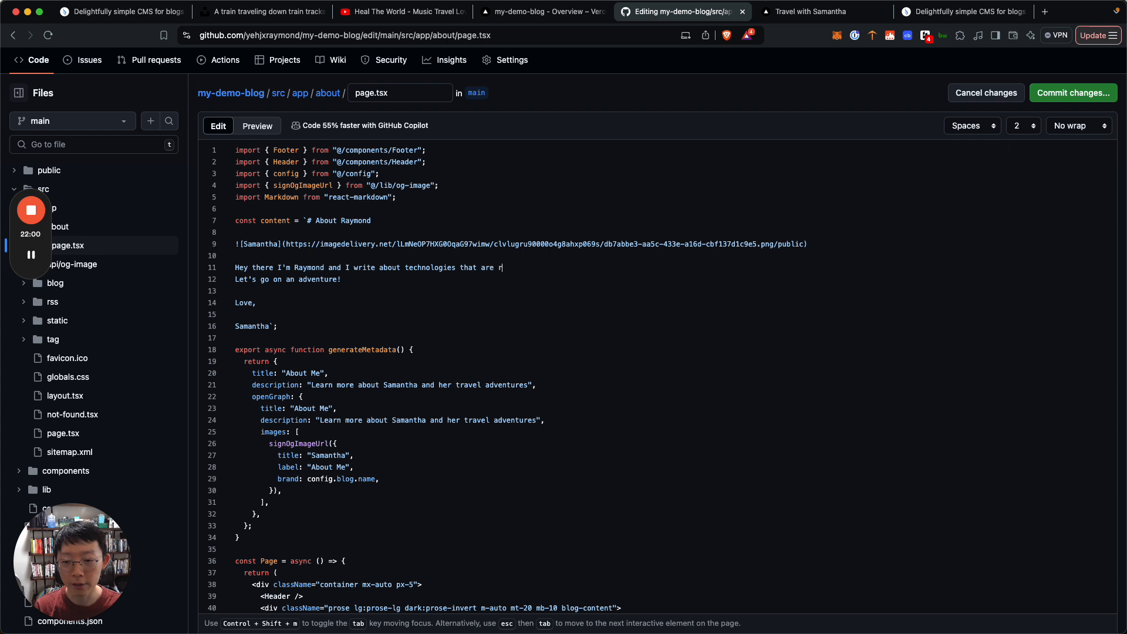
pyautogui.write('eally cool Here!')
pyautogui.press('Return')
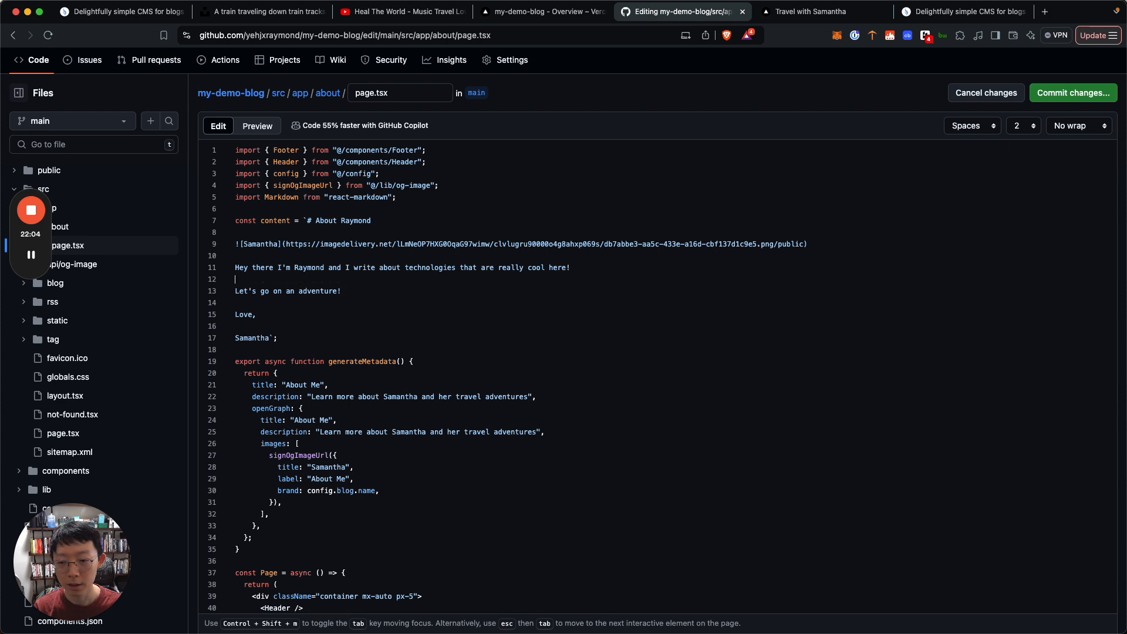
# Replace 'Let's go on an adventure!' with 'Follow me to see what you can build with me!' and change the signature to the author's first name
pyautogui.press('Down')
pyautogui.hotkey('shift', 'End')
pyautogui.write('Follow me to see what ')
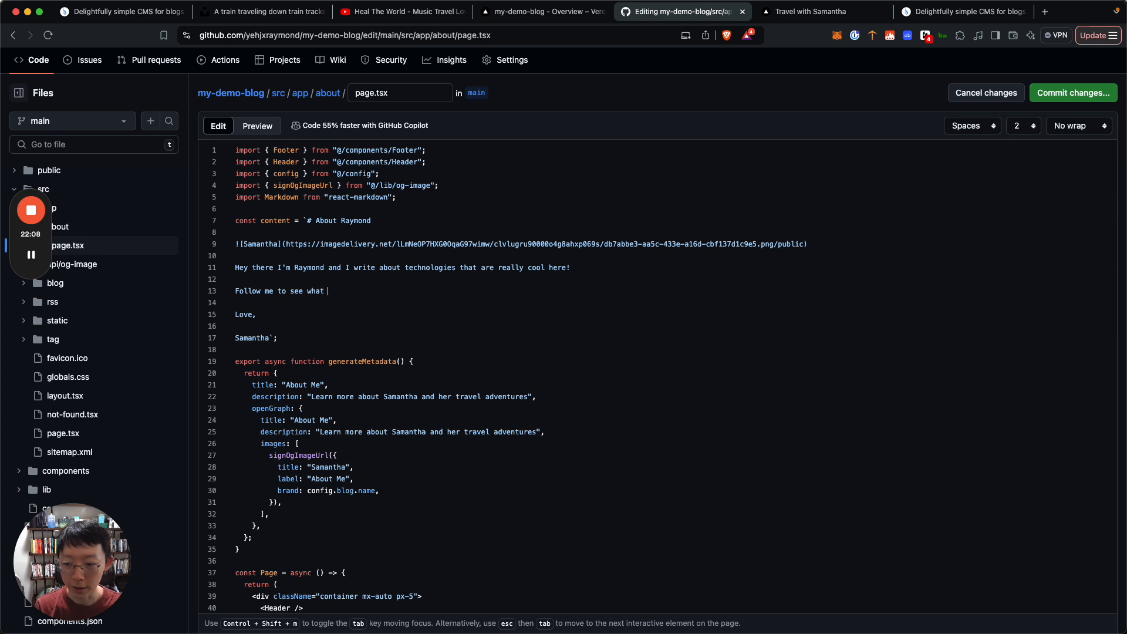
pyautogui.write('you can ')
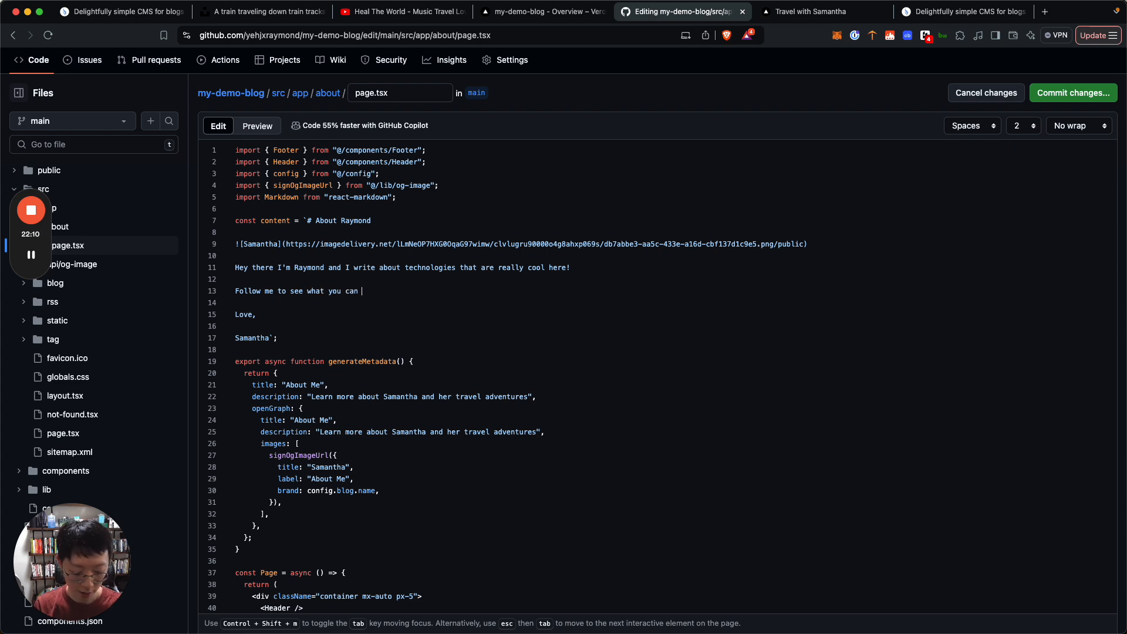
pyautogui.write('build with me!')
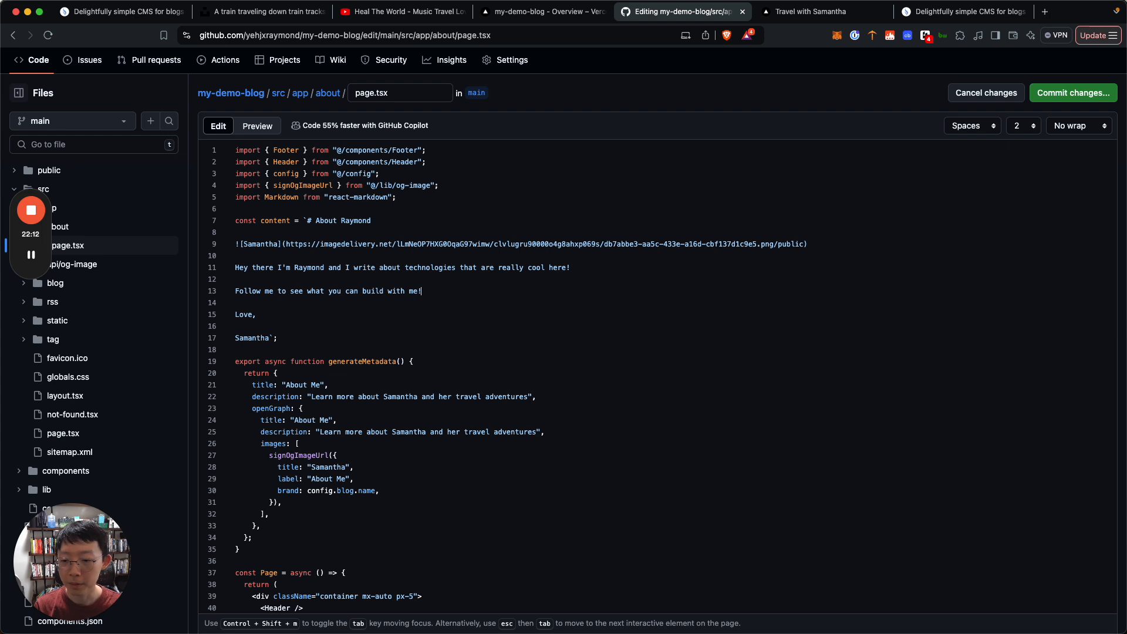
pyautogui.hotkey('alt', 'BackSpace')
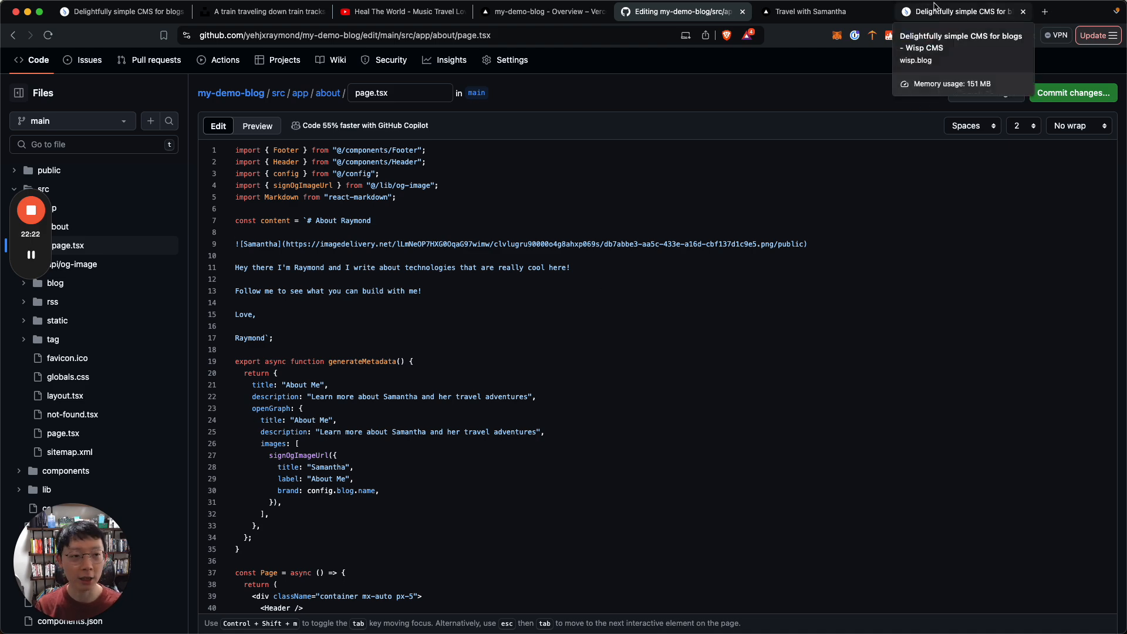
# Switch to wisp, start a new post in Demo Journal Blog and insert the author's portrait photo into its body
pyautogui.click(945, 13)
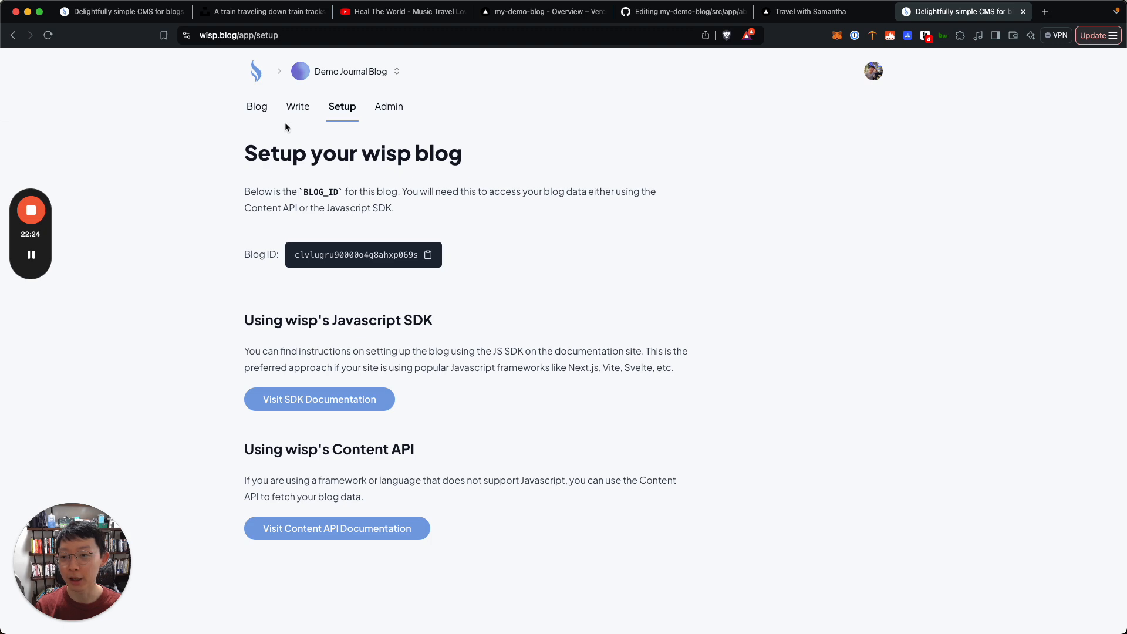
pyautogui.click(257, 107)
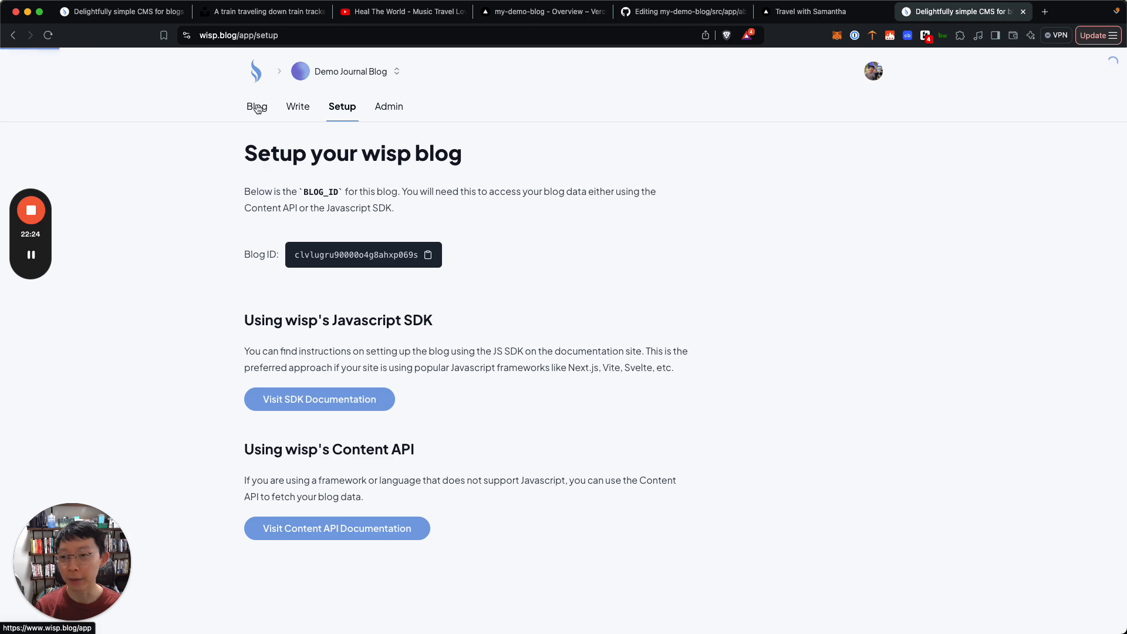
pyautogui.click(302, 118)
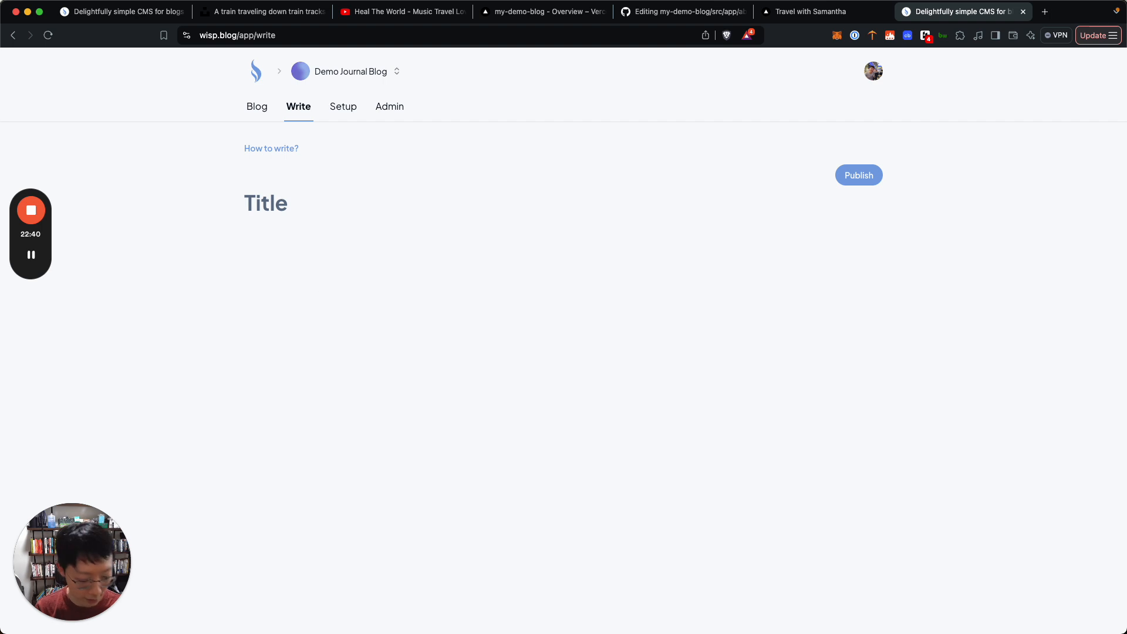
pyautogui.press('super+Tab')
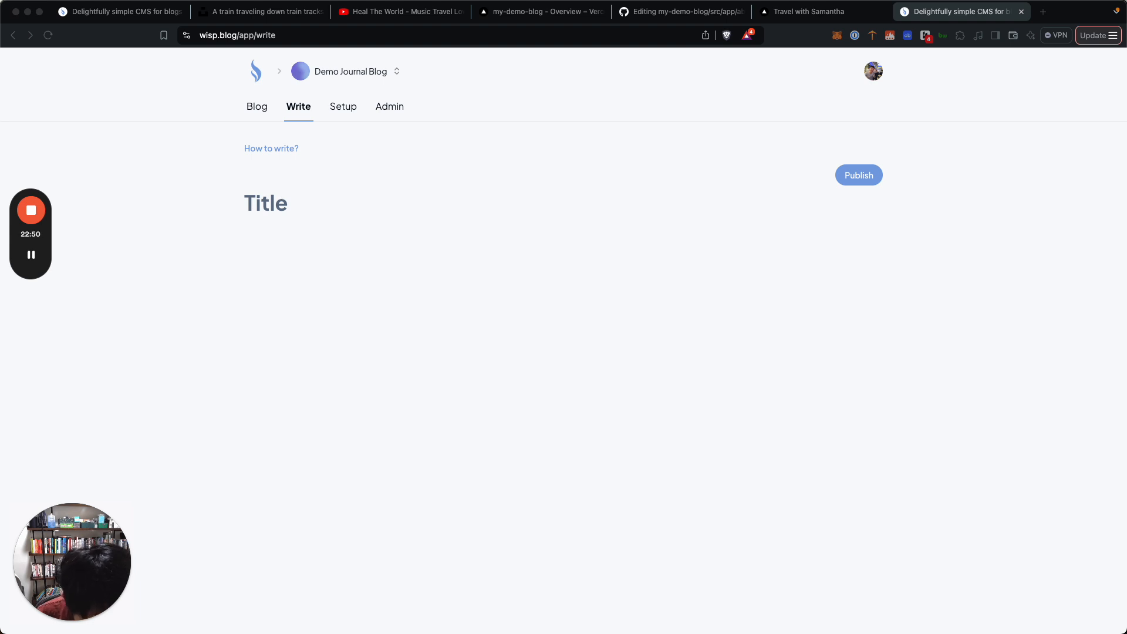
pyautogui.moveTo(604, 362)
pyautogui.mouseDown()
pyautogui.moveTo(596, 354)
pyautogui.moveTo(587, 367)
pyautogui.mouseUp()
pyautogui.scroll(-2, 583, 419)
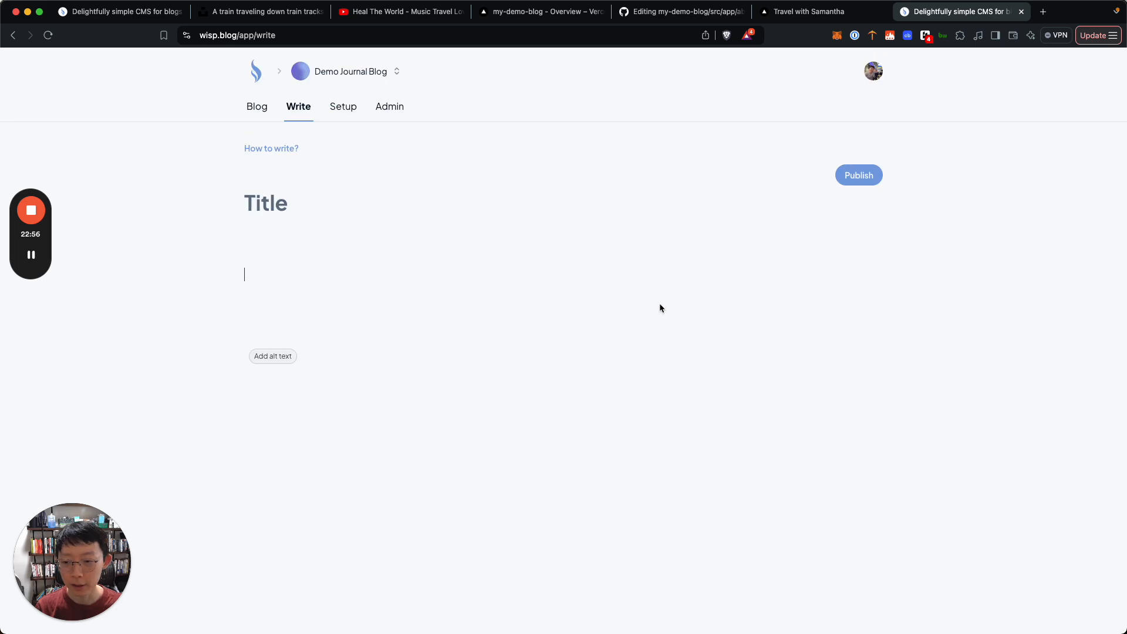
pyautogui.scroll(-2, 602, 354)
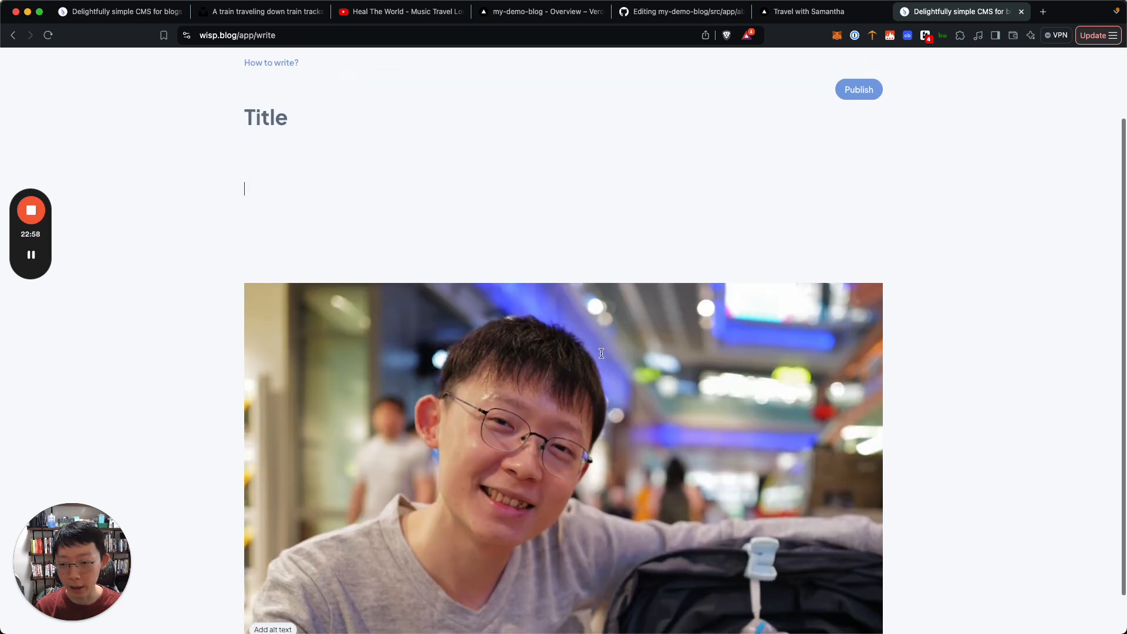
# Copy the inserted portrait's image address and check that it loads in a separate browser tab
pyautogui.rightClick(646, 406)
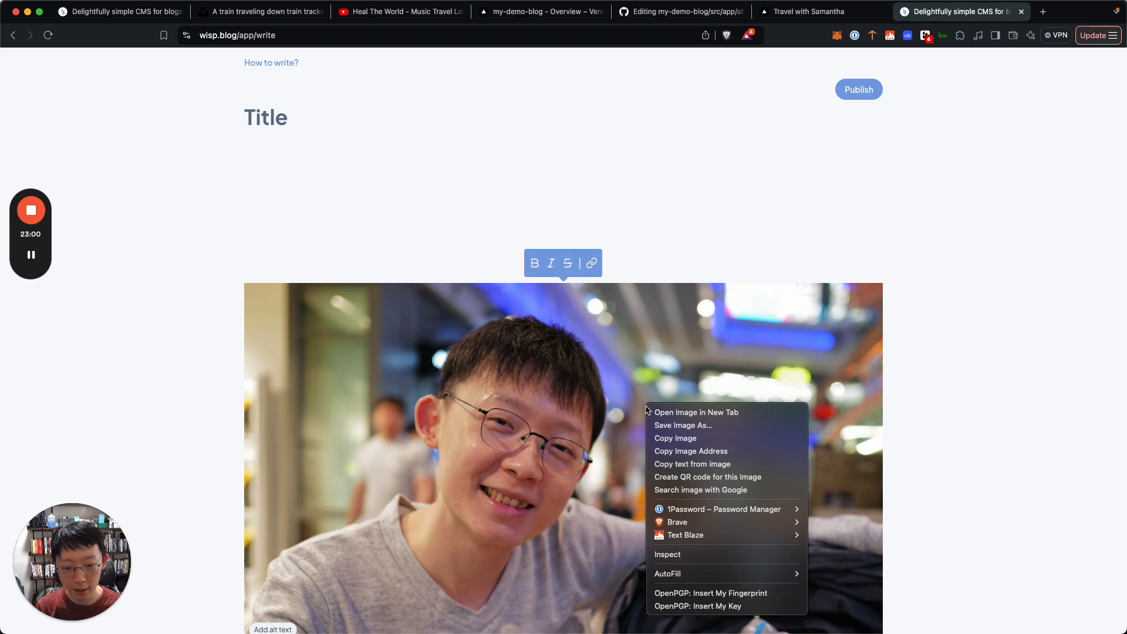
pyautogui.click(686, 453)
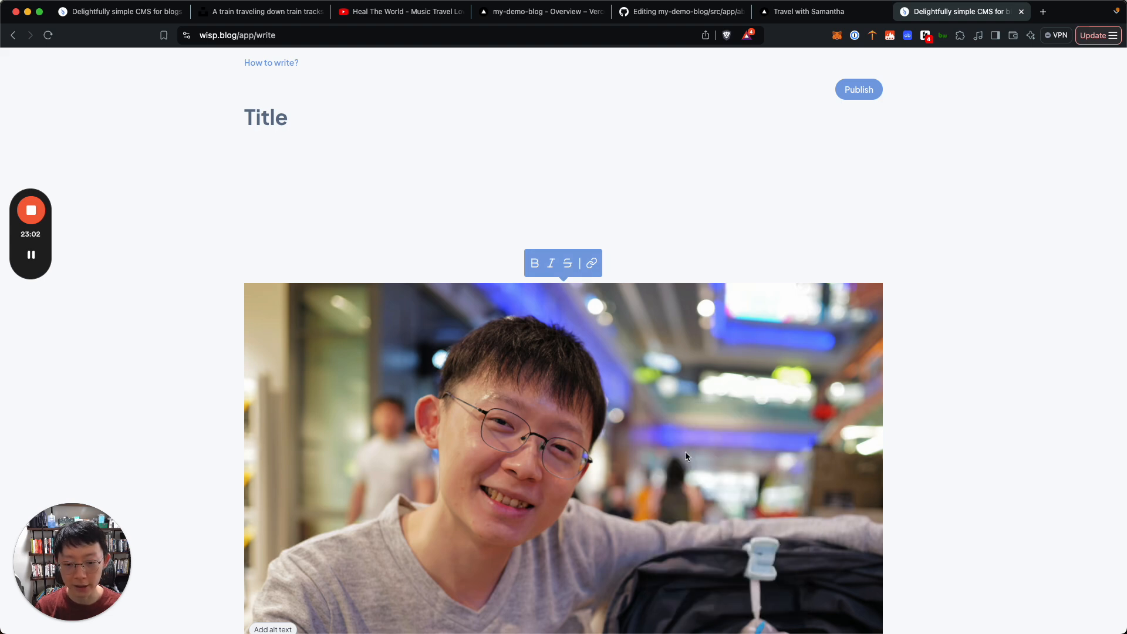
pyautogui.press('super+t')
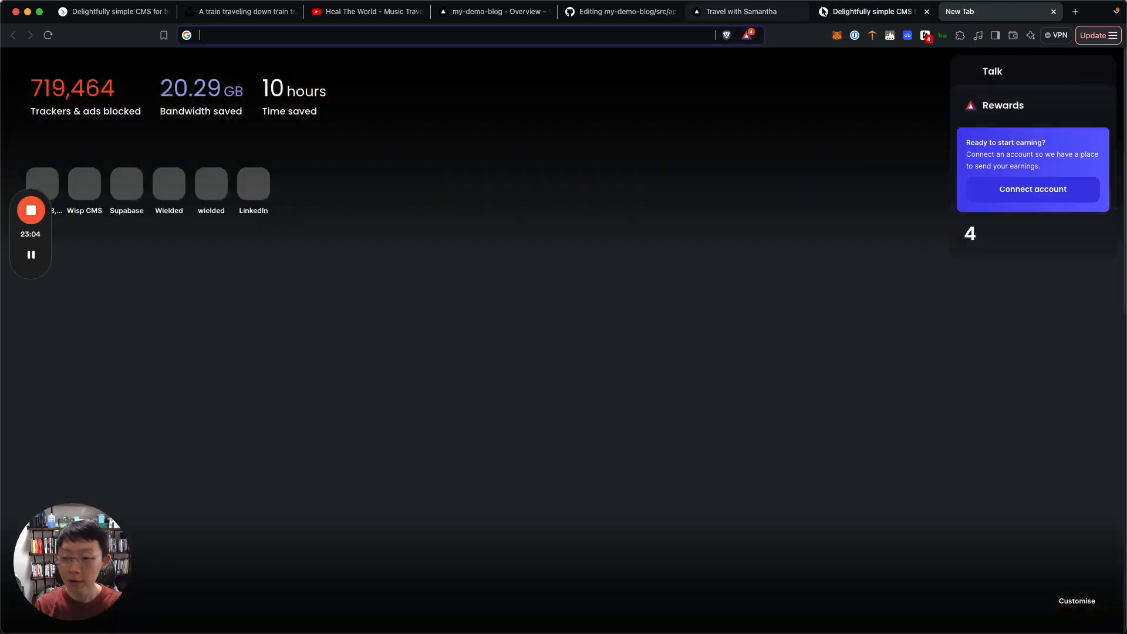
pyautogui.press('super+v')
pyautogui.press('Return')
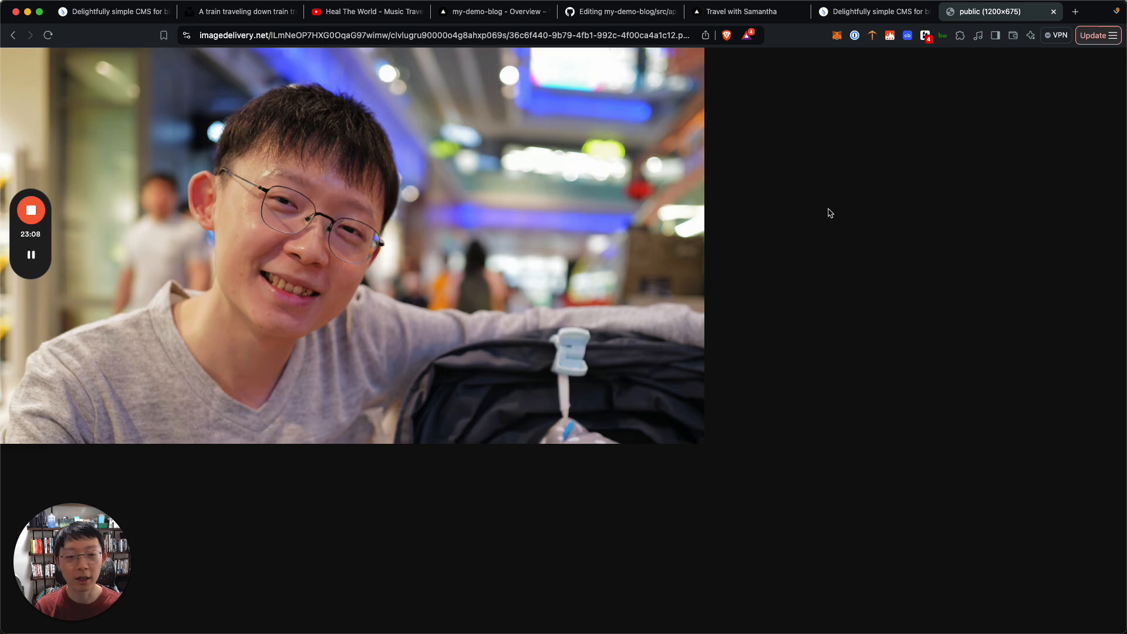
pyautogui.press('super+w')
# Back in GitHub's page.tsx editor, replace the URL of the Markdown image under the heading with the copied portrait address
pyautogui.click(665, 20)
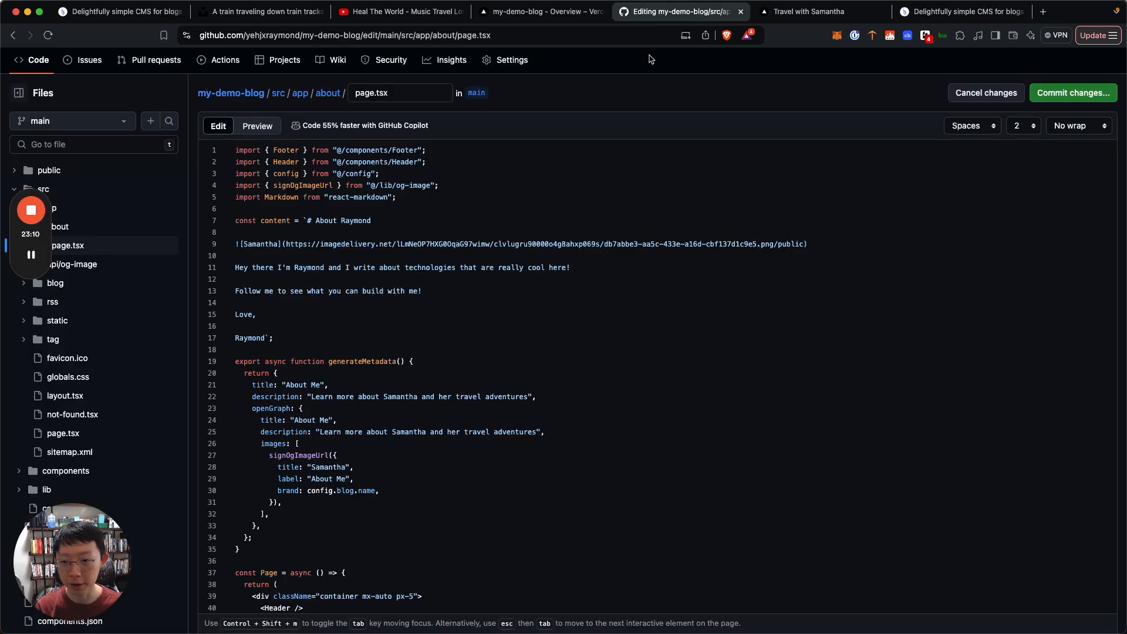
pyautogui.click(287, 245)
pyautogui.press('super+shift+Right')
pyautogui.hotkey('shift', 'Left')
pyautogui.press('super+v')
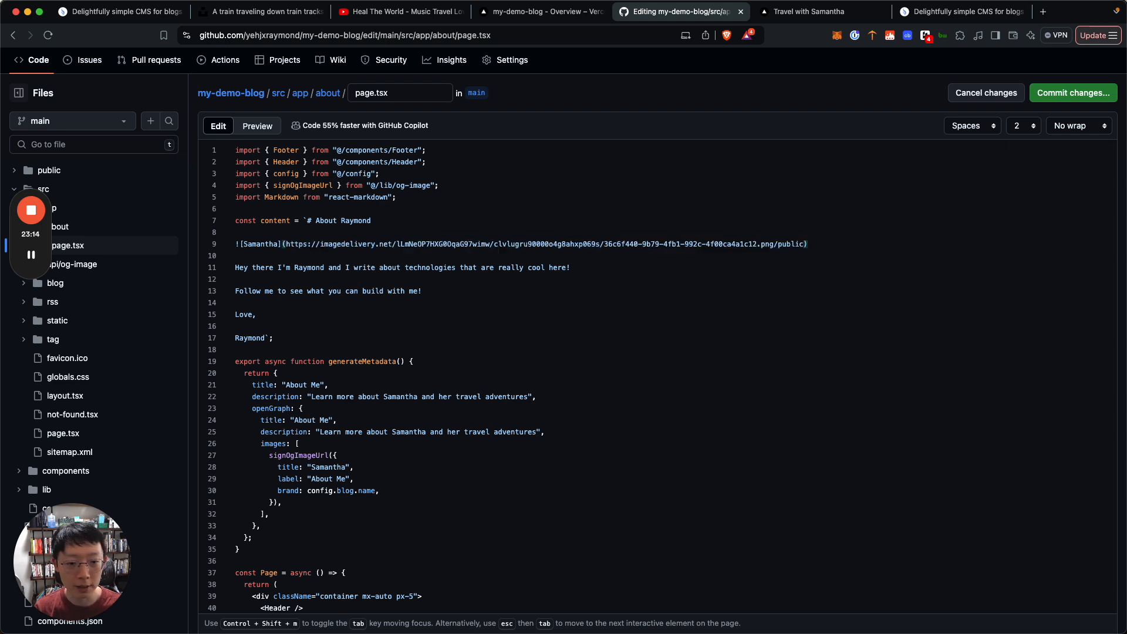
# Change the alt text of the Markdown image under the heading to the author's first name
pyautogui.press('super+Left')
pyautogui.hotkey('alt', 'Right')
pyautogui.hotkey('alt', 'Right')
pyautogui.hotkey('alt', 'BackSpace')
pyautogui.write('Raymond')
pyautogui.scroll(1, 606, 238)
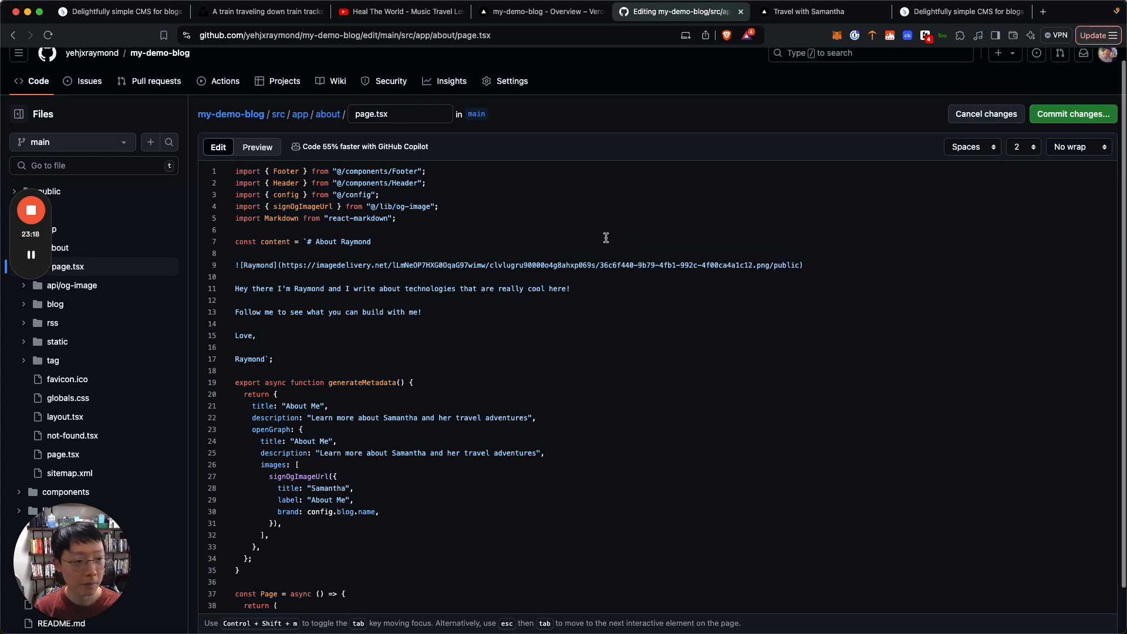
# Dismiss the commit dialog without committing and review the titles and descriptions in generateMetadata of page.tsx
pyautogui.click(1078, 120)
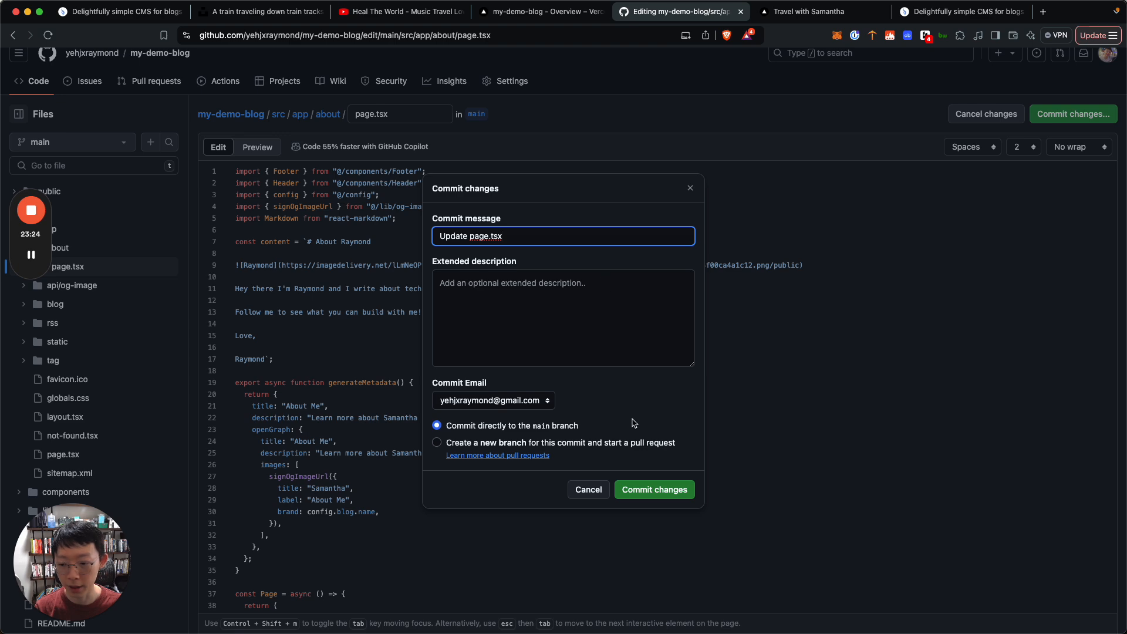
pyautogui.click(691, 190)
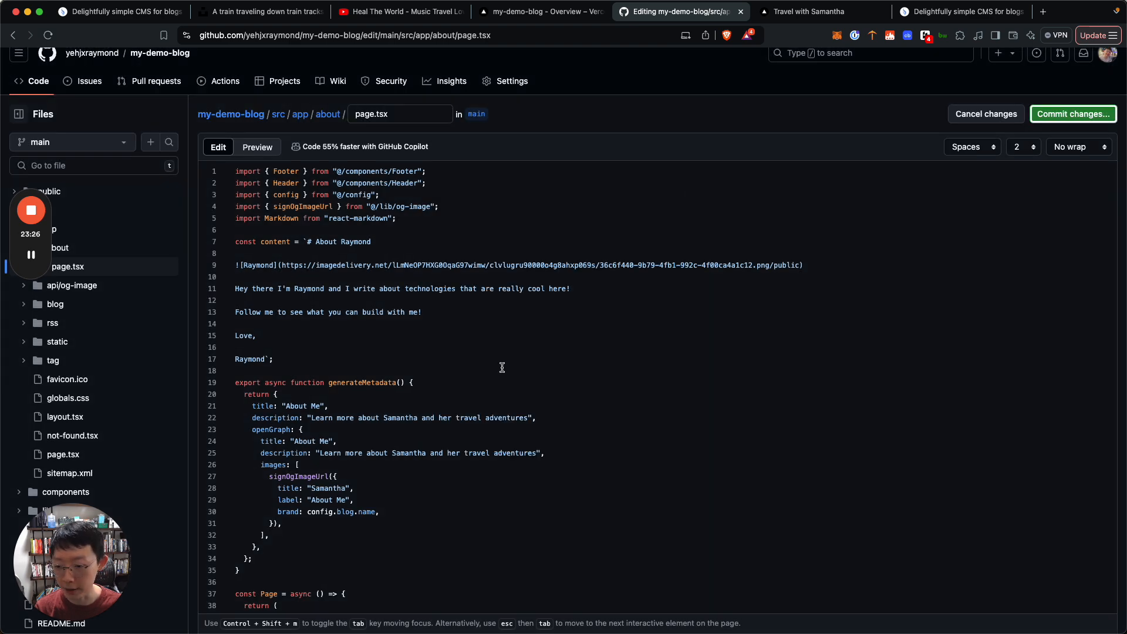
pyautogui.scroll(-2, 501, 367)
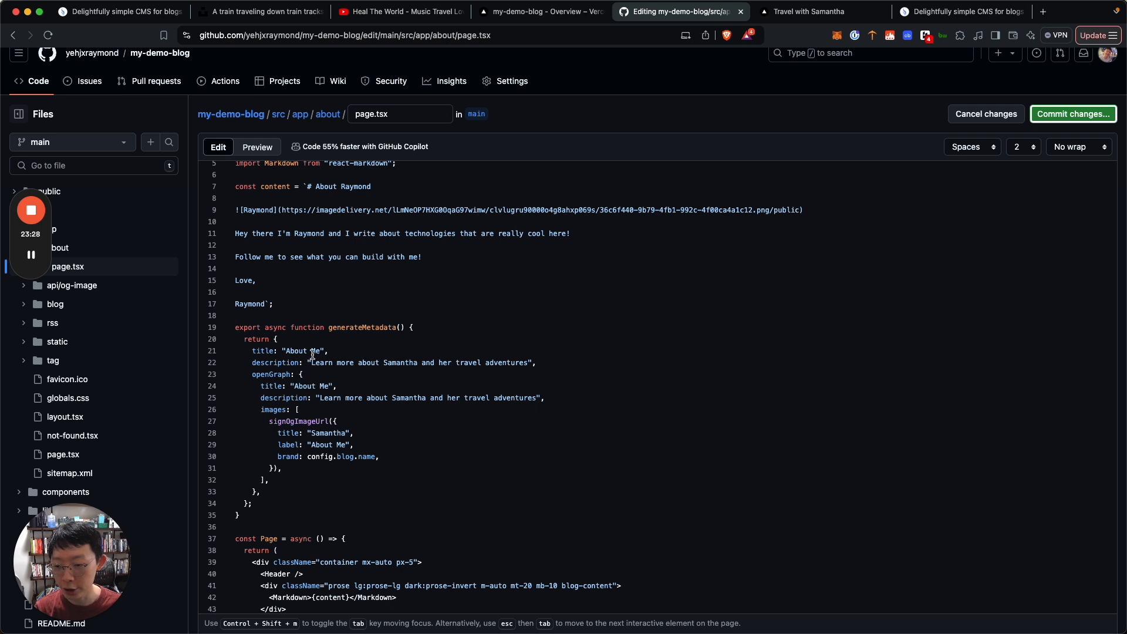
pyautogui.scroll(3, 306, 355)
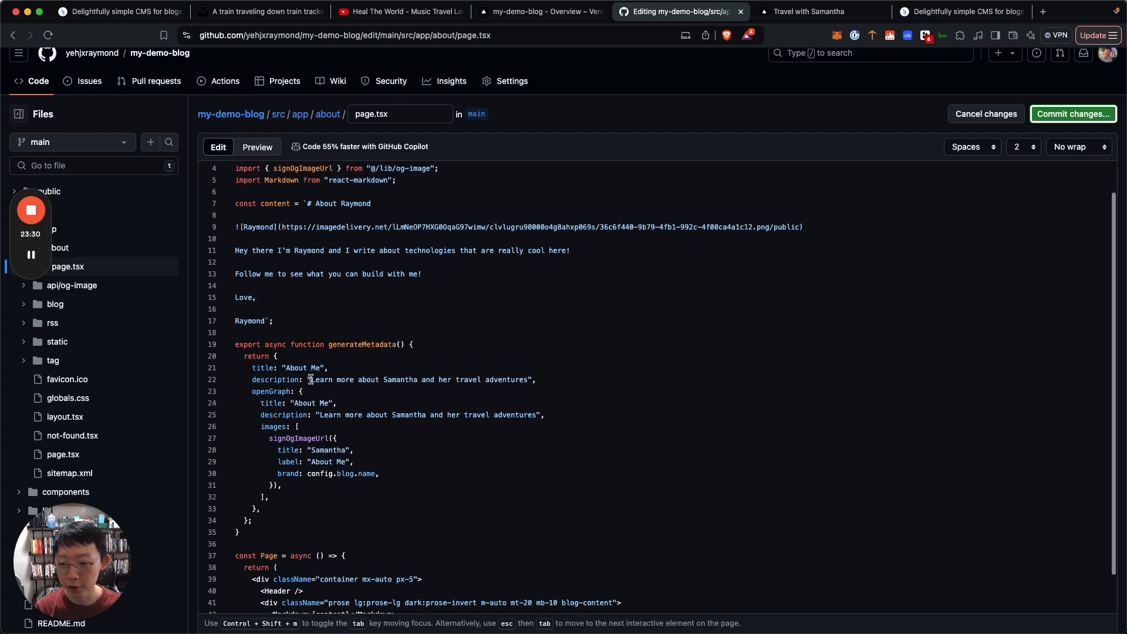
pyautogui.scroll(1, 382, 399)
pyautogui.scroll(1, 450, 421)
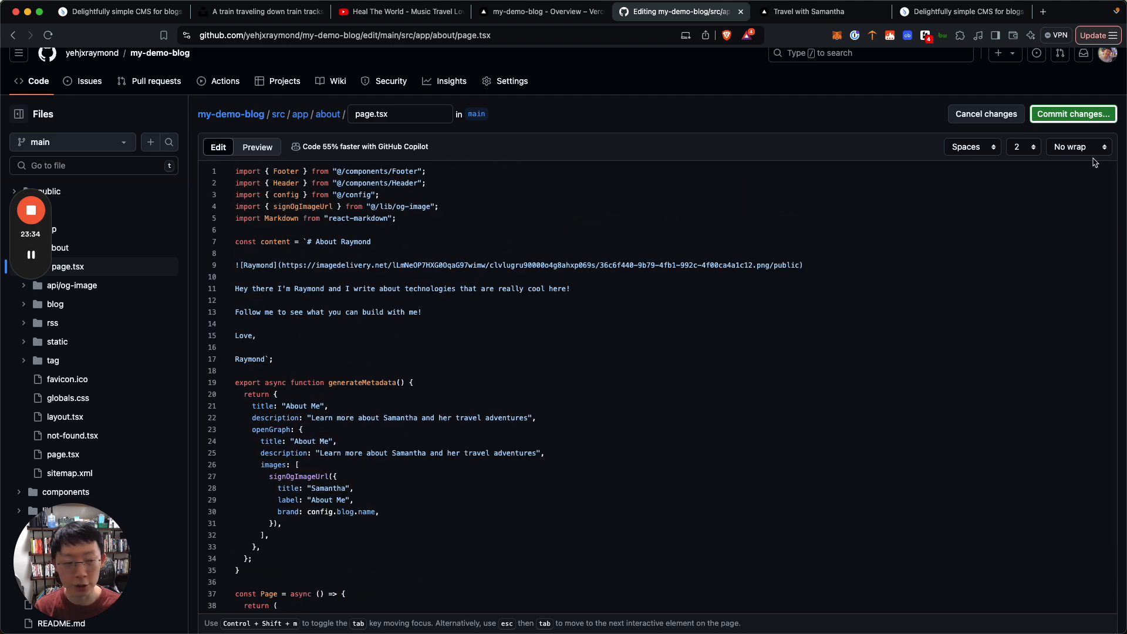
# Commit the page.tsx edits directly to the main branch with the message "Update page.tsx"
pyautogui.click(1074, 114)
pyautogui.click(588, 309)
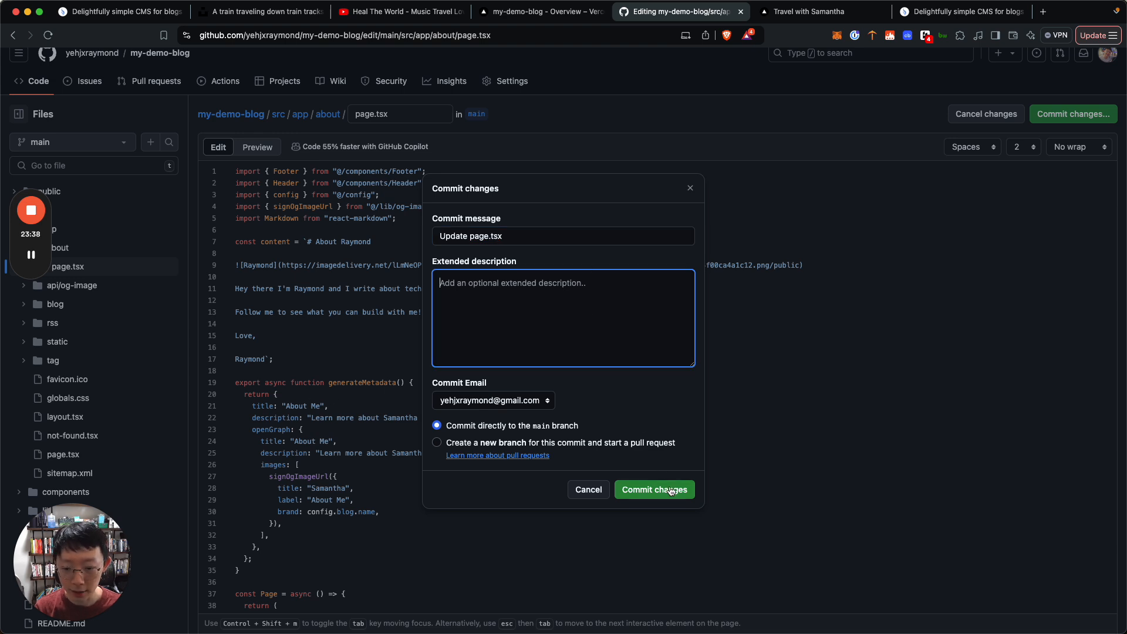
pyautogui.click(677, 491)
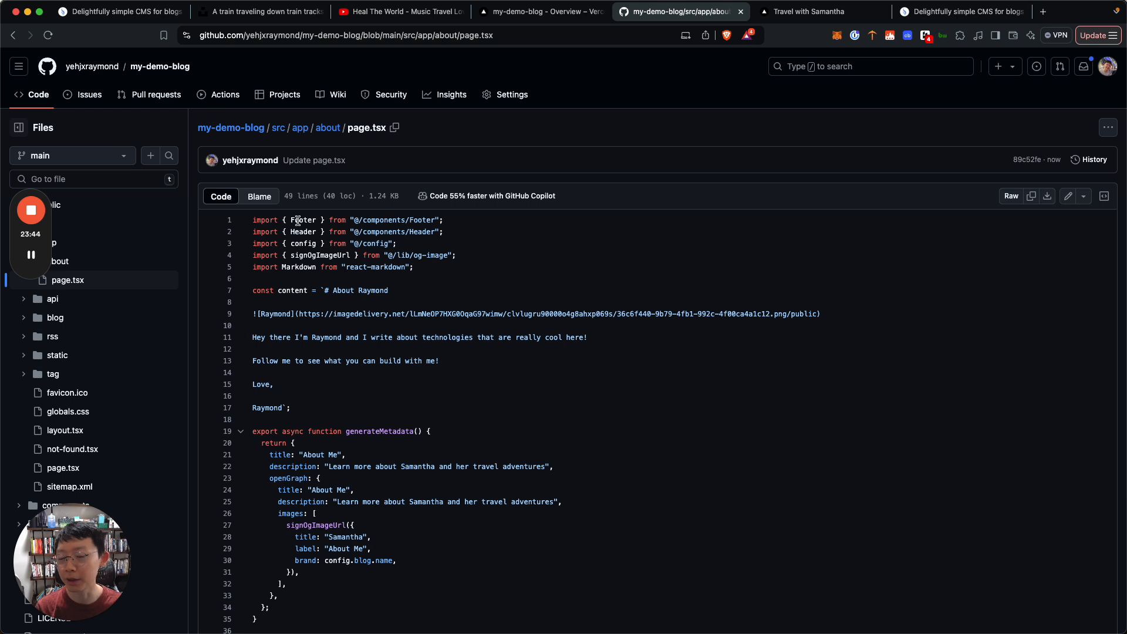
# Go to the root of the my-demo-blog repository and inspect the status checks of the latest commit
pyautogui.click(247, 131)
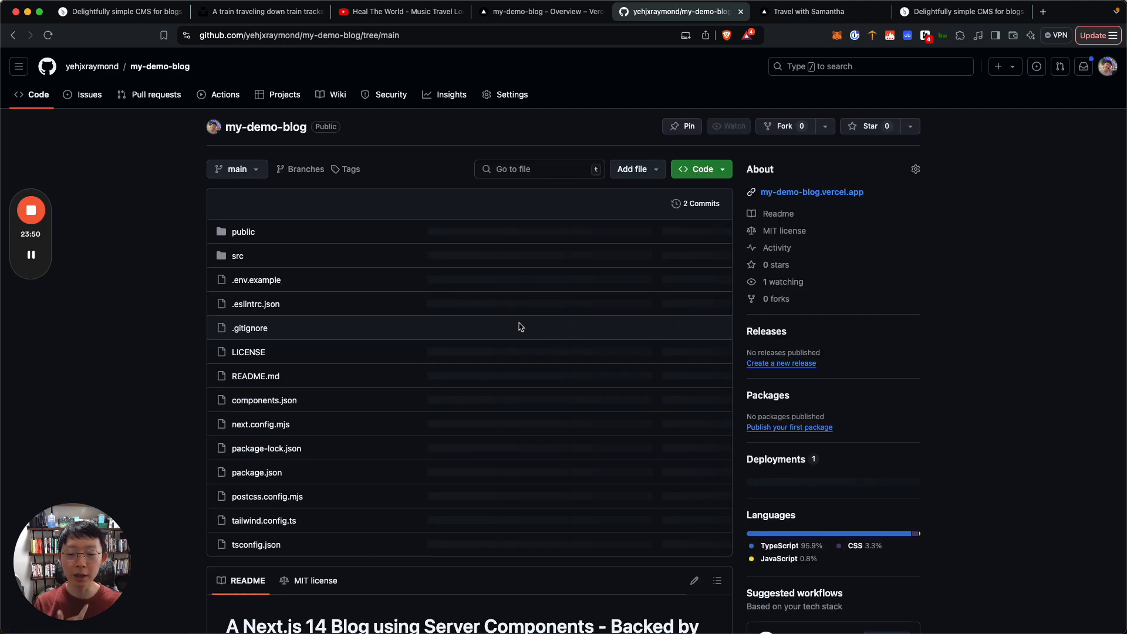
pyautogui.moveTo(368, 210)
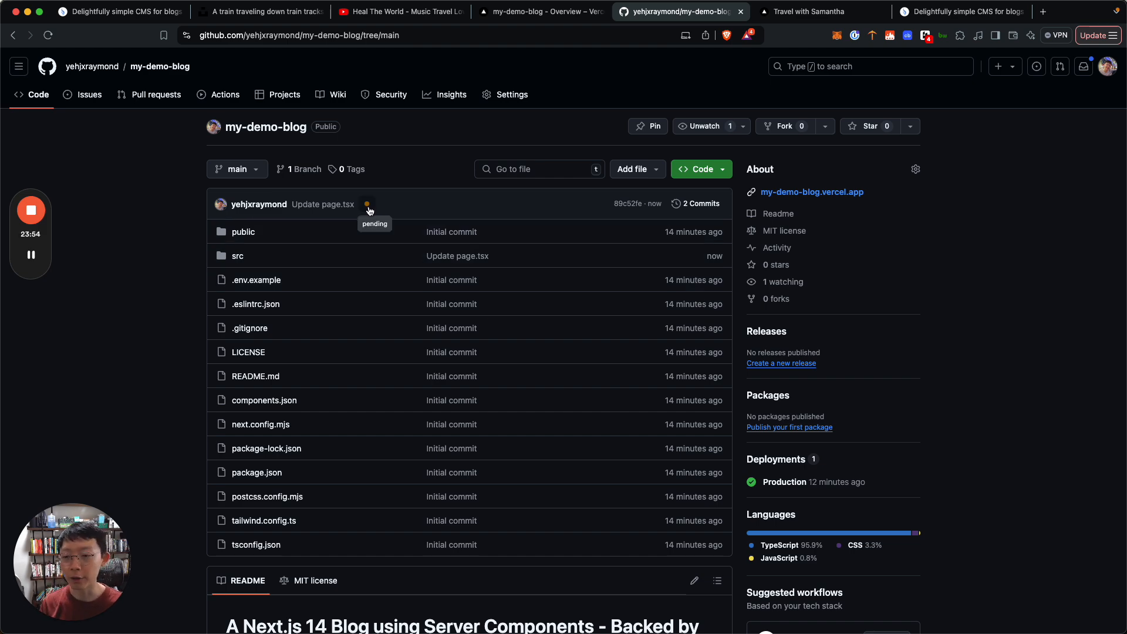
pyautogui.click(368, 209)
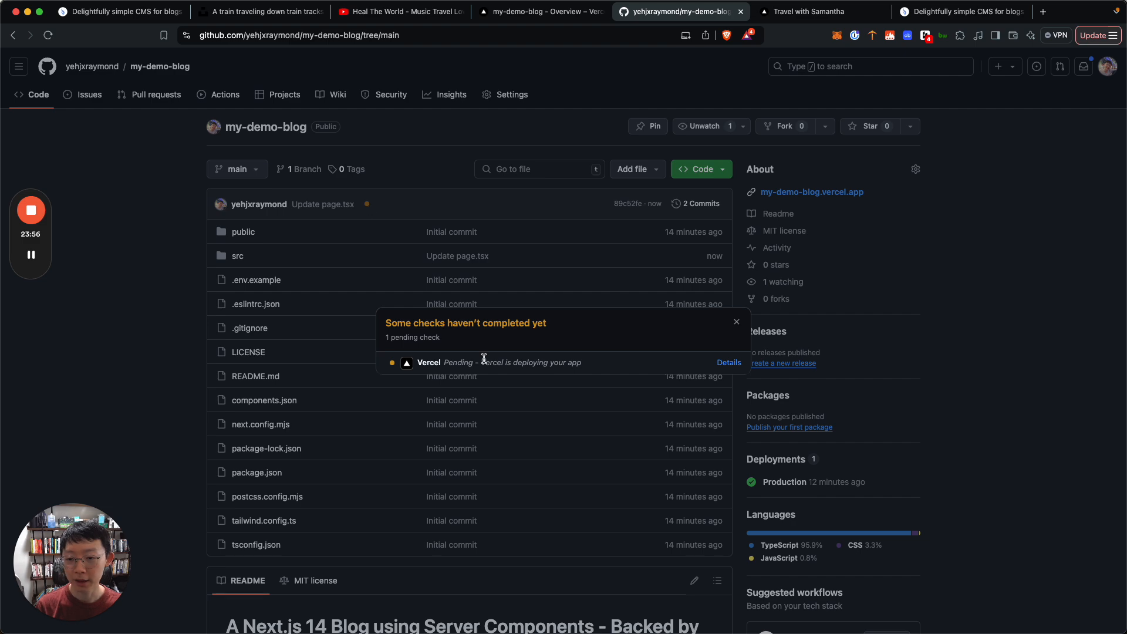
pyautogui.click(574, 277)
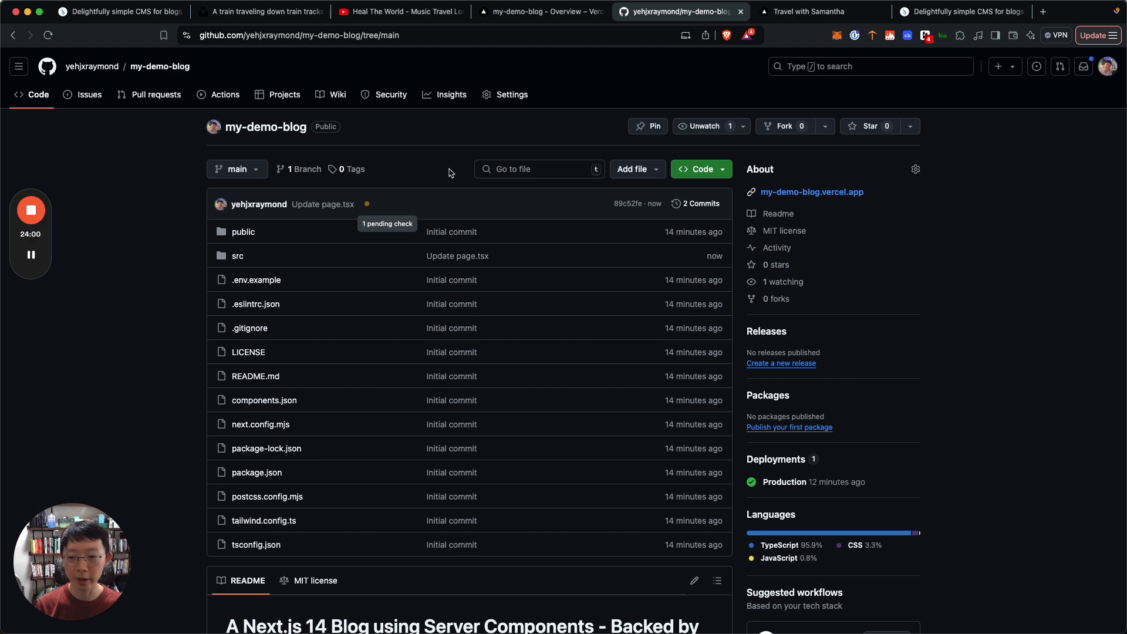
# Switch to the my-demo-blog project on Vercel and open the details of the deployment for the "Update page.tsx" commit
pyautogui.click(796, 18)
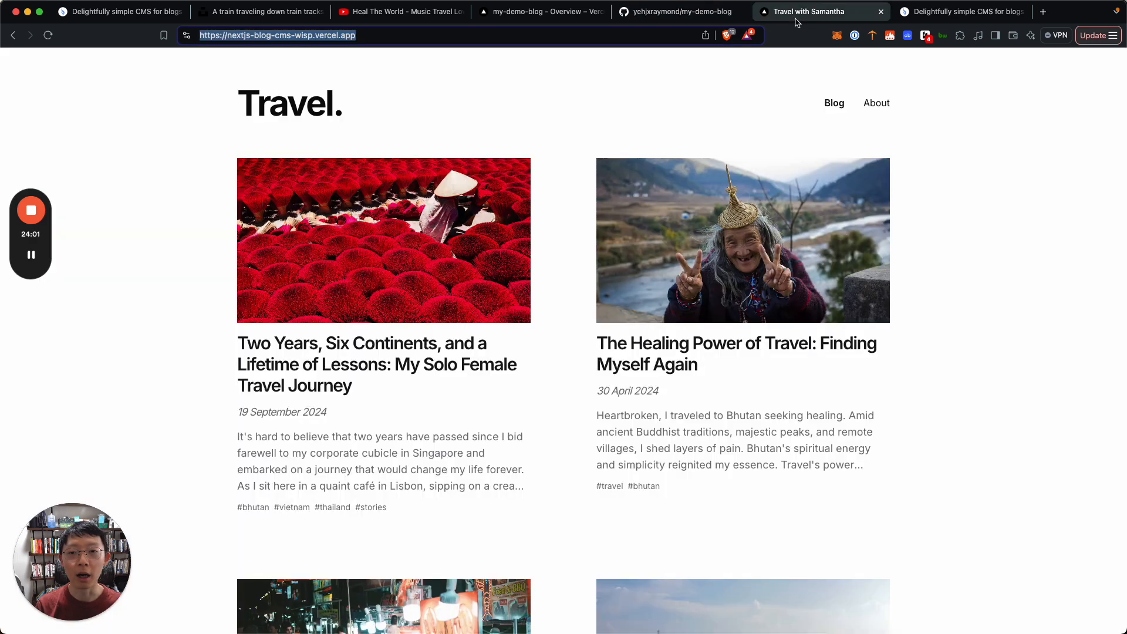
pyautogui.click(540, 15)
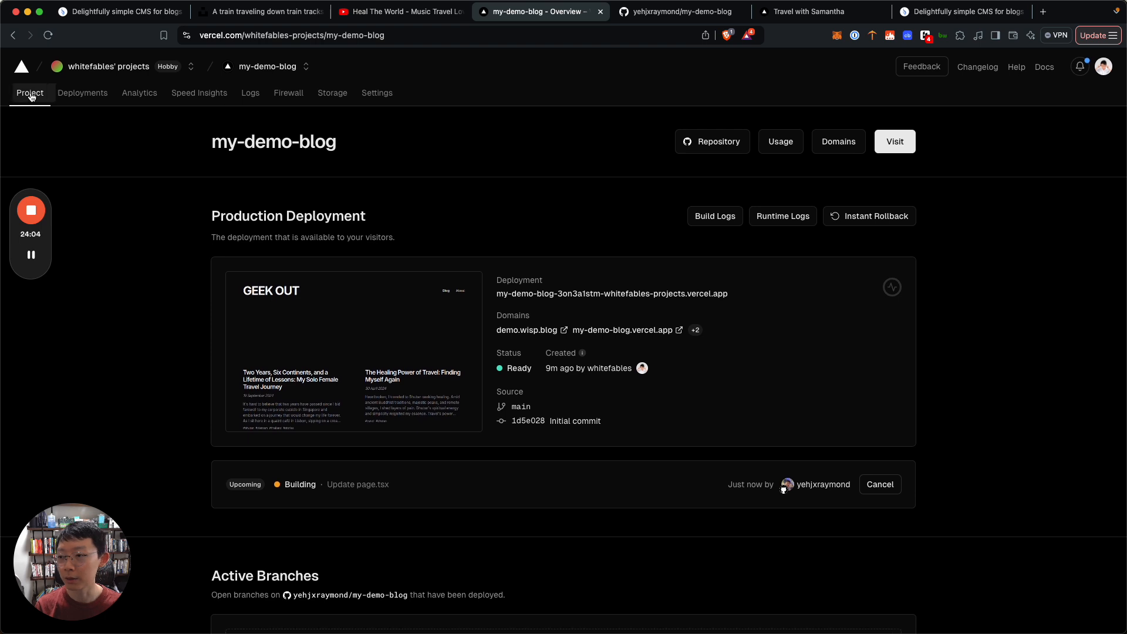
pyautogui.click(81, 93)
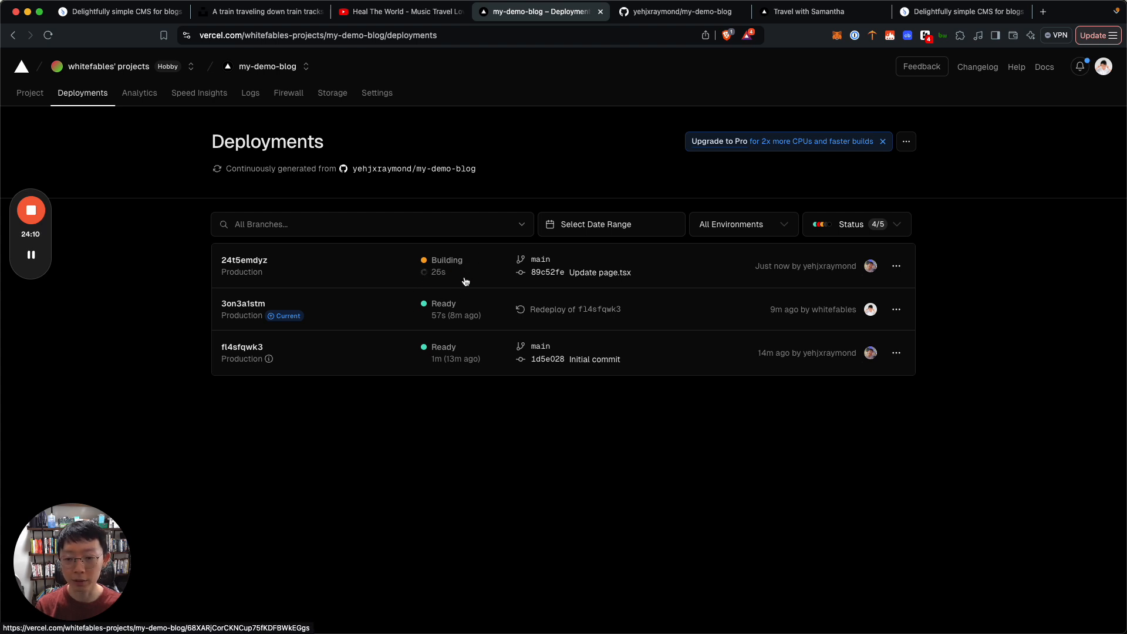
pyautogui.click(372, 274)
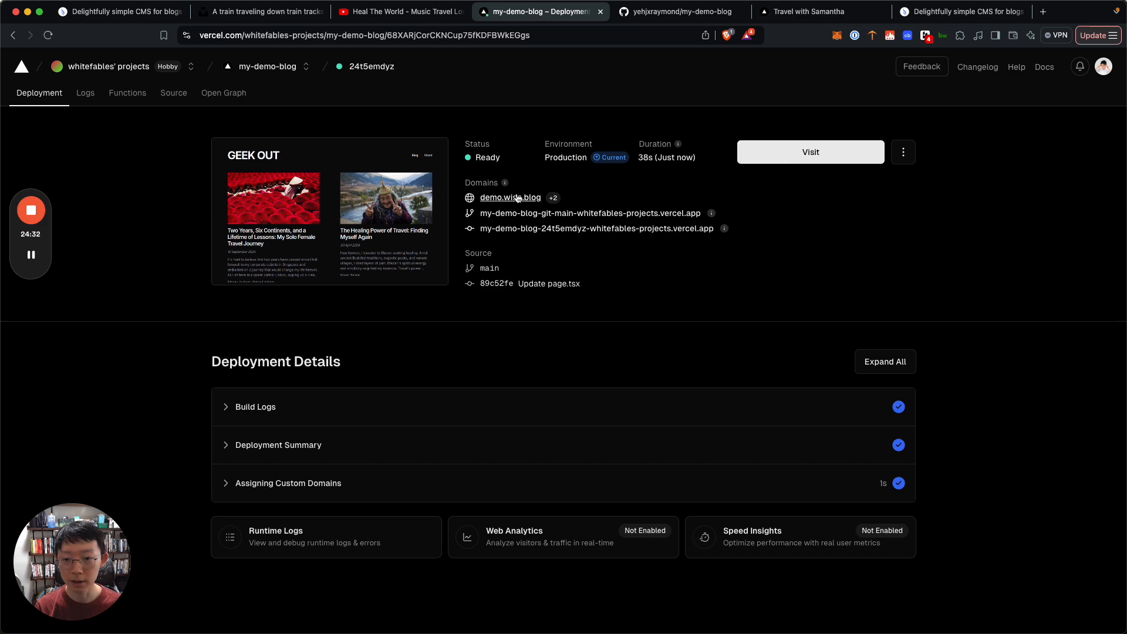
# Open the live site demo.wisp.blog from the deployment to review its About page, and return to the blog's home page
pyautogui.click(519, 198)
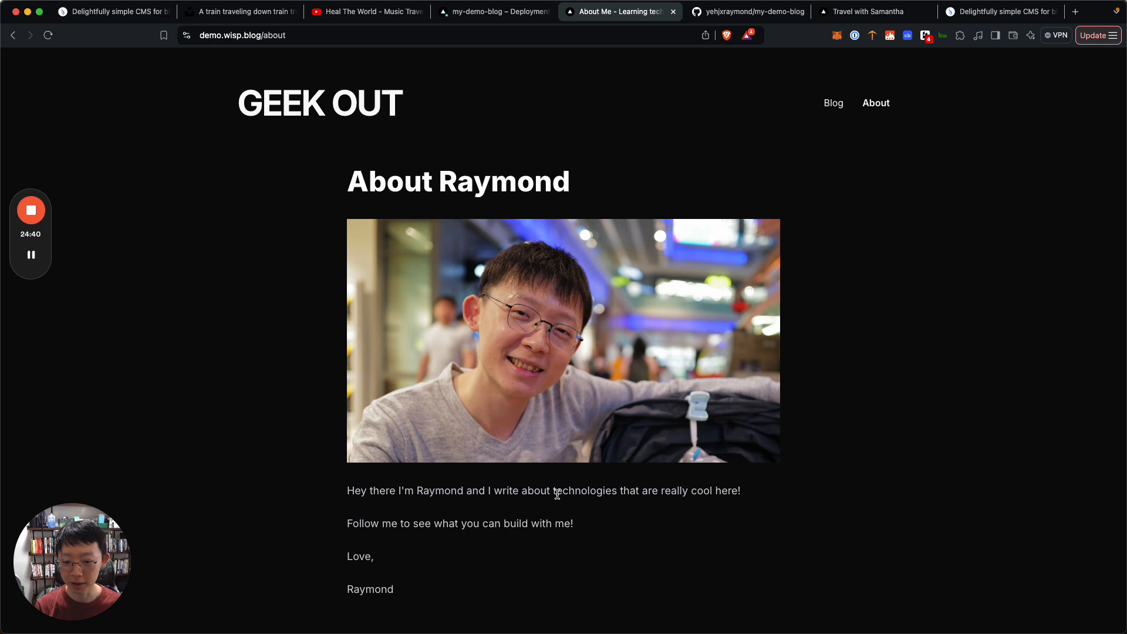
pyautogui.scroll(-2, 557, 494)
pyautogui.scroll(3, 481, 478)
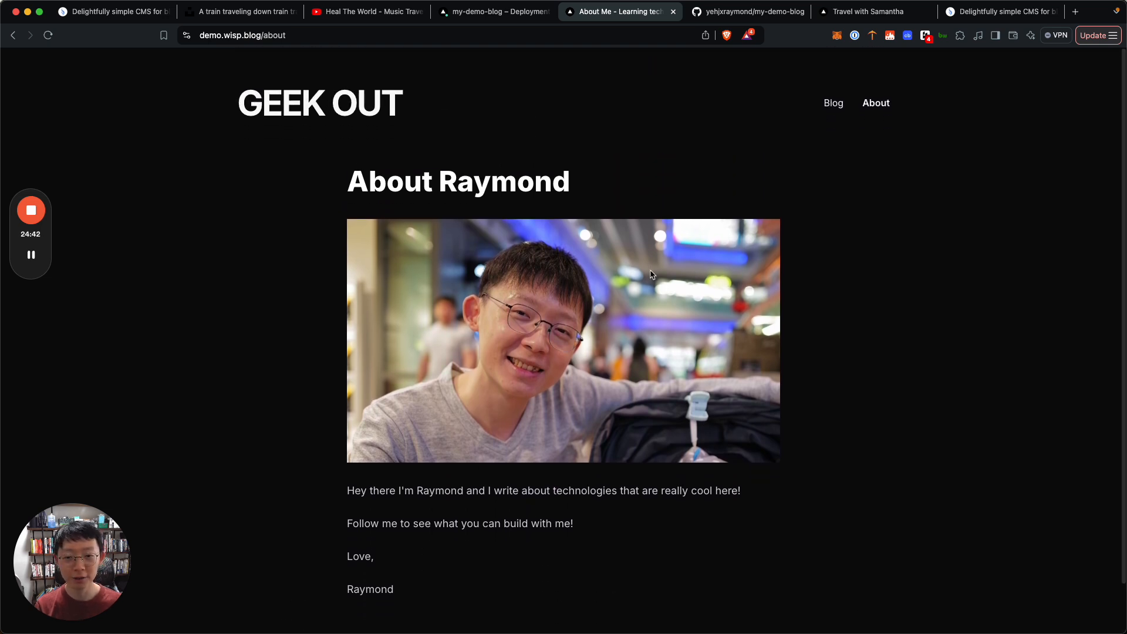
pyautogui.scroll(2, 651, 274)
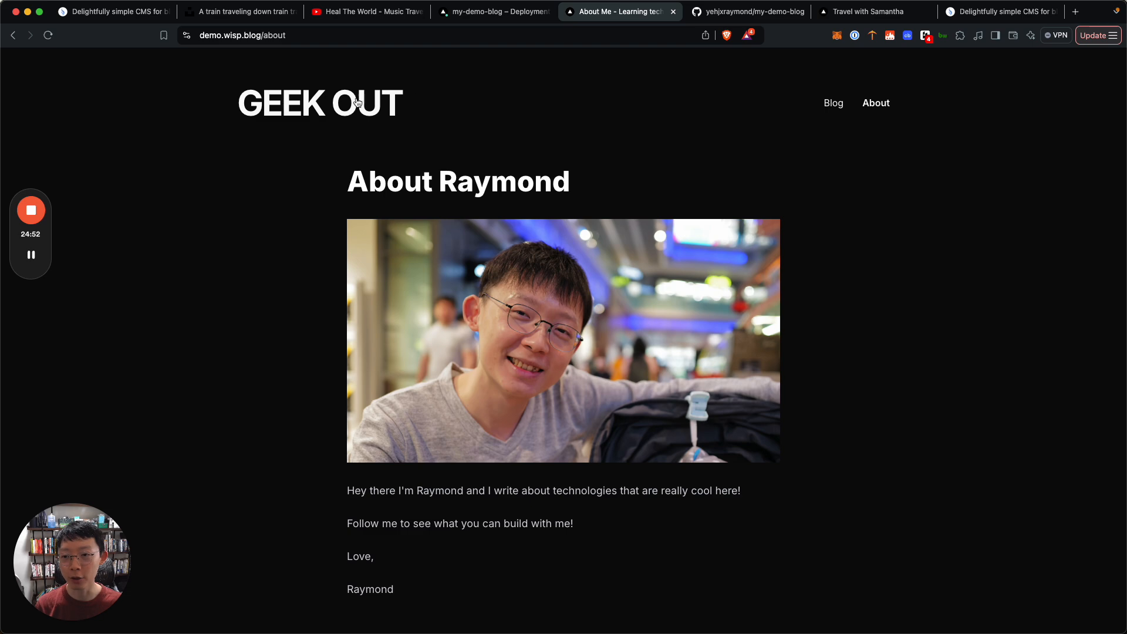
pyautogui.click(357, 103)
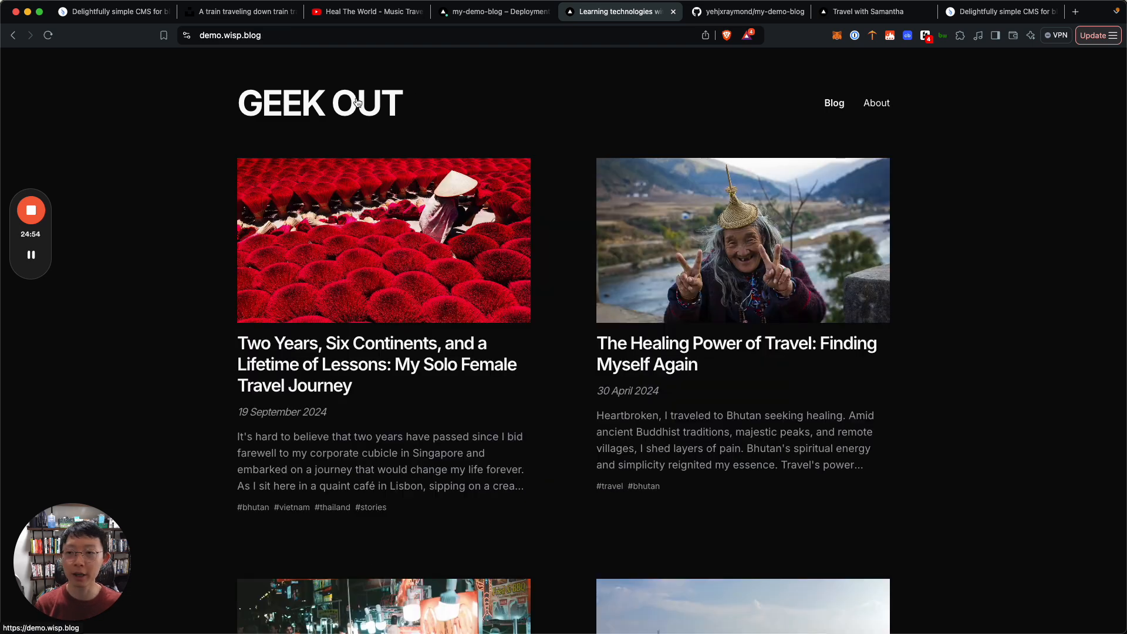